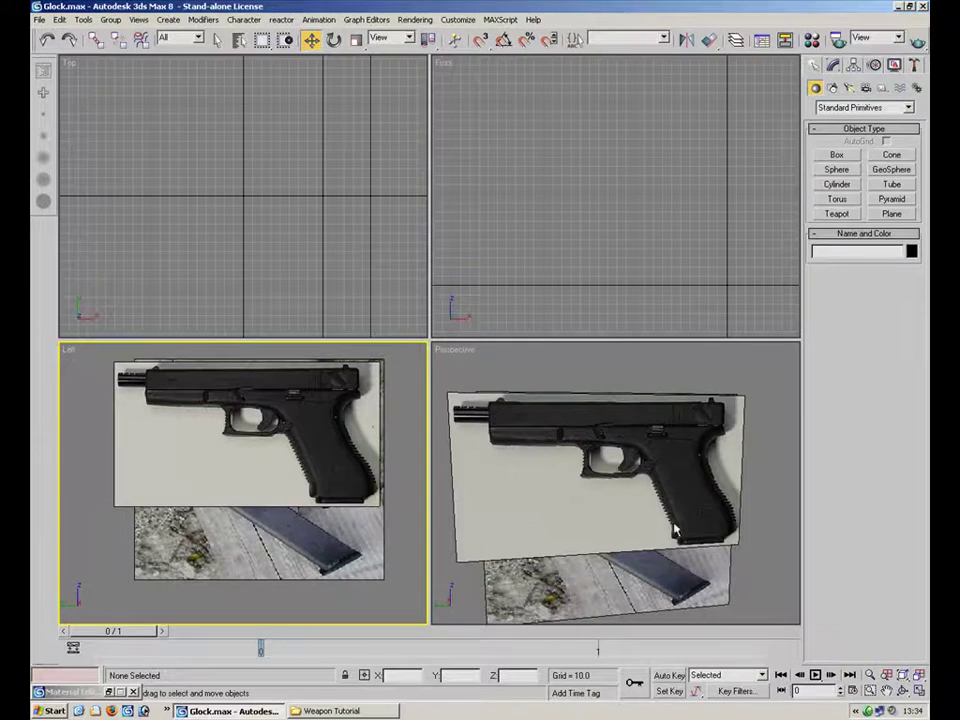
# Examine the pistol reference planes in perspective and the source photo Glock 1802.jpg from the Weapon Tutorial folder.
pyautogui.click(920, 691)
pyautogui.hotkey('alt', 'w')
pyautogui.keyDown('alt'); pyautogui.moveTo(602, 336); pyautogui.dragTo(542, 371, button='middle'); pyautogui.keyUp('alt')
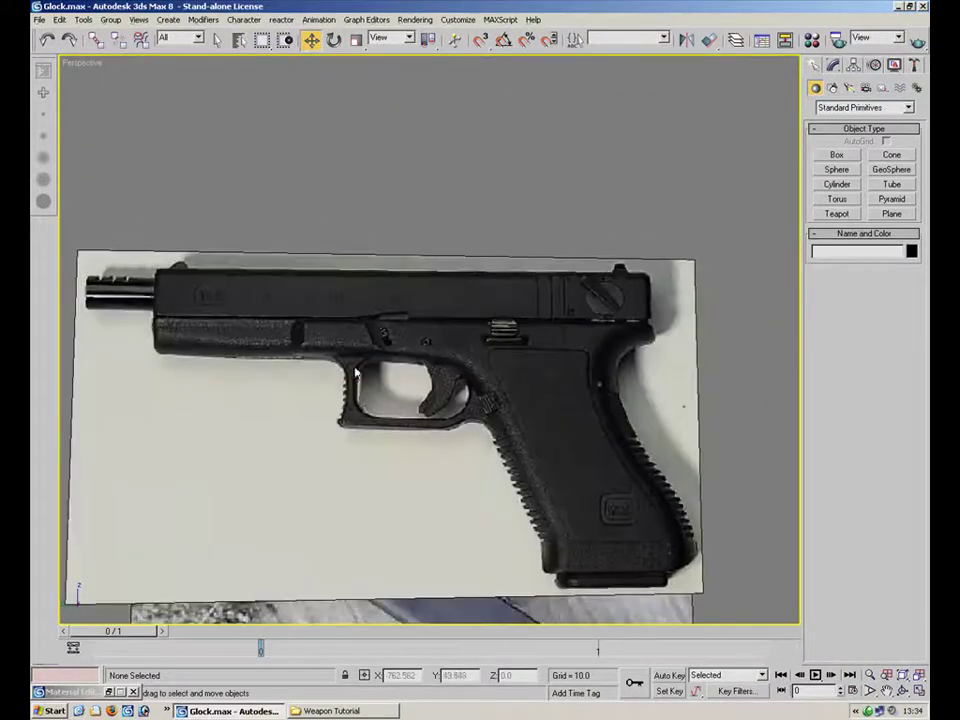
pyautogui.moveTo(355, 368); pyautogui.dragTo(374, 303, button='middle')
pyautogui.keyDown('alt'); pyautogui.moveTo(574, 305); pyautogui.dragTo(555, 326, button='middle'); pyautogui.keyUp('alt')
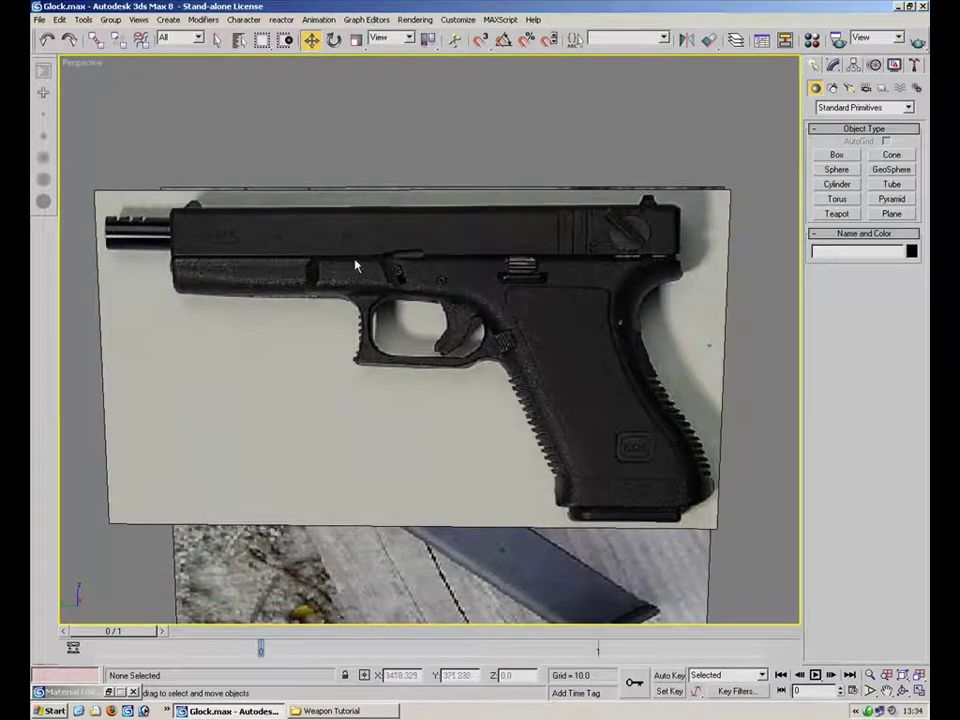
pyautogui.click(331, 711)
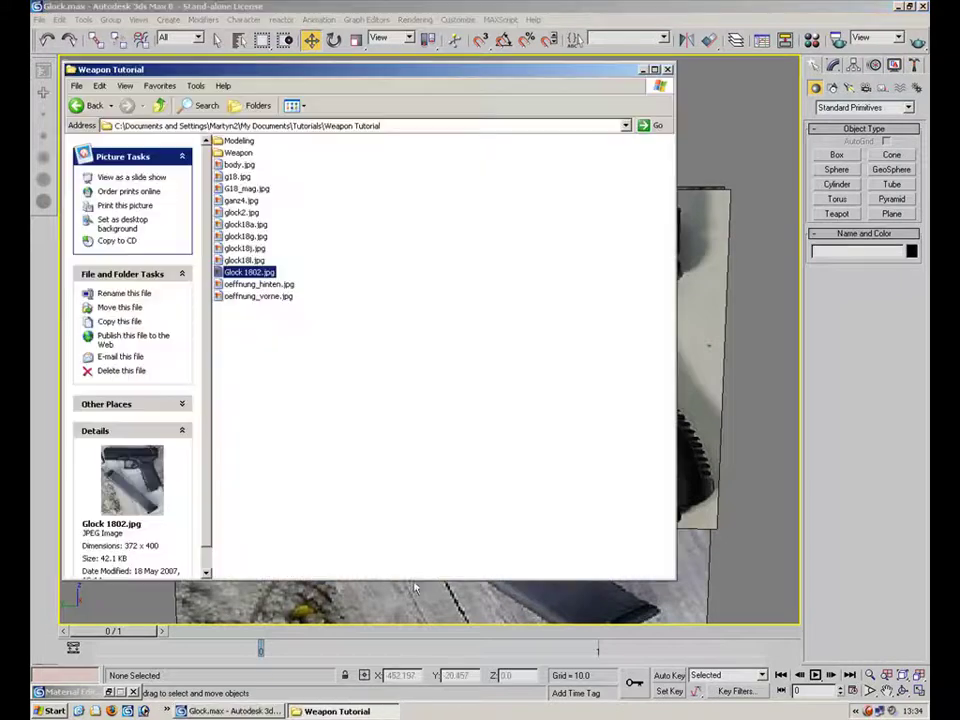
pyautogui.doubleClick(268, 274)
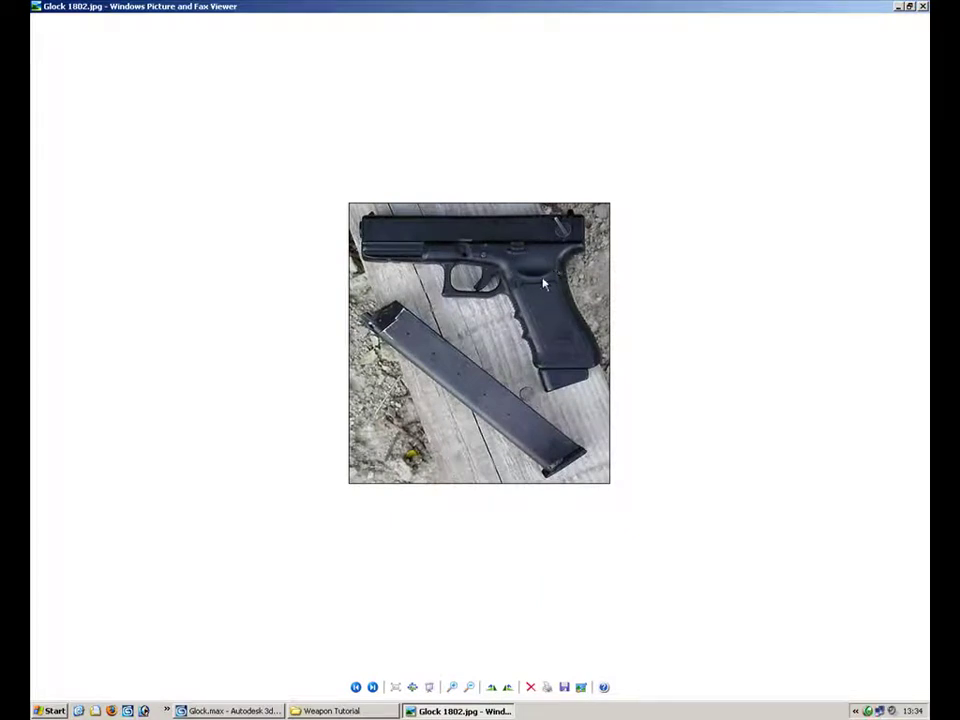
pyautogui.click(898, 7)
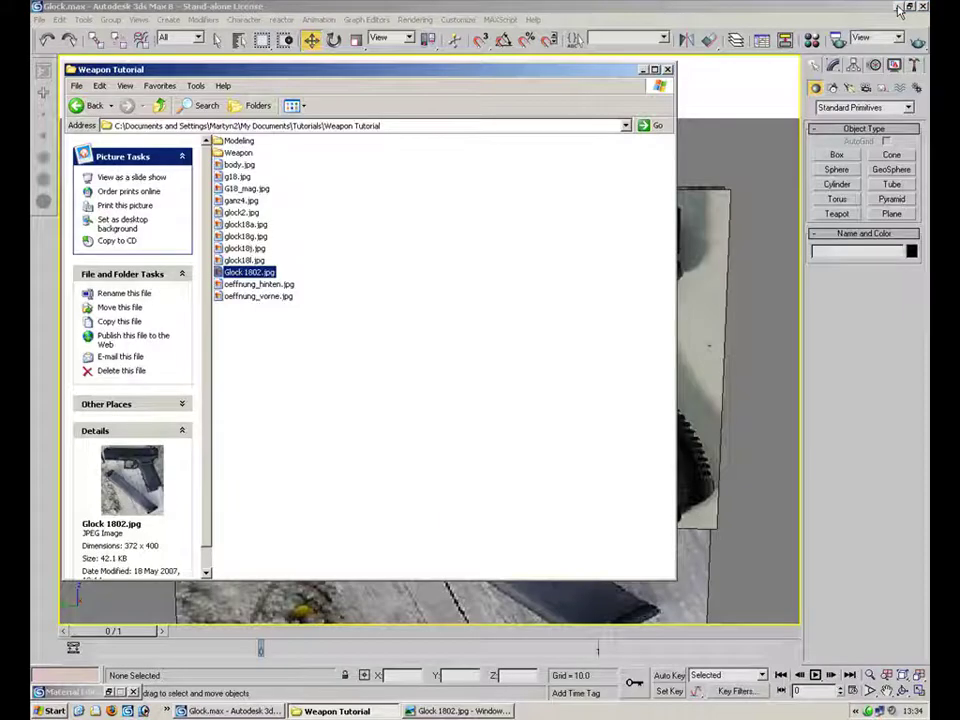
pyautogui.click(655, 13)
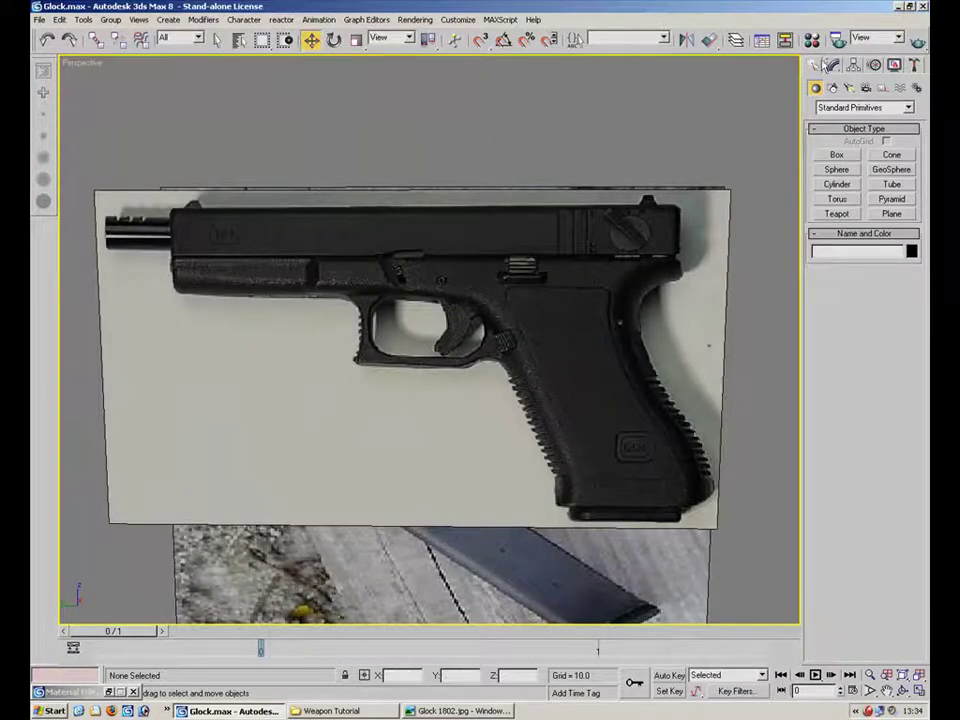
pyautogui.moveTo(579, 390); pyautogui.dragTo(532, 298, button='middle')
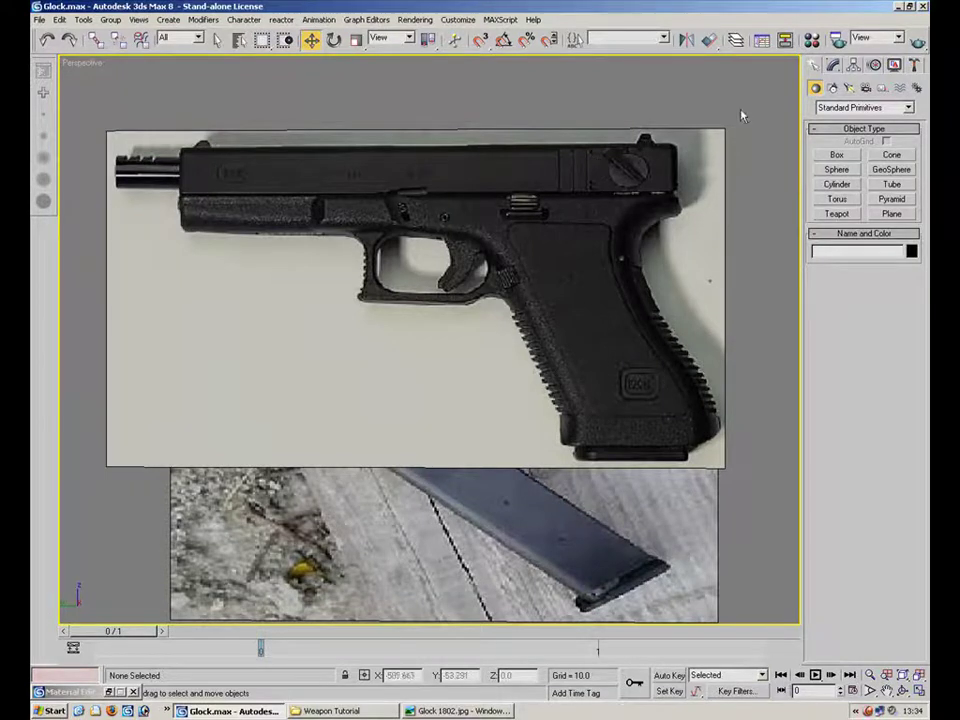
pyautogui.click(884, 213)
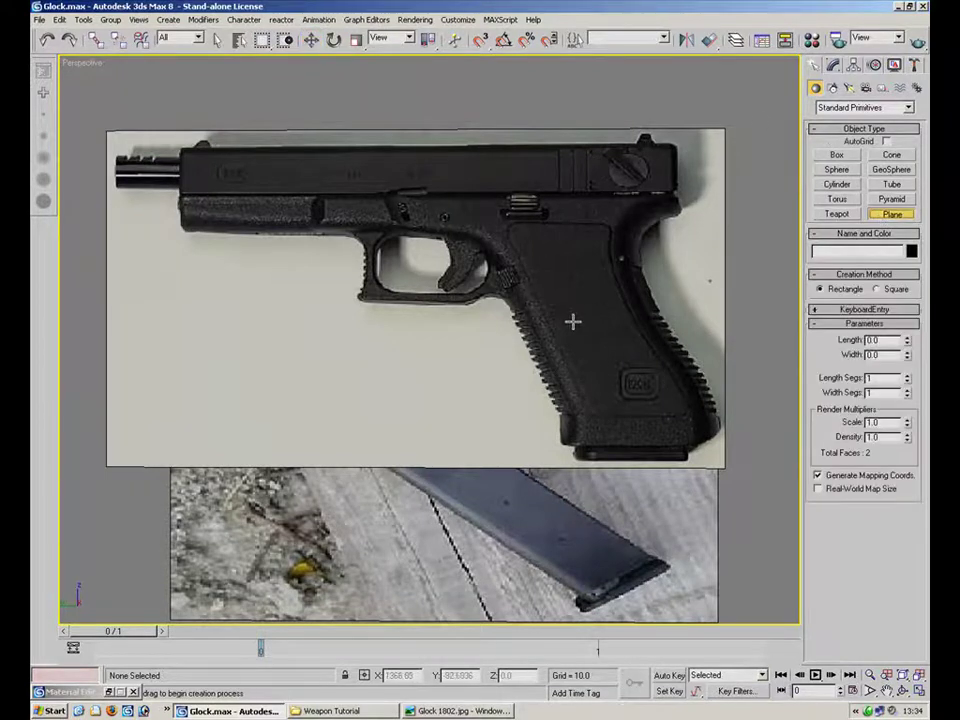
pyautogui.moveTo(531, 293); pyautogui.dragTo(617, 313)
pyautogui.rightClick(617, 313)
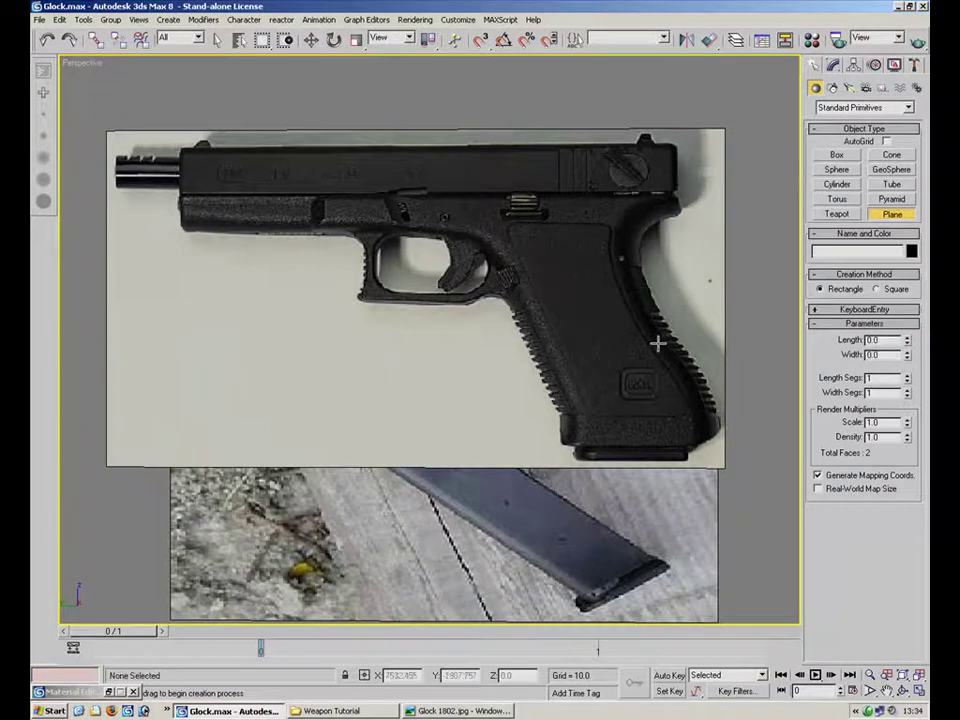
# Draw a plane about 101 by 106 units over the base of the grip in the left view and set its X position to 0.
pyautogui.click(917, 690)
pyautogui.scroll(4, 364, 525)
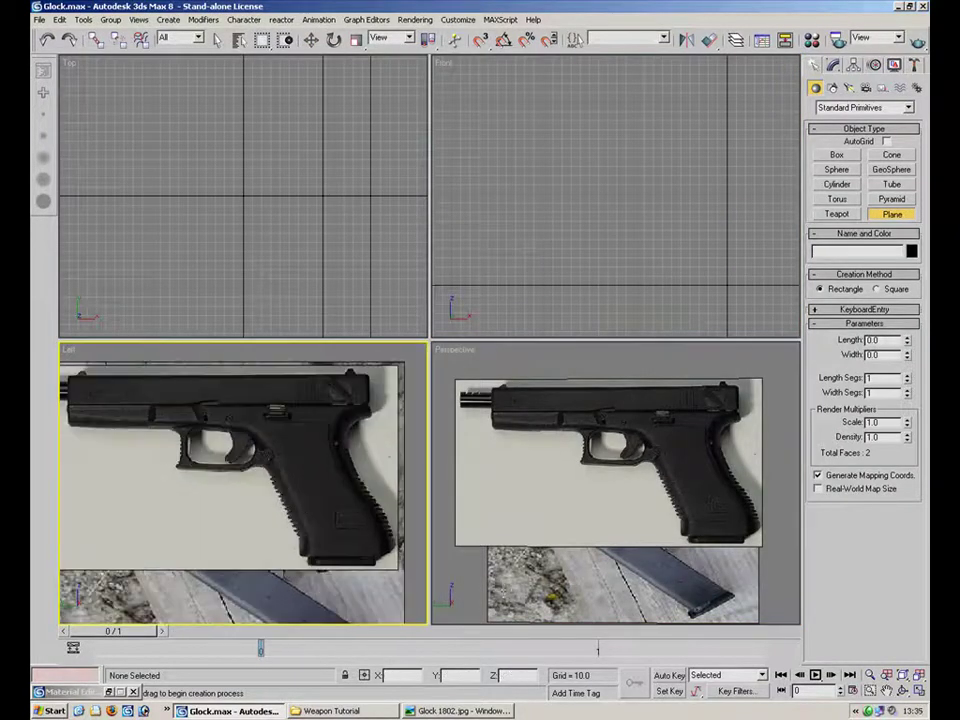
pyautogui.hotkey('alt', 'w')
pyautogui.moveTo(603, 431); pyautogui.dragTo(506, 456, button='middle')
pyautogui.moveTo(599, 379); pyautogui.dragTo(459, 500)
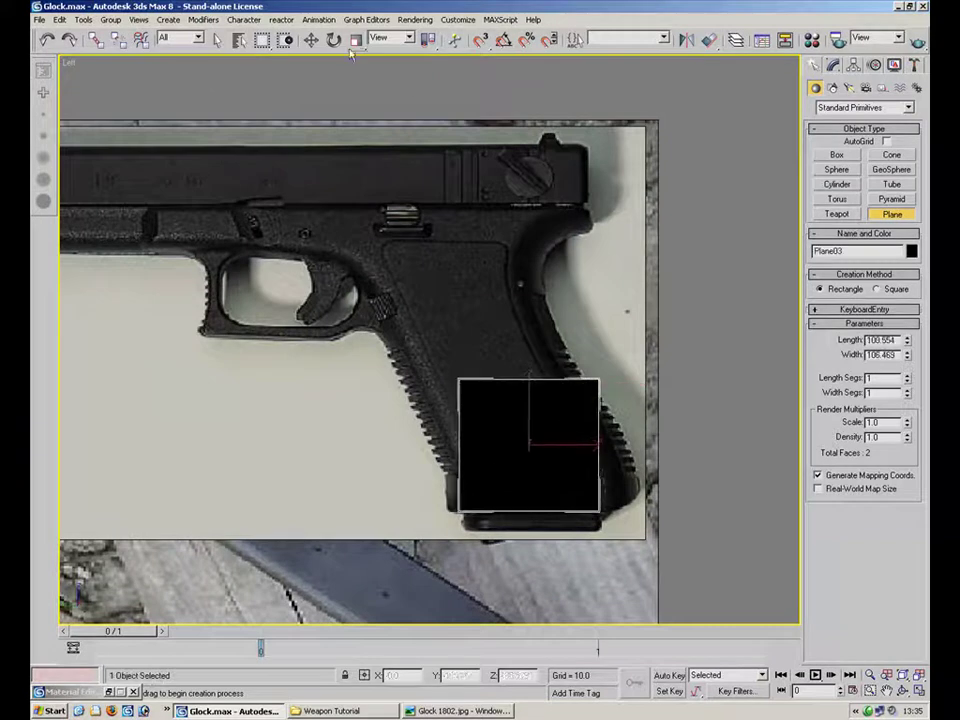
pyautogui.click(311, 41)
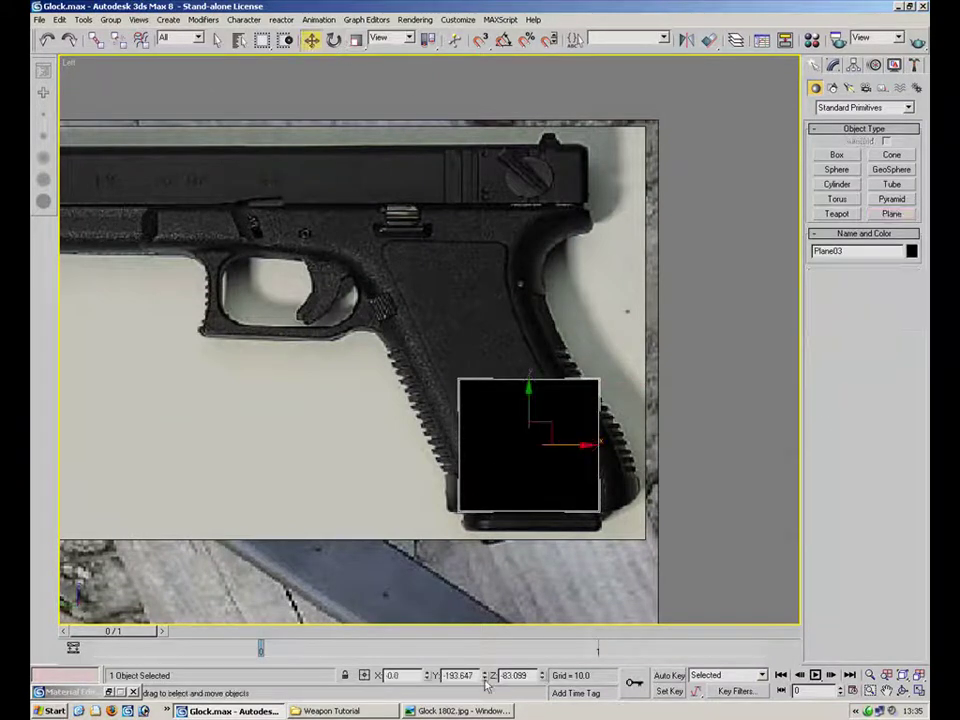
pyautogui.moveTo(397, 675); pyautogui.dragTo(343, 685)
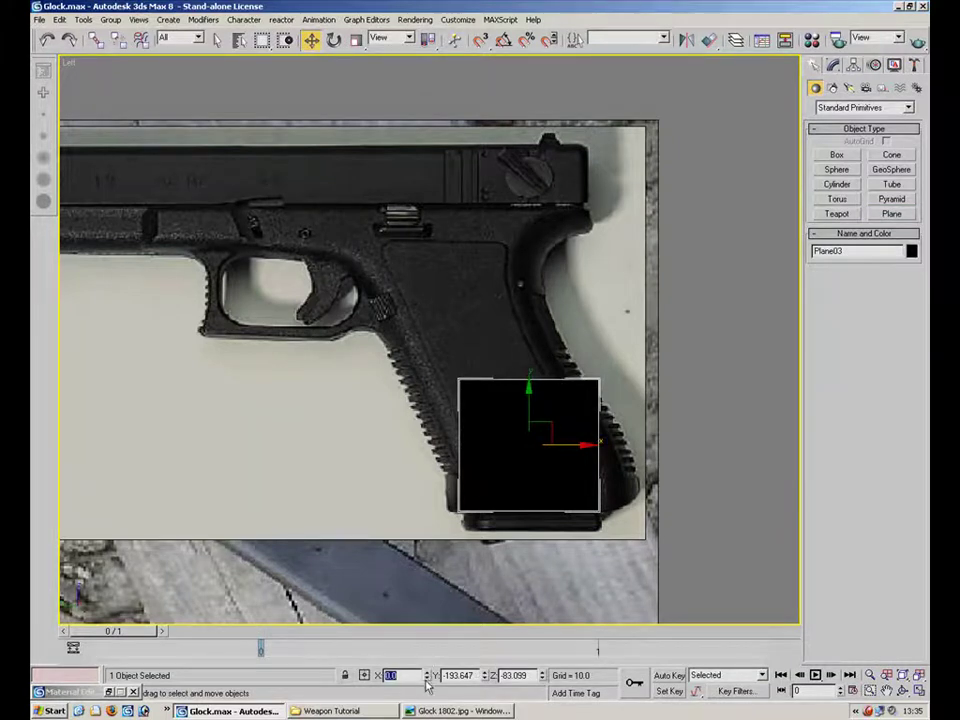
# Examine in perspective how the new plane sits in front of the reference image planes.
pyautogui.click(917, 690)
pyautogui.moveTo(621, 461); pyautogui.dragTo(506, 403, button='middle')
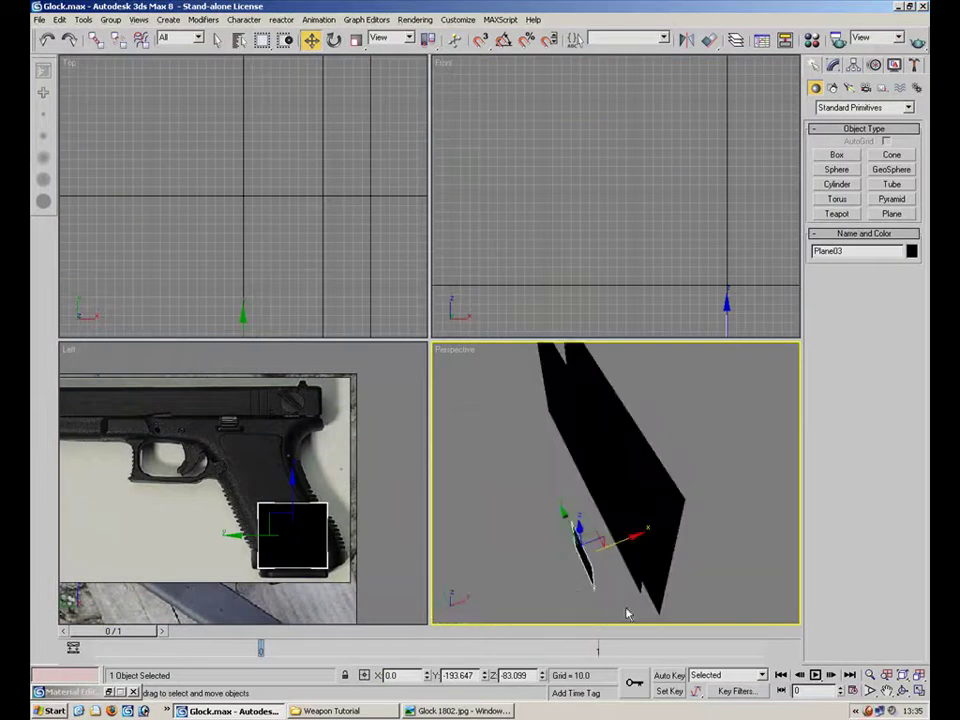
pyautogui.moveTo(612, 540)
pyautogui.mouseDown()
pyautogui.moveTo(543, 566)
pyautogui.moveTo(626, 546)
pyautogui.mouseUp()
pyautogui.rightClick(627, 546)
pyautogui.keyDown('alt'); pyautogui.moveTo(627, 546); pyautogui.dragTo(645, 458, button='middle'); pyautogui.keyUp('alt')
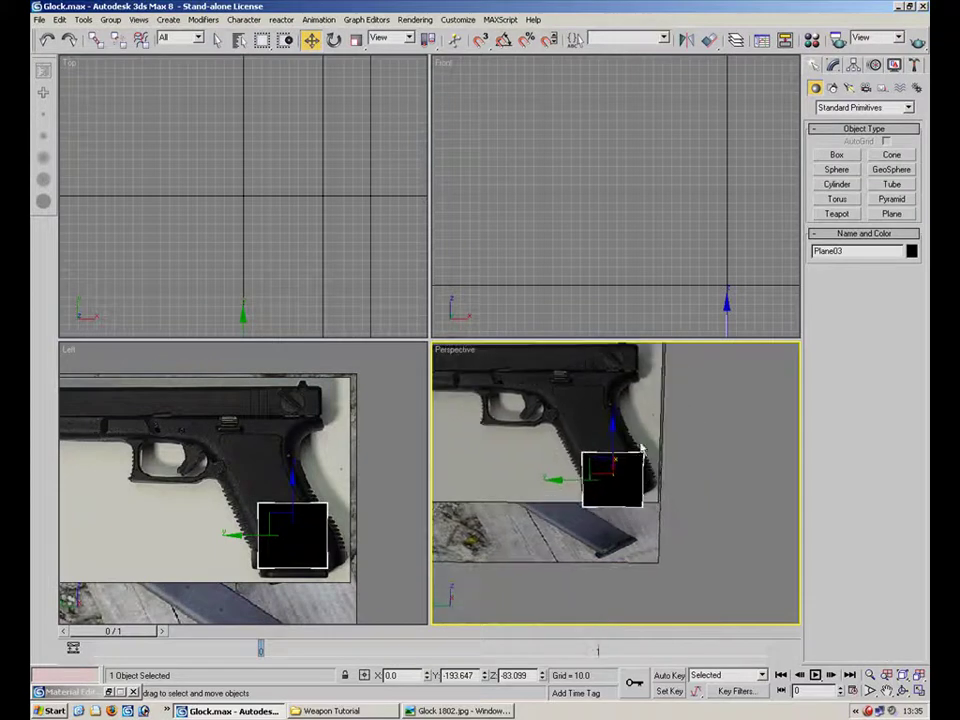
pyautogui.hotkey('alt', 'w')
pyautogui.keyDown('alt'); pyautogui.moveTo(553, 422); pyautogui.dragTo(522, 432, button='middle'); pyautogui.keyUp('alt')
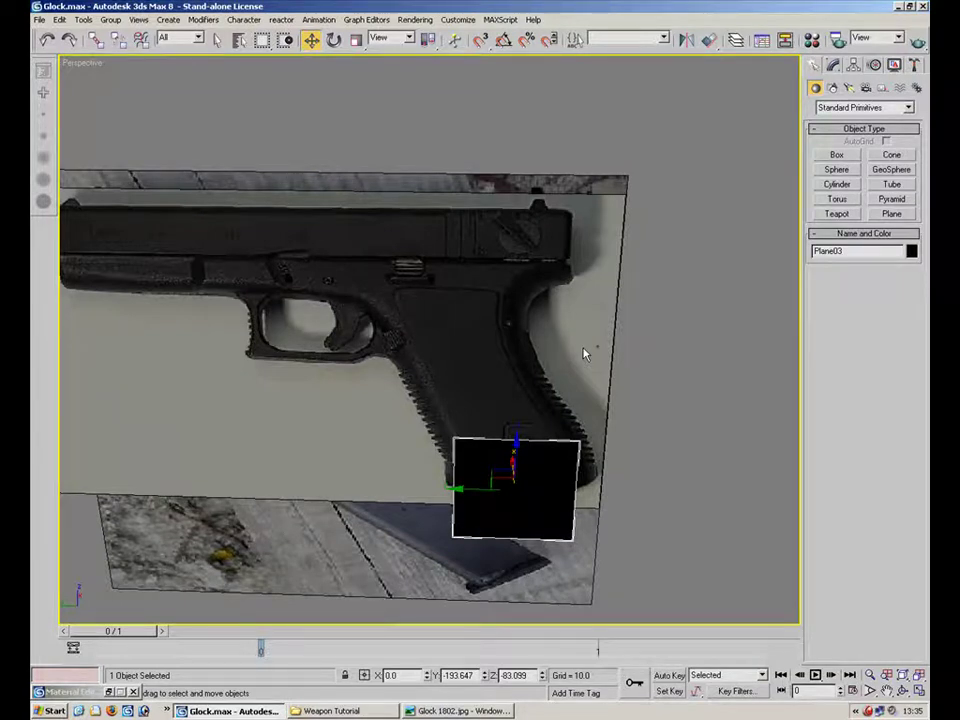
pyautogui.hotkey('alt', 'w')
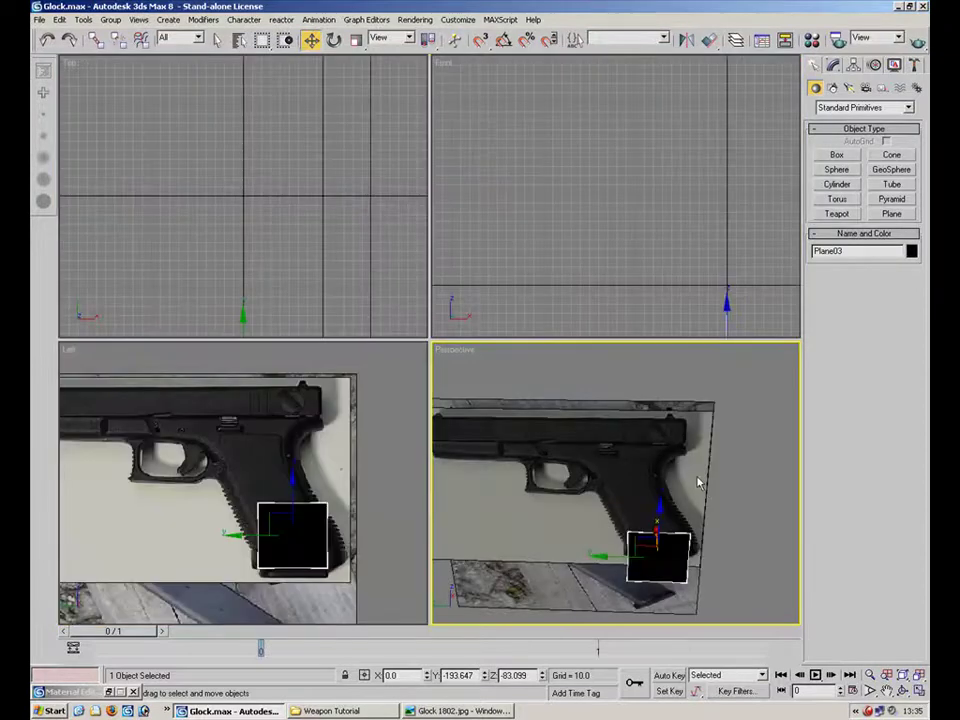
# Assign the light blue 01 - Default material to the plane and make the plane see-through in the left view.
pyautogui.moveTo(238, 557); pyautogui.dragTo(252, 520, button='middle')
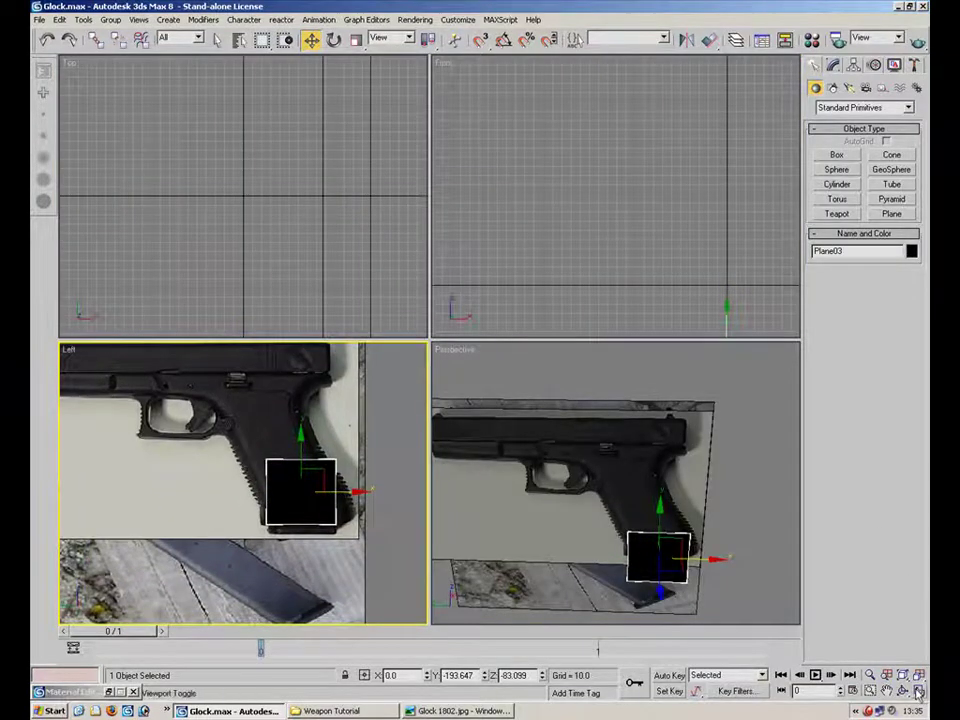
pyautogui.hotkey('alt', 'w')
pyautogui.scroll(2, 500, 400)
pyautogui.press('m')
pyautogui.moveTo(95, 92); pyautogui.dragTo(525, 321)
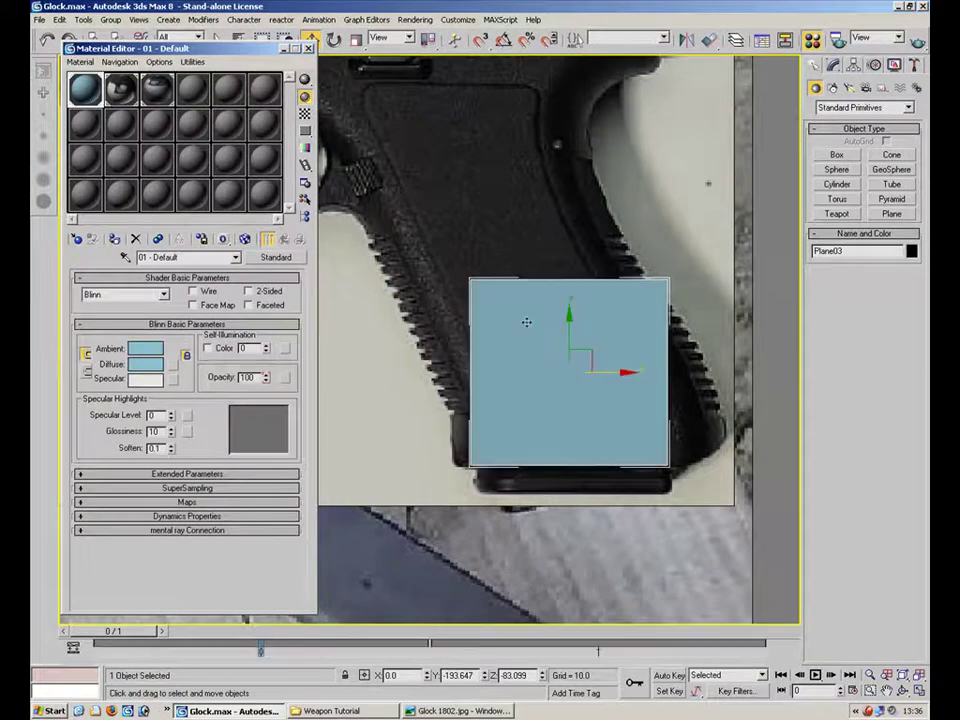
pyautogui.click(310, 49)
pyautogui.moveTo(512, 349); pyautogui.dragTo(385, 319, button='middle')
pyautogui.hotkey('alt', 'x')
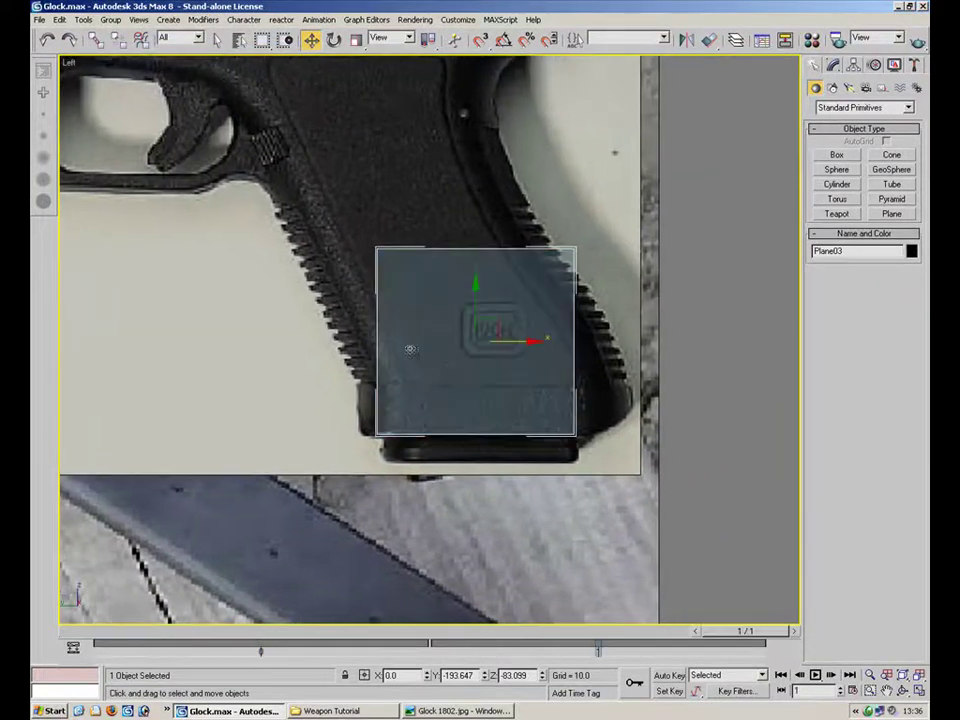
# Convert the plane to an Editable Poly.
pyautogui.rightClick(463, 328)
pyautogui.moveTo(531, 443)
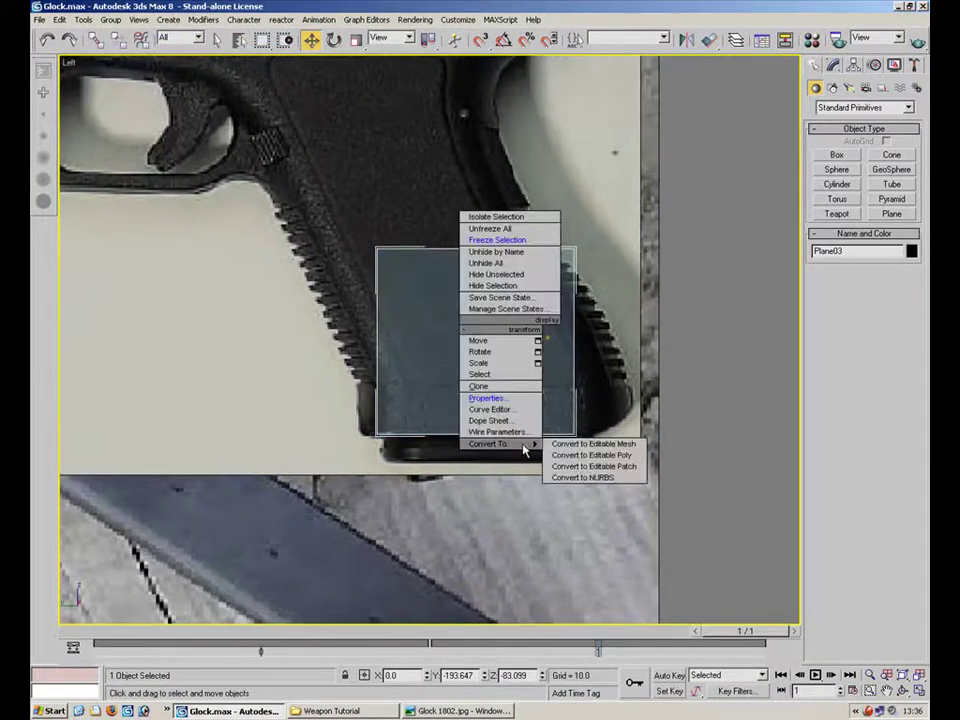
pyautogui.click(625, 455)
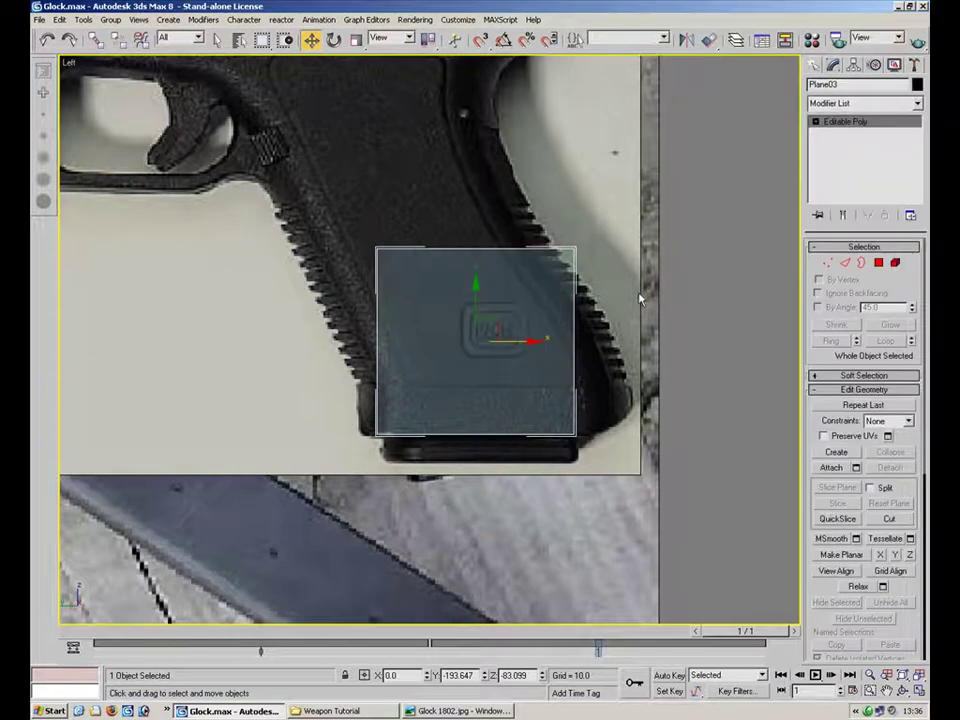
# Shift the plane's two lower corner vertices toward the back of the grip to match the grip's base.
pyautogui.press('1')
pyautogui.moveTo(630, 393); pyautogui.dragTo(519, 486)
pyautogui.moveTo(628, 436); pyautogui.dragTo(640, 436)
pyautogui.click(378, 434)
pyautogui.moveTo(406, 435); pyautogui.dragTo(435, 430)
# Lower the plane's upper vertices to the seam above the grip's base and align them with the lower corners, forming a rectangular strip.
pyautogui.moveTo(401, 243); pyautogui.dragTo(365, 262)
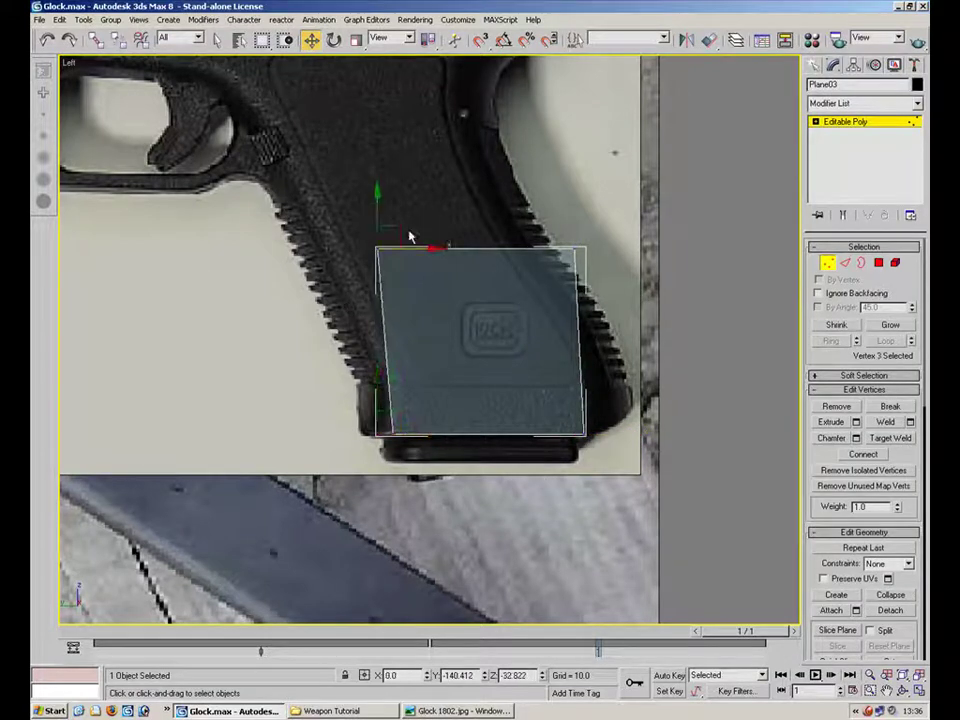
pyautogui.moveTo(616, 233); pyautogui.dragTo(295, 318)
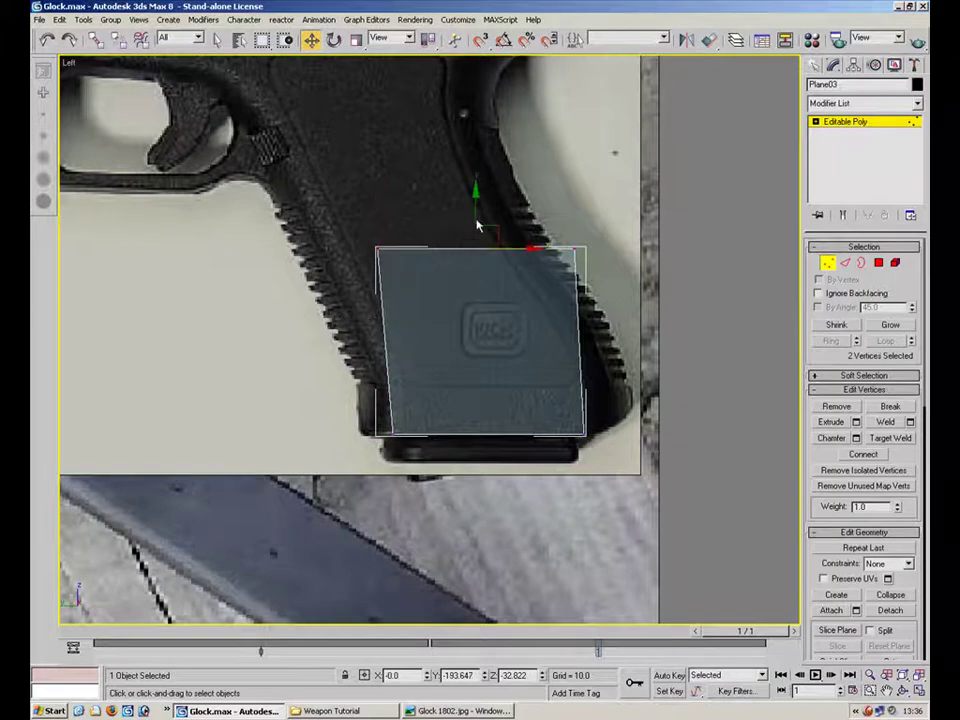
pyautogui.moveTo(476, 232); pyautogui.dragTo(481, 347)
pyautogui.moveTo(551, 406); pyautogui.dragTo(620, 386)
pyautogui.moveTo(403, 367); pyautogui.dragTo(433, 382)
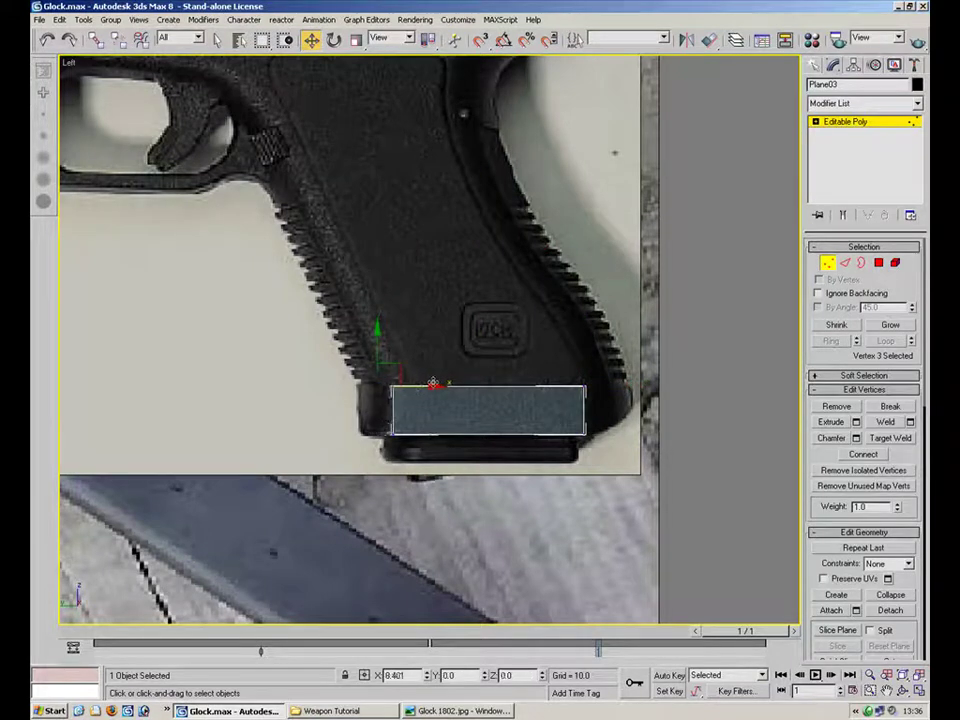
pyautogui.moveTo(493, 339); pyautogui.dragTo(489, 403, button='middle')
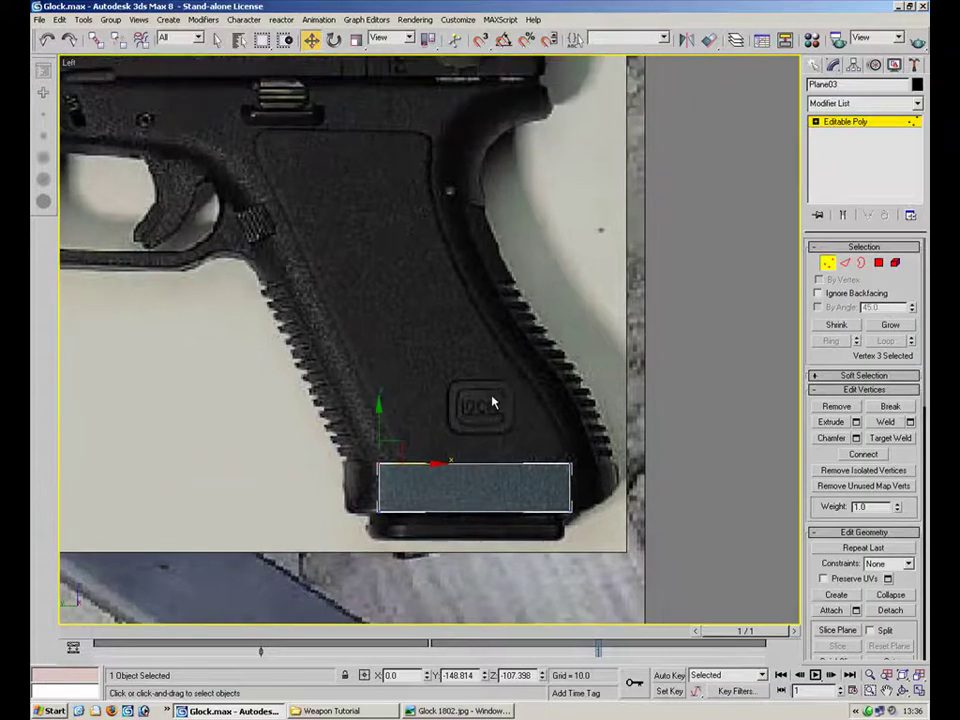
# Try extending the strip's upper edge upward over the grip as a new polygon.
pyautogui.press('2')
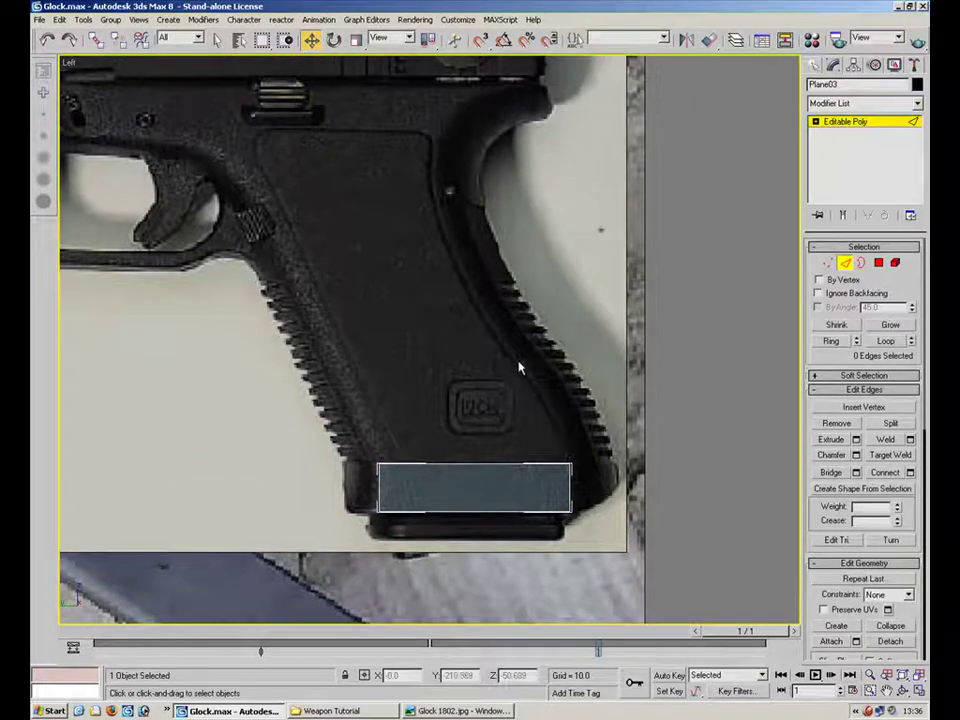
pyautogui.click(840, 410)
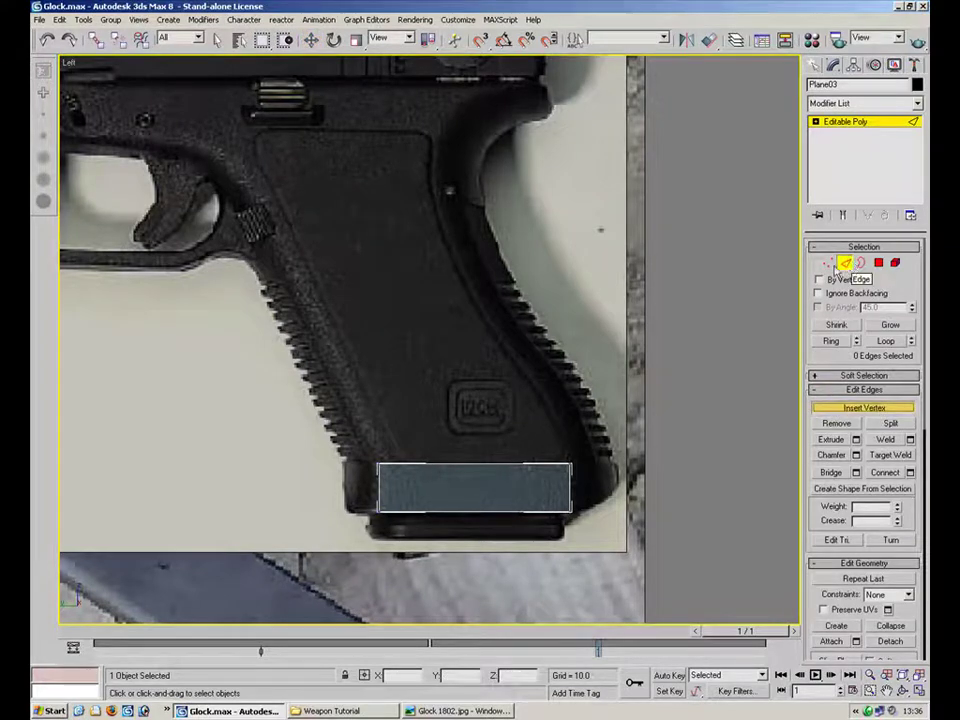
pyautogui.press('w')
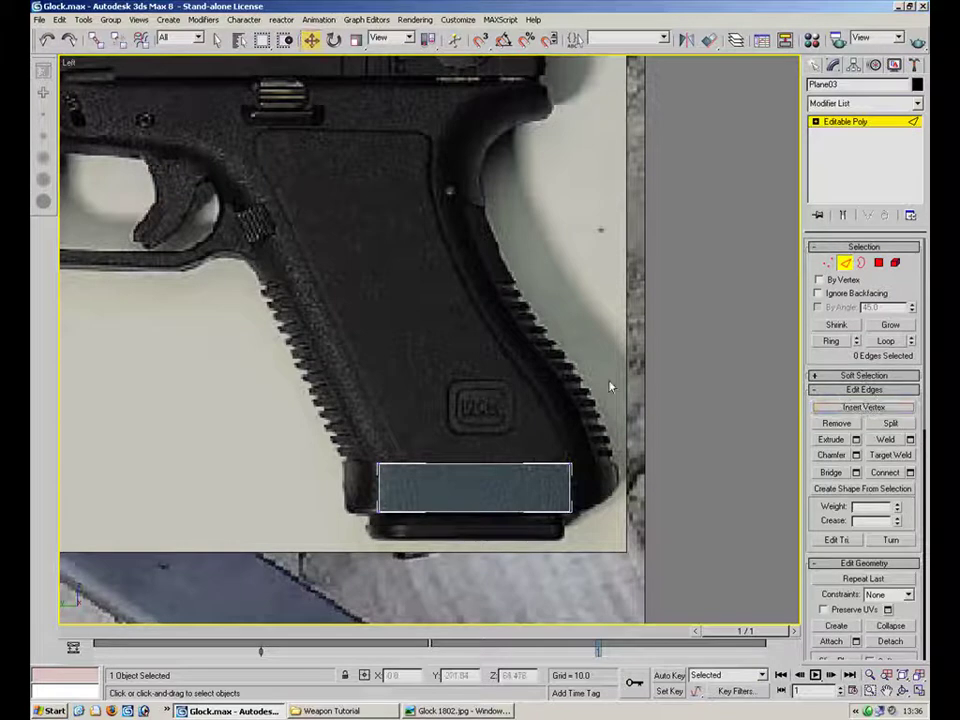
pyautogui.moveTo(501, 374); pyautogui.dragTo(449, 478)
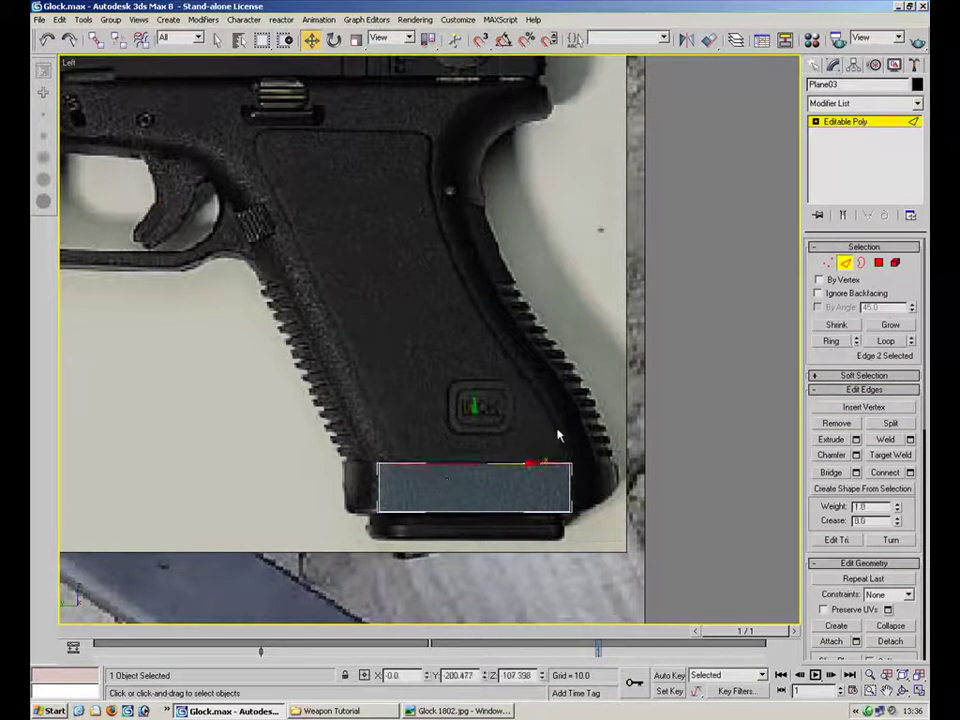
pyautogui.keyDown('shift'); pyautogui.moveTo(577, 458); pyautogui.dragTo(484, 194); pyautogui.keyUp('shift')
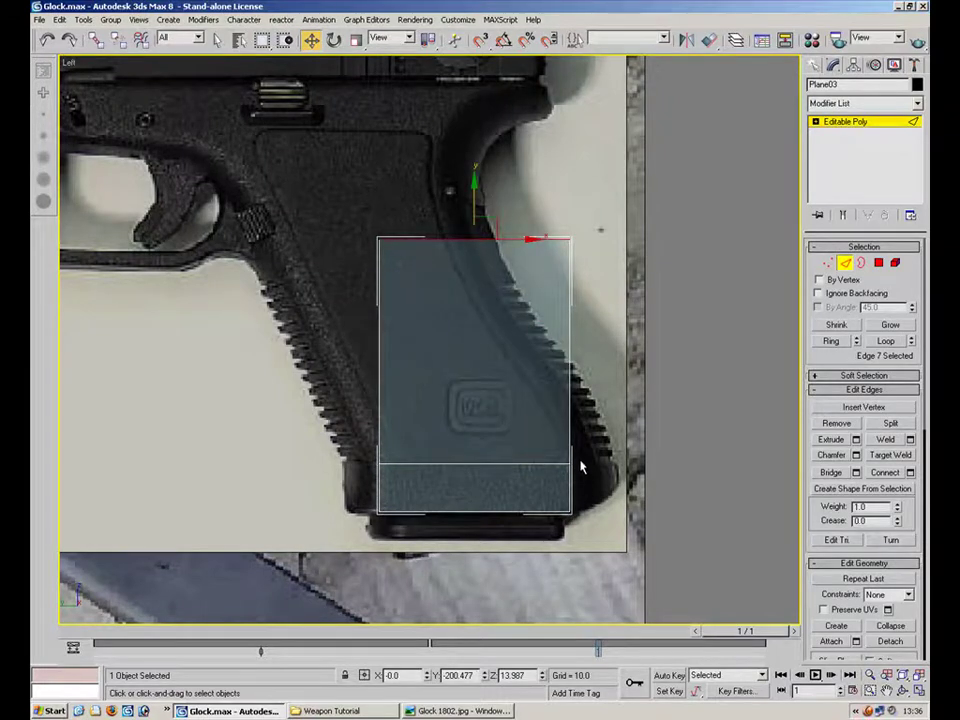
pyautogui.hotkey('ctrl', 'z')
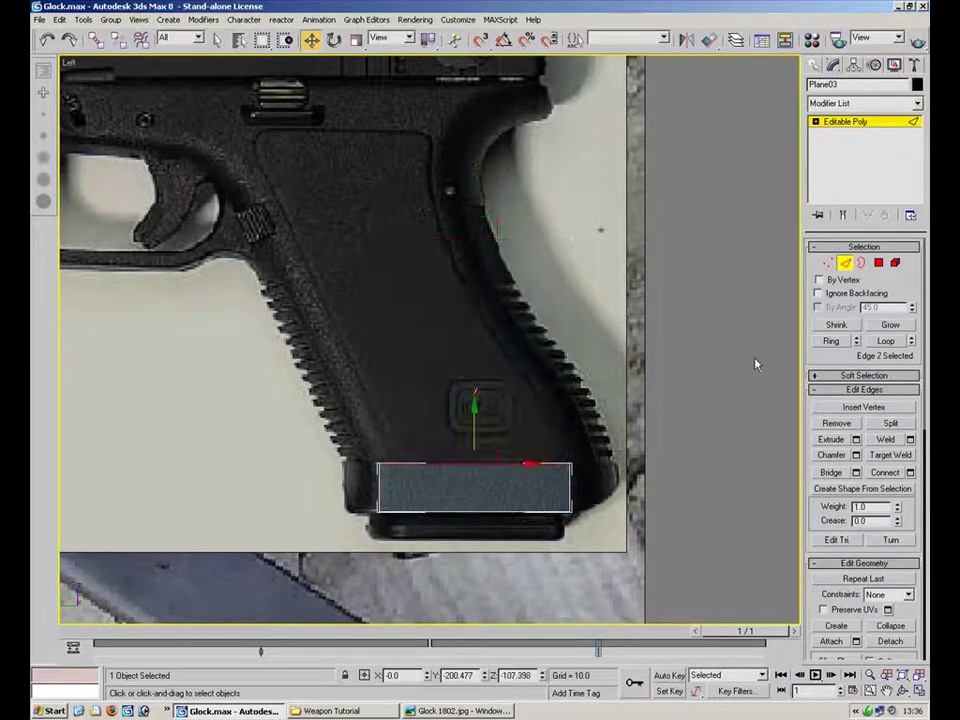
# Insert four vertices along the strip's upper edge.
pyautogui.click(860, 408)
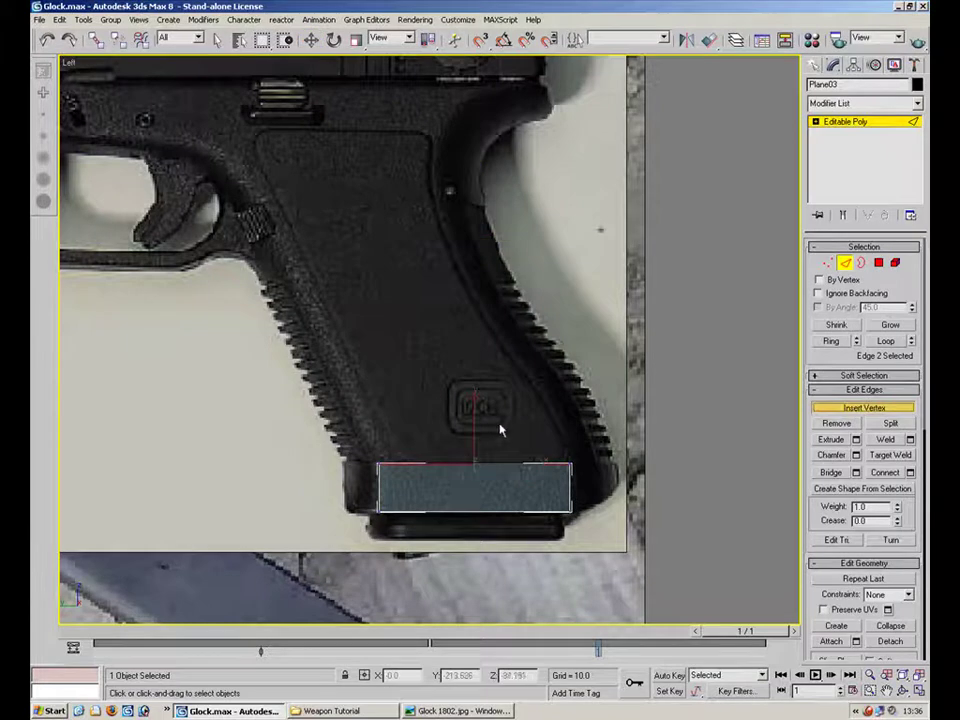
pyautogui.moveTo(494, 440); pyautogui.dragTo(480, 343, button='middle')
pyautogui.scroll(5, 480, 343)
pyautogui.click(445, 451)
pyautogui.click(559, 451)
pyautogui.click(640, 451)
pyautogui.click(718, 451)
# Raise and spread the four inserted vertices upward around the Glock logo, forming an arched outline above the strip.
pyautogui.press('1')
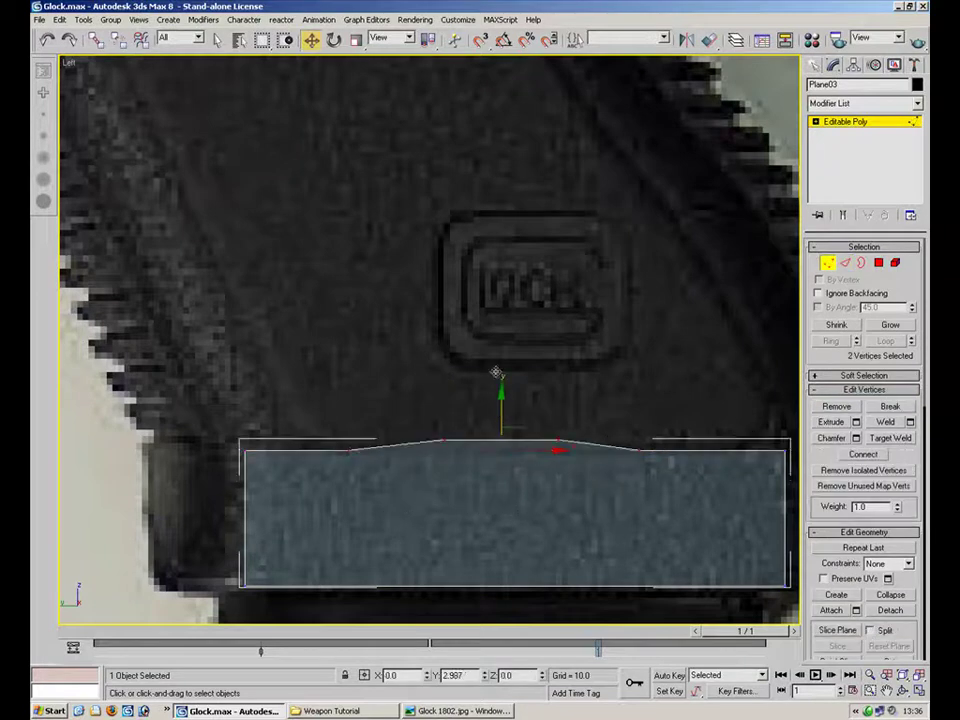
pyautogui.moveTo(501, 409); pyautogui.dragTo(501, 235)
pyautogui.moveTo(414, 429); pyautogui.dragTo(302, 489)
pyautogui.moveTo(367, 428); pyautogui.dragTo(274, 222)
pyautogui.moveTo(499, 252); pyautogui.dragTo(405, 331)
pyautogui.moveTo(459, 268); pyautogui.dragTo(386, 146)
pyautogui.moveTo(586, 260); pyautogui.dragTo(550, 321)
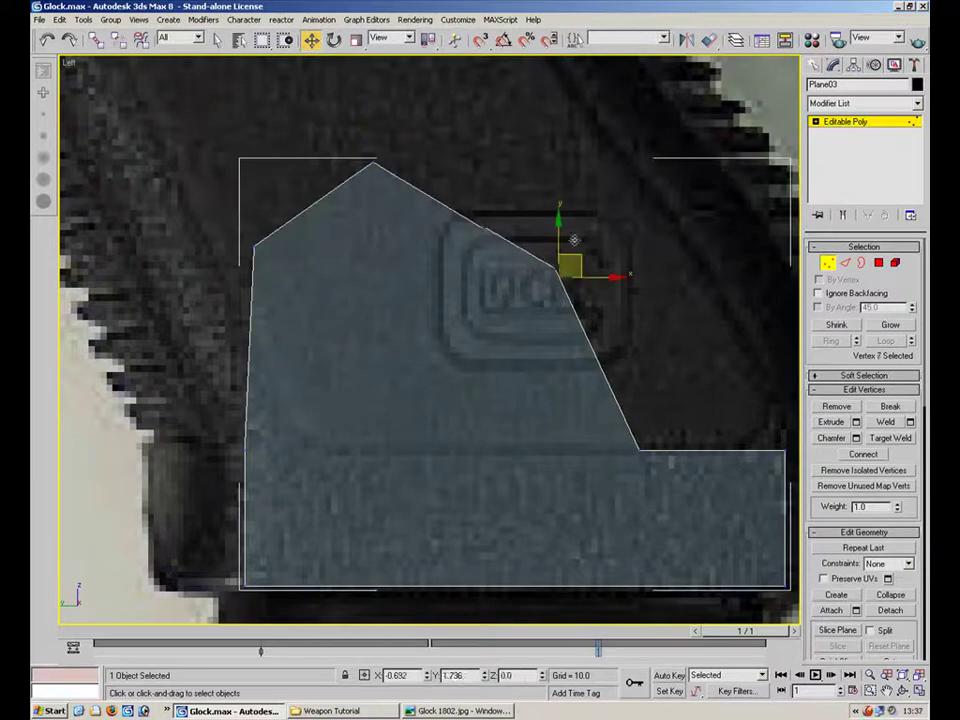
pyautogui.moveTo(584, 263); pyautogui.dragTo(540, 140)
pyautogui.click(645, 447)
pyautogui.moveTo(655, 445); pyautogui.dragTo(679, 205)
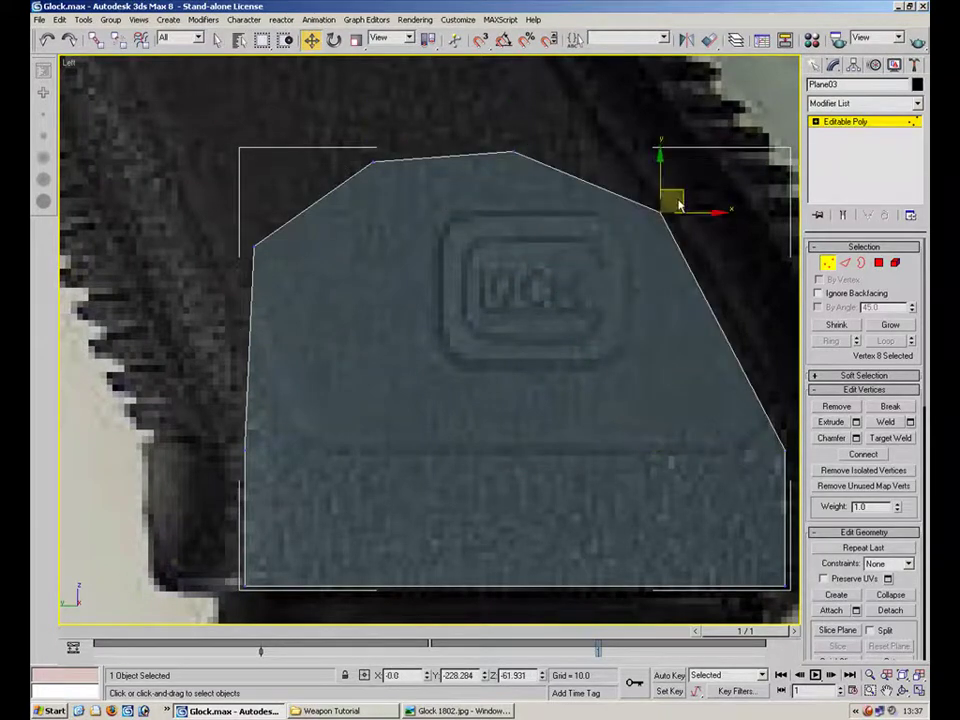
# Examine the polygon's internal triangulation with the Turn and Edit Tri. tools.
pyautogui.moveTo(906, 507); pyautogui.dragTo(898, 326)
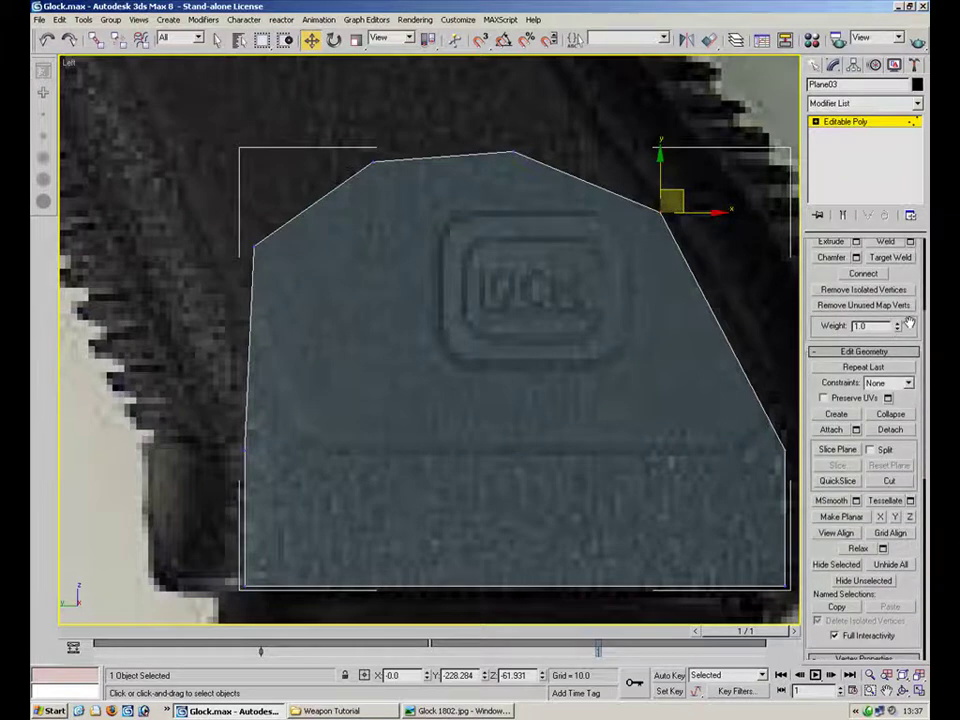
pyautogui.scroll(5, 905, 330)
pyautogui.click(845, 263)
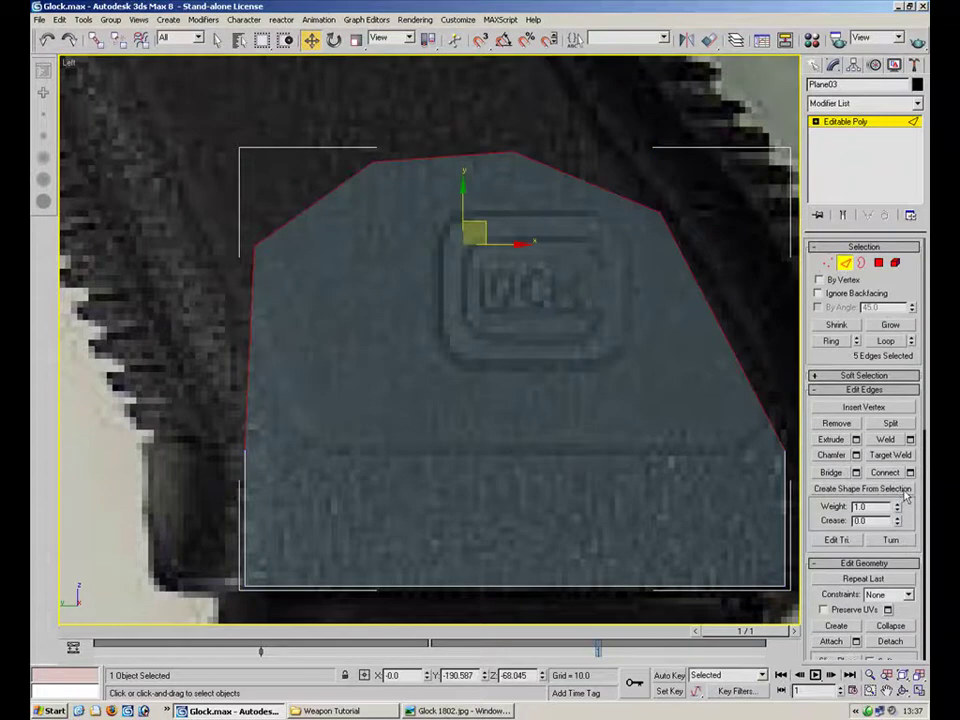
pyautogui.click(890, 540)
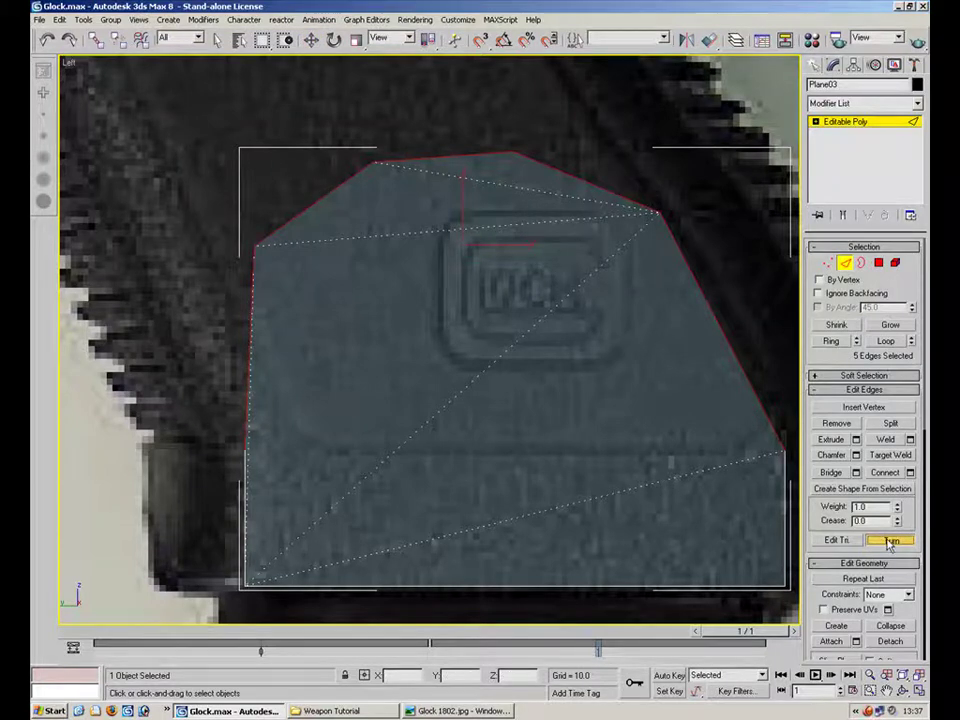
pyautogui.click(838, 540)
pyautogui.click(847, 545)
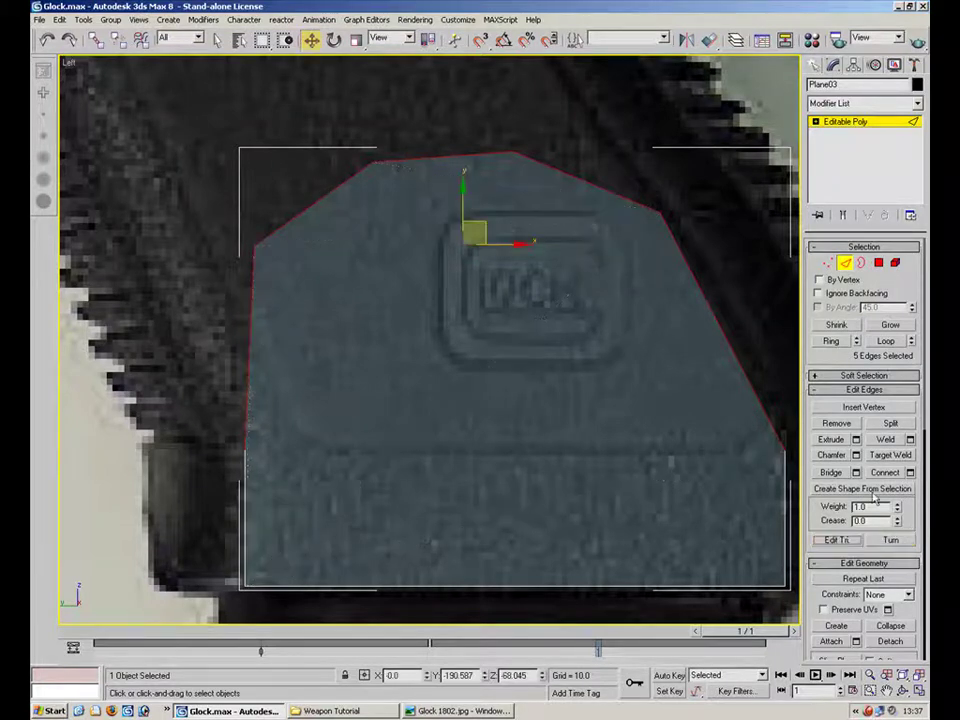
# Move two of the arch's vertices up along the front edge of the grip, the highest one near the trigger guard's rear.
pyautogui.click(829, 264)
pyautogui.scroll(-5, 632, 419)
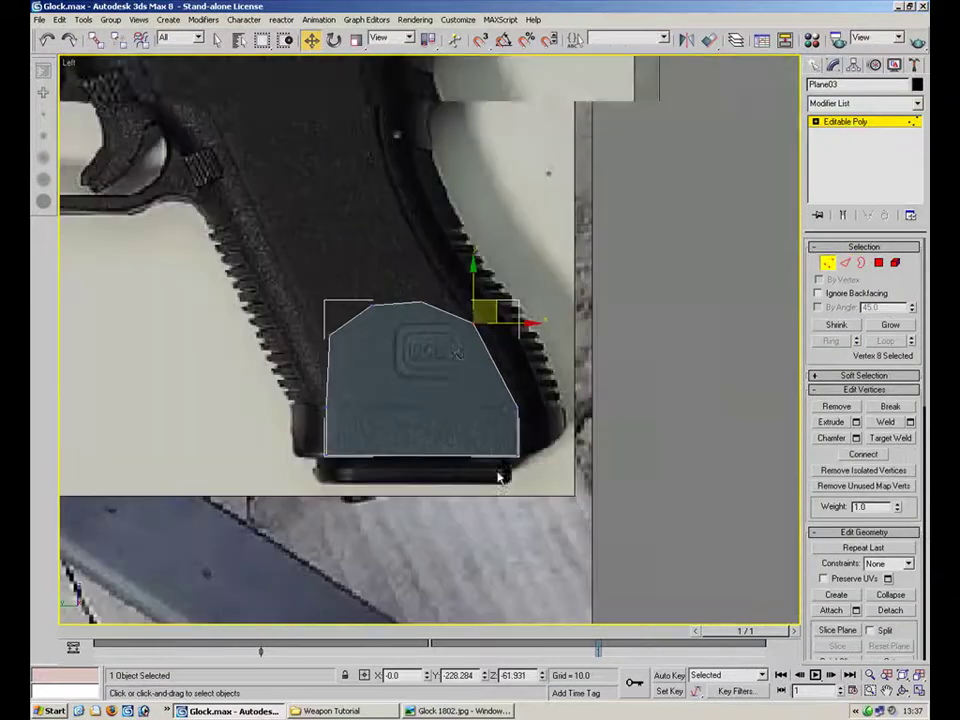
pyautogui.scroll(2, 450, 349)
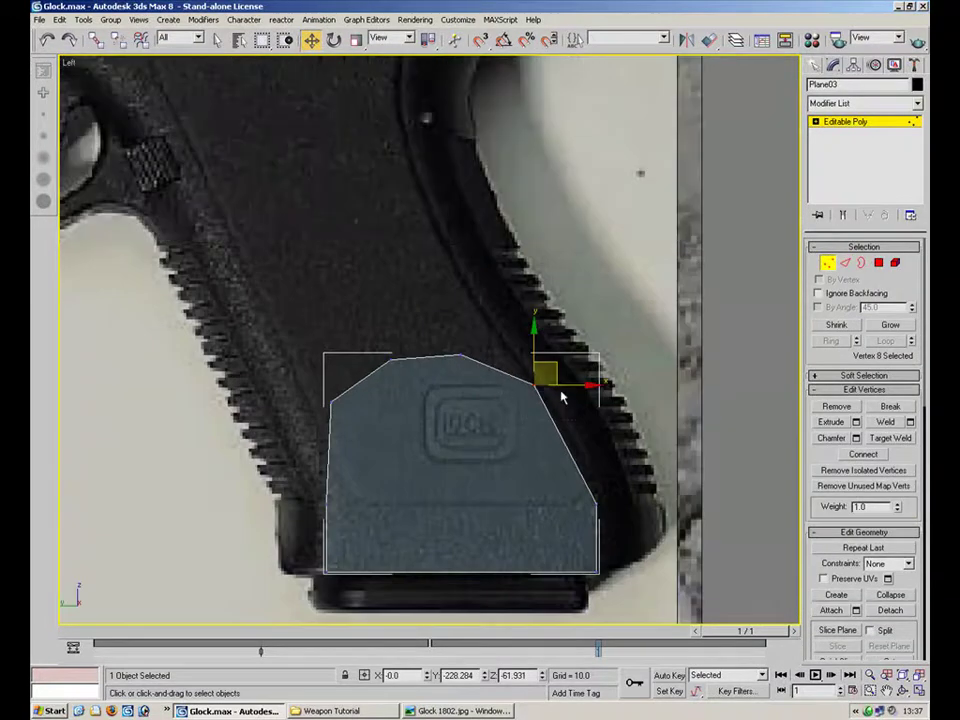
pyautogui.click(360, 393)
pyautogui.click(335, 399)
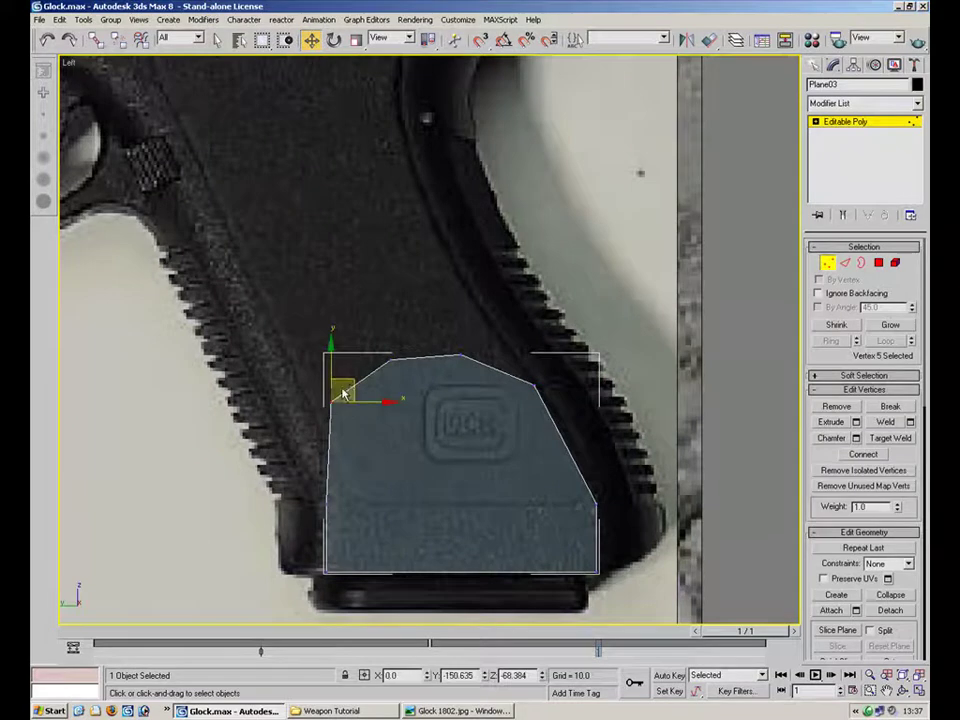
pyautogui.moveTo(353, 384); pyautogui.dragTo(275, 317)
pyautogui.click(390, 359)
pyautogui.moveTo(358, 349); pyautogui.dragTo(543, 490, button='middle')
pyautogui.moveTo(530, 477); pyautogui.dragTo(386, 450)
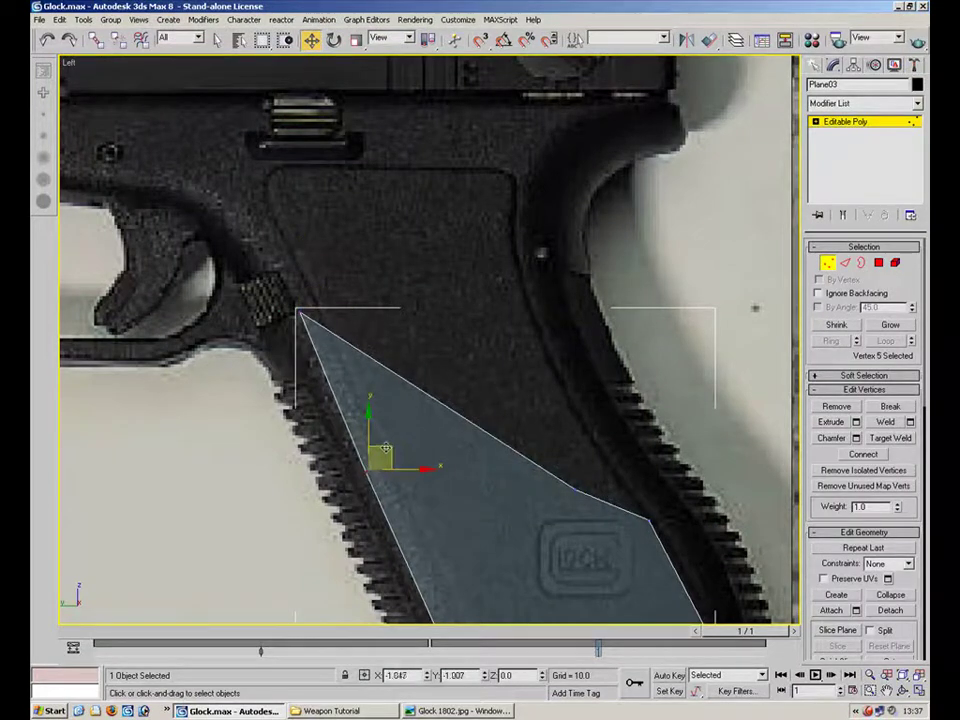
pyautogui.moveTo(467, 484); pyautogui.dragTo(463, 368, button='middle')
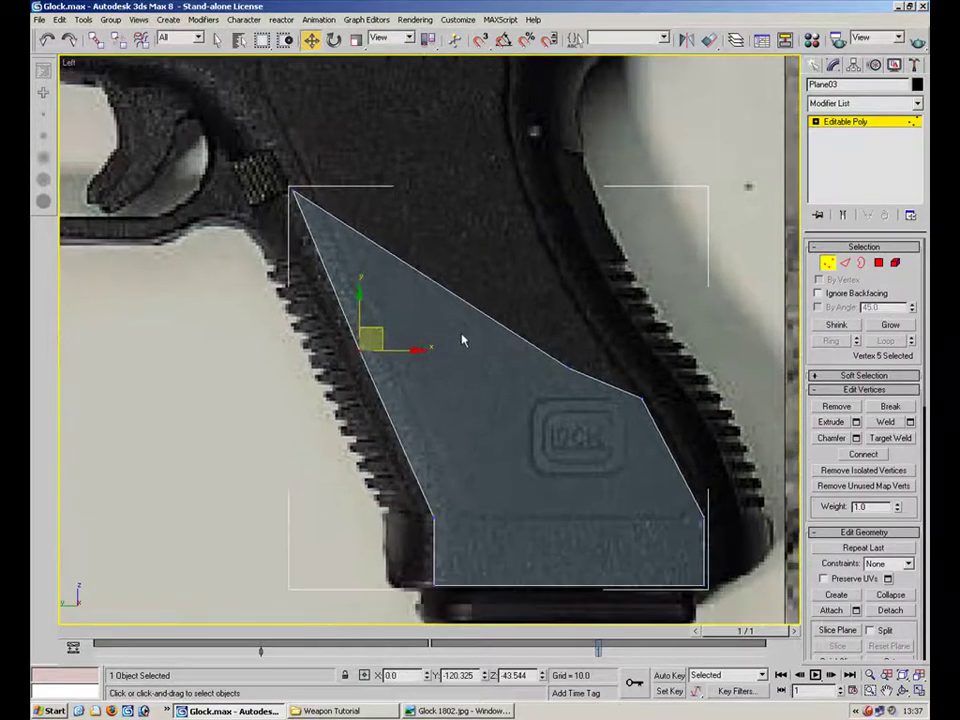
pyautogui.click(306, 402)
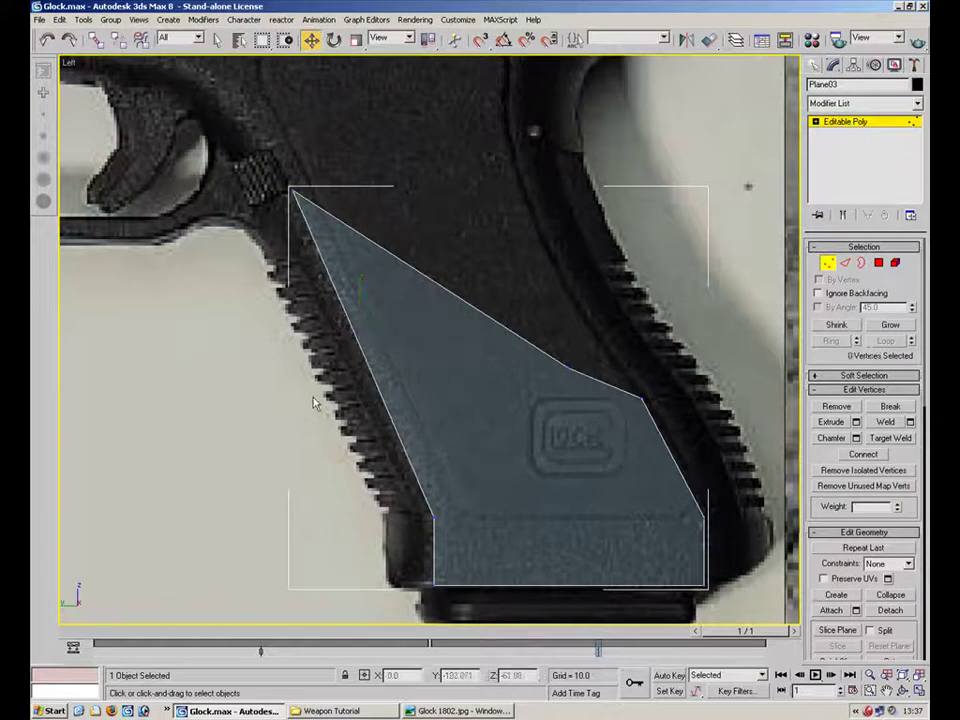
# Move the two remaining arch vertices onto the curved seam along the back of the grip beside the logo.
pyautogui.click(645, 397)
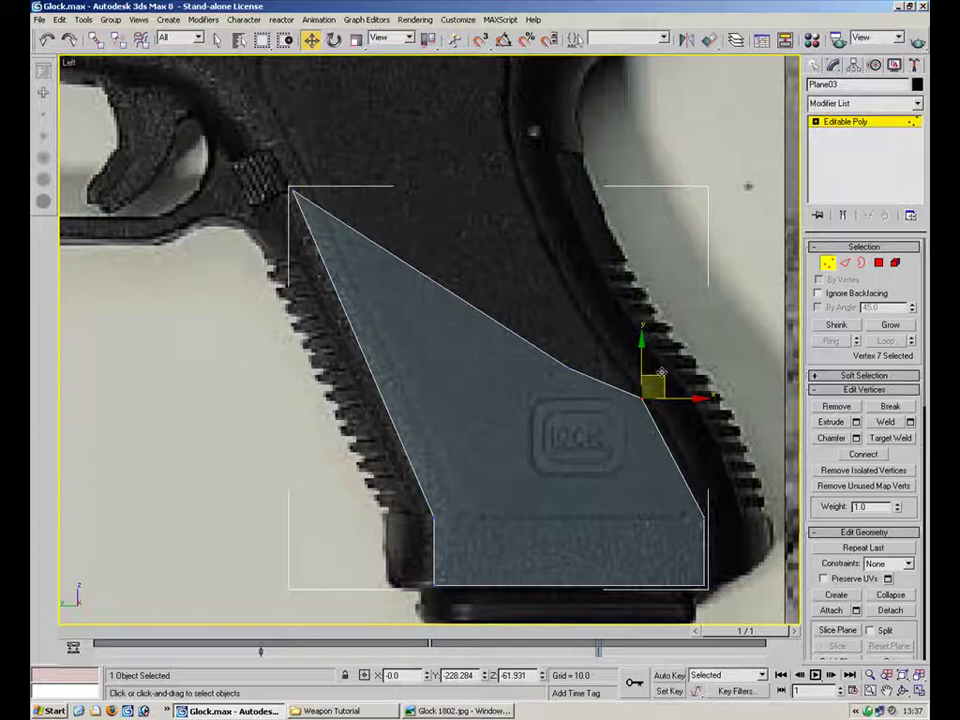
pyautogui.moveTo(661, 373); pyautogui.dragTo(701, 416)
pyautogui.click(600, 354)
pyautogui.click(568, 366)
pyautogui.moveTo(590, 346); pyautogui.dragTo(673, 366)
pyautogui.moveTo(605, 317); pyautogui.dragTo(613, 423, button='middle')
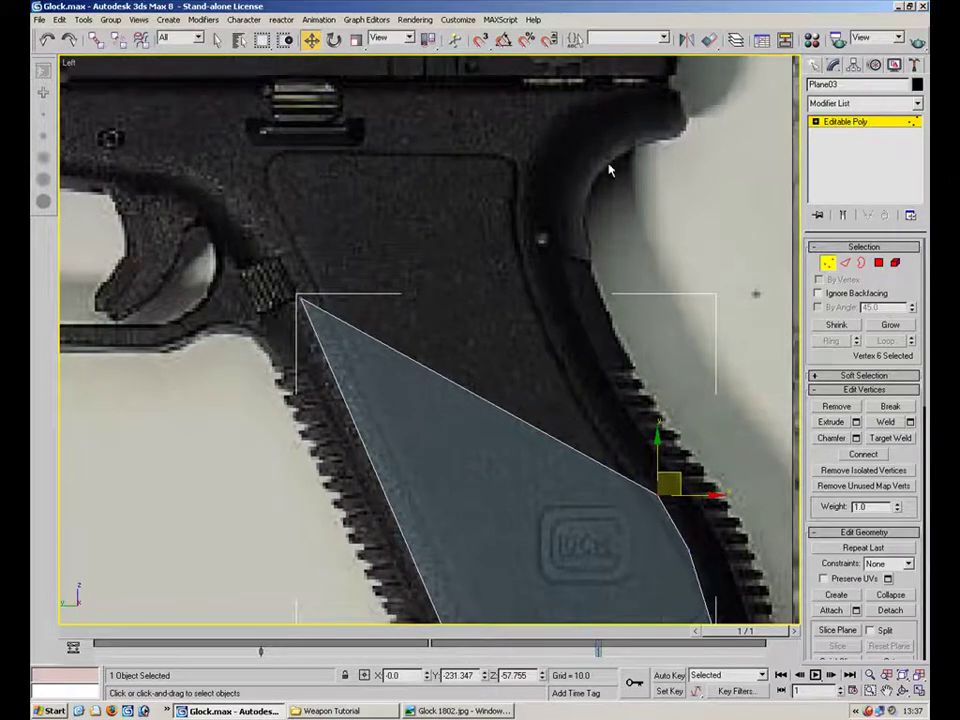
# Insert three vertices along the polygon's sloping upper edge and move them up along the seam at the back of the grip.
pyautogui.press('2')
pyautogui.click(858, 408)
pyautogui.click(449, 381)
pyautogui.click(485, 397)
pyautogui.click(553, 436)
pyautogui.press('1')
pyautogui.click(559, 436)
pyautogui.moveTo(577, 422); pyautogui.dragTo(613, 396)
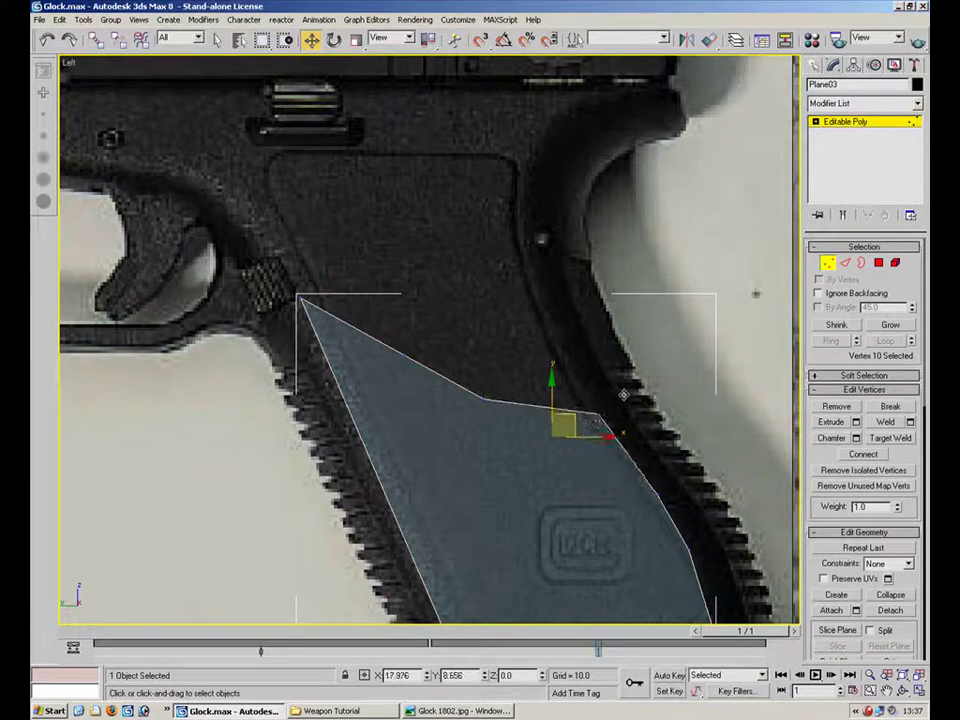
pyautogui.moveTo(562, 425); pyautogui.dragTo(607, 406)
pyautogui.click(486, 401)
pyautogui.moveTo(486, 401); pyautogui.dragTo(541, 280)
pyautogui.click(405, 352)
pyautogui.moveTo(405, 352); pyautogui.dragTo(544, 174)
pyautogui.scroll(-4, 436, 264)
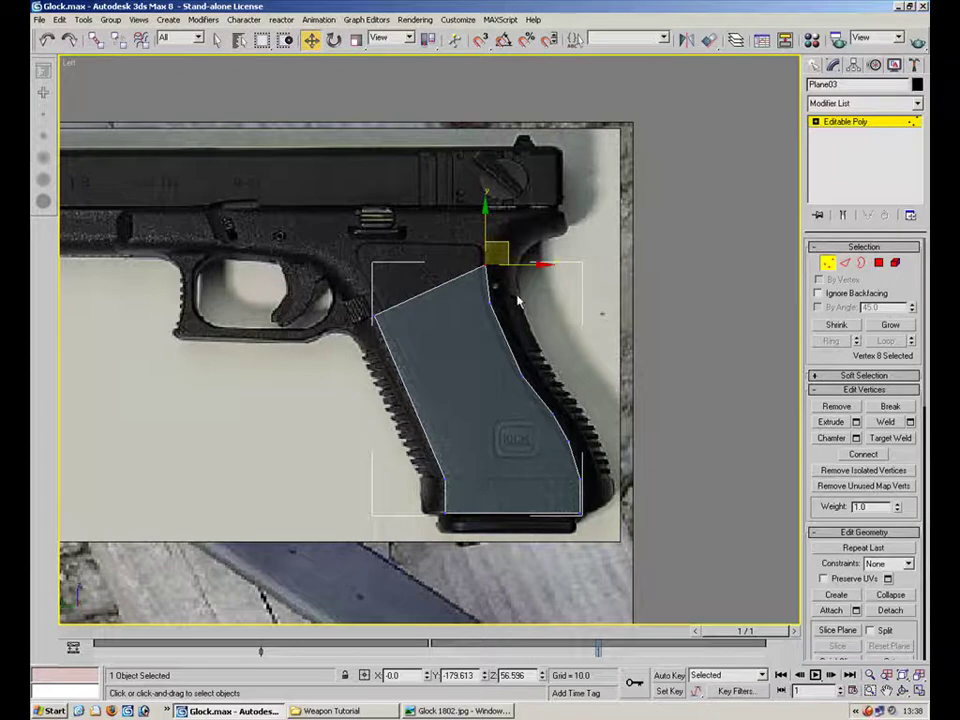
pyautogui.click(495, 292)
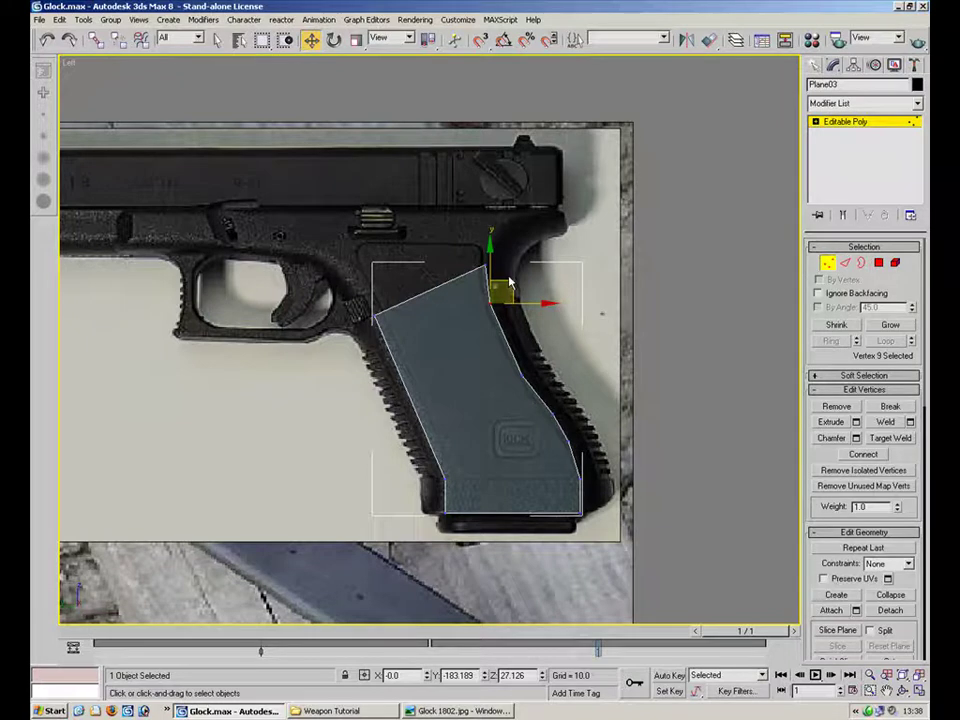
pyautogui.moveTo(424, 210); pyautogui.dragTo(616, 340, button='middle')
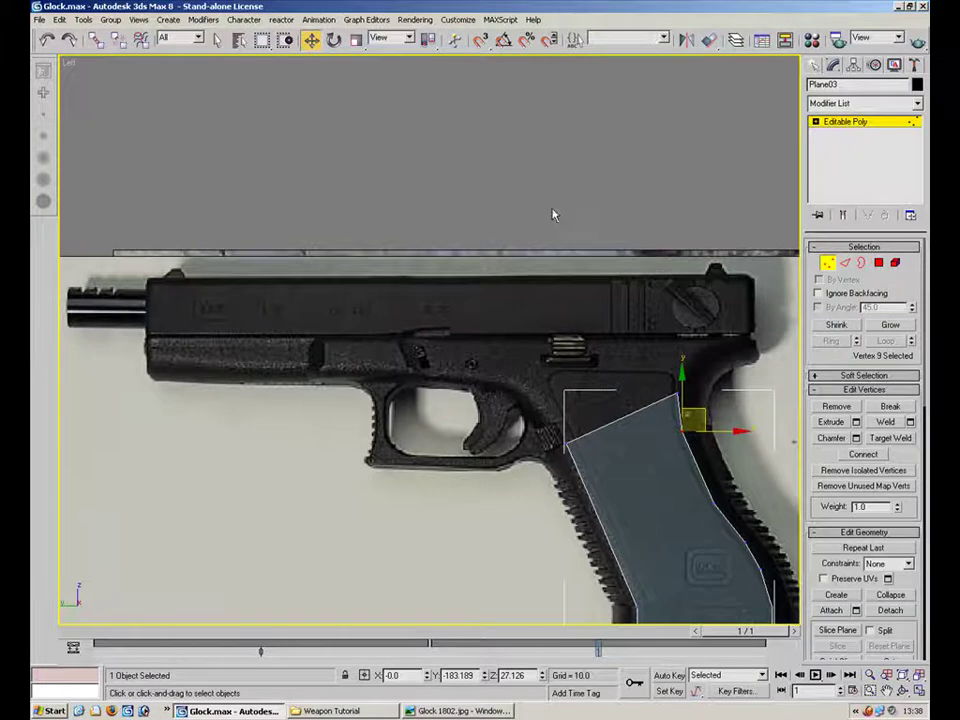
pyautogui.moveTo(558, 500); pyautogui.dragTo(476, 358, button='middle')
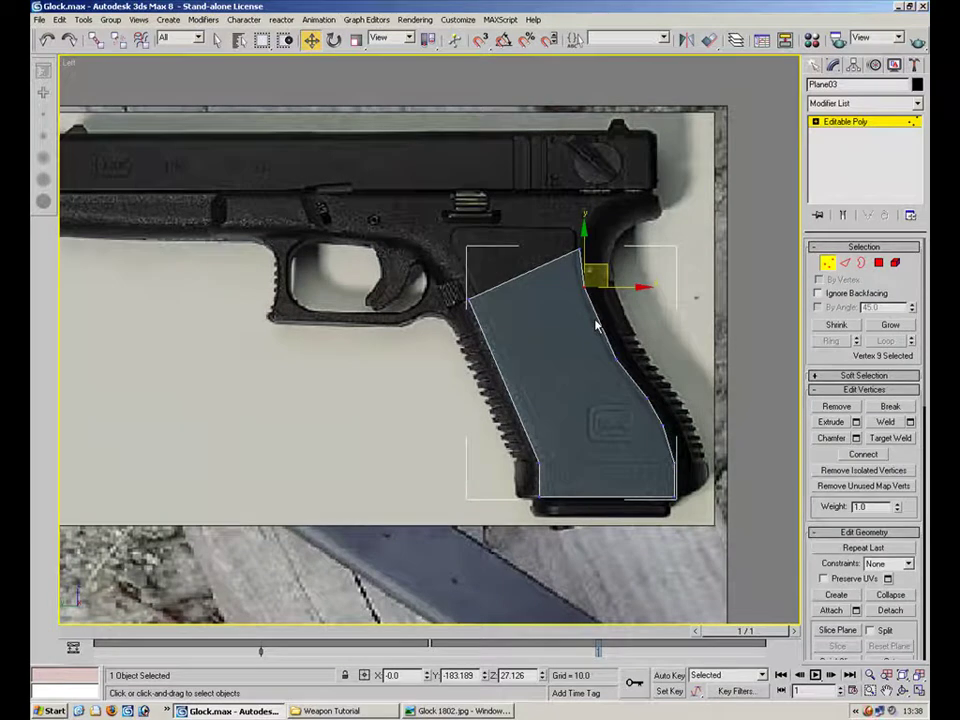
pyautogui.scroll(3, 568, 298)
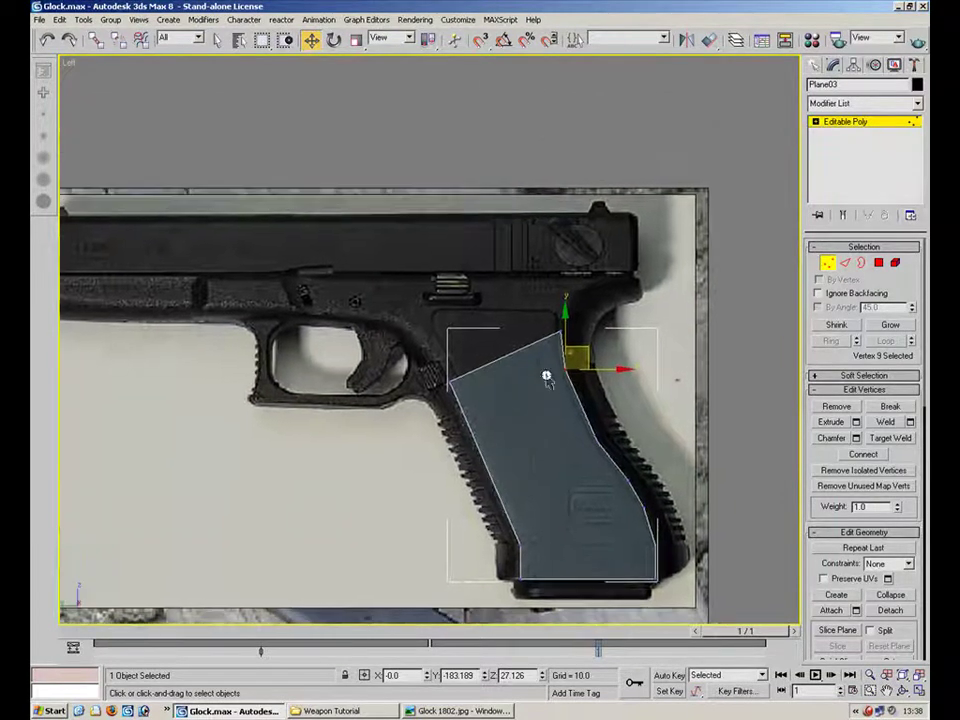
pyautogui.moveTo(574, 411); pyautogui.dragTo(610, 456, button='middle')
pyautogui.scroll(-4, 610, 456)
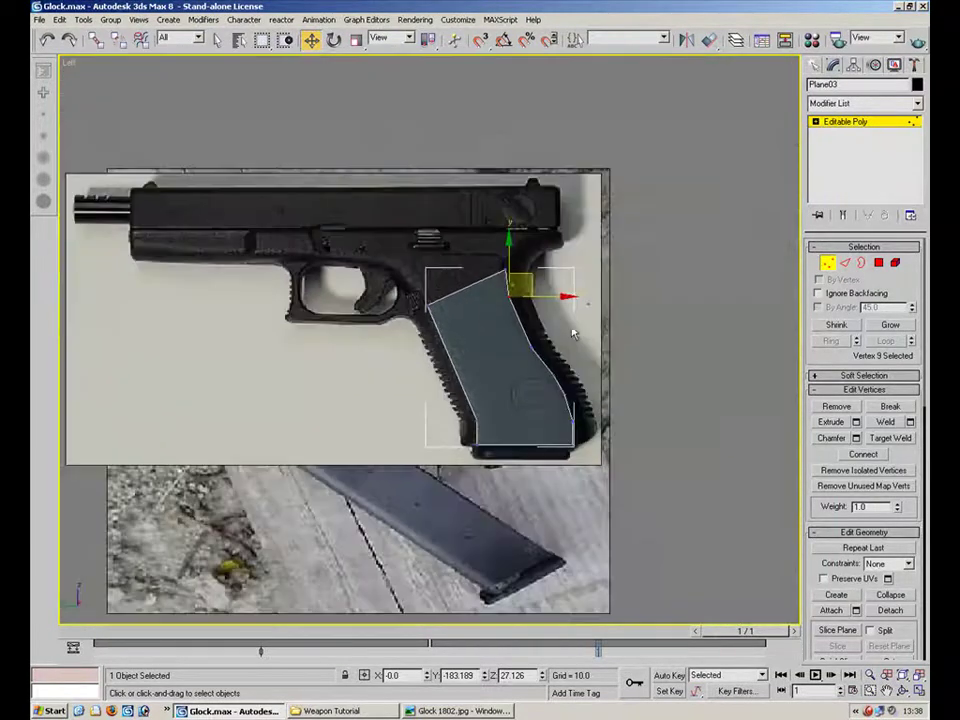
# Unfreeze all objects and hide the reference plane with the light-background pistol photo.
pyautogui.press('1')
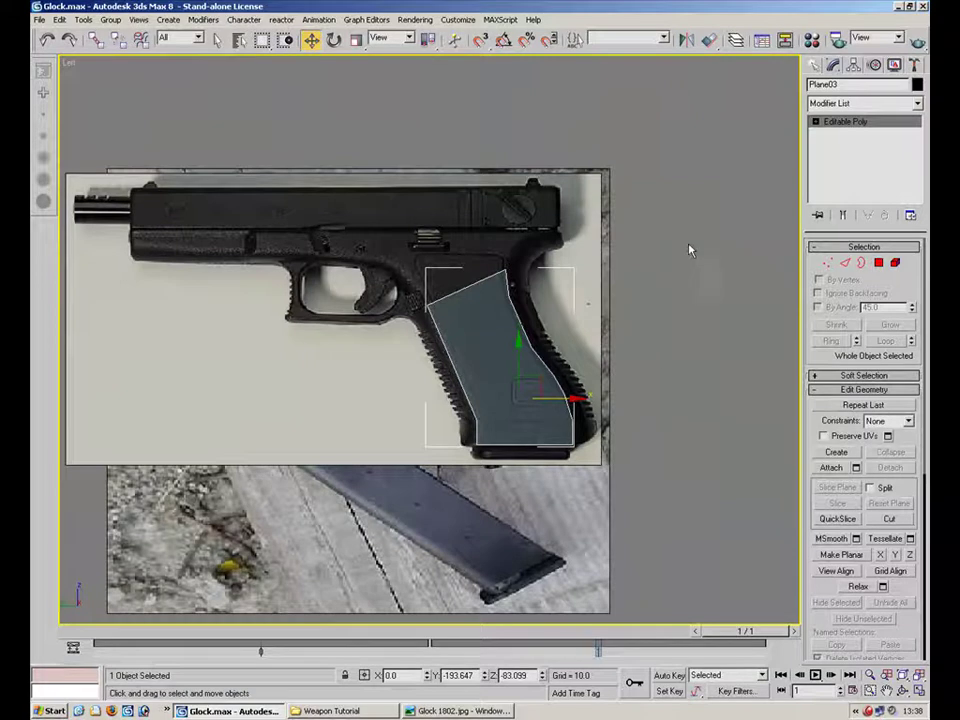
pyautogui.click(729, 388)
pyautogui.rightClick(657, 284)
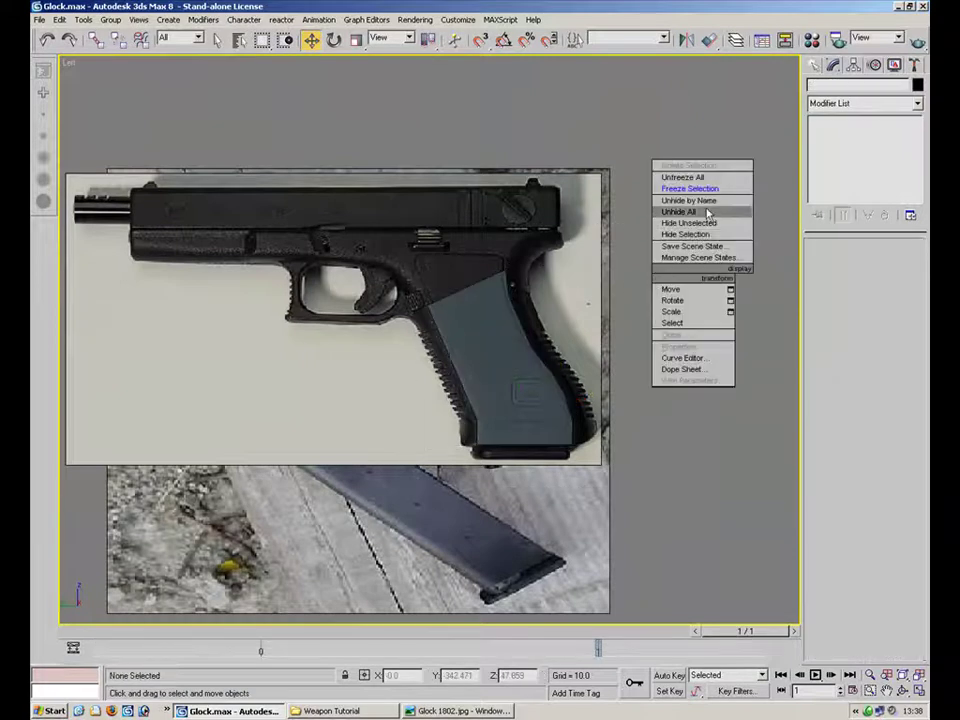
pyautogui.rightClick(560, 218)
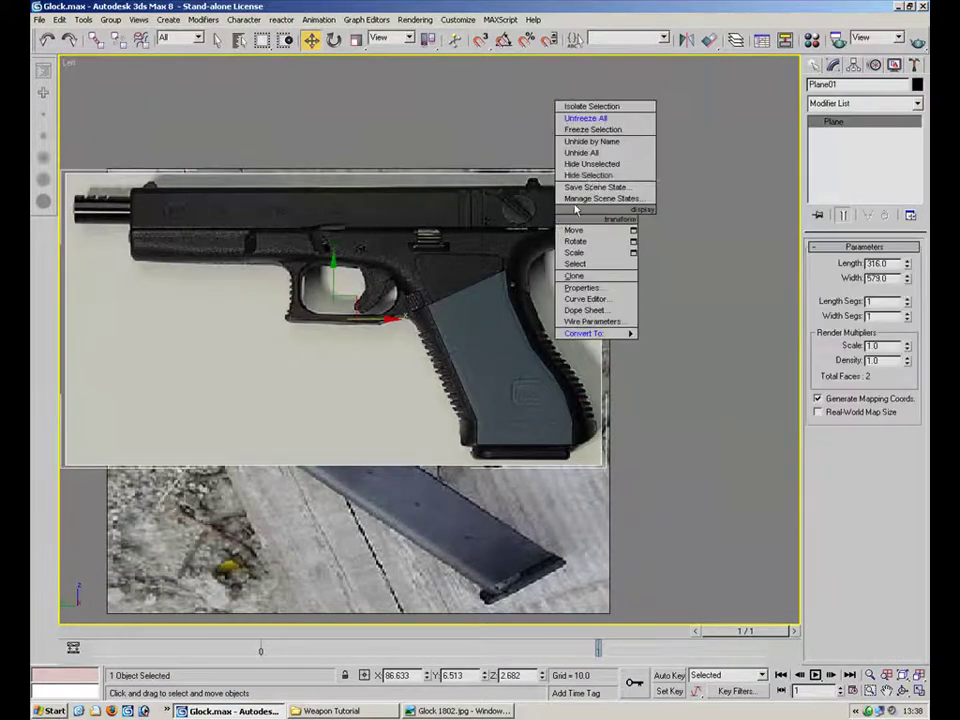
pyautogui.click(590, 176)
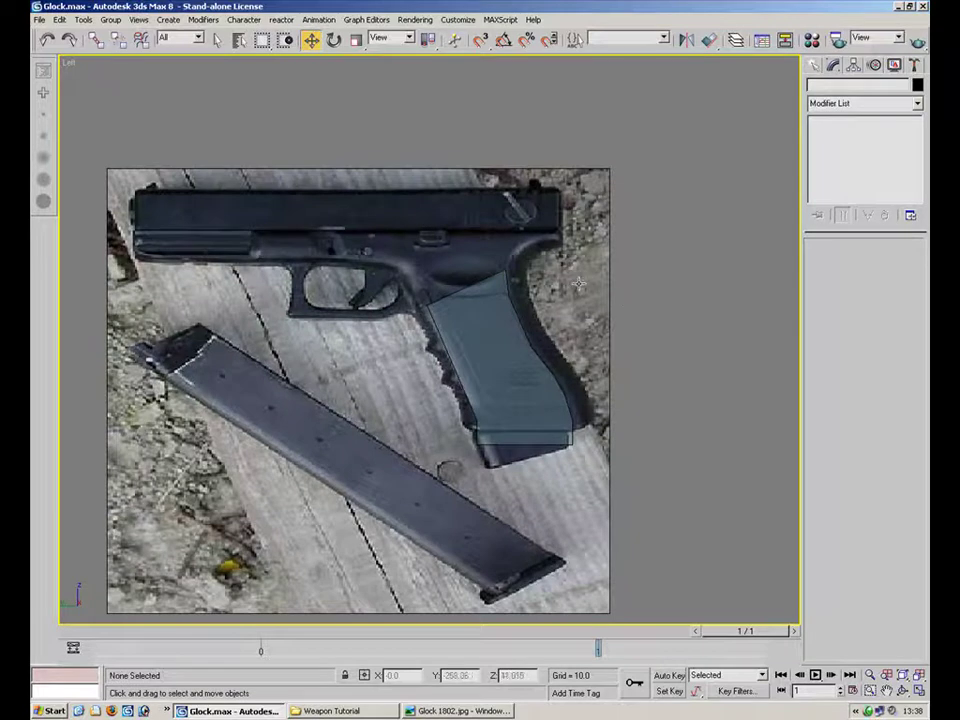
# Freeze the remaining reference plane showing the pistol and magazine on wood.
pyautogui.scroll(5, 575, 316)
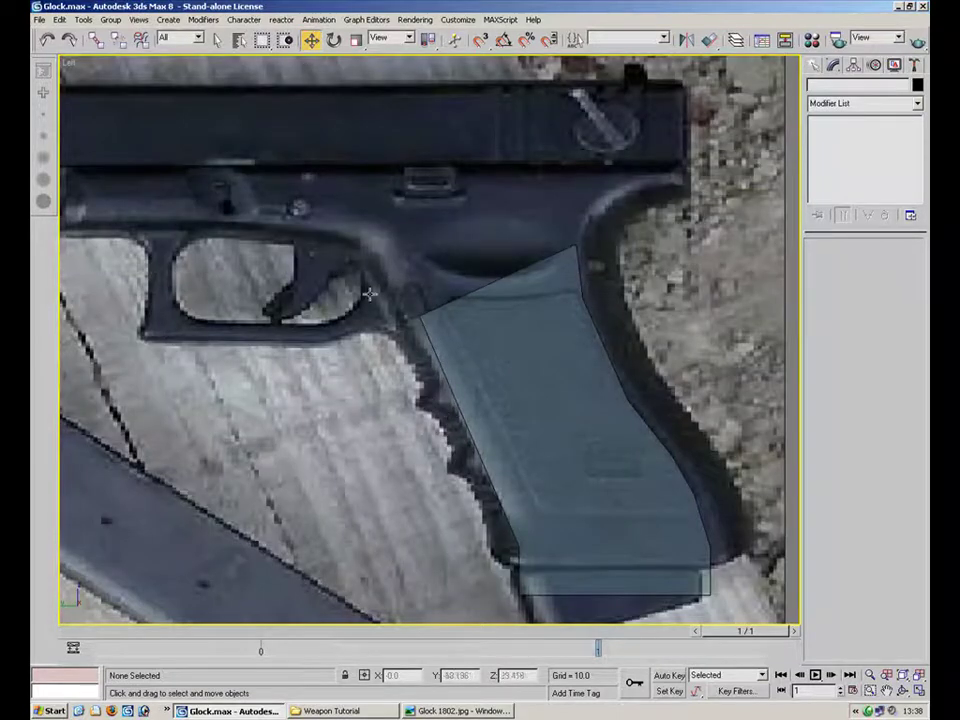
pyautogui.click(660, 245)
pyautogui.rightClick(660, 245)
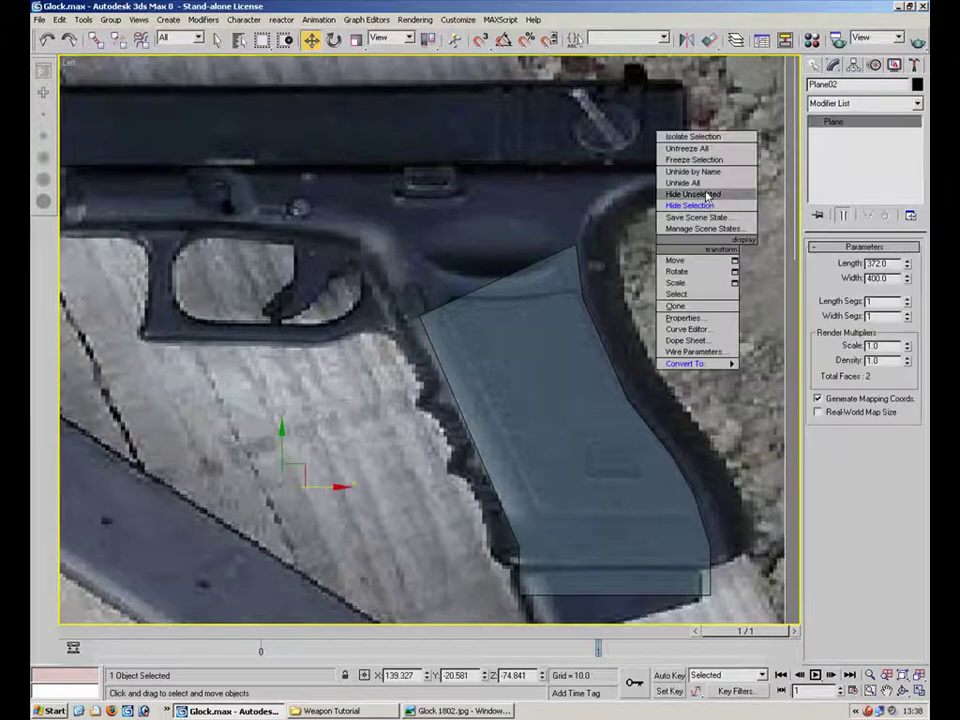
pyautogui.click(696, 162)
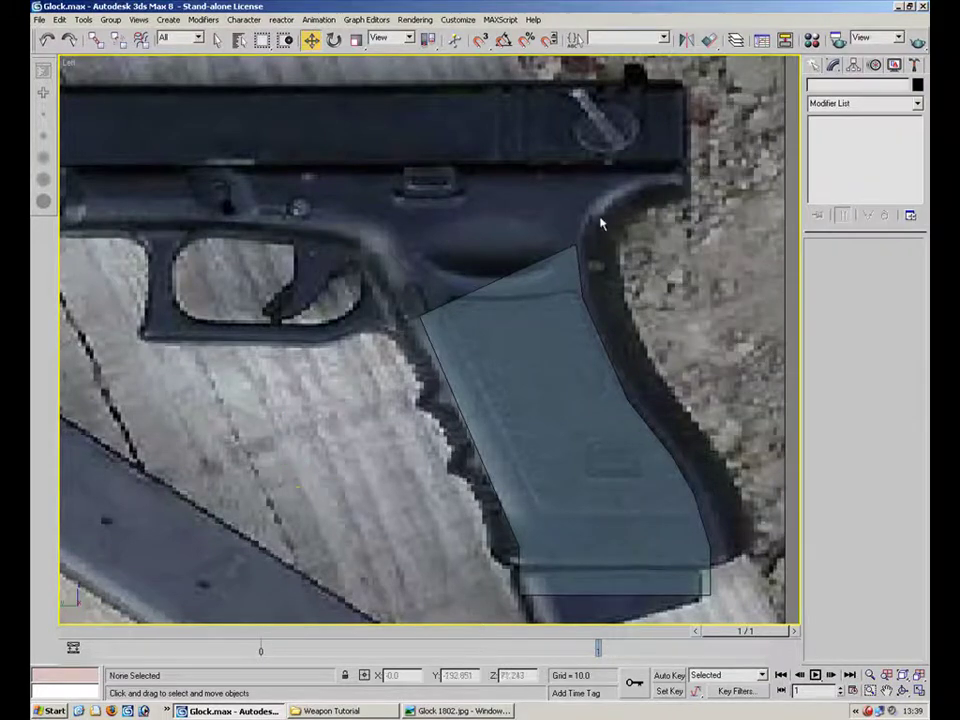
# Insert several vertices along the sloping upper edge of the grip polygon.
pyautogui.scroll(4, 600, 240)
pyautogui.click(593, 306)
pyautogui.moveTo(604, 306); pyautogui.dragTo(514, 321, button='middle')
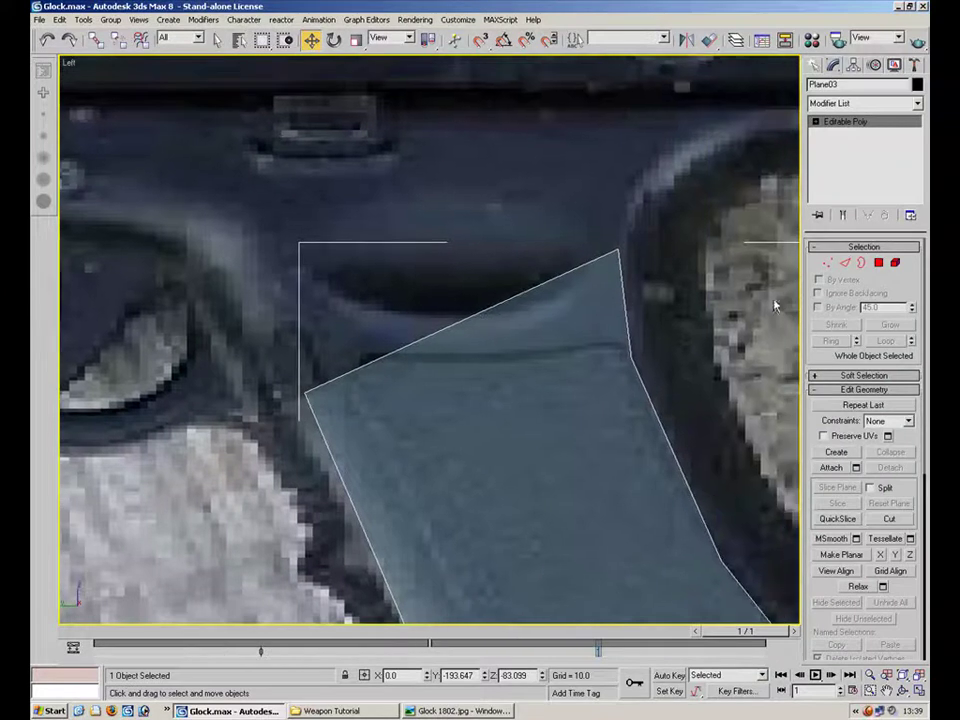
pyautogui.click(828, 263)
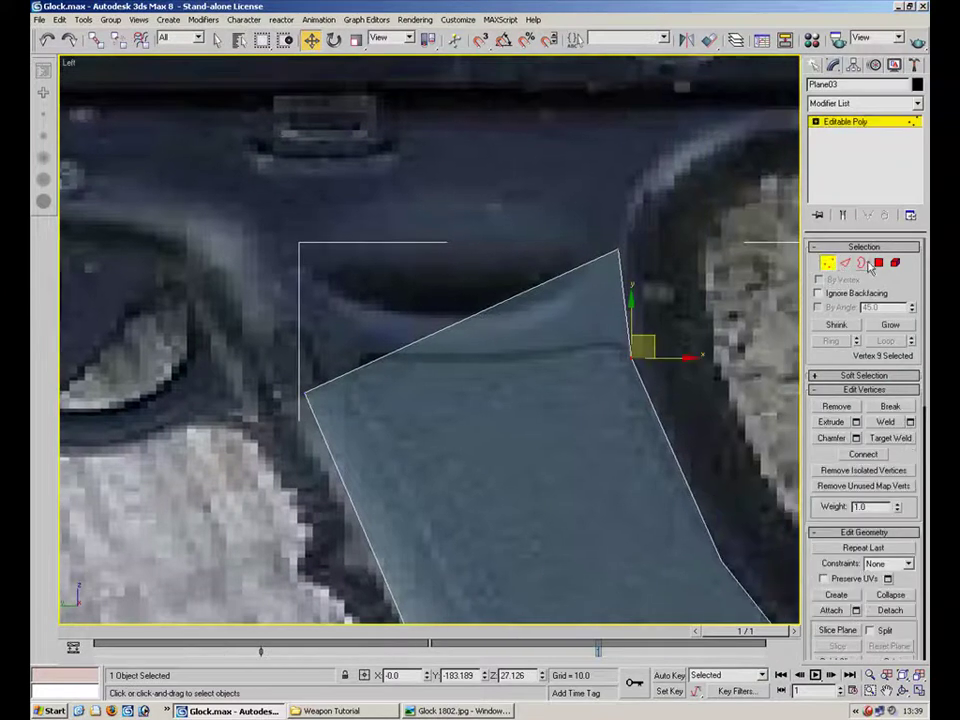
pyautogui.click(846, 263)
pyautogui.click(864, 407)
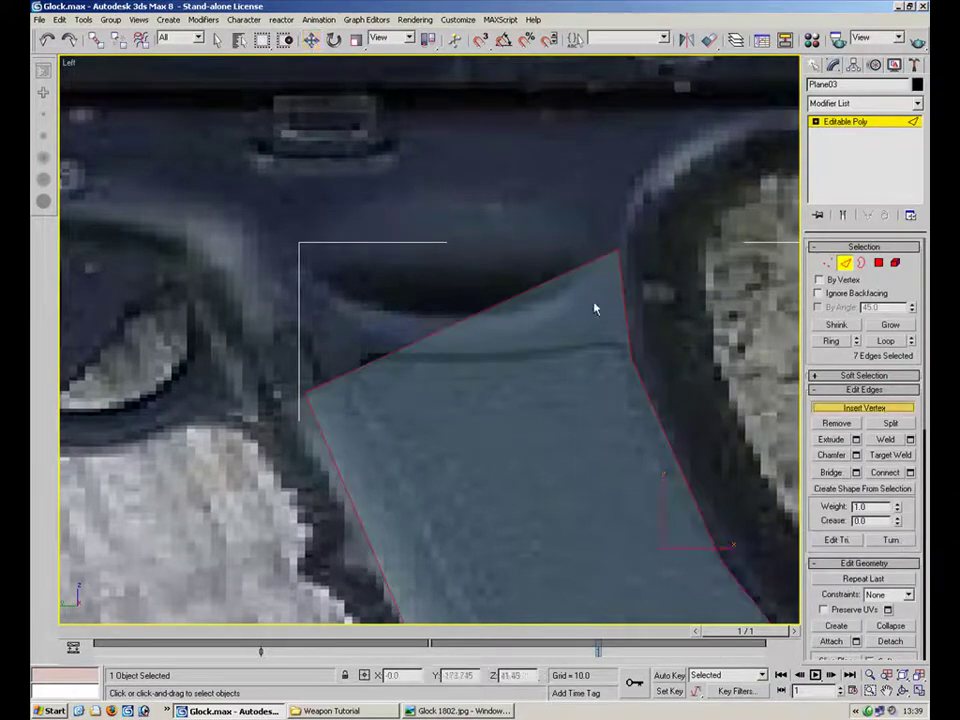
pyautogui.click(586, 264)
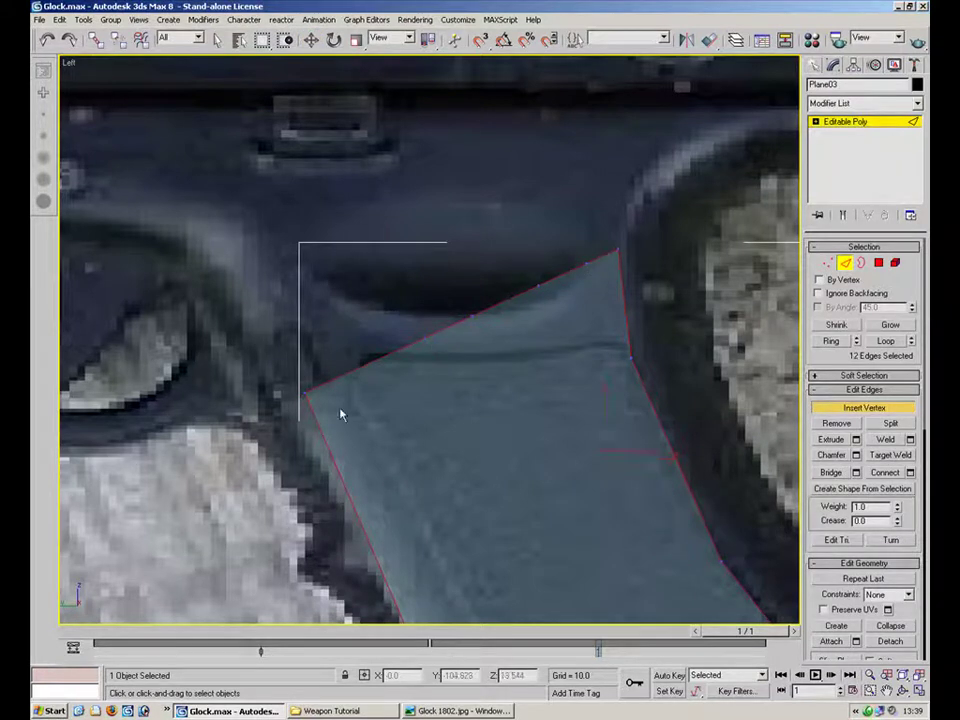
# Move the inserted upper-edge vertices onto the lower rim of the dark thumb recess, with the foremost one at its front corner.
pyautogui.press('1')
pyautogui.press('w')
pyautogui.click(594, 259)
pyautogui.moveTo(602, 242); pyautogui.dragTo(559, 314)
pyautogui.click(540, 286)
pyautogui.click(478, 331)
pyautogui.click(472, 317)
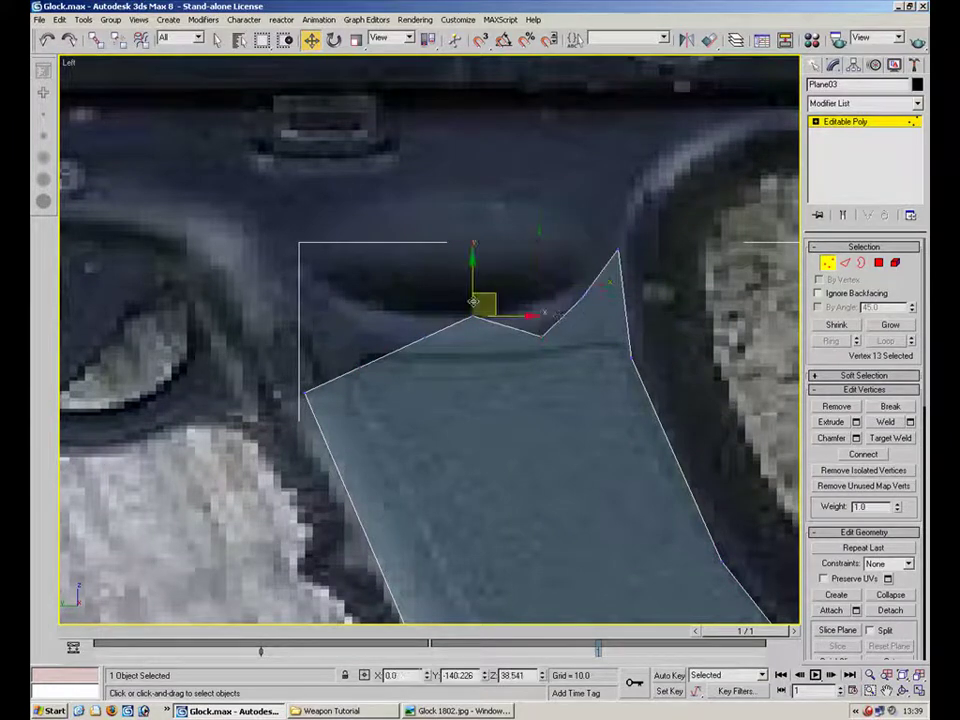
pyautogui.moveTo(491, 294); pyautogui.dragTo(491, 323)
pyautogui.click(422, 341)
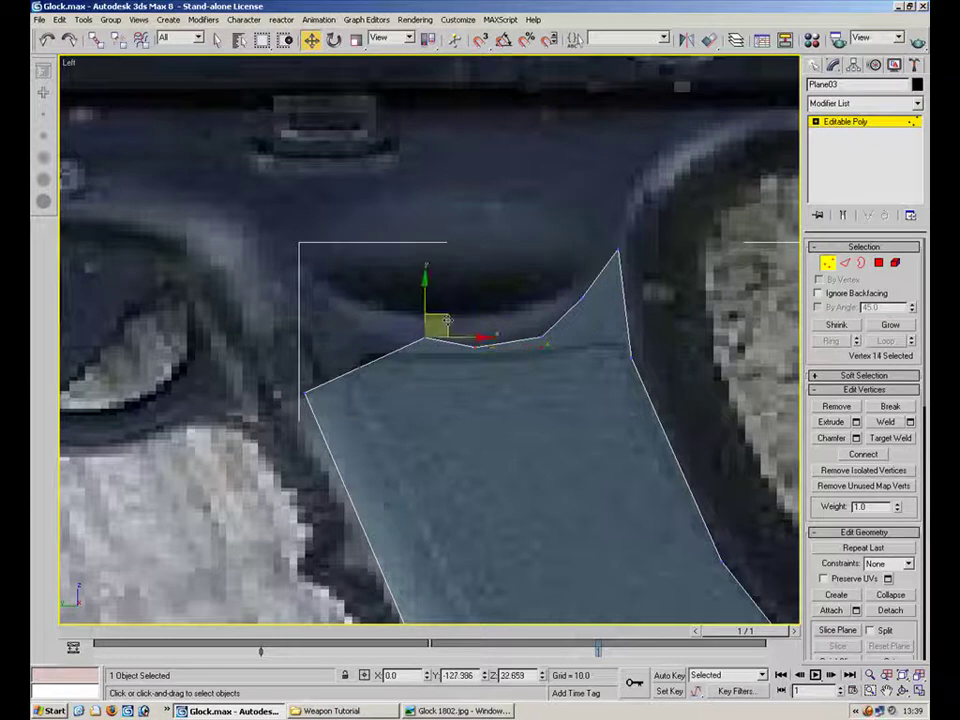
pyautogui.moveTo(422, 341); pyautogui.dragTo(319, 265)
pyautogui.click(366, 363)
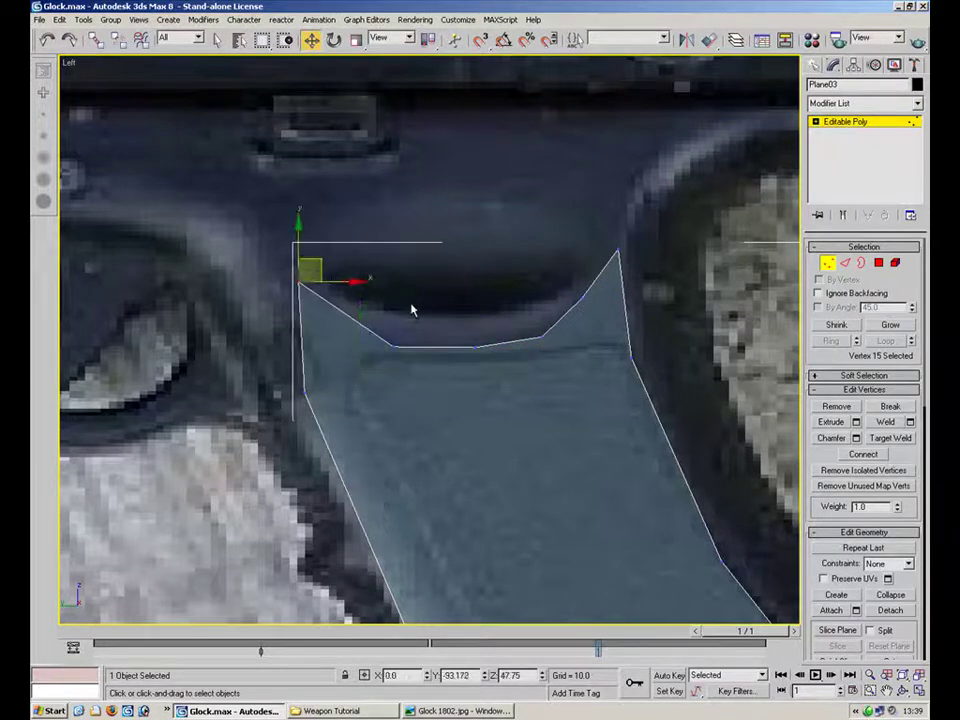
# Shift the two front vertices of the recess curve forward along its lower rim.
pyautogui.click(399, 349)
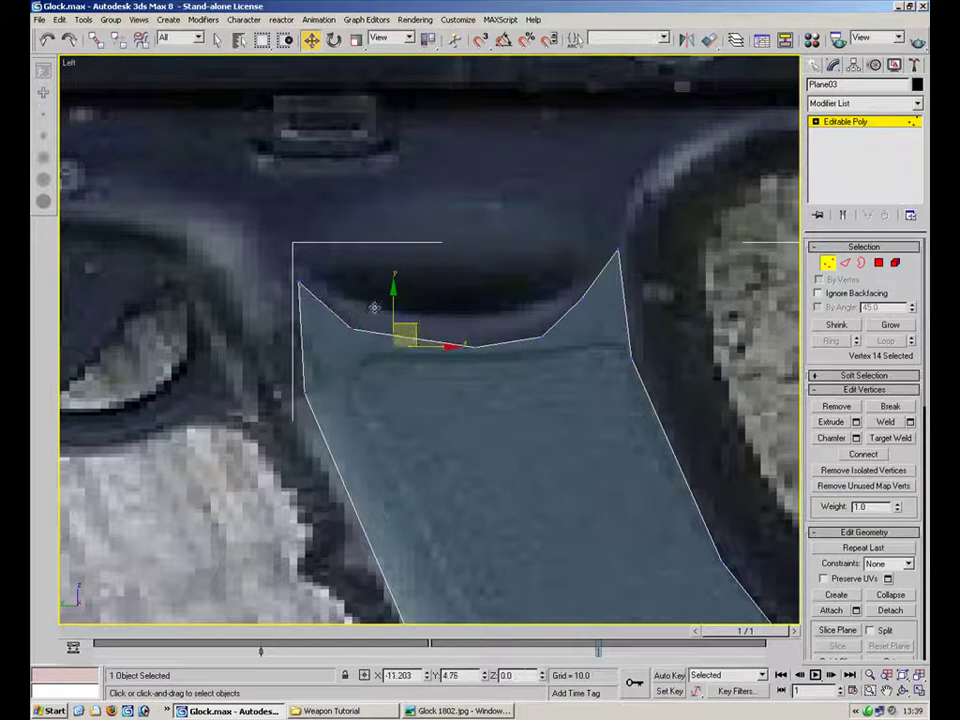
pyautogui.moveTo(399, 349); pyautogui.dragTo(352, 328)
pyautogui.click(502, 338)
pyautogui.click(475, 347)
pyautogui.moveTo(498, 329); pyautogui.dragTo(472, 331)
# Insert one more vertex in the middle of the recess curve and lower it to the bottom of the arc.
pyautogui.press('2')
pyautogui.click(843, 408)
pyautogui.click(472, 343)
pyautogui.press('1')
pyautogui.click(473, 341)
pyautogui.moveTo(489, 330); pyautogui.dragTo(489, 337)
pyautogui.click(572, 313)
pyautogui.click(579, 299)
pyautogui.click(541, 337)
pyautogui.click(612, 317)
pyautogui.click(594, 285)
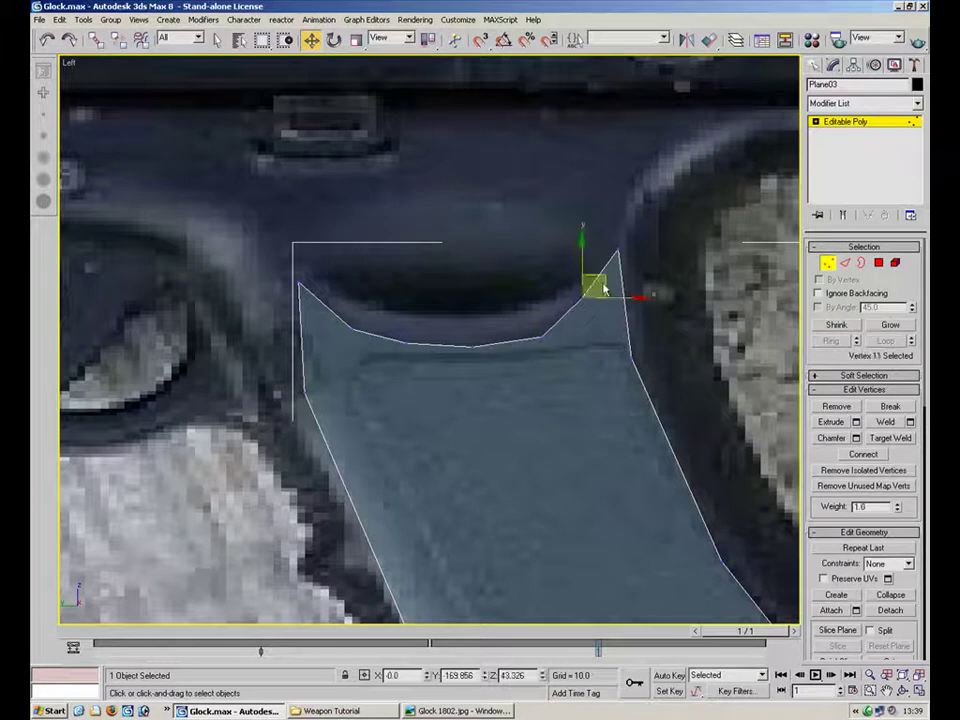
pyautogui.press('2')
pyautogui.click(612, 272)
pyautogui.keyDown('shift'); pyautogui.moveTo(603, 236); pyautogui.dragTo(600, 176); pyautogui.keyUp('shift')
pyautogui.hotkey('ctrl', 'z')
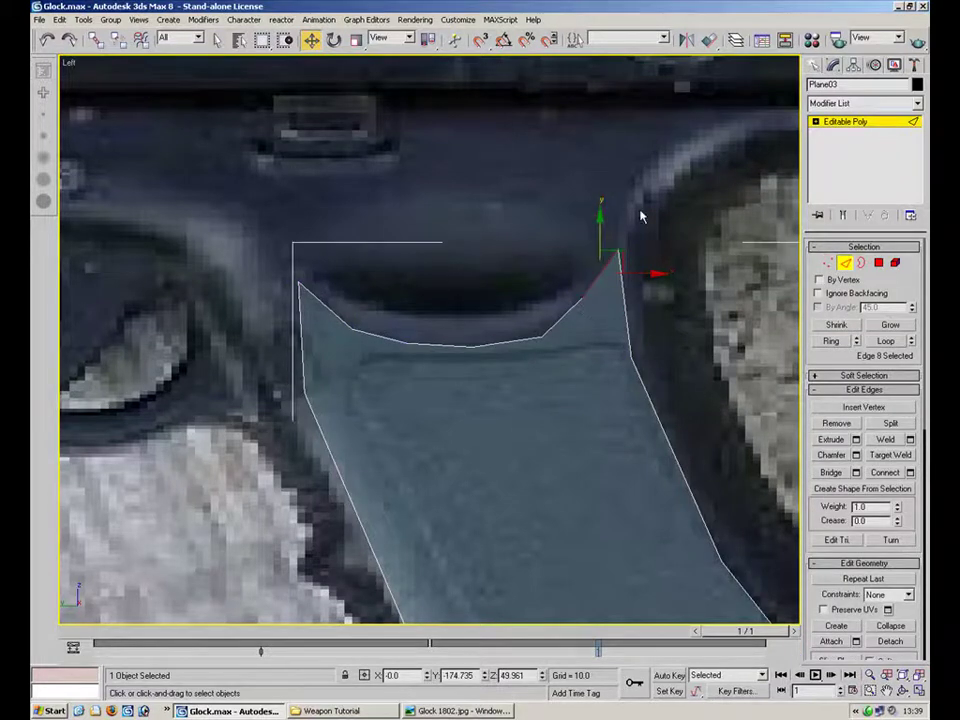
# Insert a vertex on the edge behind the recess and raise it with the rear tip to form a narrow column.
pyautogui.click(863, 407)
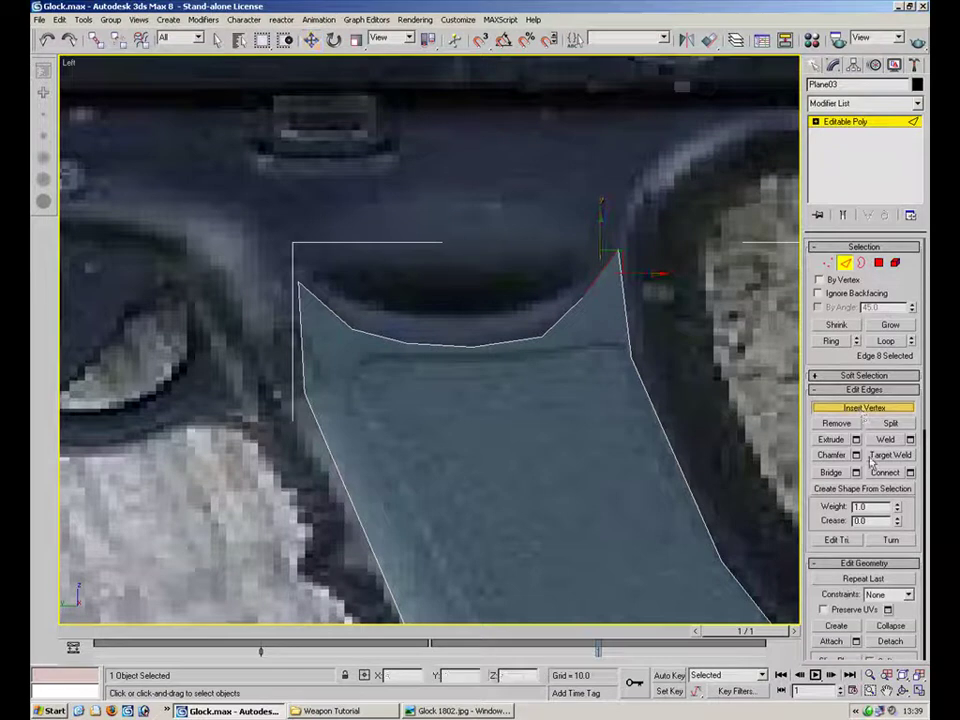
pyautogui.click(594, 281)
pyautogui.rightClick(594, 281)
pyautogui.press('1')
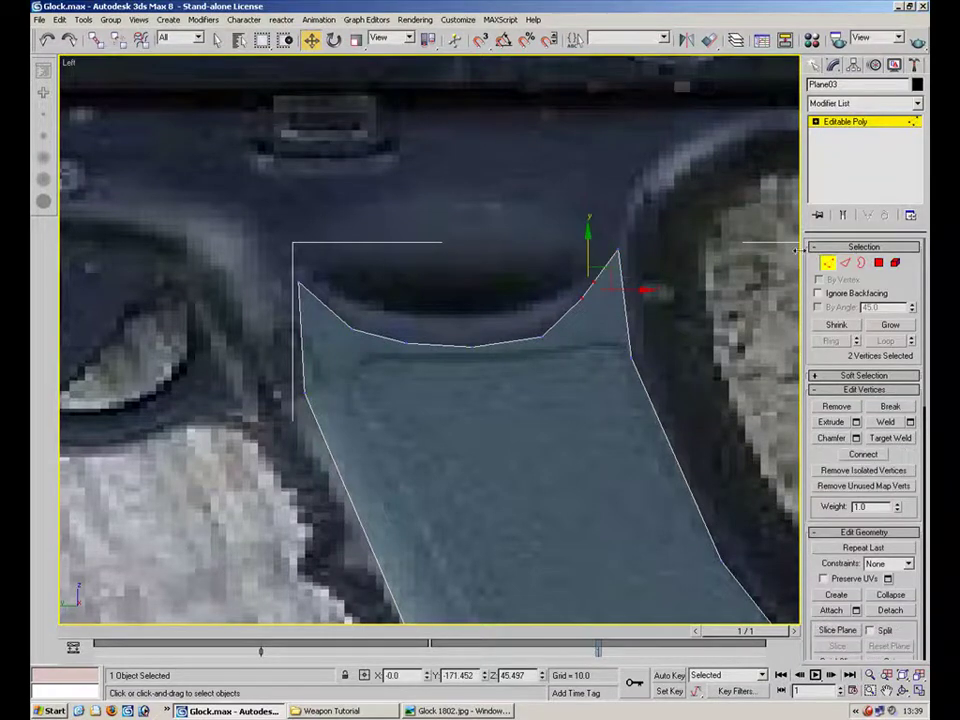
pyautogui.click(614, 270)
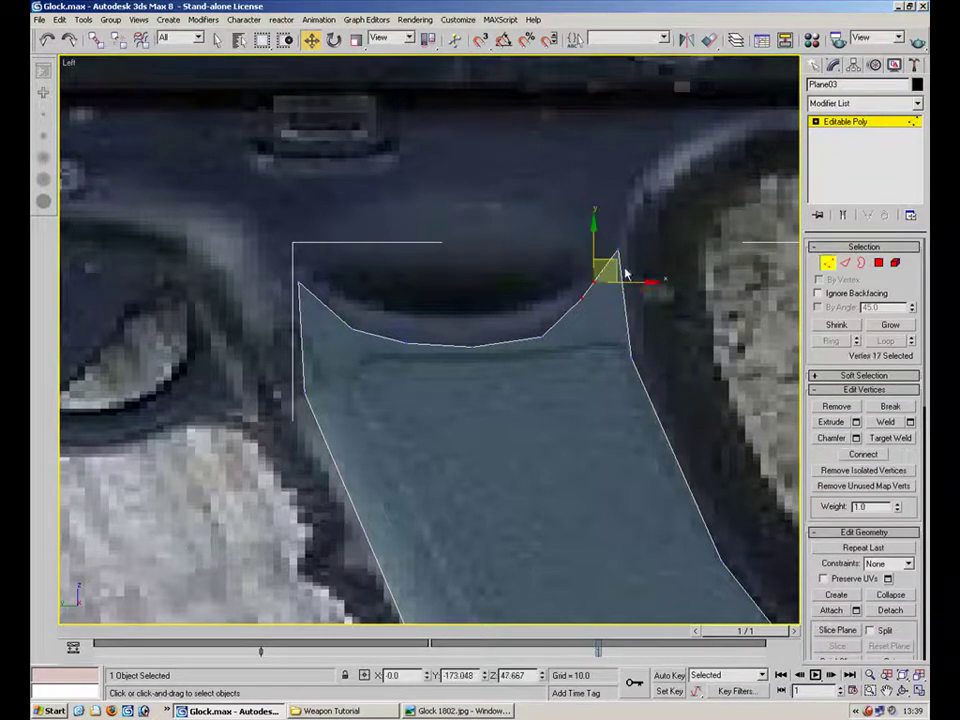
pyautogui.moveTo(620, 268); pyautogui.dragTo(622, 193)
pyautogui.click(610, 231)
pyautogui.click(586, 229)
pyautogui.moveTo(608, 214); pyautogui.dragTo(611, 207)
# Adjust the vertices along the bottom and rear of the recess curve to follow its rounded rim.
pyautogui.moveTo(577, 313); pyautogui.dragTo(529, 352)
pyautogui.click(588, 298)
pyautogui.moveTo(605, 276); pyautogui.dragTo(608, 270)
pyautogui.click(545, 357)
pyautogui.click(474, 347)
pyautogui.click(543, 336)
pyautogui.moveTo(560, 316); pyautogui.dragTo(571, 305)
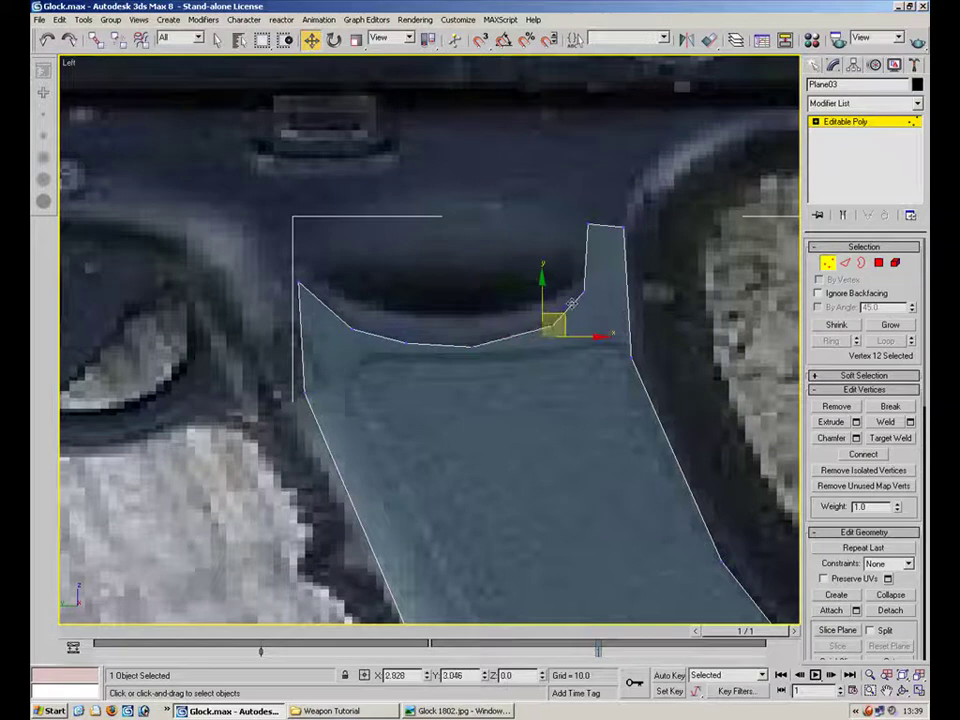
pyautogui.click(536, 369)
pyautogui.click(494, 347)
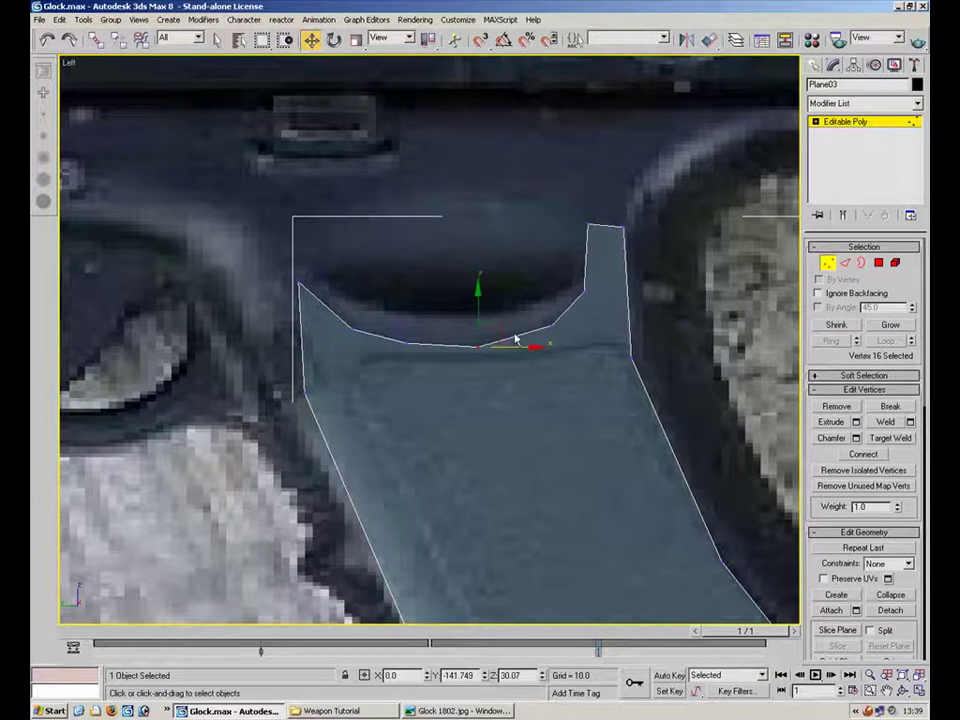
pyautogui.moveTo(490, 334); pyautogui.dragTo(498, 331)
pyautogui.click(463, 290)
# Examine the Glock reference photos, from glock18g.jpg through body.jpg, for the shape of the frame behind and above the grip.
pyautogui.moveTo(463, 290); pyautogui.dragTo(350, 386, button='middle')
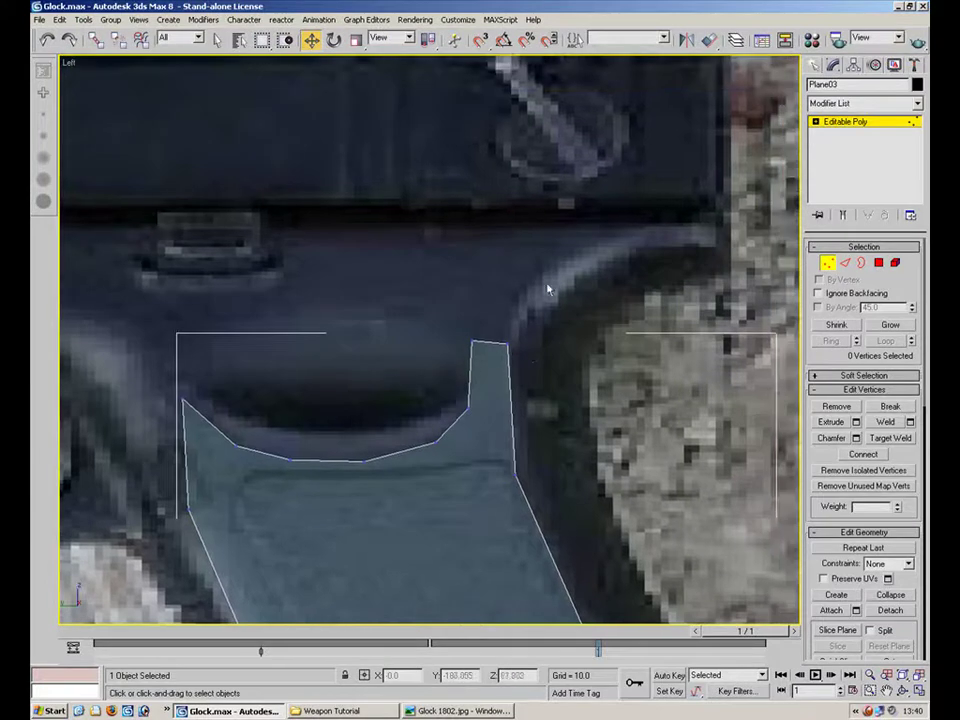
pyautogui.moveTo(304, 352); pyautogui.dragTo(568, 360, button='middle')
pyautogui.scroll(-3, 484, 375)
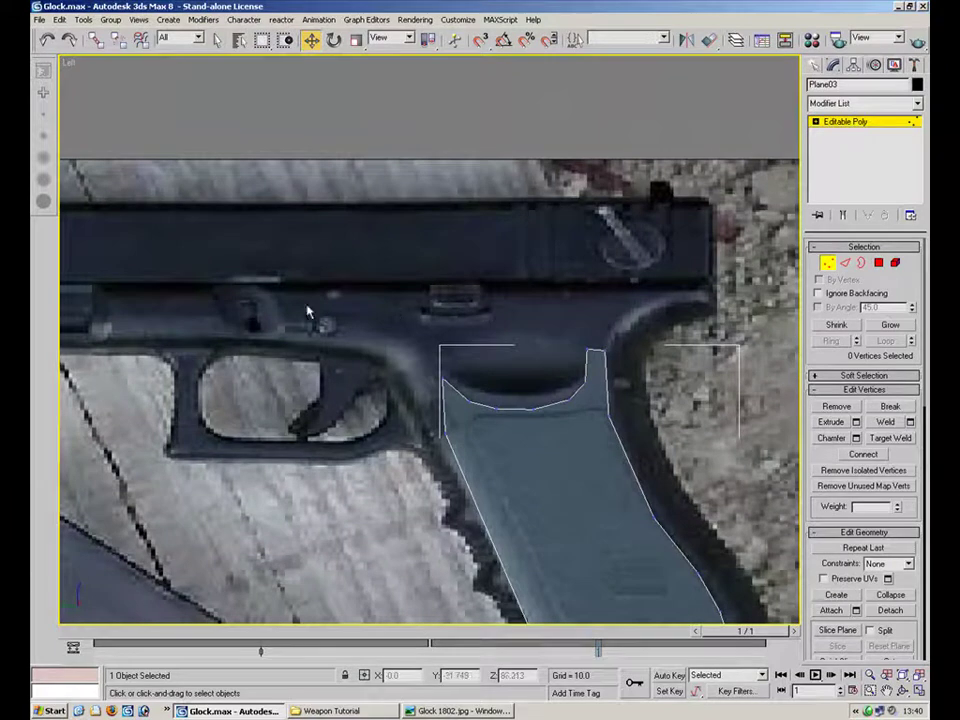
pyautogui.click(386, 710)
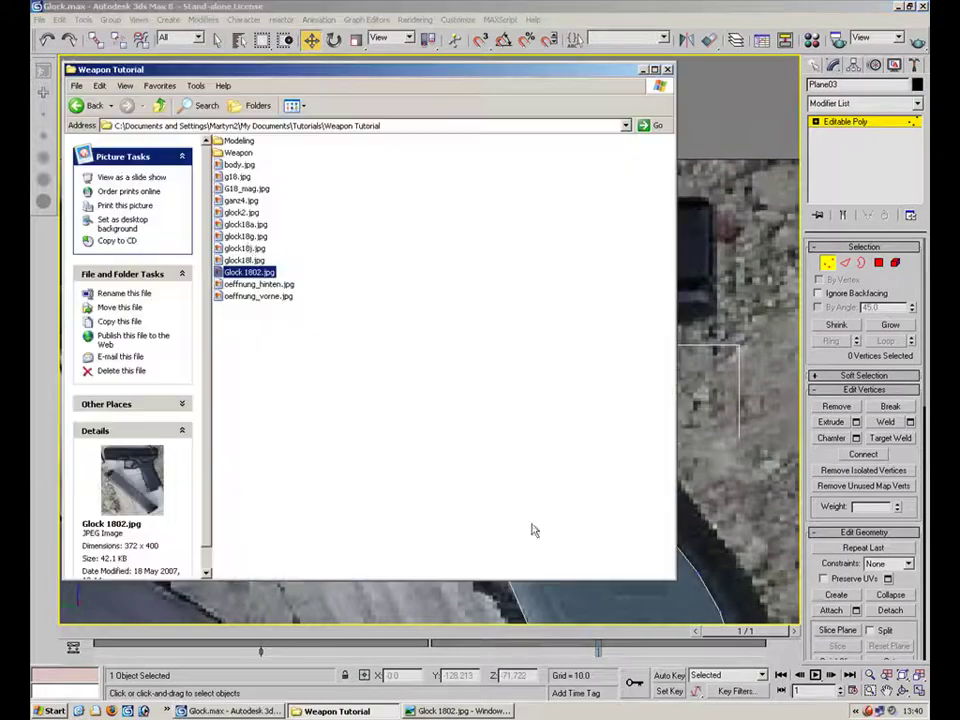
pyautogui.doubleClick(233, 237)
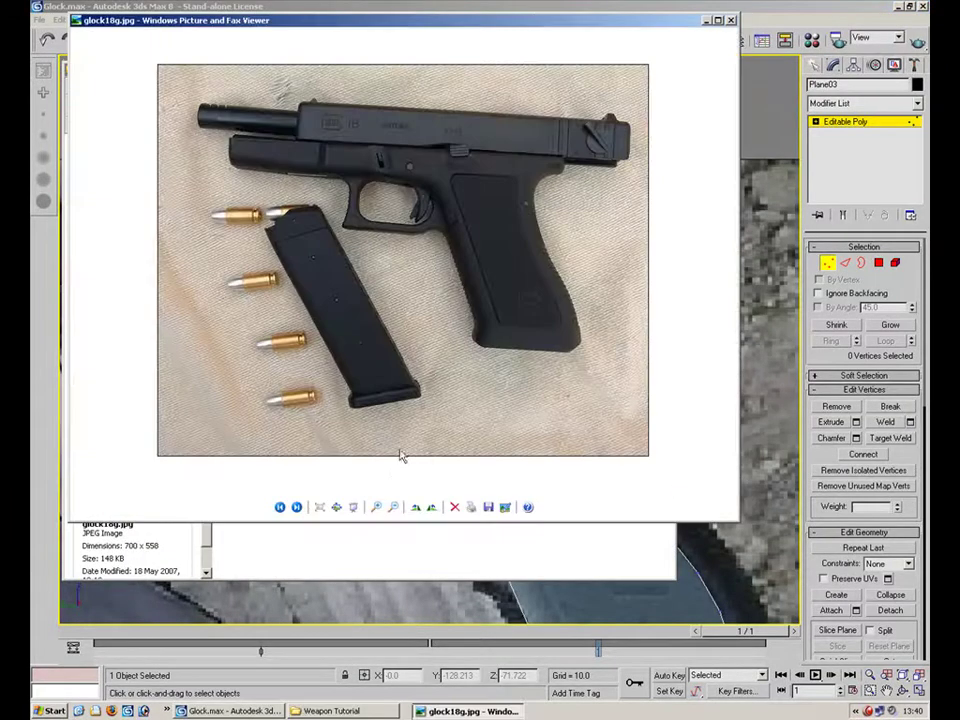
pyautogui.click(296, 507)
pyautogui.click(296, 507)
pyautogui.click(280, 508)
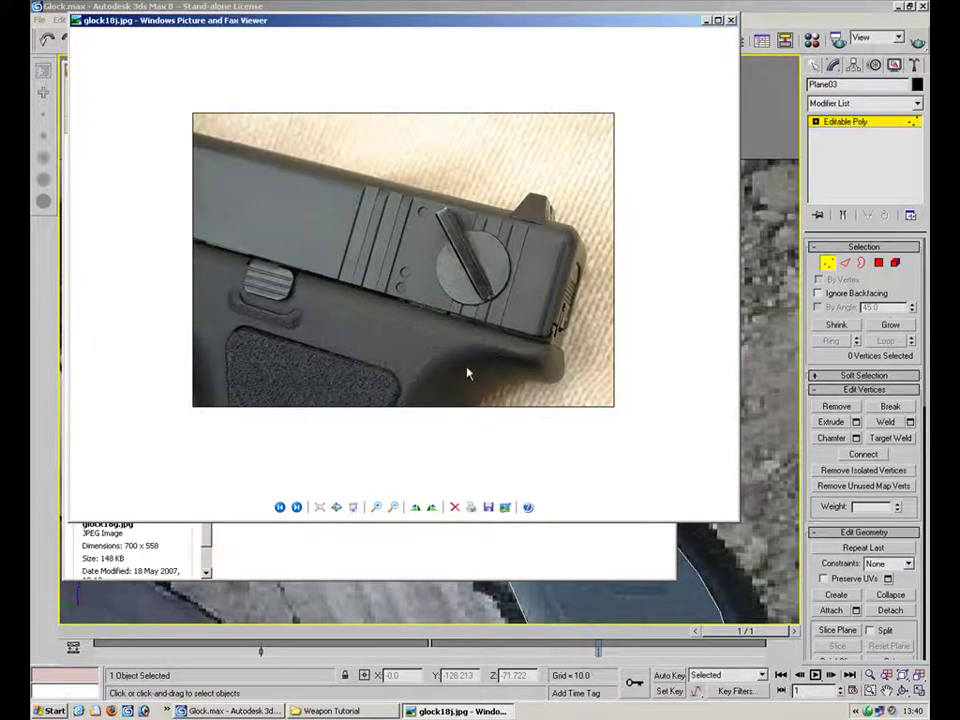
pyautogui.click(296, 507)
pyautogui.click(304, 512)
pyautogui.click(304, 512)
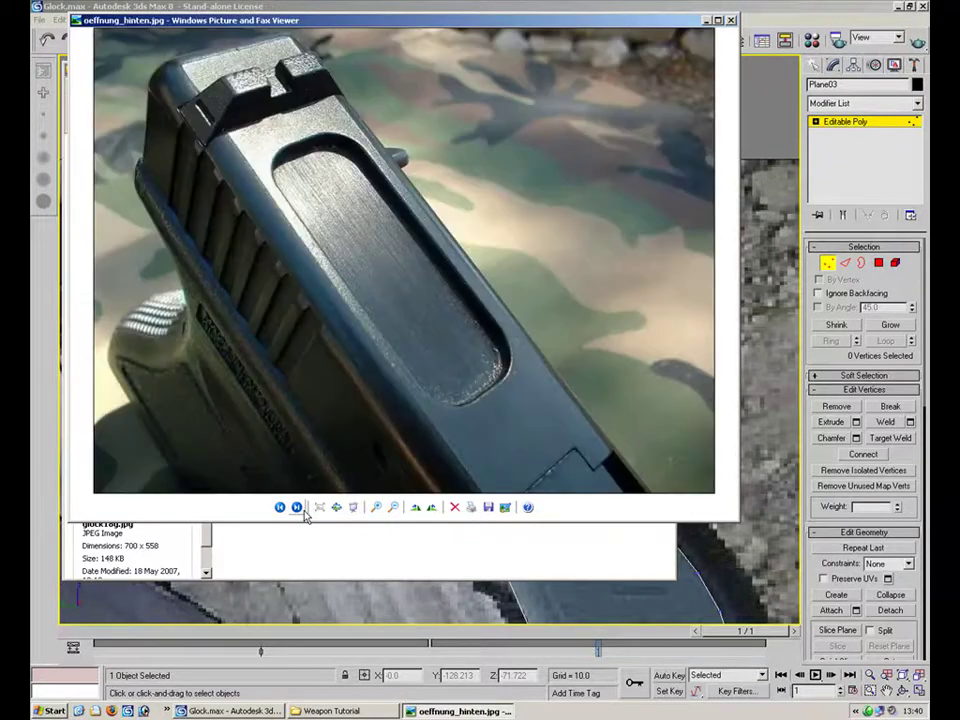
pyautogui.click(304, 511)
pyautogui.click(304, 511)
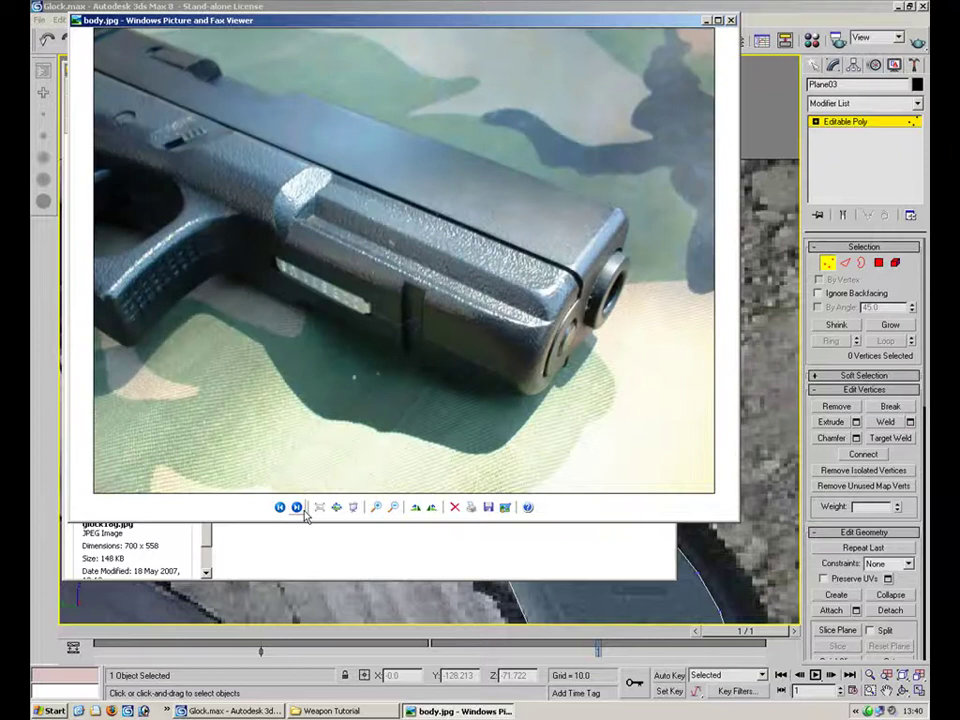
pyautogui.click(705, 20)
pyautogui.click(641, 71)
# Insert a vertex on the grip's front edge below its upper corner and move it forward and up to widen the grip's top.
pyautogui.moveTo(536, 368); pyautogui.dragTo(424, 351, button='middle')
pyautogui.scroll(2, 424, 351)
pyautogui.press('2')
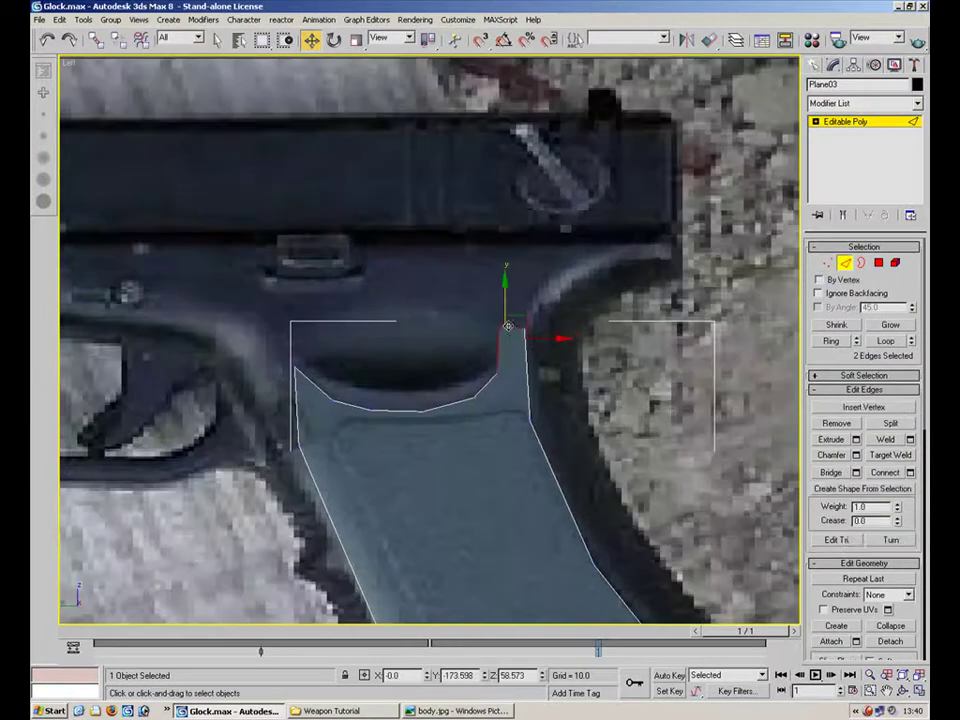
pyautogui.press('1')
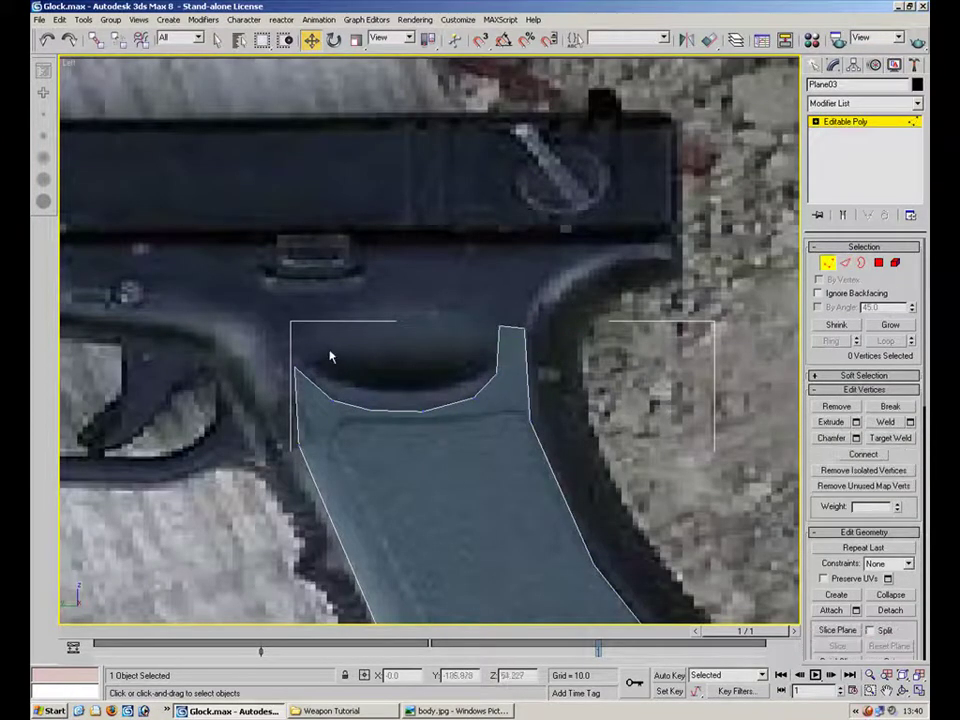
pyautogui.click(297, 363)
pyautogui.press('2')
pyautogui.click(864, 407)
pyautogui.click(300, 411)
pyautogui.press('1')
pyautogui.click(299, 411)
pyautogui.moveTo(321, 393); pyautogui.dragTo(289, 343)
pyautogui.click(357, 443)
pyautogui.moveTo(262, 453); pyautogui.dragTo(316, 439)
# Extrude the top edge of the narrow rear column upward by about 26 units toward the slide.
pyautogui.press('2')
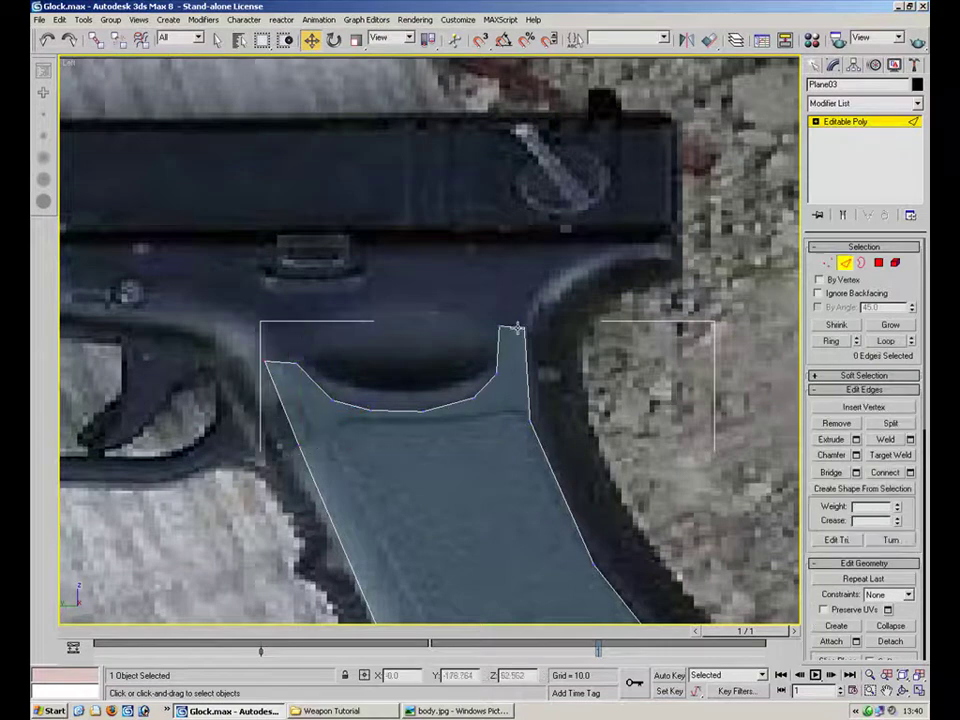
pyautogui.click(515, 327)
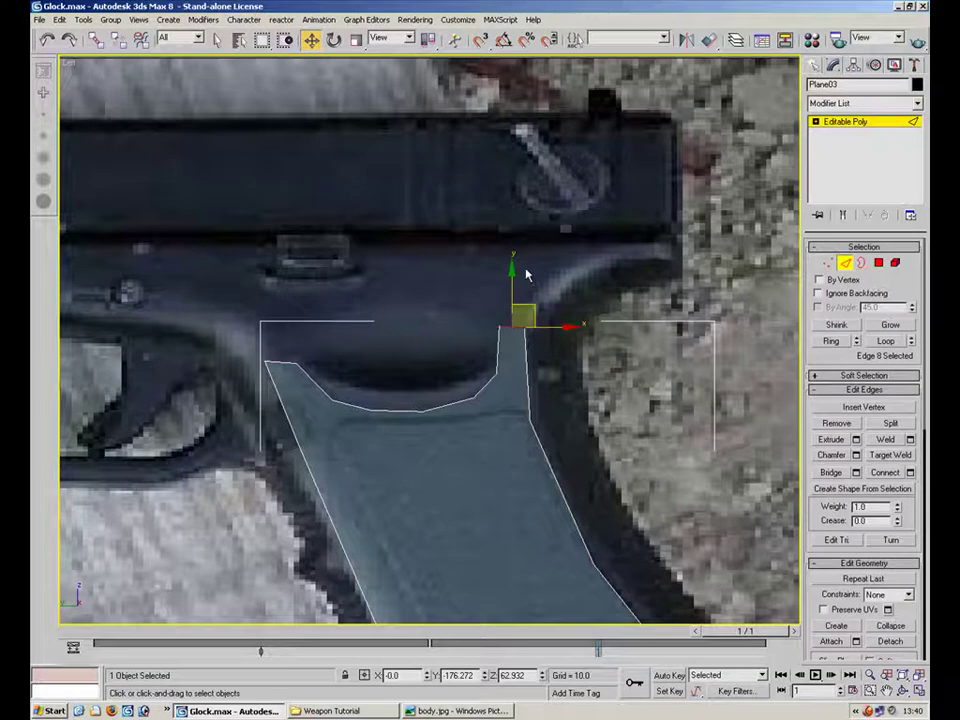
pyautogui.keyDown('shift'); pyautogui.moveTo(510, 294); pyautogui.dragTo(500, 221); pyautogui.keyUp('shift')
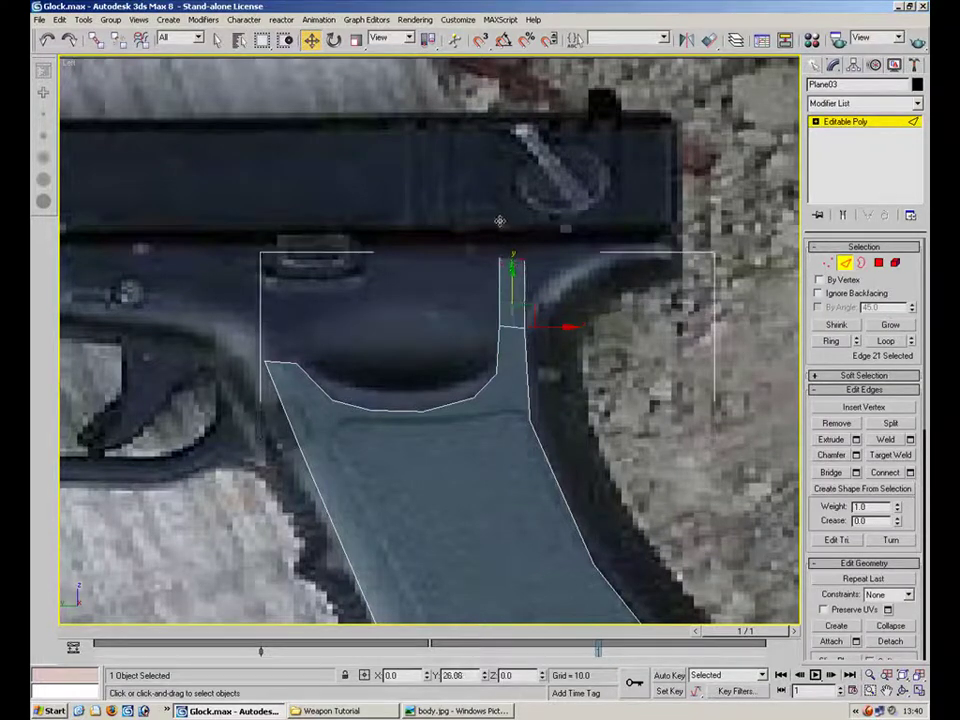
# Level the column's two top vertices at Z 88.648 and move the rear one back along the beavertail.
pyautogui.press('1')
pyautogui.moveTo(512, 285); pyautogui.dragTo(492, 286)
pyautogui.moveTo(510, 232); pyautogui.dragTo(467, 282)
pyautogui.click(559, 227)
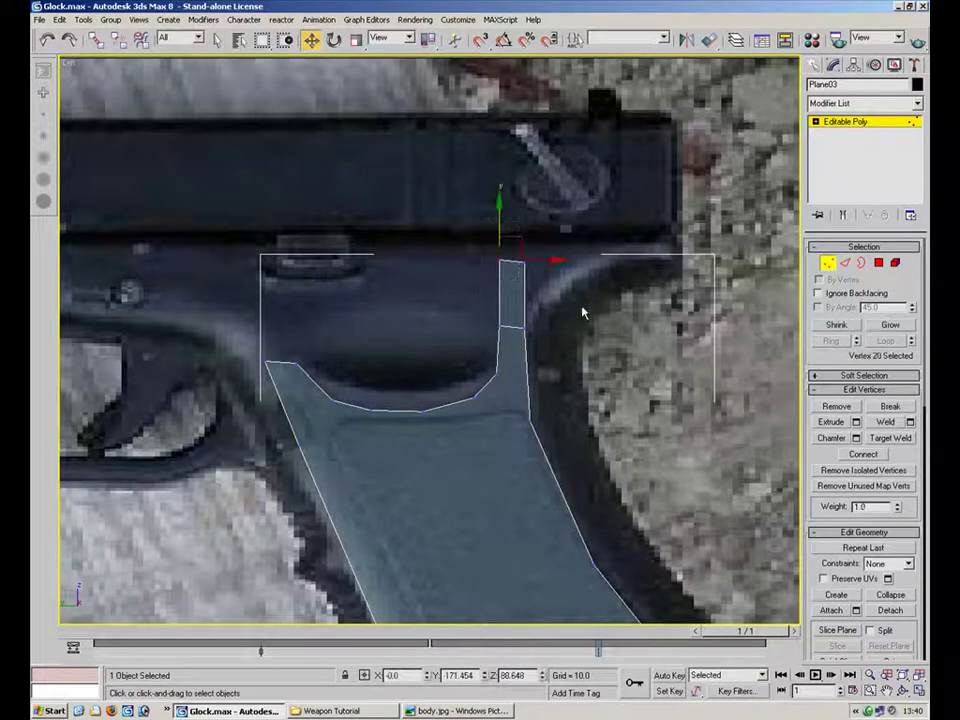
pyautogui.press('Return')
pyautogui.keyDown('alt'); pyautogui.click(517, 275); pyautogui.keyUp('alt')
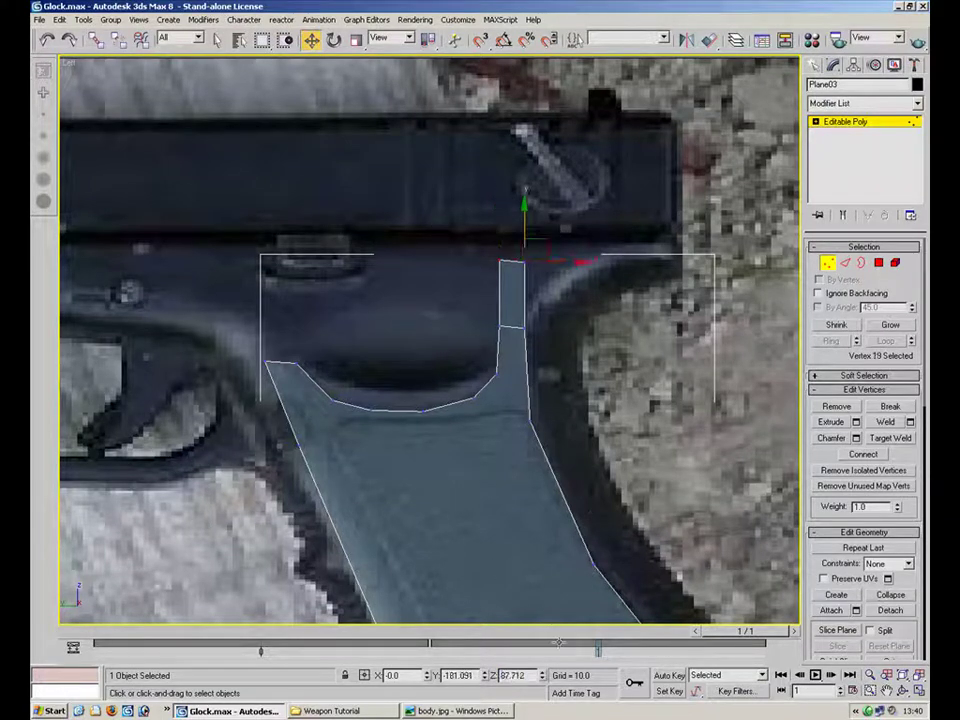
pyautogui.click(606, 438)
pyautogui.moveTo(605, 237); pyautogui.dragTo(485, 288)
pyautogui.click(609, 225)
pyautogui.moveTo(604, 218); pyautogui.dragTo(619, 261)
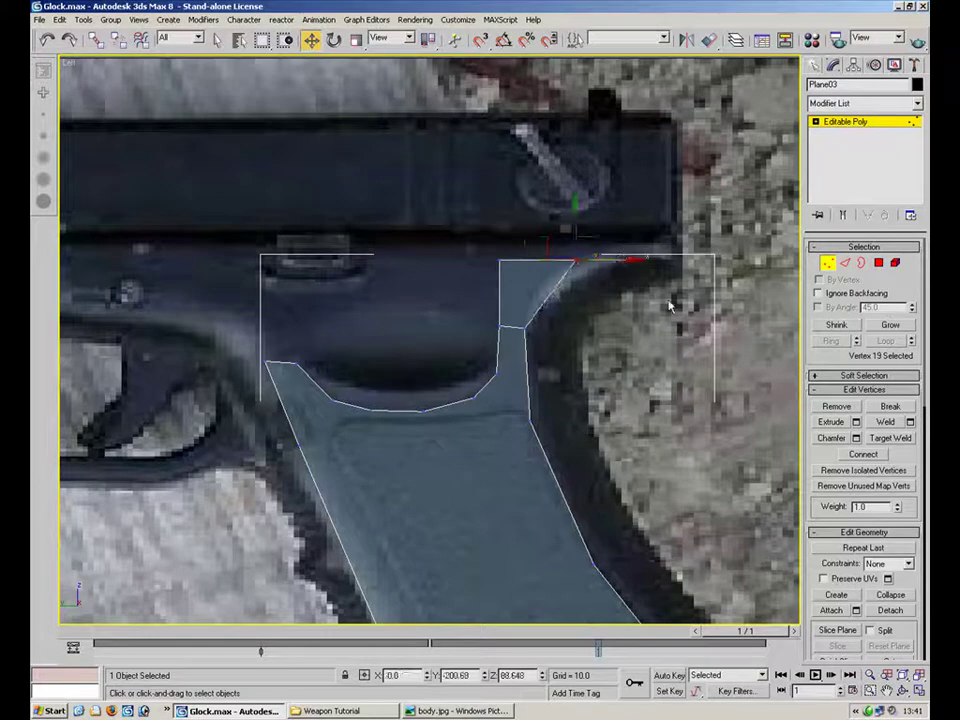
# Insert a vertex on the slanted rear edge of the new polygon and move it inward along the beavertail curve.
pyautogui.moveTo(111, 254); pyautogui.dragTo(334, 263, button='middle')
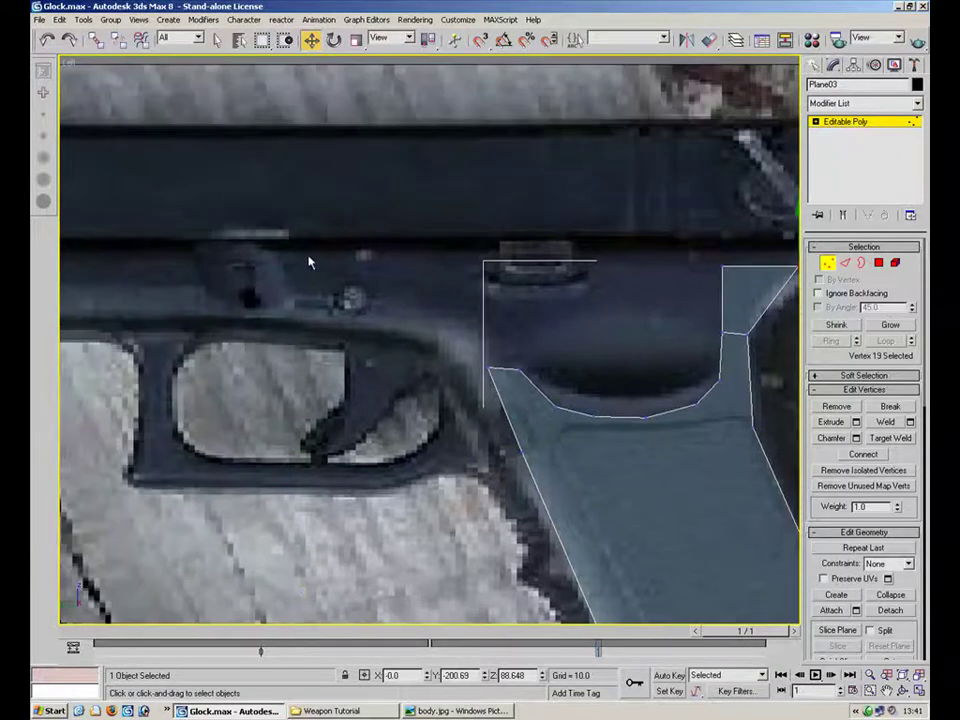
pyautogui.press('2')
pyautogui.moveTo(664, 326); pyautogui.dragTo(488, 323, button='middle')
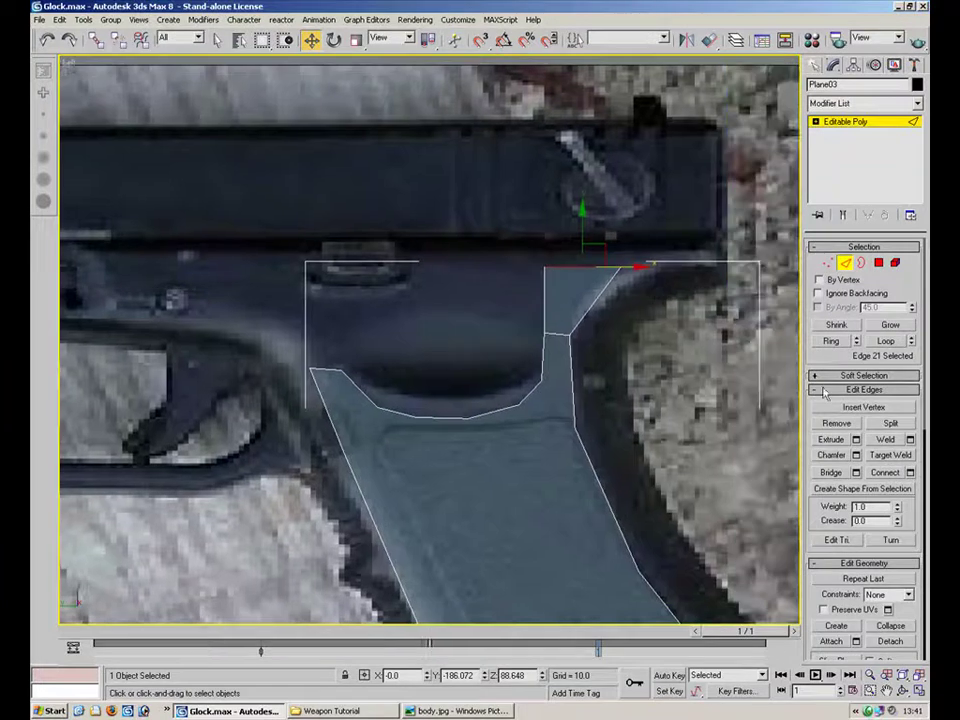
pyautogui.click(848, 407)
pyautogui.click(597, 305)
pyautogui.press('1')
pyautogui.moveTo(564, 319); pyautogui.dragTo(607, 284)
# Extrude the new polygon's front vertical edge forward along the frame to just in front of the trigger guard.
pyautogui.press('2')
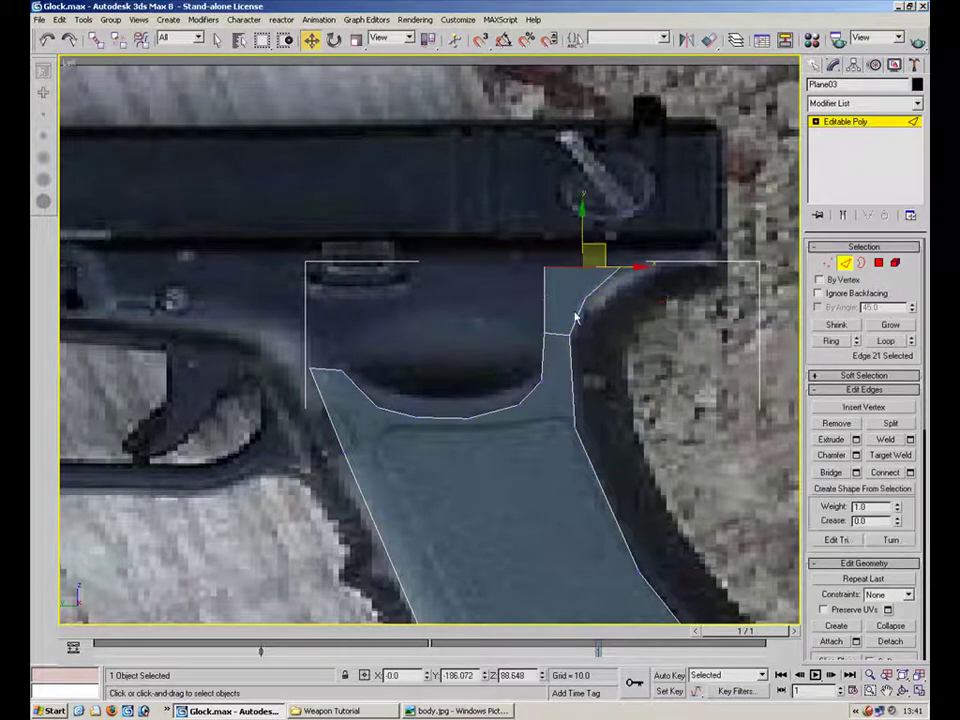
pyautogui.click(543, 298)
pyautogui.keyDown('shift'); pyautogui.moveTo(543, 298); pyautogui.dragTo(160, 330); pyautogui.keyUp('shift')
pyautogui.moveTo(246, 350); pyautogui.dragTo(537, 413, button='middle')
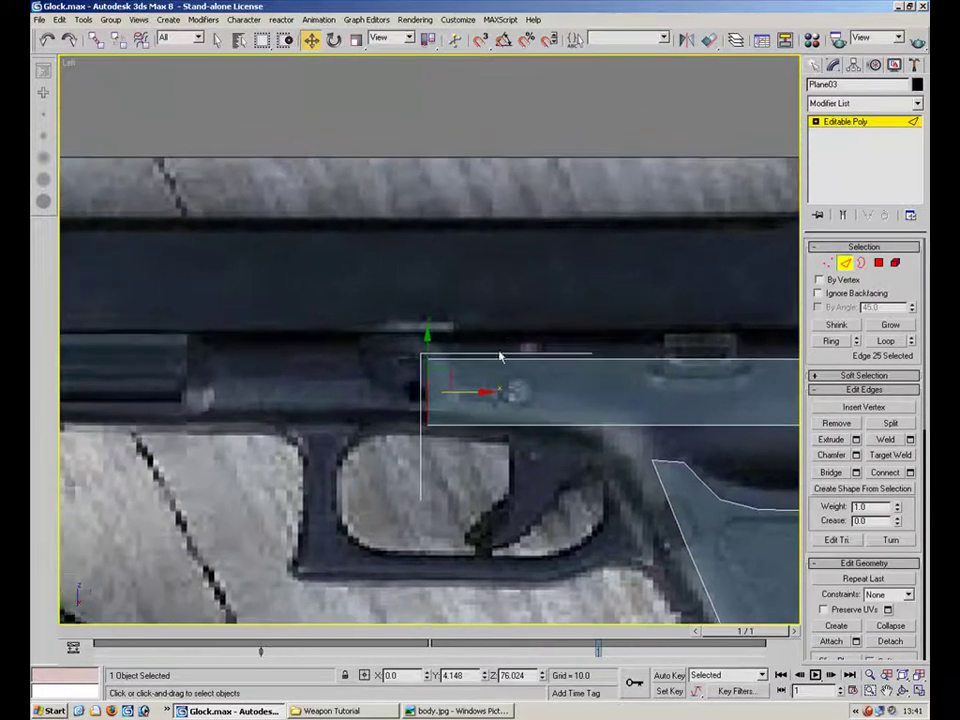
pyautogui.moveTo(473, 392); pyautogui.dragTo(265, 392)
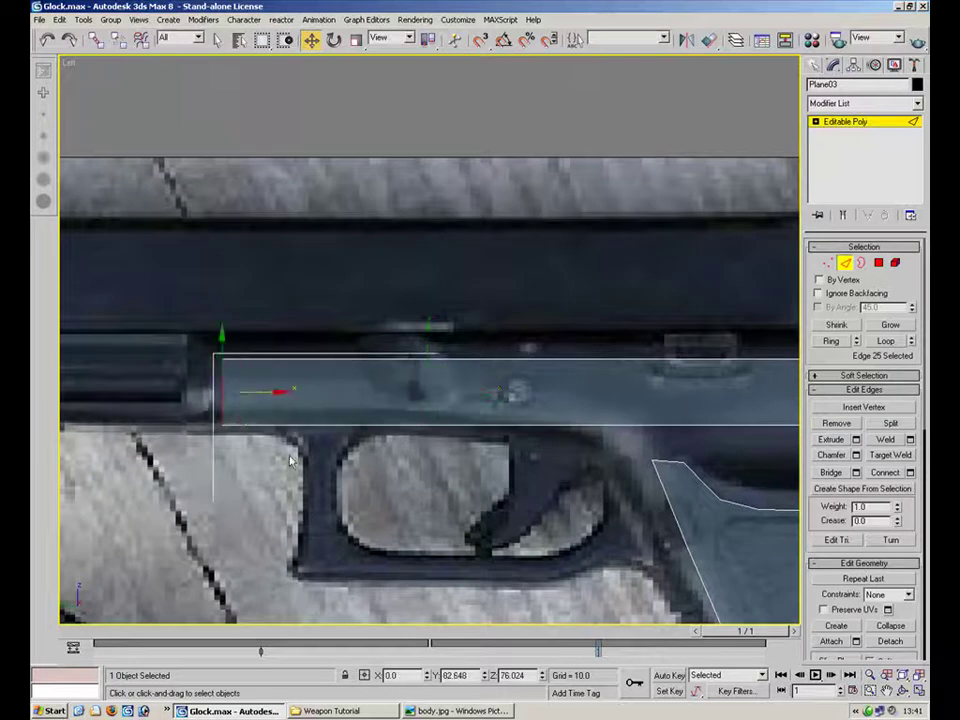
# Raise the lower front vertex of the long frame strip to Z 72.588.
pyautogui.press('1')
pyautogui.click(221, 372)
pyautogui.moveTo(225, 394); pyautogui.dragTo(225, 370)
# Insert four vertices along the frame strip's lower edge above the dark oval thumb recess.
pyautogui.moveTo(553, 477); pyautogui.dragTo(314, 400, button='middle')
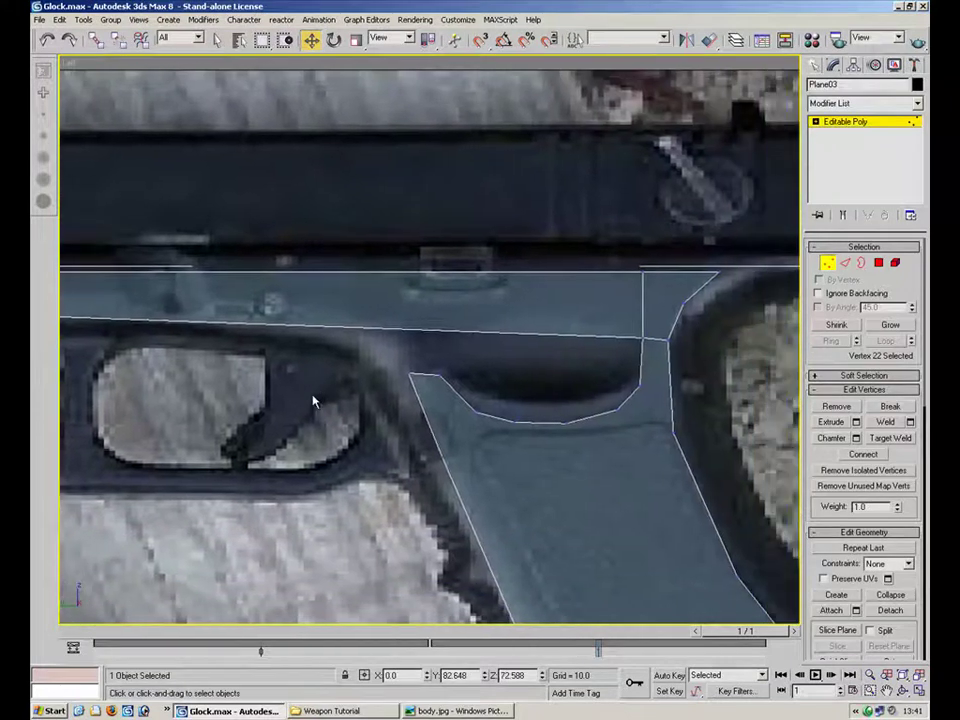
pyautogui.press('2')
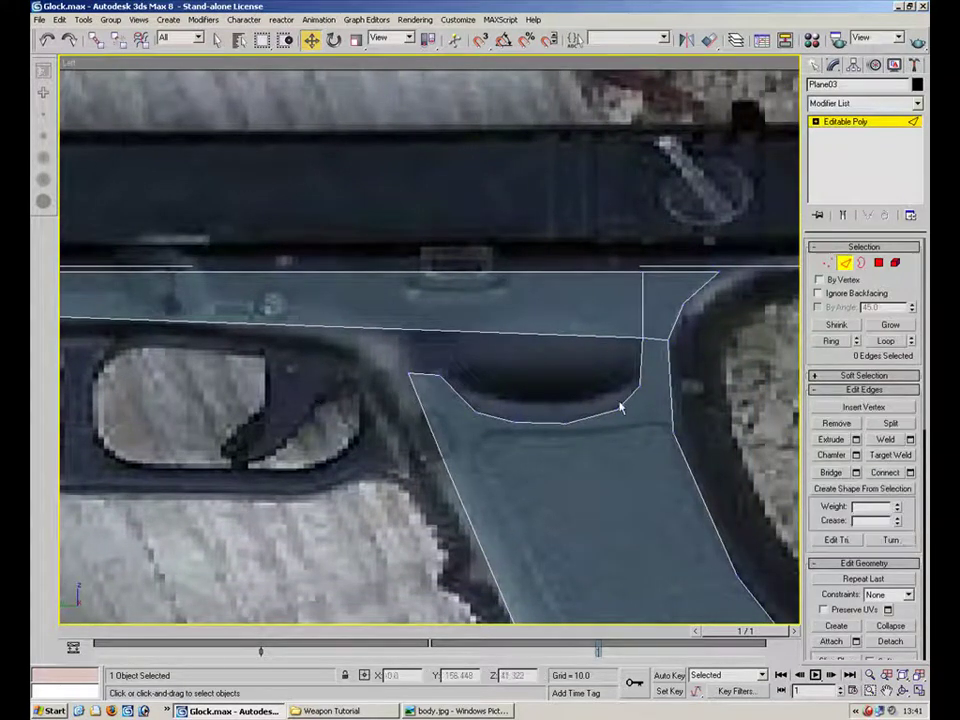
pyautogui.click(864, 407)
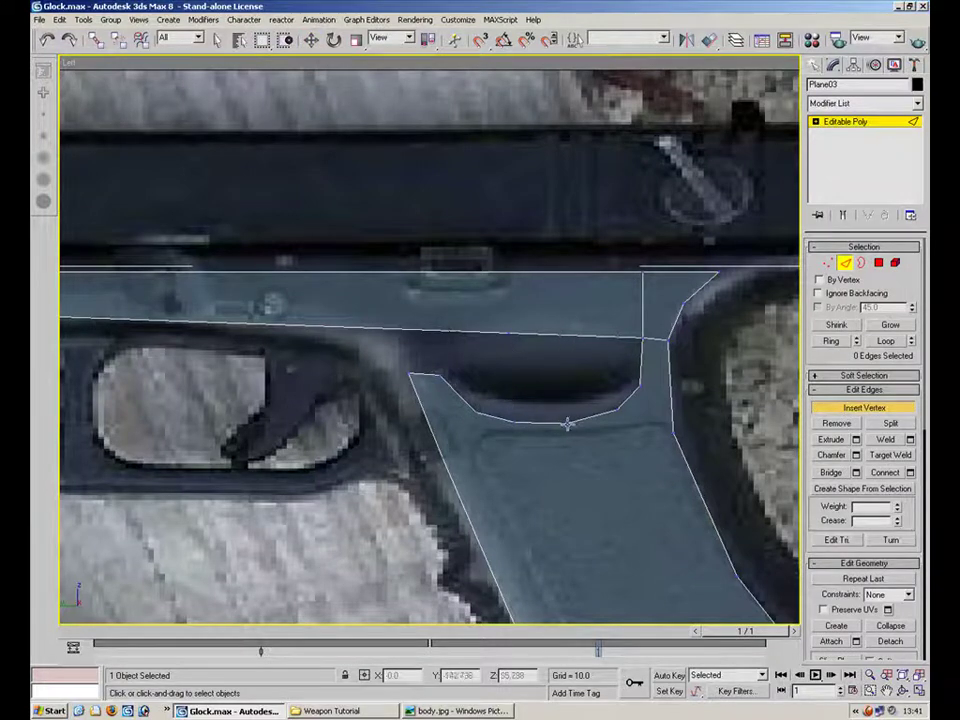
pyautogui.press('1')
# Raise the inserted vertices so the strip's lower edge roughly follows the upper curve of the thumb recess.
pyautogui.click(617, 336)
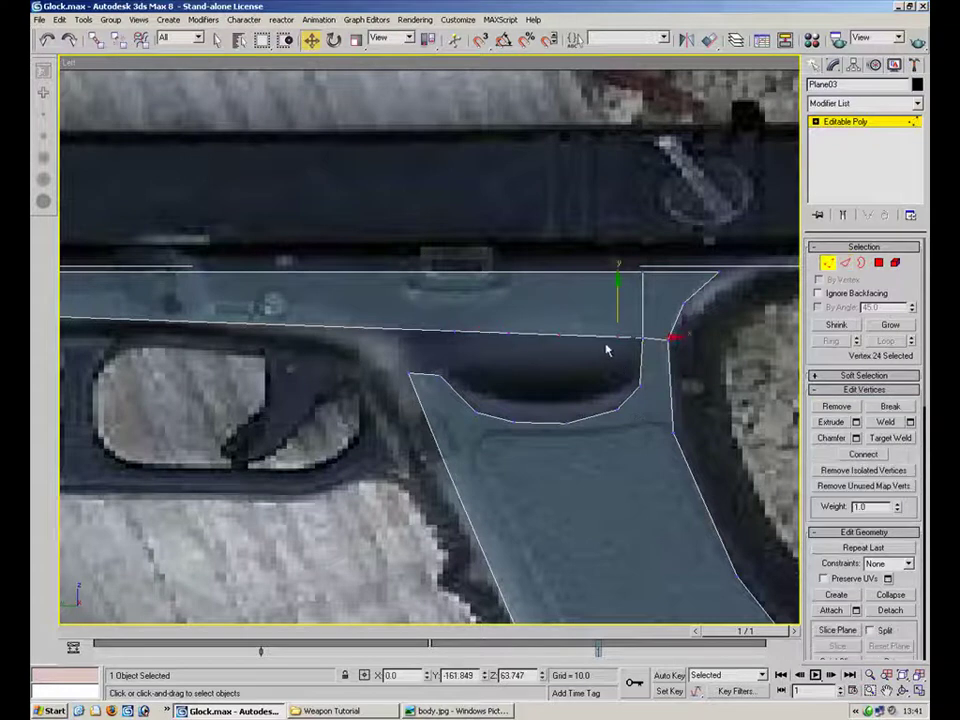
pyautogui.moveTo(636, 319)
pyautogui.mouseDown()
pyautogui.moveTo(623, 282)
pyautogui.moveTo(629, 307)
pyautogui.mouseUp()
pyautogui.moveTo(598, 322); pyautogui.dragTo(580, 296)
pyautogui.moveTo(522, 320); pyautogui.dragTo(458, 292)
pyautogui.click(456, 329)
pyautogui.click(588, 307)
pyautogui.moveTo(531, 353); pyautogui.dragTo(531, 350)
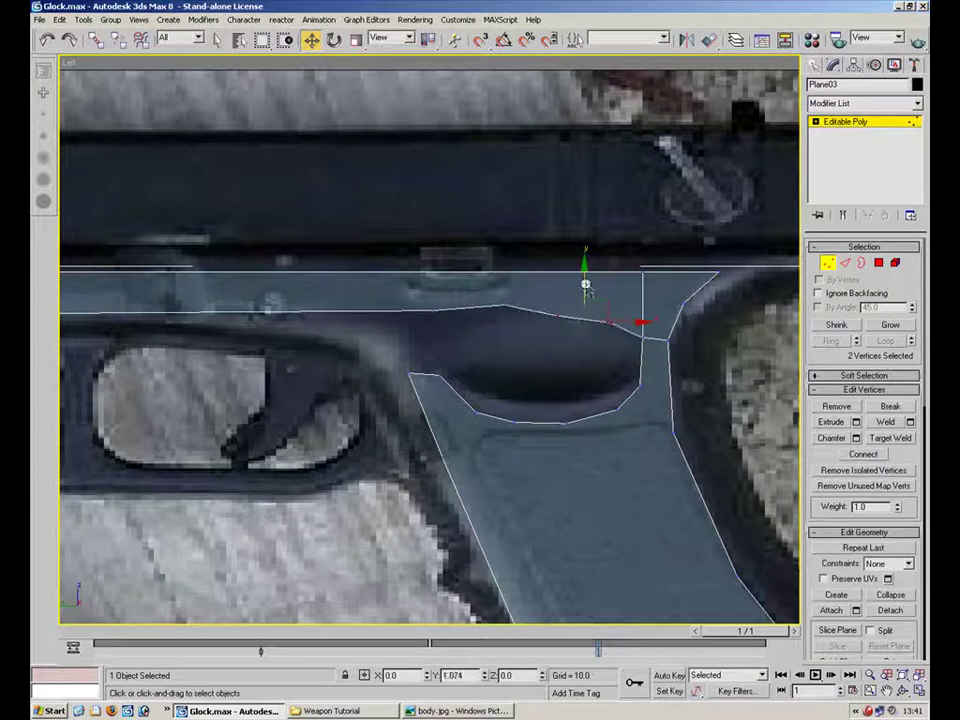
# Fit the recess's rear upper corner vertex and its two front upper vertices to the recess outline, lowering the front ones.
pyautogui.click(646, 340)
pyautogui.moveTo(661, 320); pyautogui.dragTo(658, 325)
pyautogui.click(512, 305)
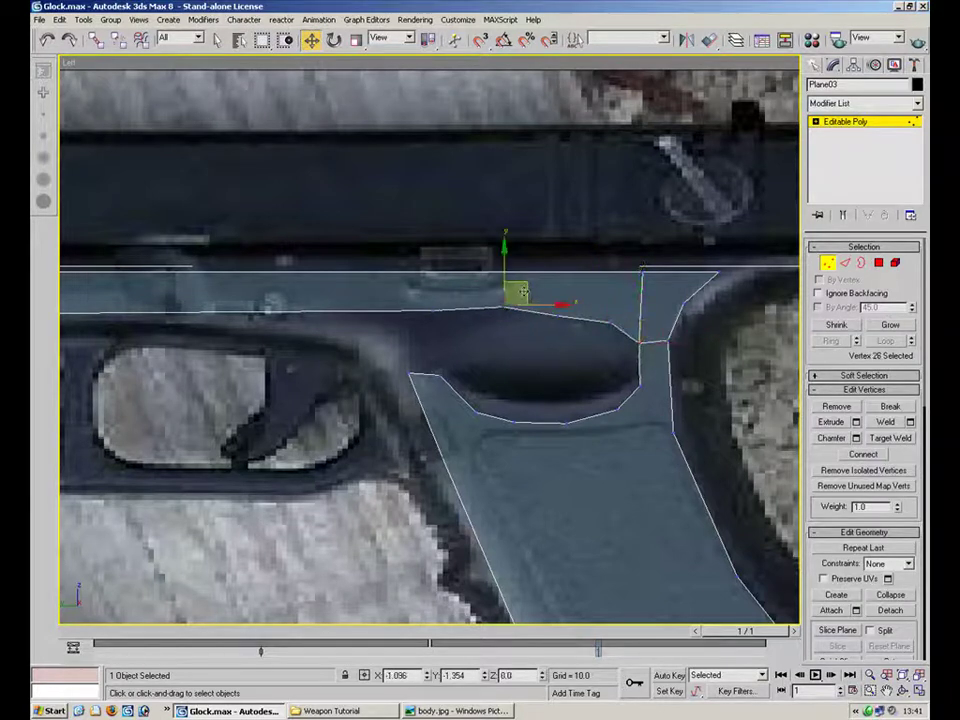
pyautogui.click(437, 311)
pyautogui.moveTo(459, 290); pyautogui.dragTo(500, 317)
pyautogui.click(525, 381)
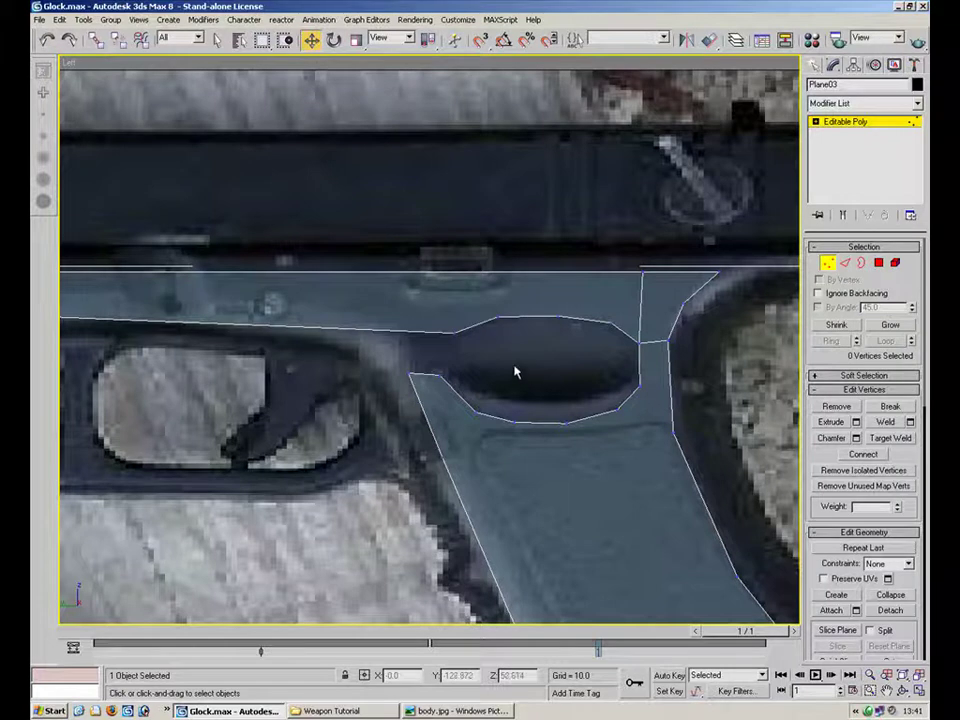
# Remove the inner edges between the thumb recess and the beavertail, merging the frame strip and grip there.
pyautogui.press('2')
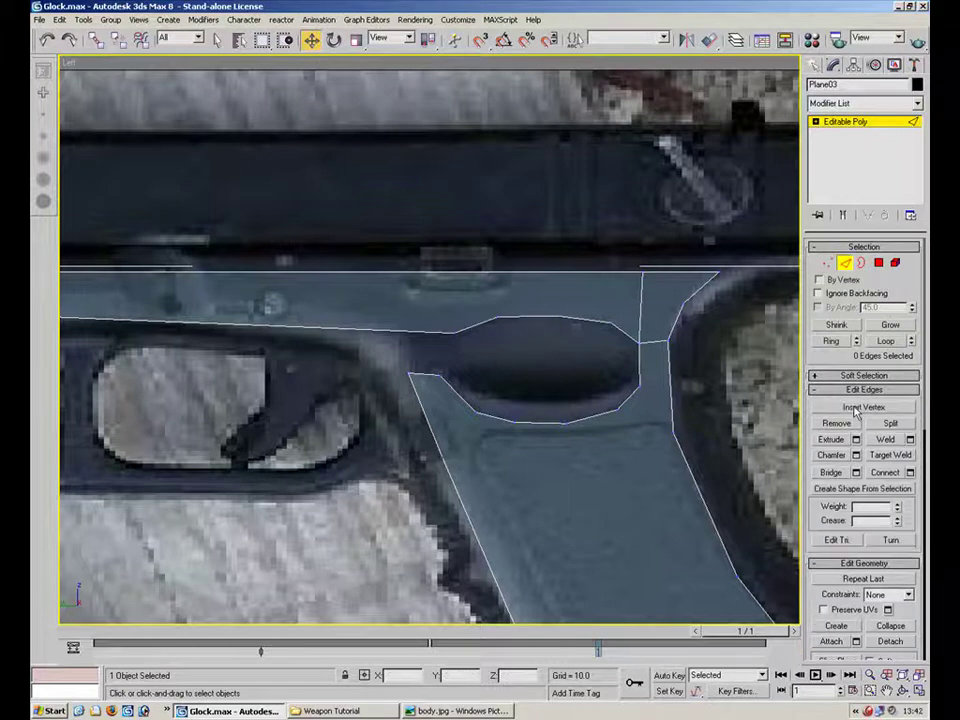
pyautogui.click(828, 263)
pyautogui.moveTo(668, 254); pyautogui.dragTo(602, 286)
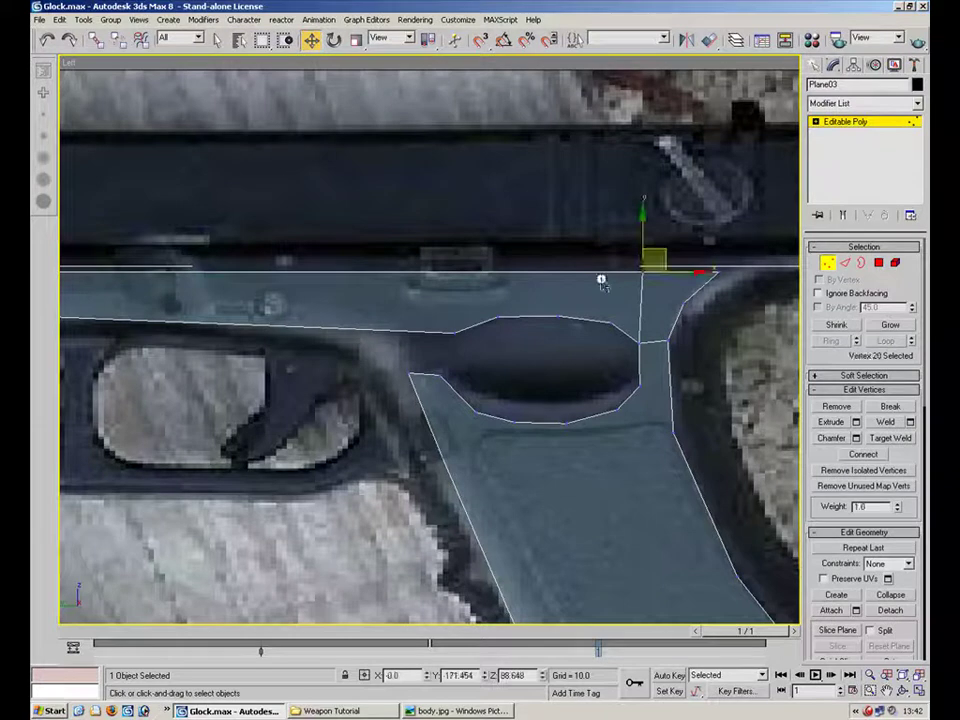
pyautogui.click(676, 333)
pyautogui.click(844, 263)
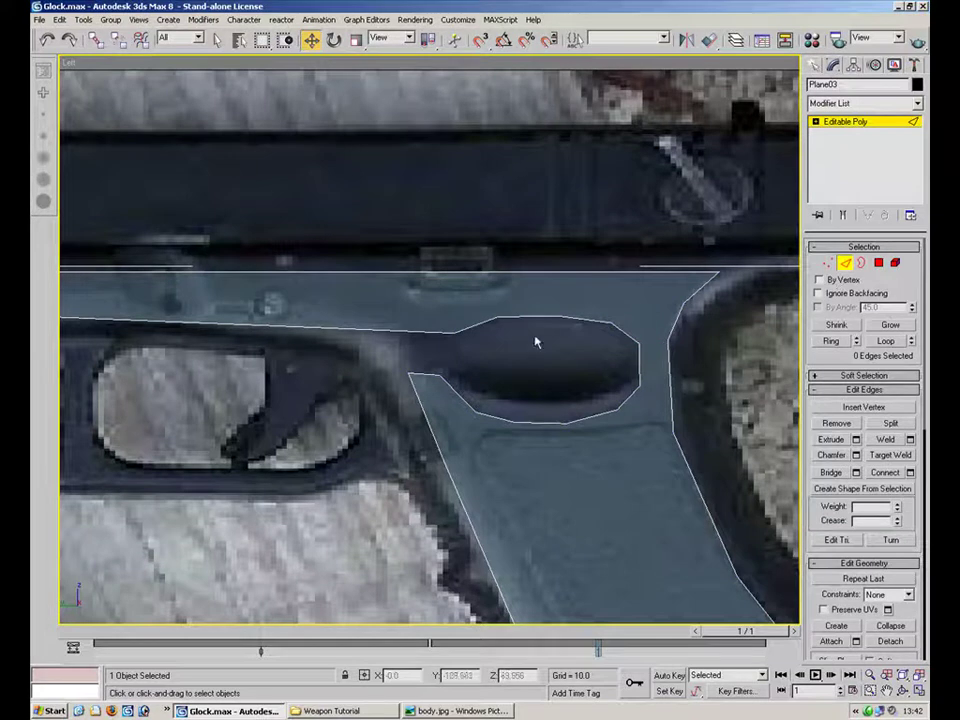
# Insert a vertex on the frame's lower edge above the grip's front corner and start bridging from the grip's short top edge.
pyautogui.click(836, 407)
pyautogui.click(405, 331)
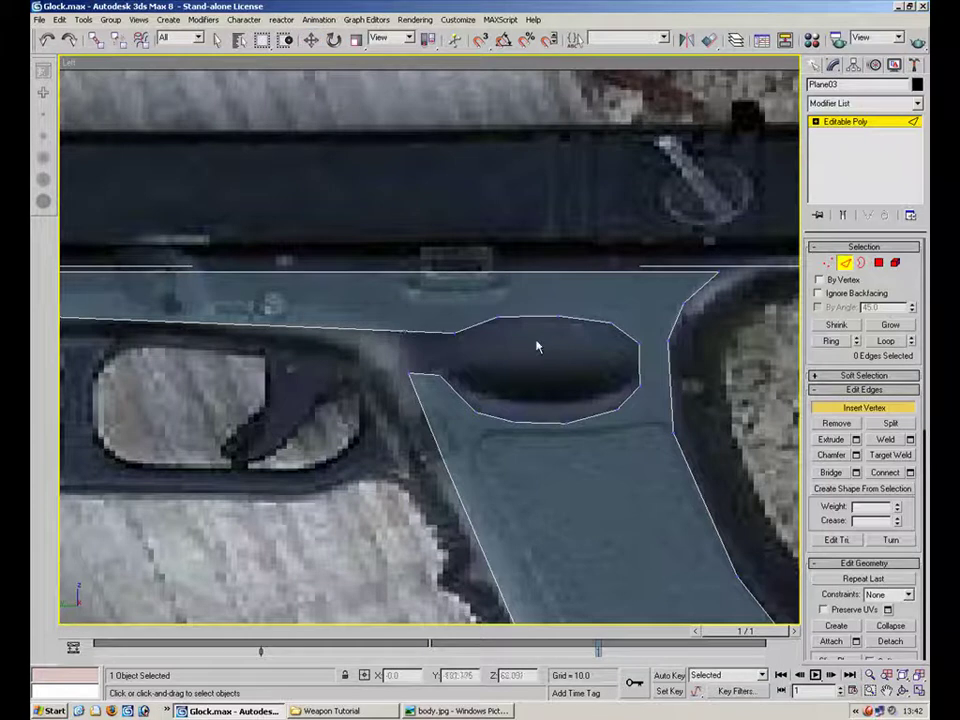
pyautogui.click(836, 474)
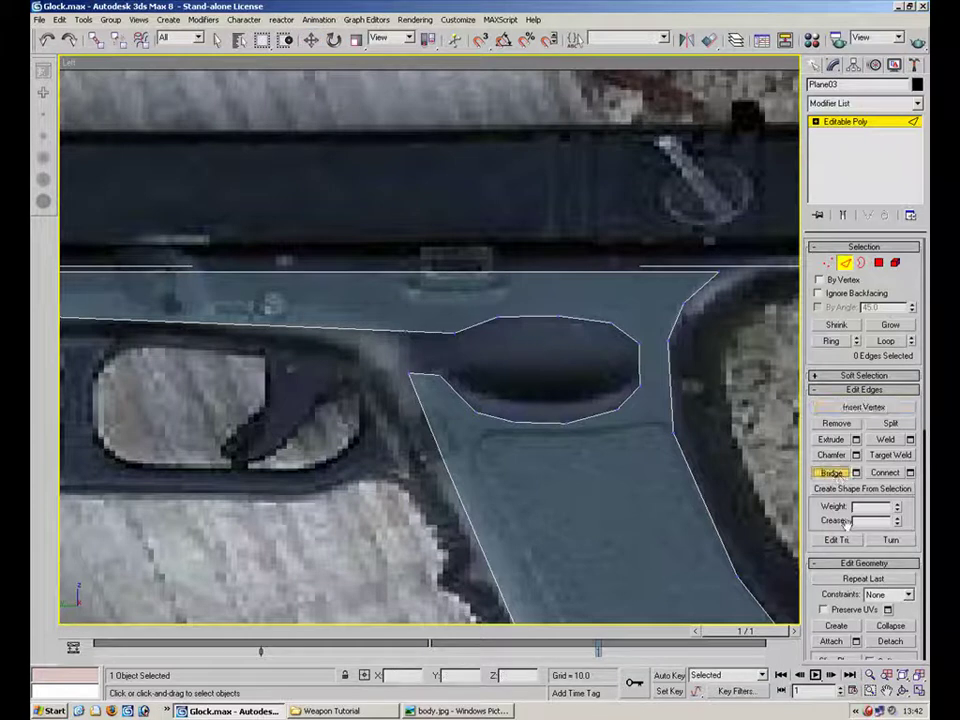
pyautogui.press('w')
pyautogui.click(427, 373)
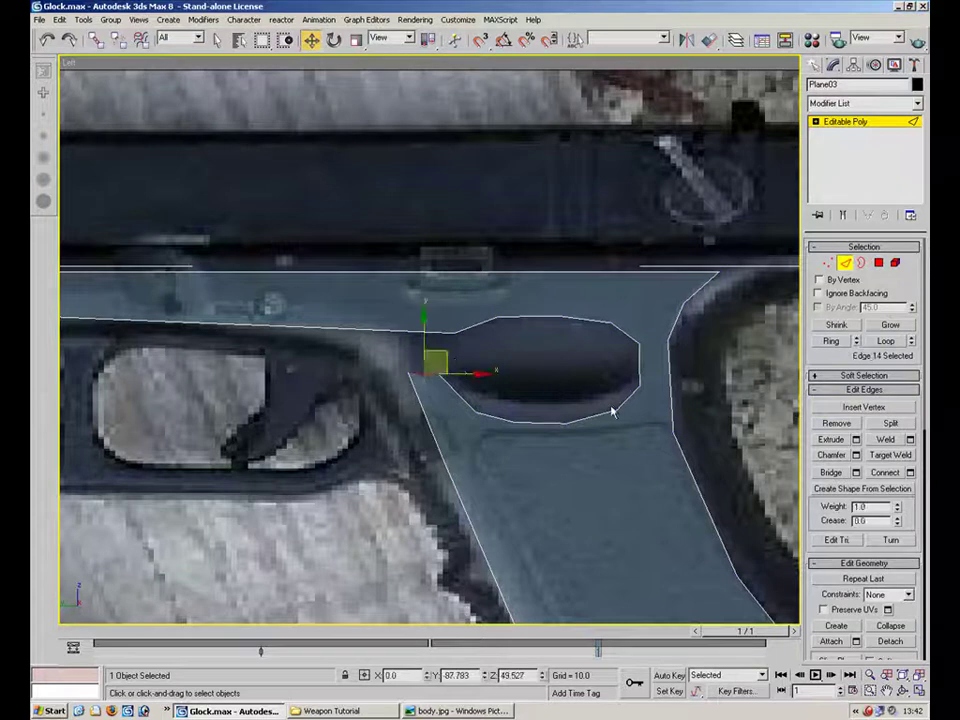
pyautogui.click(832, 473)
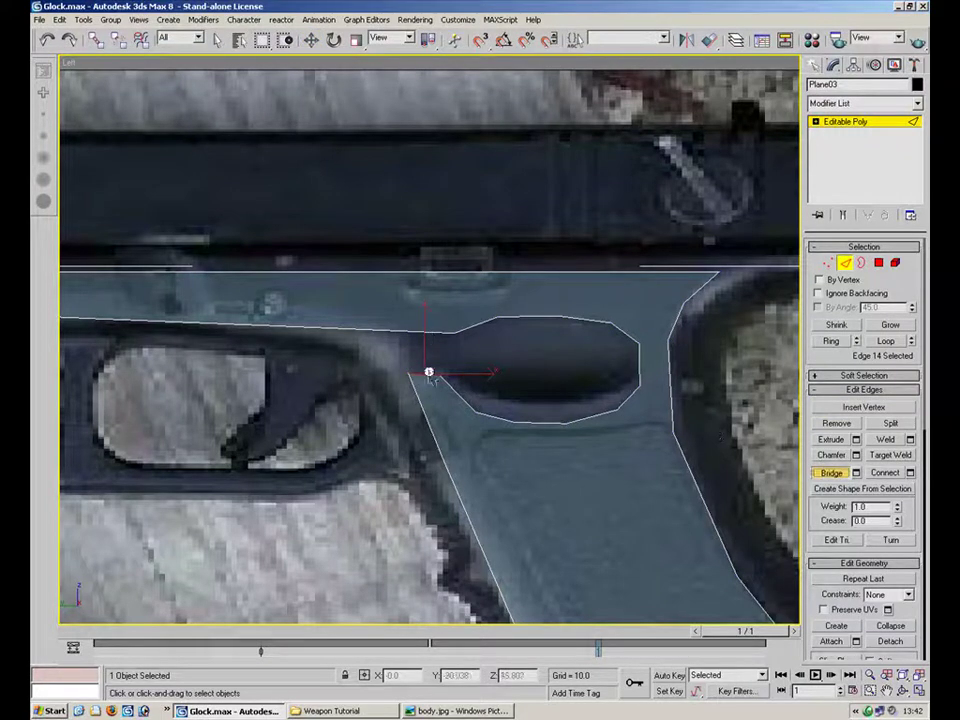
pyautogui.click(428, 374)
pyautogui.click(476, 340)
pyautogui.hotkey('ctrl', 'z')
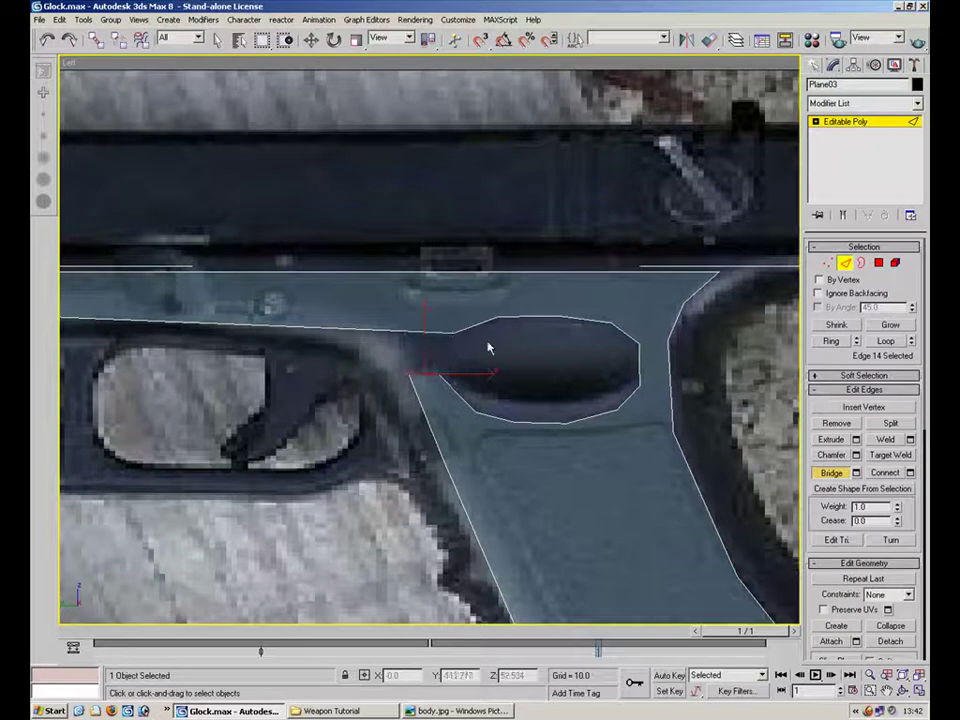
# Bridge the grip's short top edge to the short frame edge directly above it, closing the recess's front.
pyautogui.click(427, 375)
pyautogui.click(435, 333)
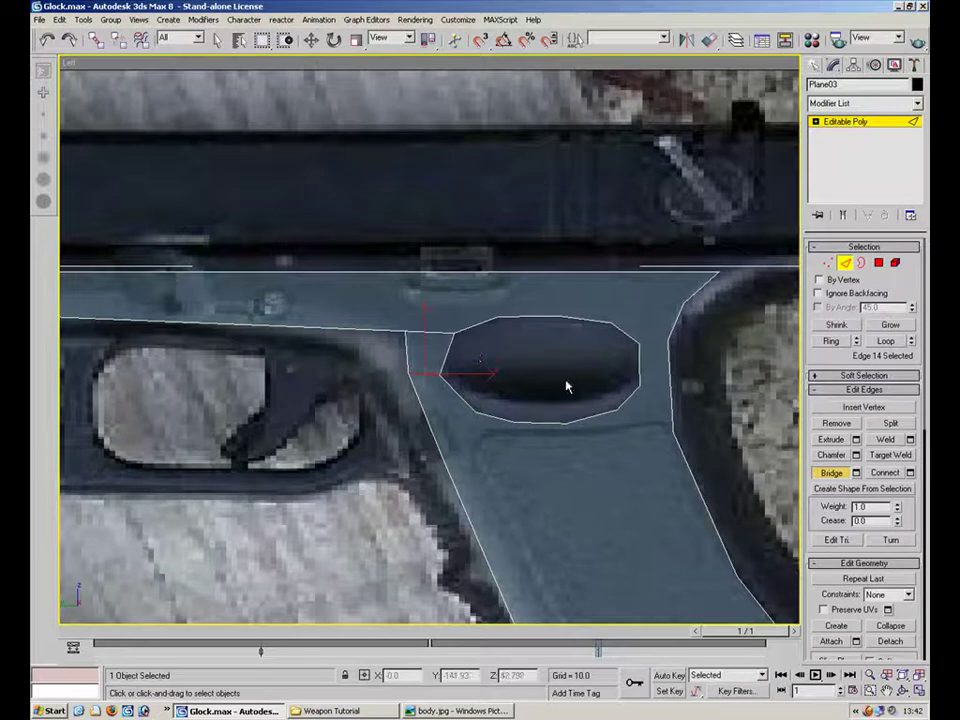
pyautogui.press('1')
pyautogui.press('w')
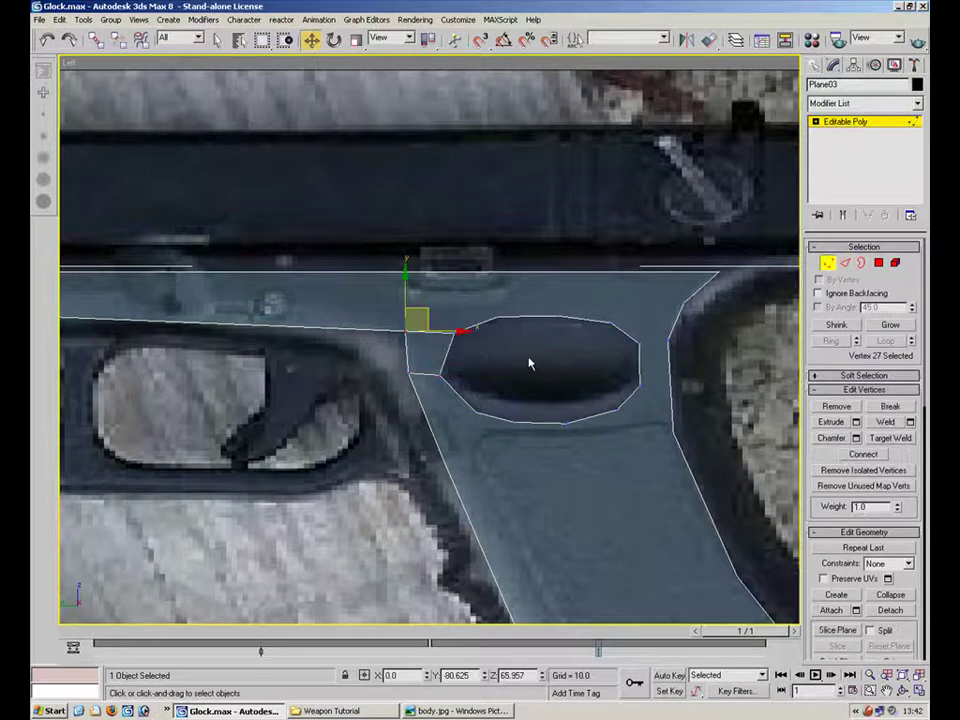
pyautogui.click(878, 263)
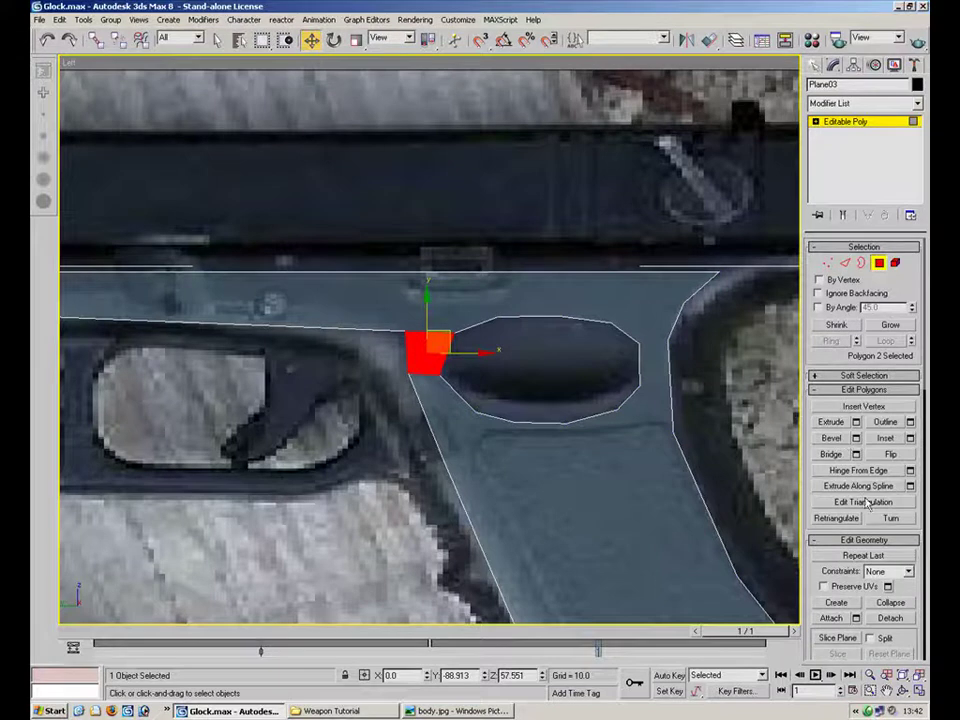
pyautogui.click(878, 263)
# Move the bridge's lower rear vertex to Y -95.113, Z 50.751 and shift its upper rear vertex slightly forward.
pyautogui.press('1')
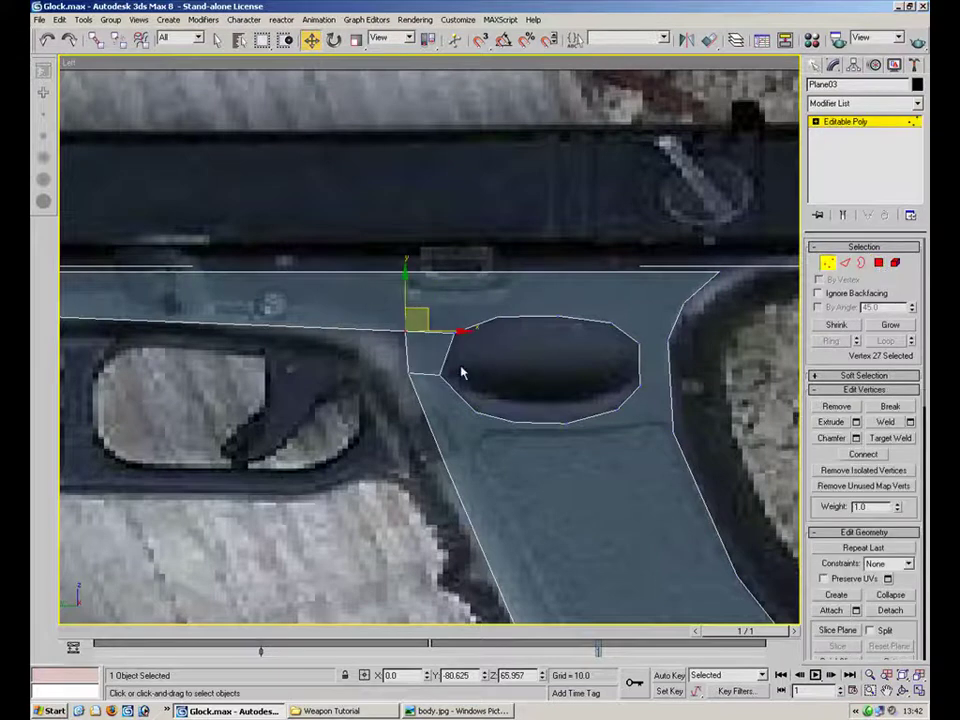
pyautogui.click(452, 372)
pyautogui.moveTo(459, 354); pyautogui.dragTo(464, 349)
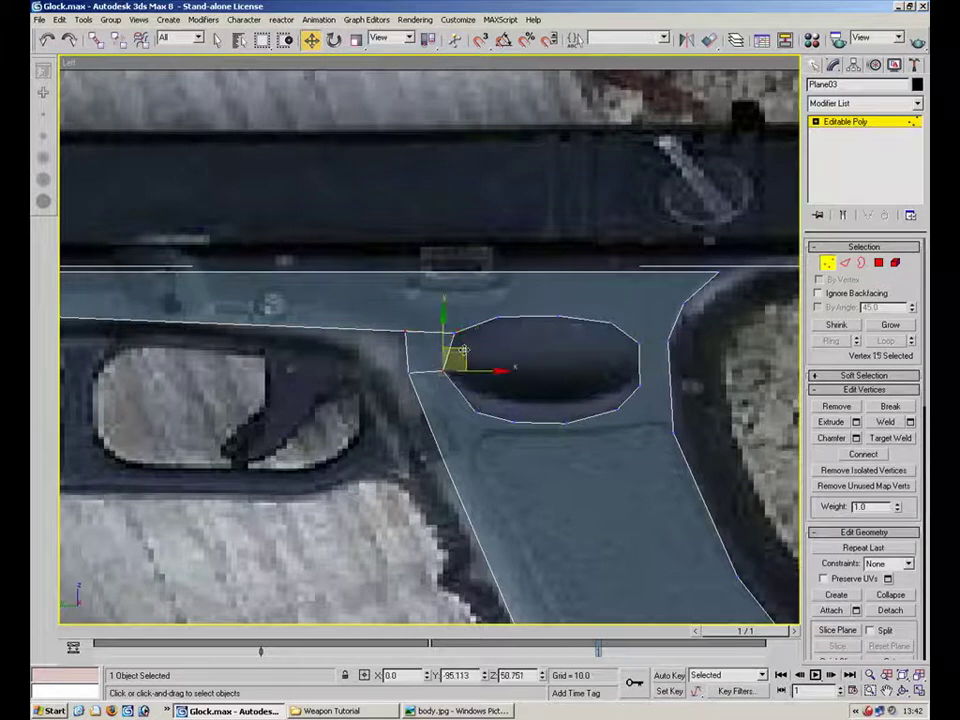
pyautogui.click(490, 330)
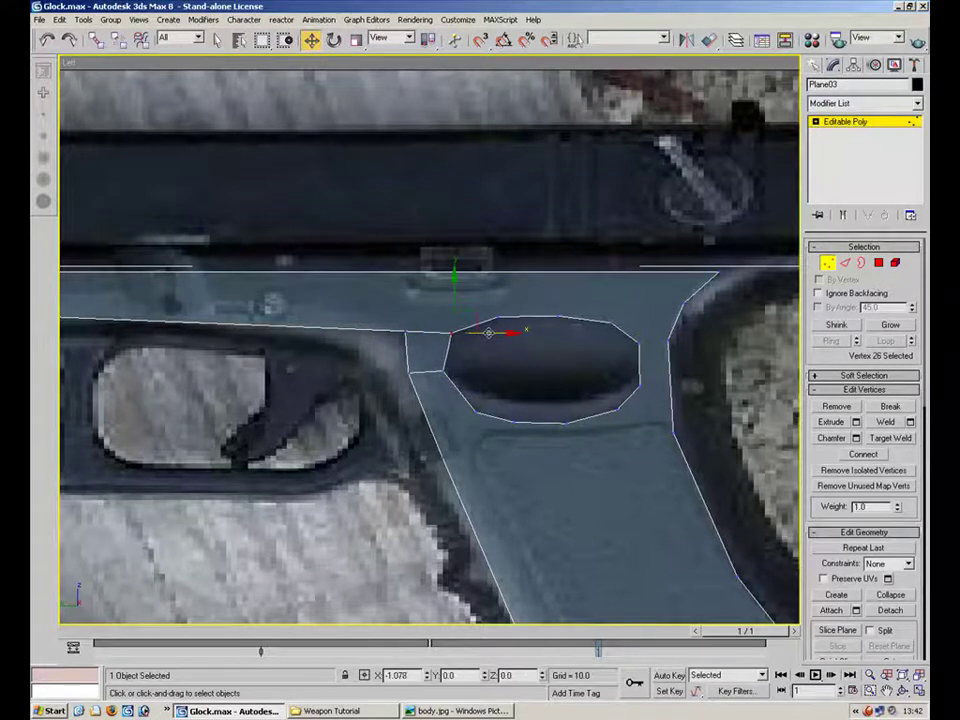
pyautogui.click(615, 381)
# Extrude the thumb recess's five lower edges upward by about 7.5 units as a new inner strip.
pyautogui.moveTo(559, 372); pyautogui.dragTo(509, 301, button='middle')
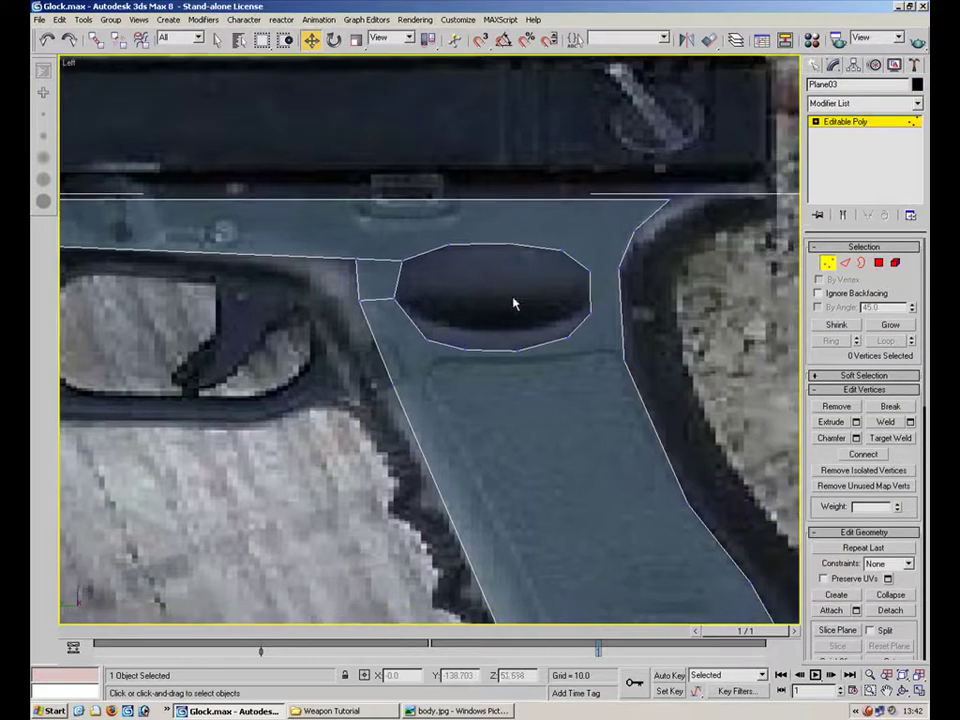
pyautogui.press('2')
pyautogui.click(579, 324)
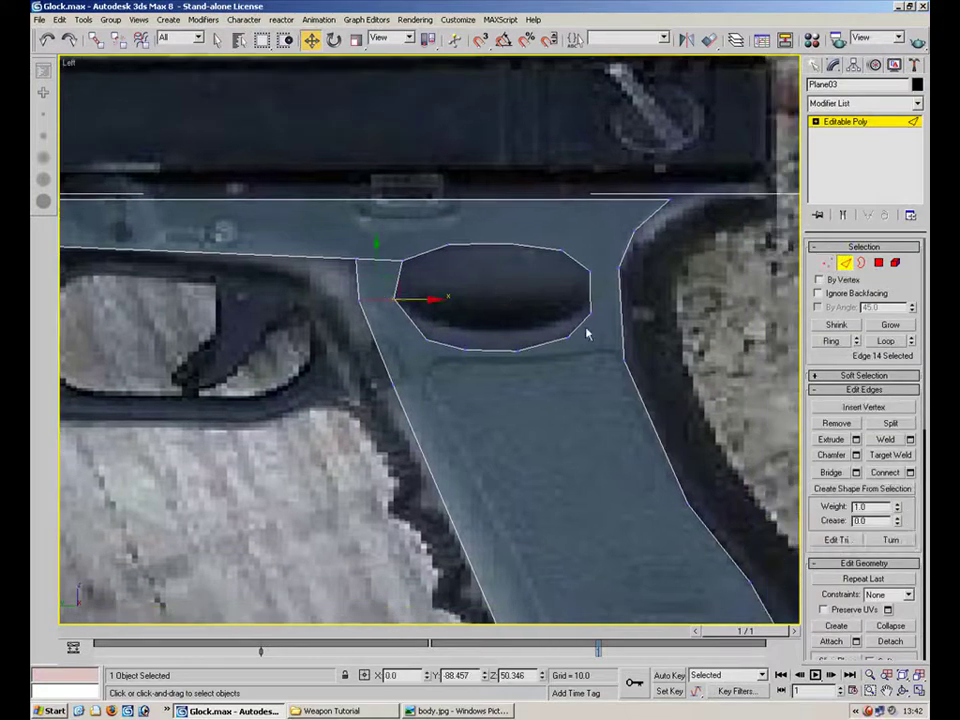
pyautogui.click(580, 325)
pyautogui.keyDown('ctrl'); pyautogui.click(545, 342); pyautogui.keyUp('ctrl')
pyautogui.keyDown('ctrl'); pyautogui.click(475, 349); pyautogui.keyUp('ctrl')
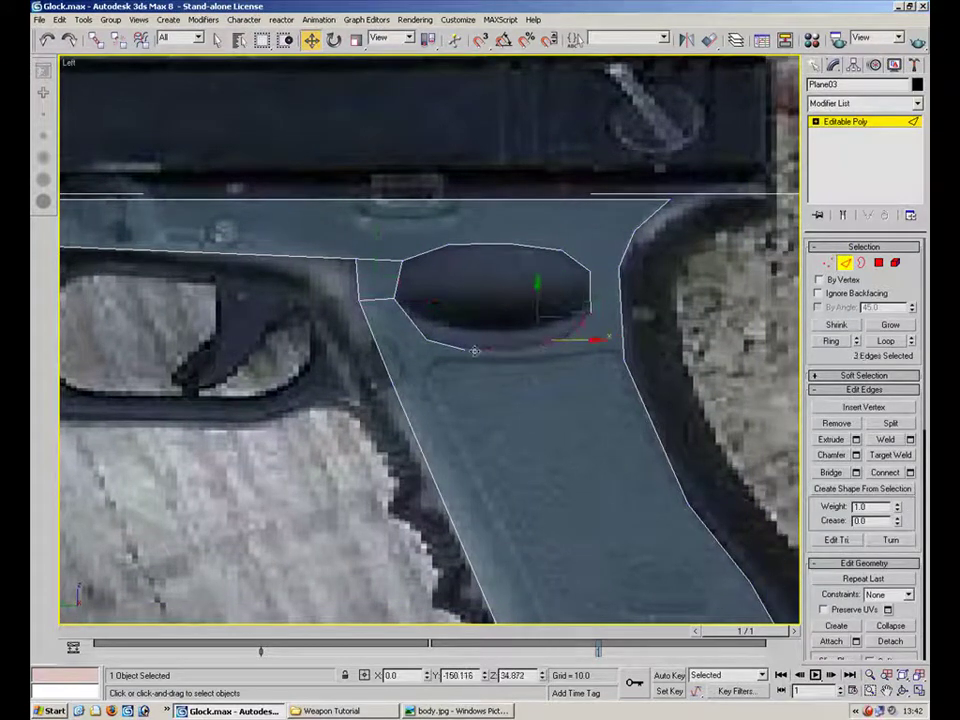
pyautogui.keyDown('ctrl'); pyautogui.click(433, 340); pyautogui.keyUp('ctrl')
pyautogui.keyDown('ctrl'); pyautogui.click(407, 315); pyautogui.keyUp('ctrl')
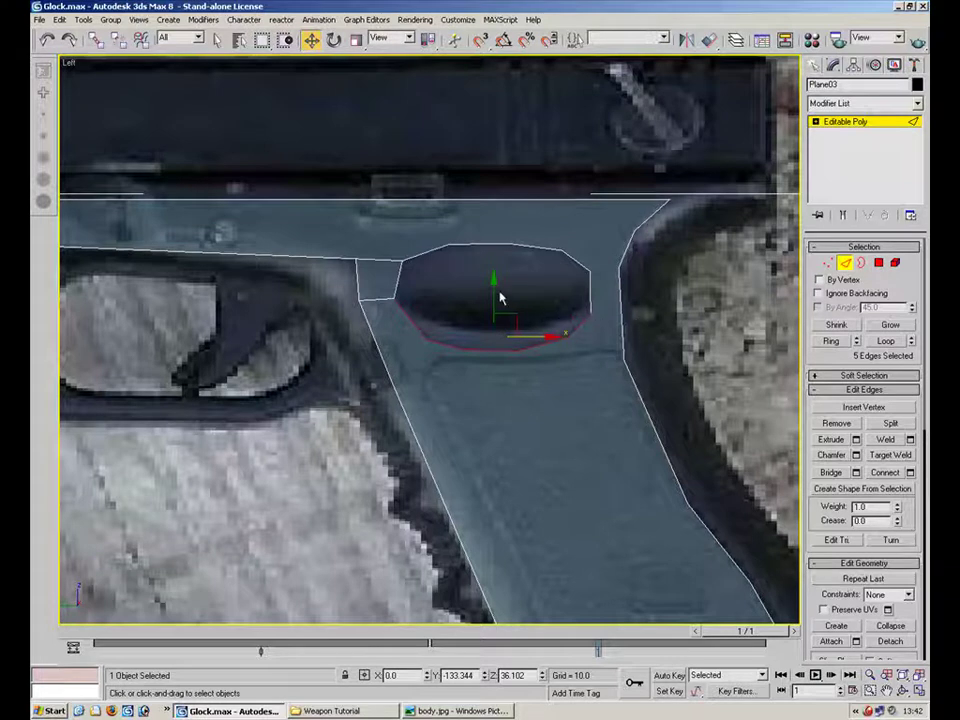
pyautogui.moveTo(495, 291)
pyautogui.keyDown('shift'); pyautogui.mouseDown()
pyautogui.moveTo(494, 265)
pyautogui.moveTo(494, 273)
pyautogui.mouseUp(); pyautogui.keyUp('shift')
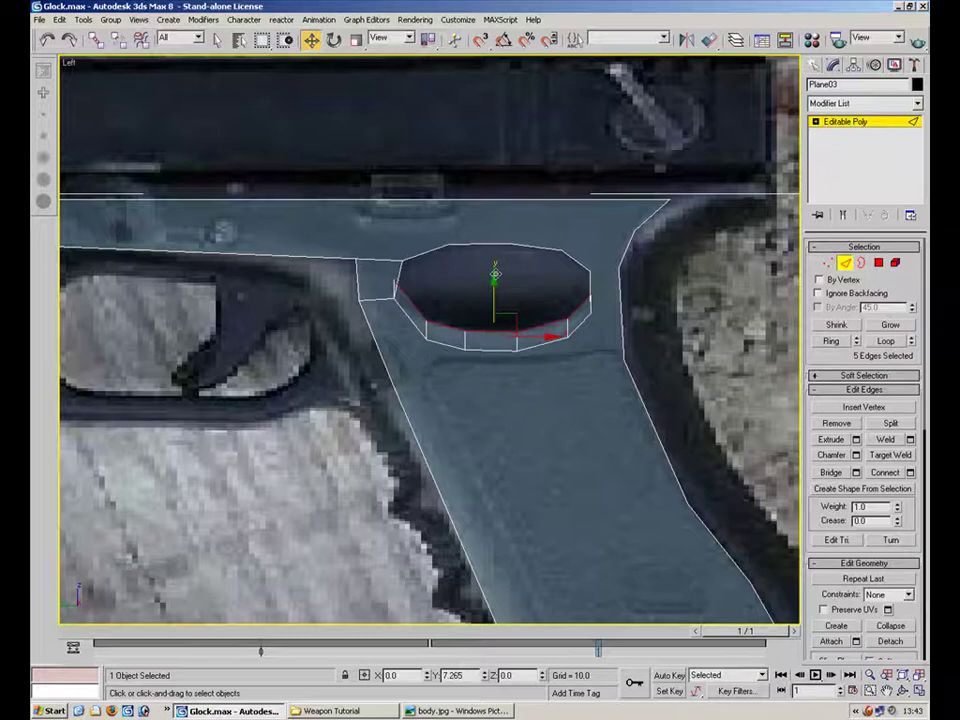
# Target-weld the inner strip's front and rear end vertices onto the recess outline vertices directly below them.
pyautogui.scroll(4, 499, 285)
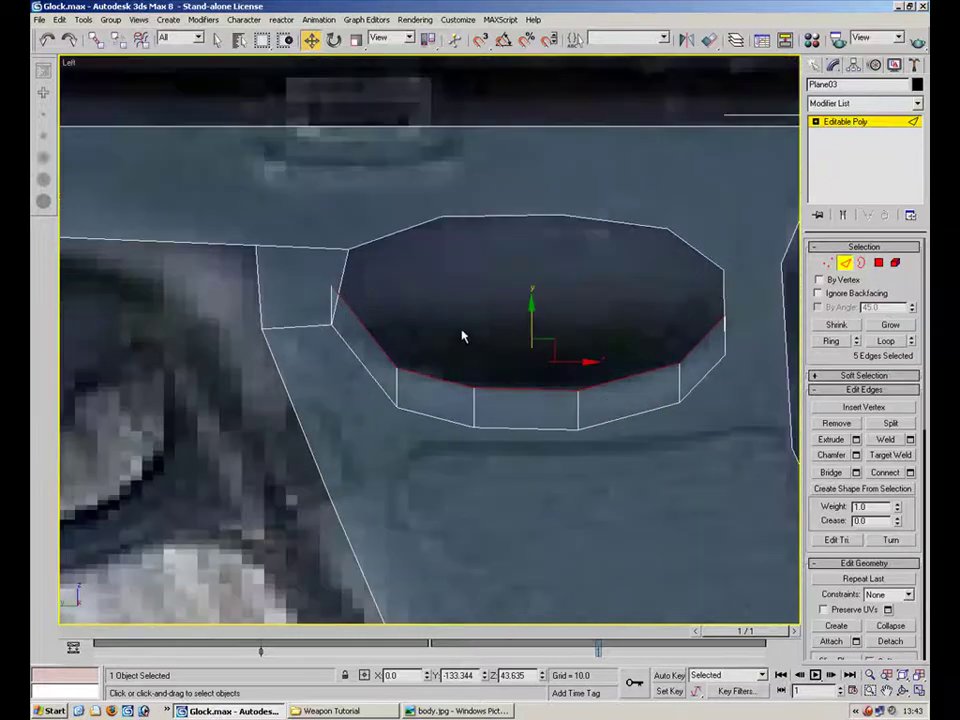
pyautogui.press('1')
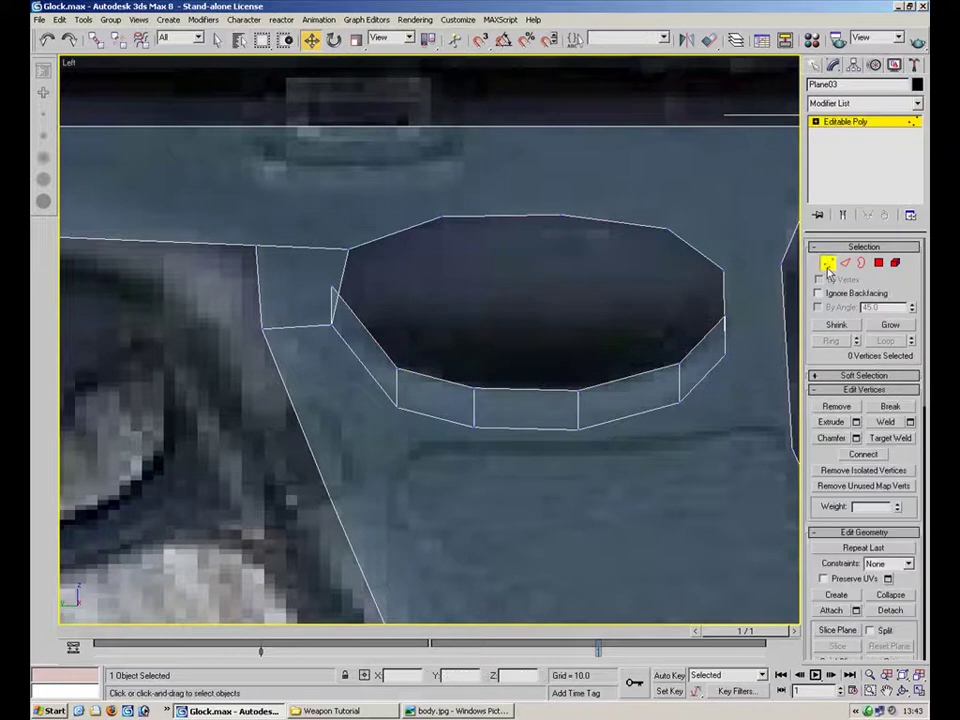
pyautogui.click(889, 440)
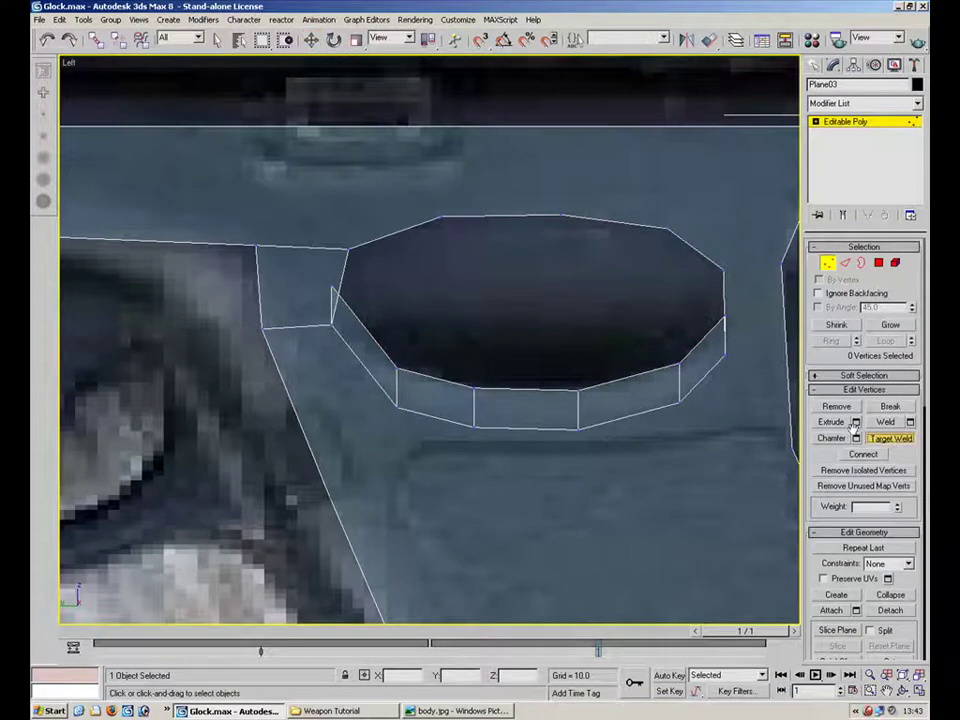
pyautogui.click(338, 330)
pyautogui.click(724, 318)
pyautogui.click(721, 349)
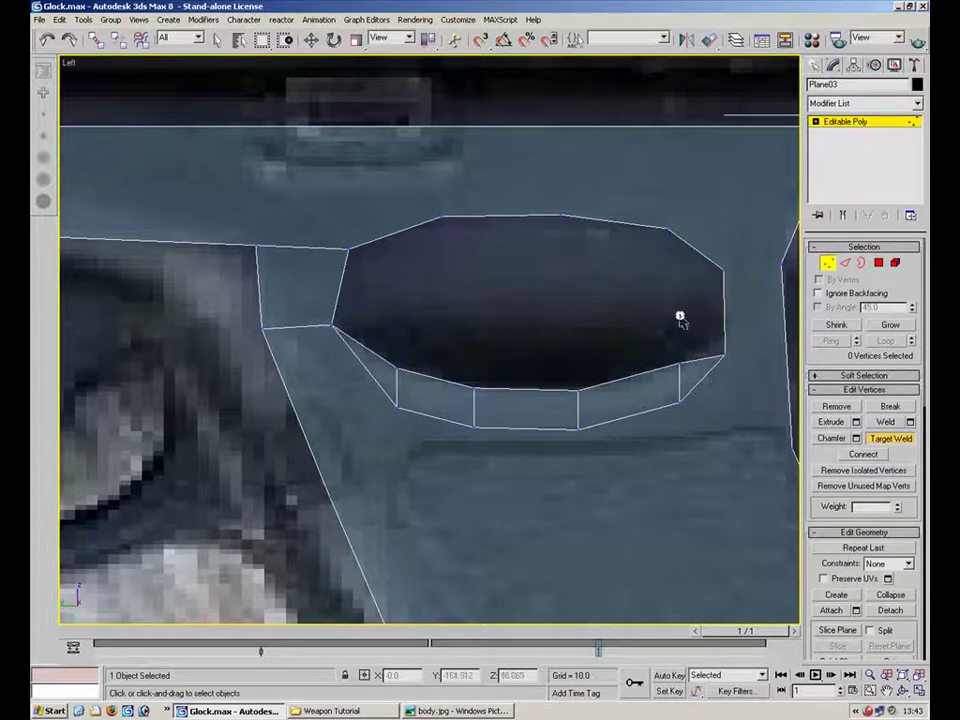
# Lower the inner strip's two rear upper vertices toward the recess outline to narrow the rim, the second to Z 35.643.
pyautogui.click(829, 264)
pyautogui.click(829, 264)
pyautogui.click(688, 352)
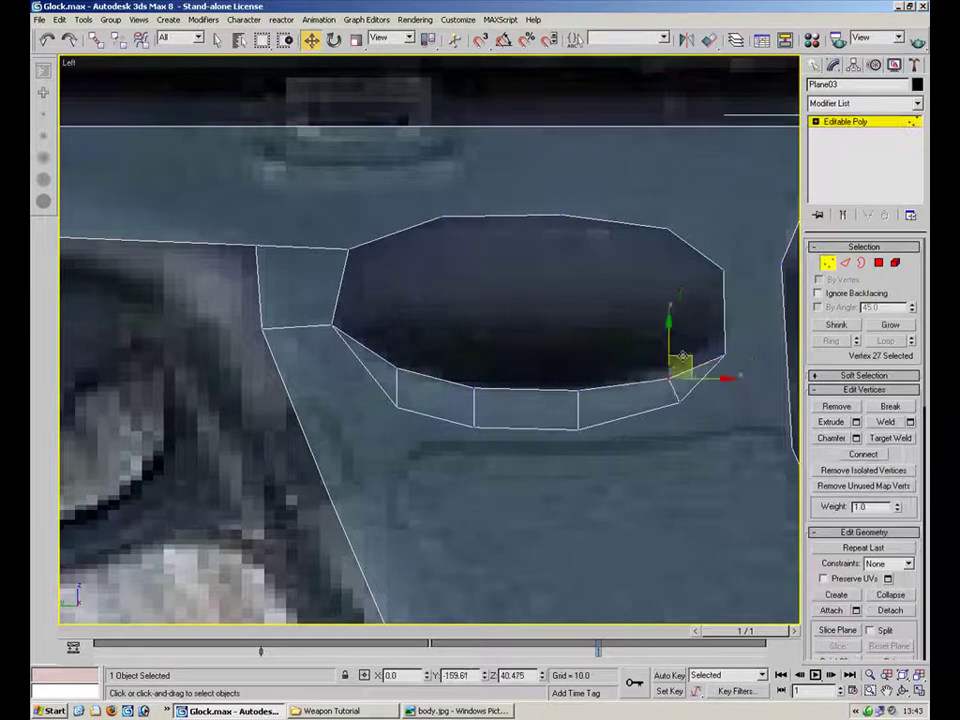
pyautogui.click(578, 388)
pyautogui.moveTo(605, 367); pyautogui.dragTo(594, 384)
pyautogui.click(679, 373)
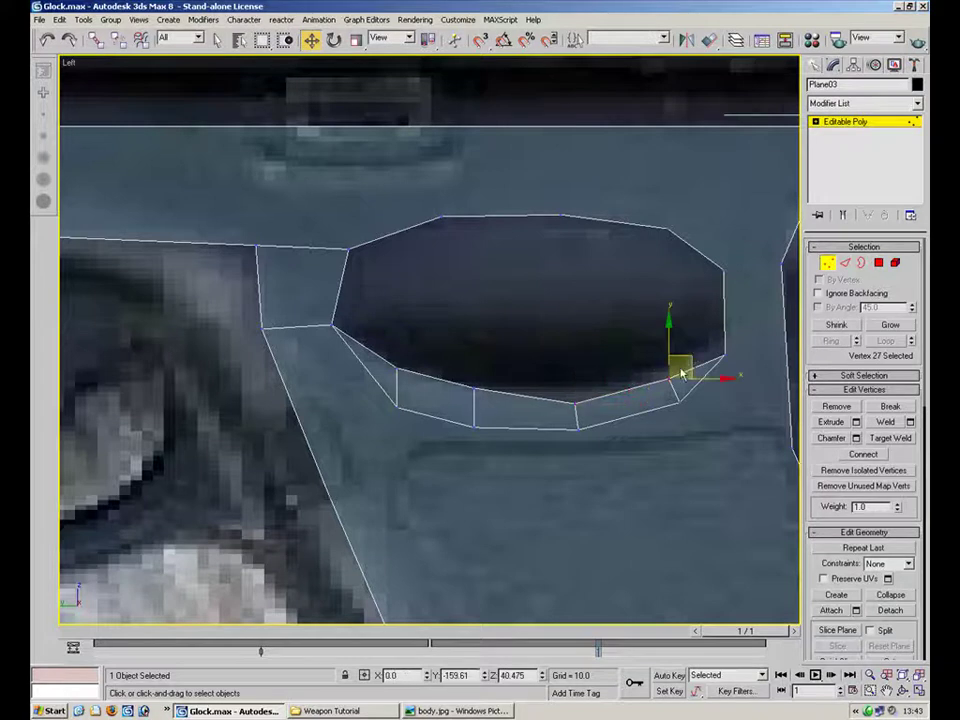
pyautogui.click(579, 366)
# Move the inner strip's two front upper vertices down and slightly rearward to narrow the front of the rim.
pyautogui.click(476, 389)
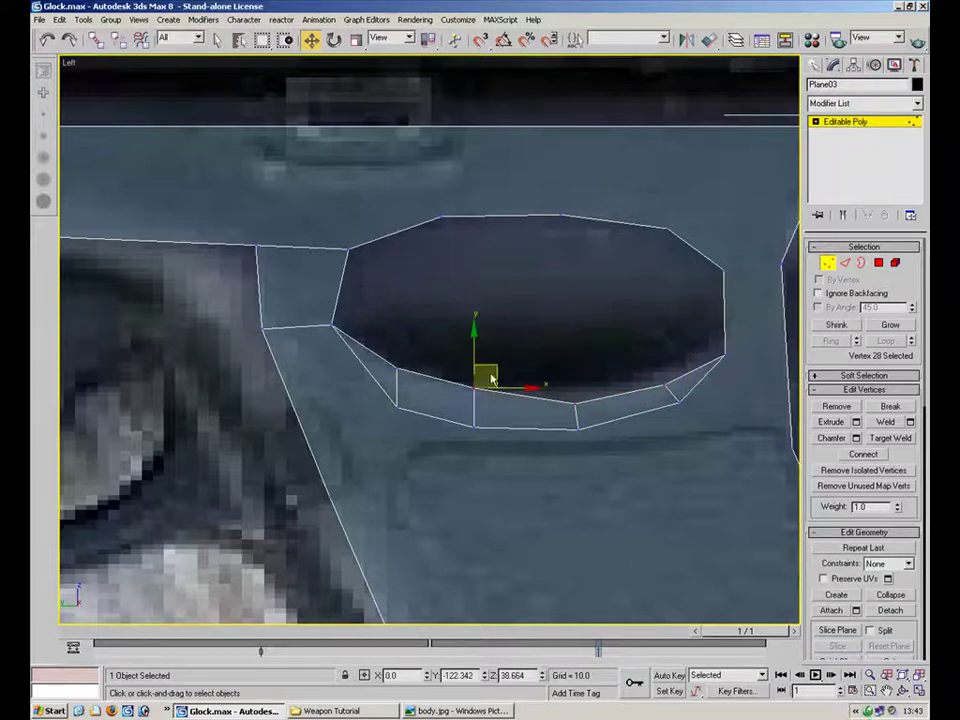
pyautogui.click(399, 369)
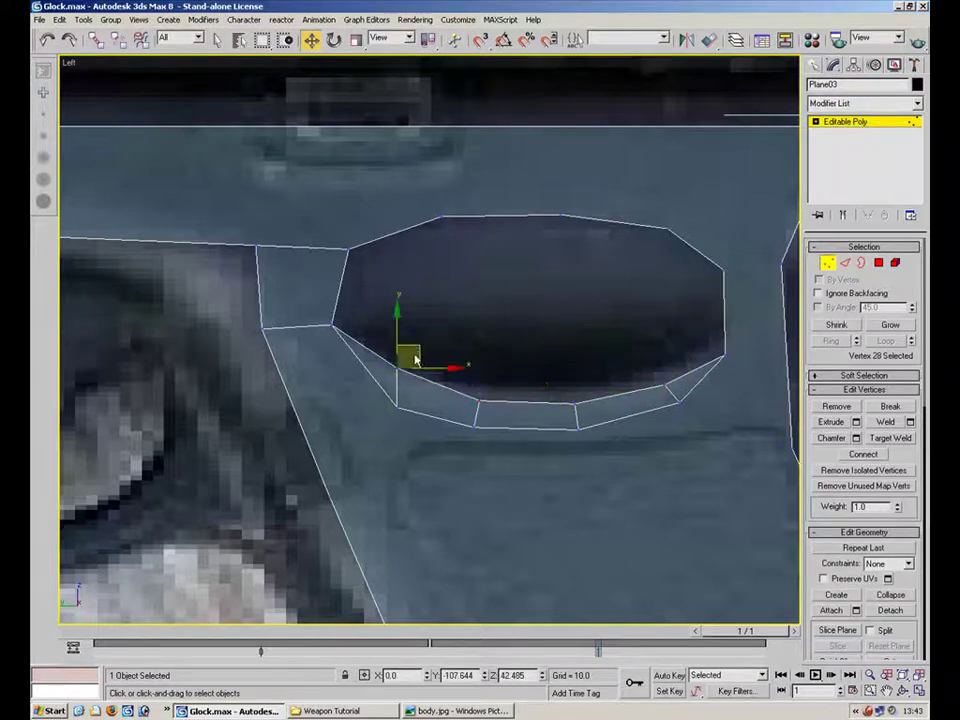
pyautogui.moveTo(431, 351); pyautogui.dragTo(435, 364)
pyautogui.click(589, 382)
pyautogui.click(578, 398)
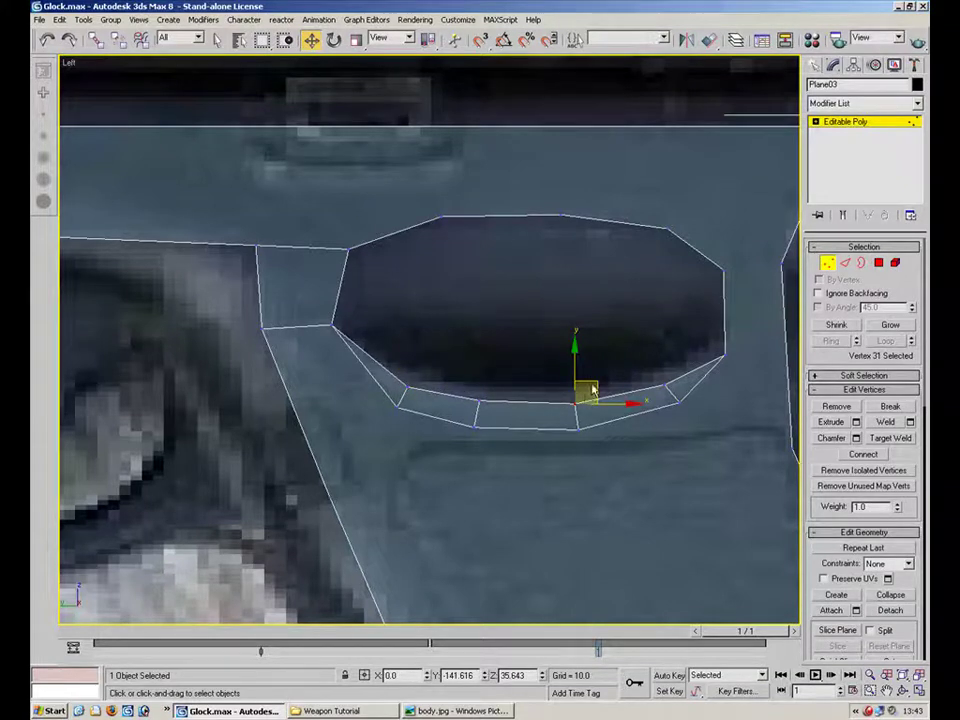
# Move the inner strip's four upper vertices outward from the frame plane to X -4.866.
pyautogui.click(647, 349)
pyautogui.click(846, 263)
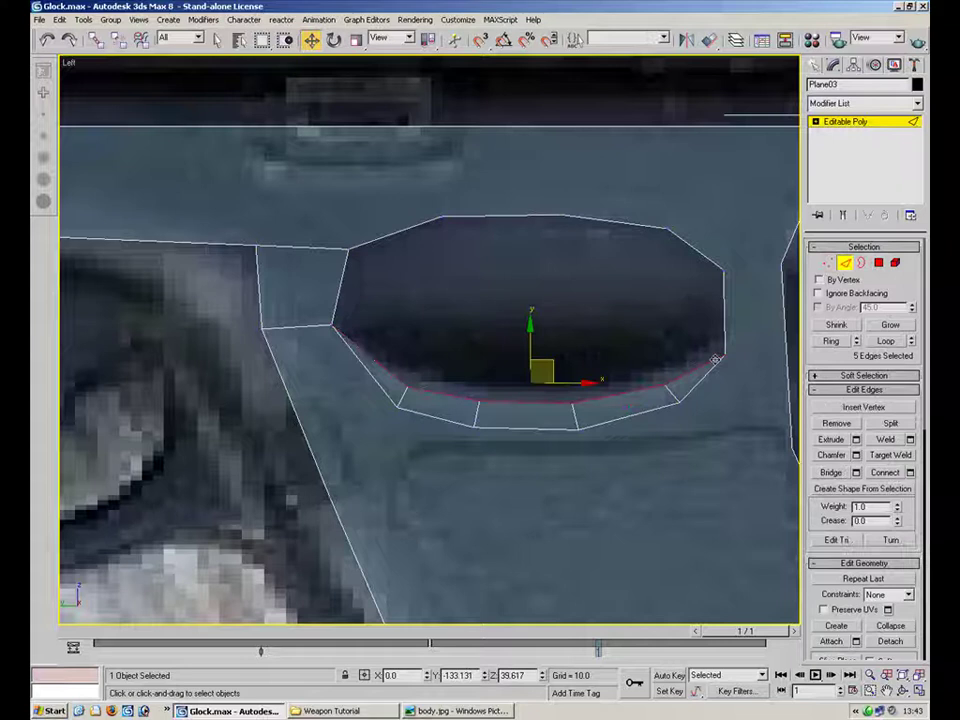
pyautogui.press('1')
pyautogui.click(664, 385)
pyautogui.keyDown('ctrl'); pyautogui.click(573, 401); pyautogui.keyUp('ctrl')
pyautogui.keyDown('ctrl'); pyautogui.click(477, 401); pyautogui.keyUp('ctrl')
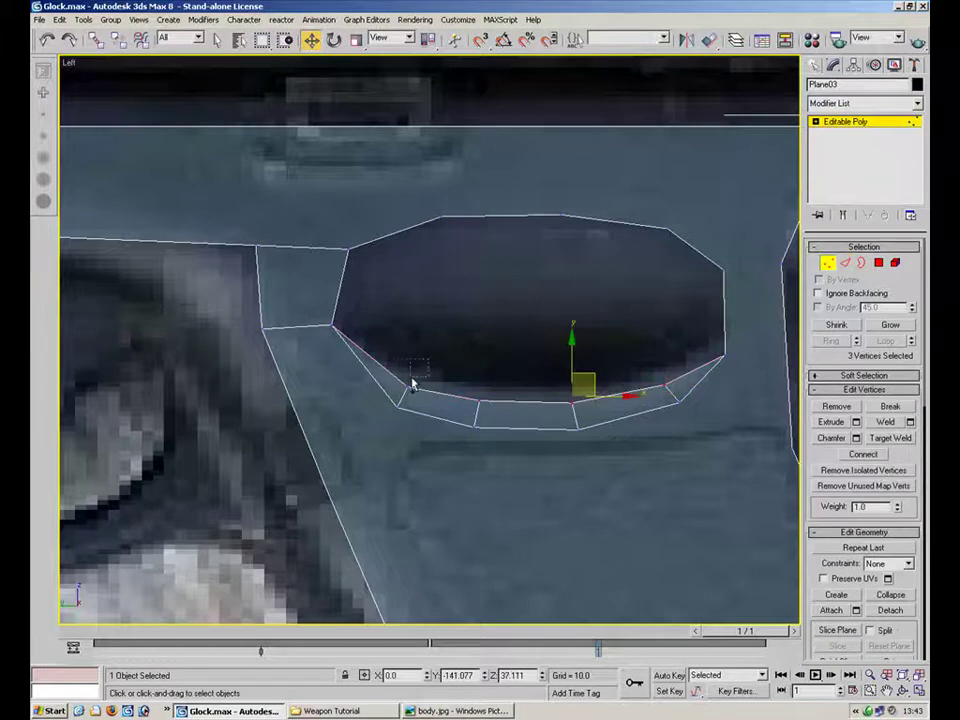
pyautogui.keyDown('ctrl'); pyautogui.click(405, 387); pyautogui.keyUp('ctrl')
pyautogui.click(917, 690)
pyautogui.moveTo(684, 522); pyautogui.dragTo(659, 494, button='middle')
pyautogui.click(917, 690)
pyautogui.keyDown('alt'); pyautogui.moveTo(569, 366); pyautogui.dragTo(446, 476, button='middle'); pyautogui.keyUp('alt')
pyautogui.scroll(4, 571, 412)
# Extrude the strip's five inner edges into the recess as a new shelf and raise them about 2.4 units.
pyautogui.press('2')
pyautogui.moveTo(466, 348)
pyautogui.keyDown('alt'); pyautogui.mouseDown(button='middle')
pyautogui.moveTo(514, 375)
pyautogui.moveTo(478, 383)
pyautogui.moveTo(493, 326)
pyautogui.moveTo(540, 287)
pyautogui.moveTo(466, 356)
pyautogui.mouseUp(button='middle'); pyautogui.keyUp('alt')
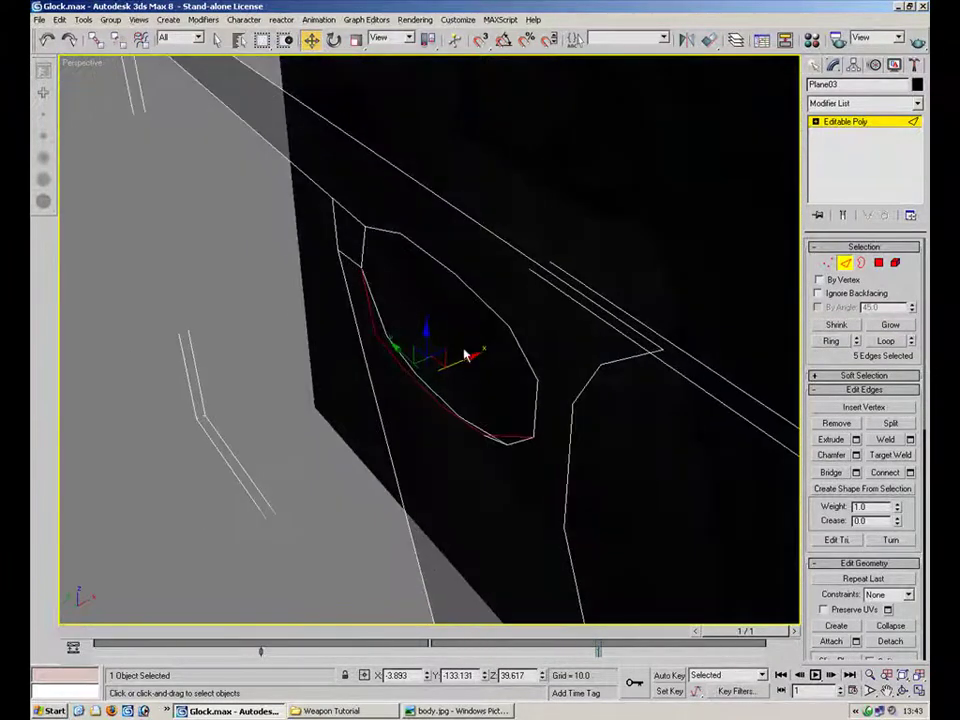
pyautogui.keyDown('shift'); pyautogui.moveTo(466, 362); pyautogui.dragTo(489, 347); pyautogui.keyUp('shift')
pyautogui.moveTo(493, 375)
pyautogui.keyDown('alt'); pyautogui.mouseDown(button='middle')
pyautogui.moveTo(555, 322)
pyautogui.moveTo(520, 284)
pyautogui.mouseUp(button='middle'); pyautogui.keyUp('alt')
pyautogui.keyDown('shift'); pyautogui.moveTo(497, 275); pyautogui.dragTo(497, 266); pyautogui.keyUp('shift')
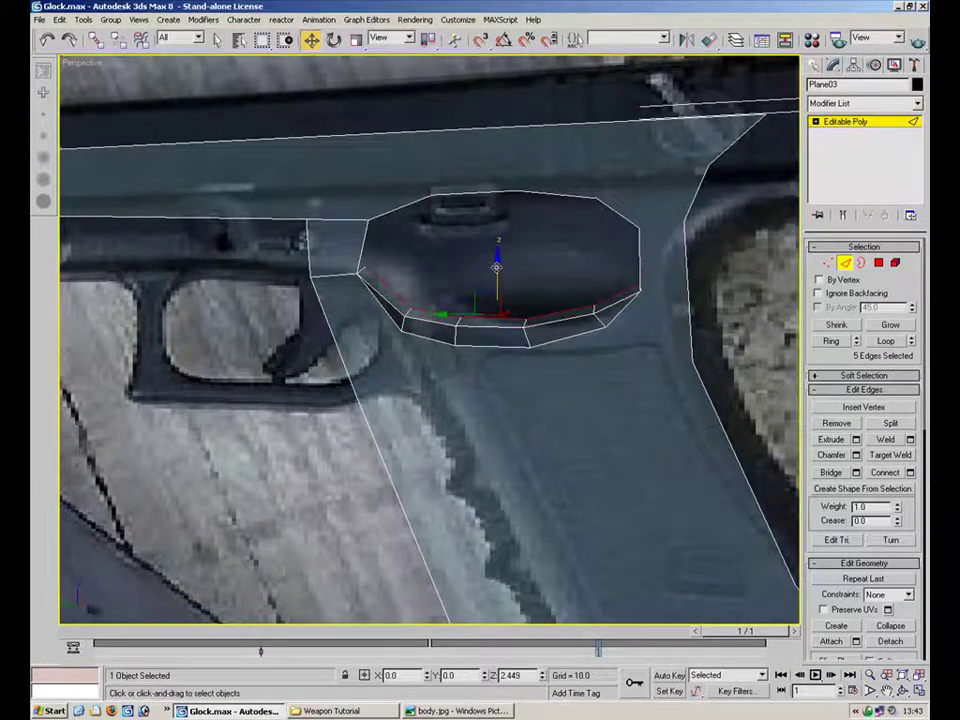
# Target-weld the new shelf's front and rear end vertices onto the adjacent recess outline vertices.
pyautogui.keyDown('alt'); pyautogui.moveTo(523, 289); pyautogui.dragTo(540, 306, button='middle'); pyautogui.keyUp('alt')
pyautogui.press('1')
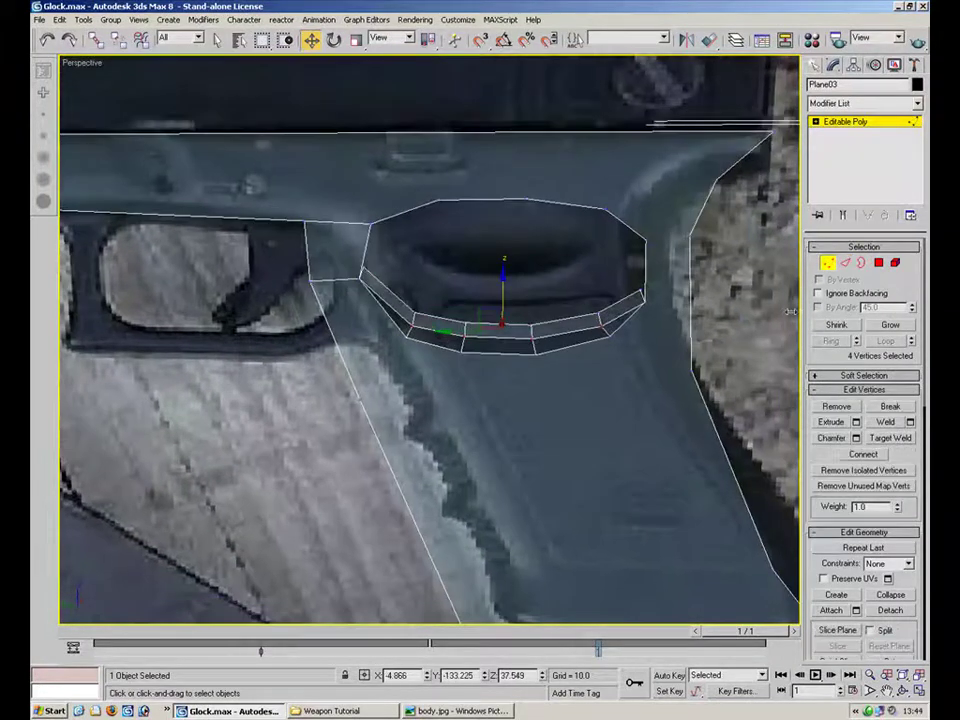
pyautogui.click(905, 441)
pyautogui.moveTo(485, 262)
pyautogui.keyDown('alt'); pyautogui.mouseDown(button='middle')
pyautogui.moveTo(435, 294)
pyautogui.moveTo(476, 283)
pyautogui.mouseUp(button='middle'); pyautogui.keyUp('alt')
pyautogui.scroll(3, 476, 283)
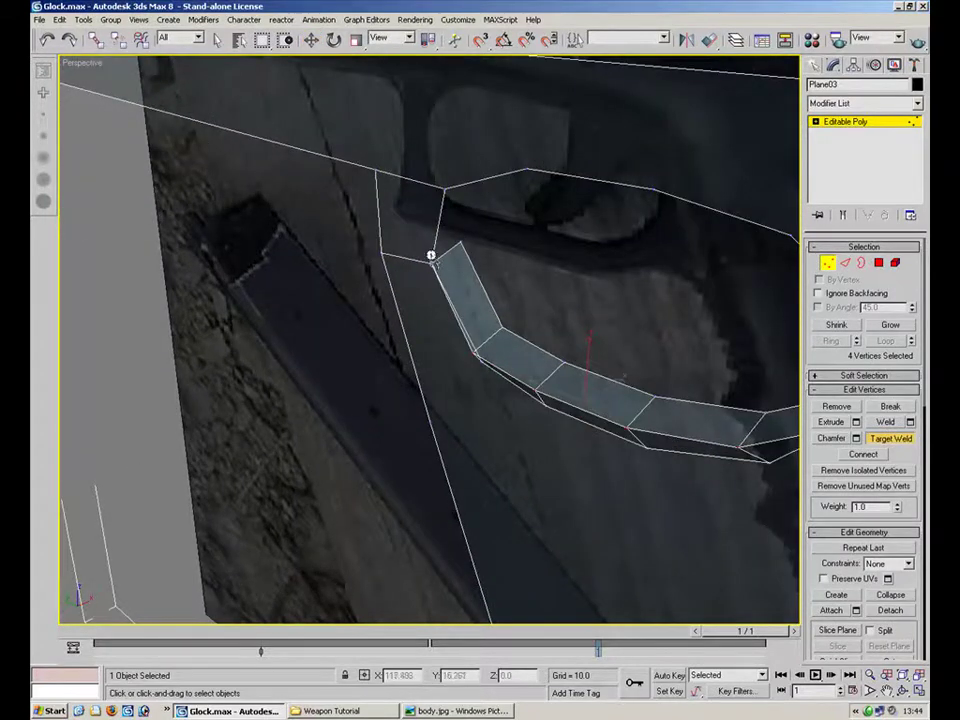
pyautogui.click(460, 242)
pyautogui.click(431, 262)
pyautogui.keyDown('alt'); pyautogui.moveTo(637, 338); pyautogui.dragTo(645, 263, button='middle'); pyautogui.keyUp('alt')
pyautogui.keyDown('alt'); pyautogui.moveTo(656, 358); pyautogui.dragTo(615, 323, button='middle'); pyautogui.keyUp('alt')
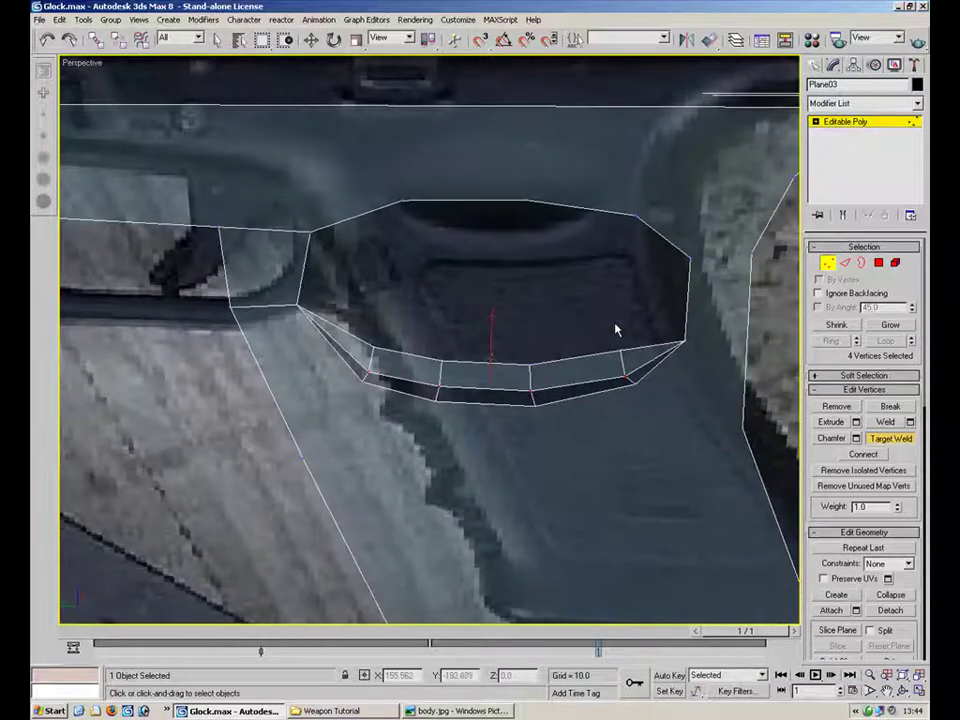
pyautogui.keyDown('alt'); pyautogui.moveTo(612, 338); pyautogui.dragTo(618, 298, button='middle'); pyautogui.keyUp('alt')
# Extrude the recess opening's eleven border edges by scaling them down into a smaller inner ring.
pyautogui.click(845, 262)
pyautogui.click(680, 313)
pyautogui.keyDown('ctrl'); pyautogui.click(659, 254); pyautogui.keyUp('ctrl')
pyautogui.keyDown('ctrl'); pyautogui.click(581, 223); pyautogui.keyUp('ctrl')
pyautogui.keyDown('ctrl'); pyautogui.click(477, 218); pyautogui.keyUp('ctrl')
pyautogui.keyDown('ctrl'); pyautogui.click(373, 224); pyautogui.keyUp('ctrl')
pyautogui.keyDown('ctrl'); pyautogui.click(303, 280); pyautogui.keyUp('ctrl')
pyautogui.keyDown('ctrl'); pyautogui.click(338, 349); pyautogui.keyUp('ctrl')
pyautogui.keyDown('ctrl'); pyautogui.click(416, 377); pyautogui.keyUp('ctrl')
pyautogui.keyDown('ctrl'); pyautogui.click(485, 384); pyautogui.keyUp('ctrl')
pyautogui.keyDown('ctrl'); pyautogui.click(579, 378); pyautogui.keyUp('ctrl')
pyautogui.keyDown('ctrl'); pyautogui.click(638, 363); pyautogui.keyUp('ctrl')
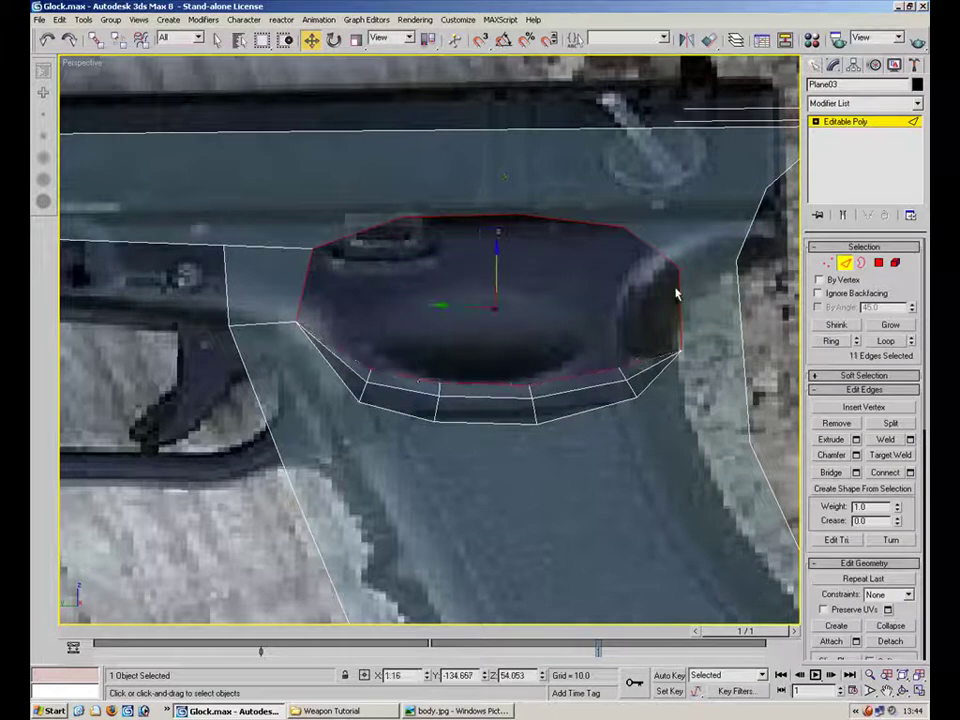
pyautogui.press('r')
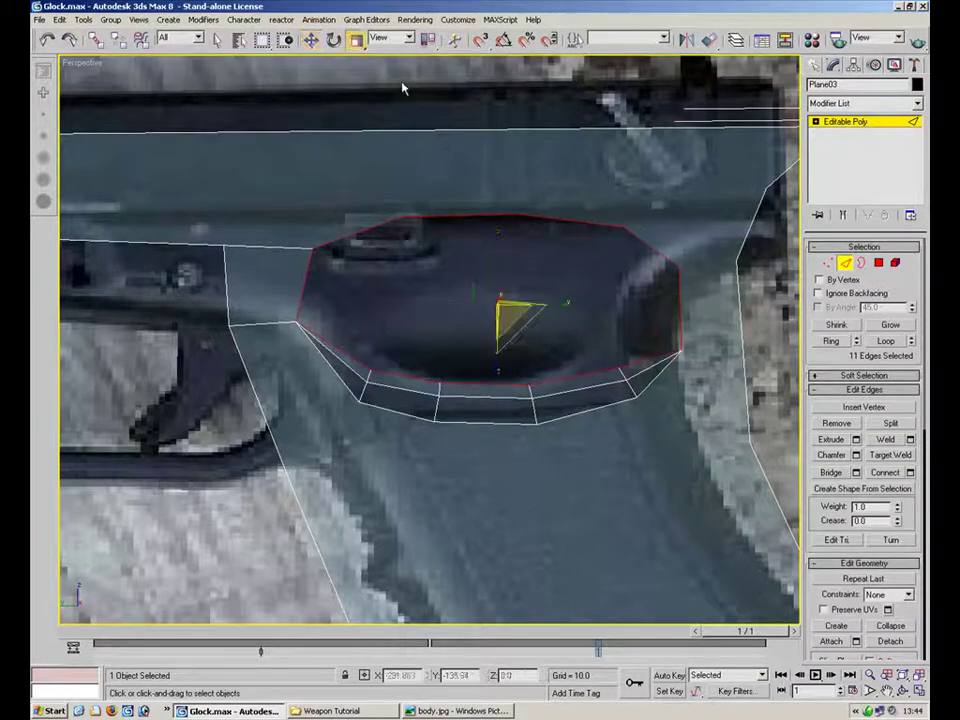
pyautogui.keyDown('alt'); pyautogui.moveTo(548, 331); pyautogui.dragTo(525, 327, button='middle'); pyautogui.keyUp('alt')
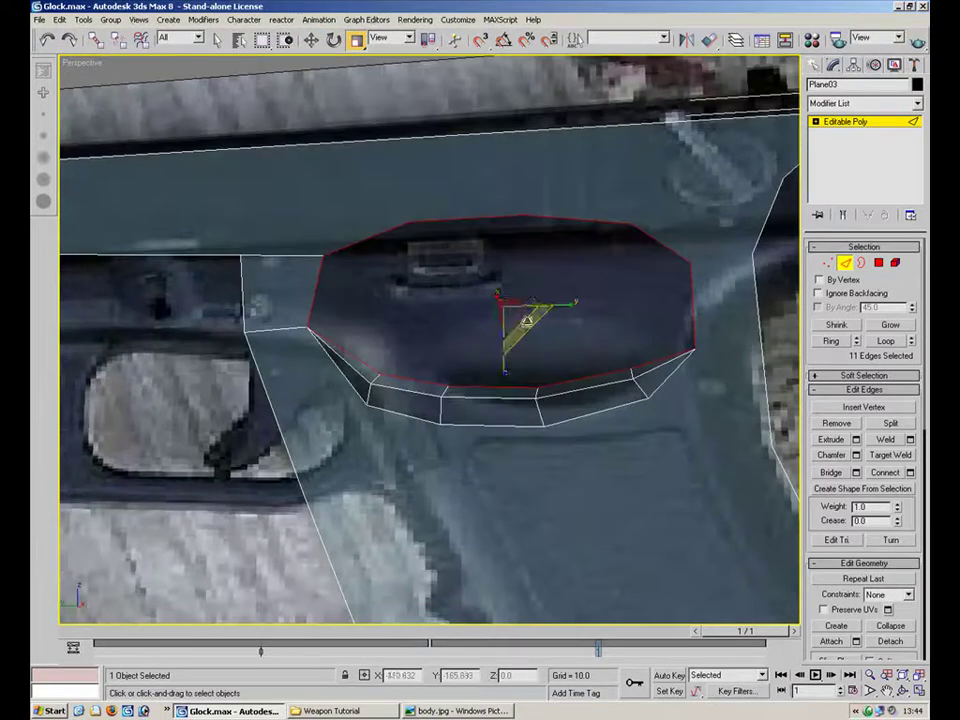
pyautogui.scroll(2, 531, 298)
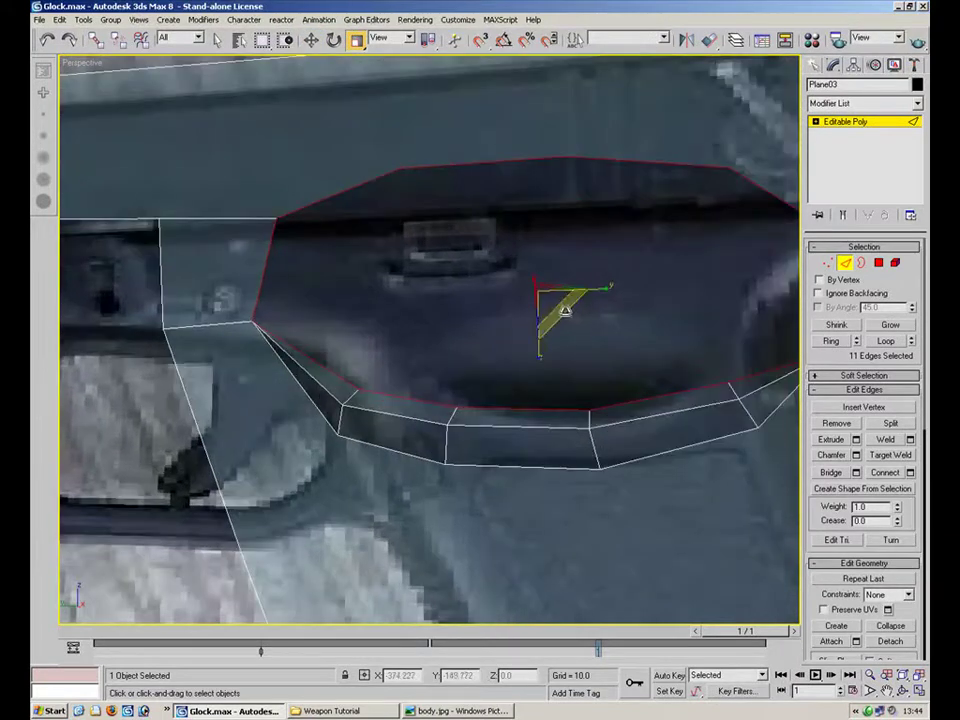
pyautogui.keyDown('shift'); pyautogui.moveTo(574, 319); pyautogui.dragTo(560, 284); pyautogui.keyUp('shift')
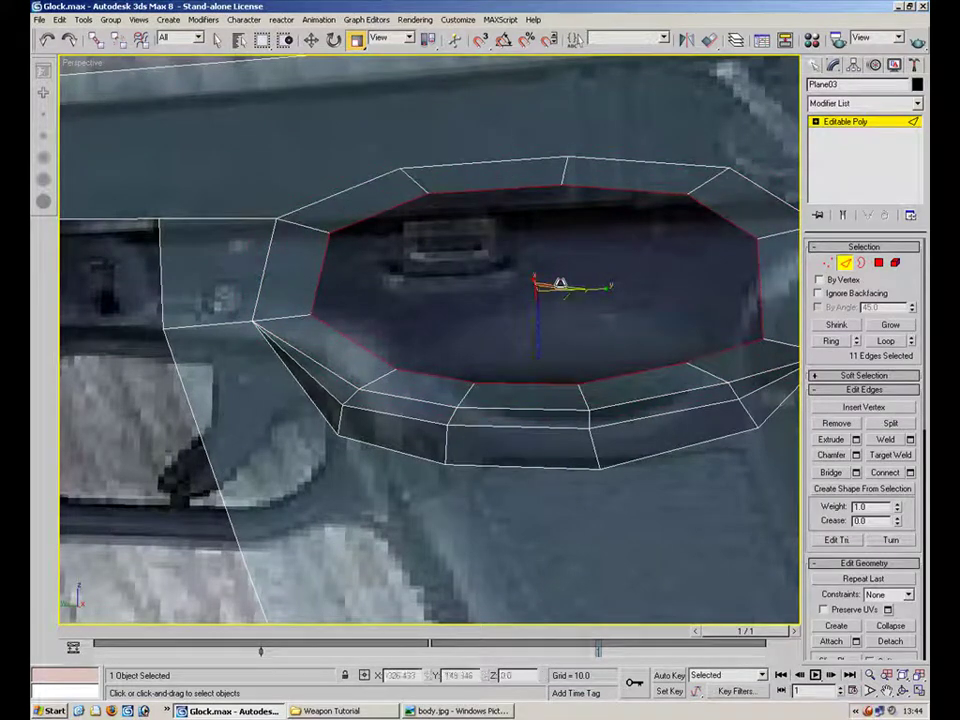
# Push the inner ring's eleven edges deeper into the recess to X 3.428.
pyautogui.click(311, 40)
pyautogui.keyDown('alt'); pyautogui.moveTo(585, 288); pyautogui.dragTo(538, 316, button='middle'); pyautogui.keyUp('alt')
pyautogui.moveTo(587, 296); pyautogui.dragTo(611, 291)
pyautogui.keyDown('alt'); pyautogui.moveTo(603, 316); pyautogui.dragTo(399, 291, button='middle'); pyautogui.keyUp('alt')
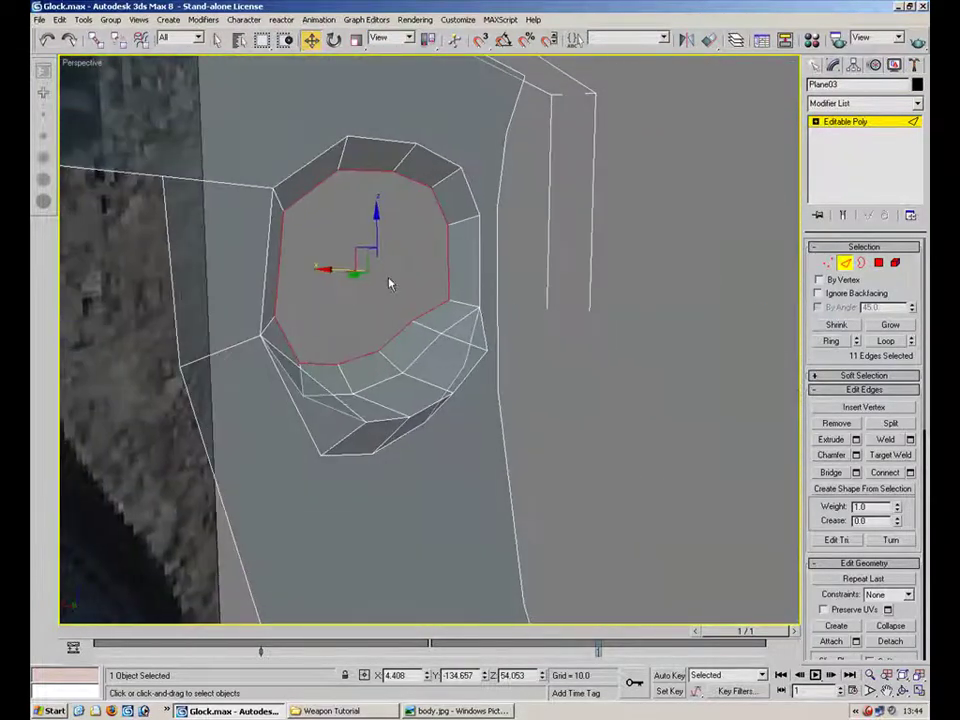
pyautogui.moveTo(329, 271); pyautogui.dragTo(337, 271)
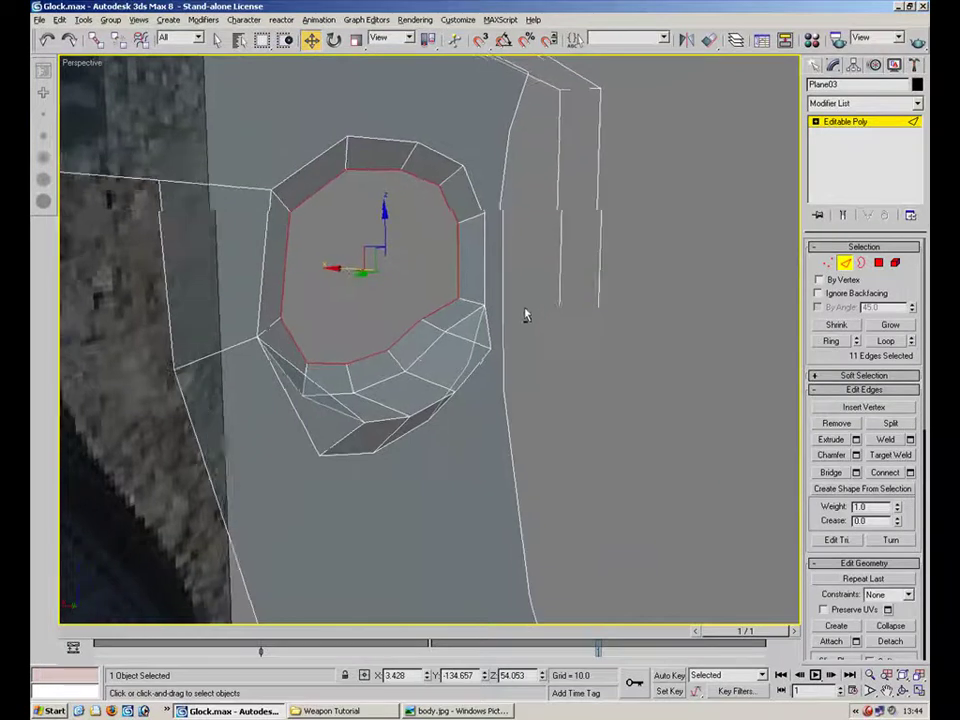
pyautogui.keyDown('alt'); pyautogui.moveTo(529, 312); pyautogui.dragTo(458, 299, button='middle'); pyautogui.keyUp('alt')
# Connect the two vertical edges at the recess's rear end with a new cross edge.
pyautogui.click(919, 689)
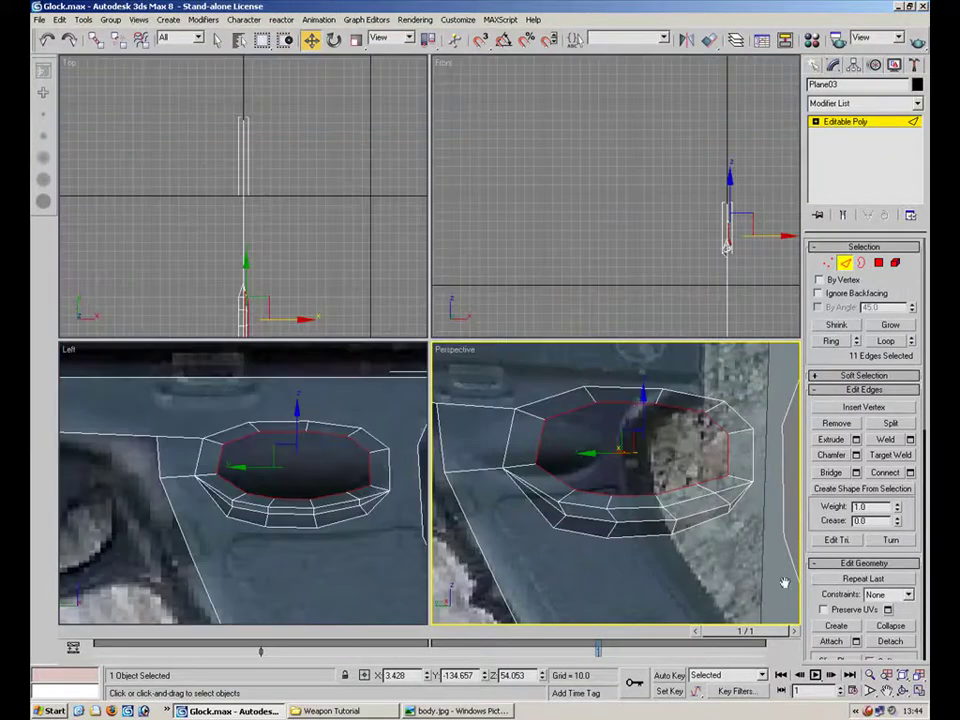
pyautogui.moveTo(666, 467); pyautogui.dragTo(614, 441, button='middle')
pyautogui.moveTo(399, 512); pyautogui.dragTo(392, 502, button='middle')
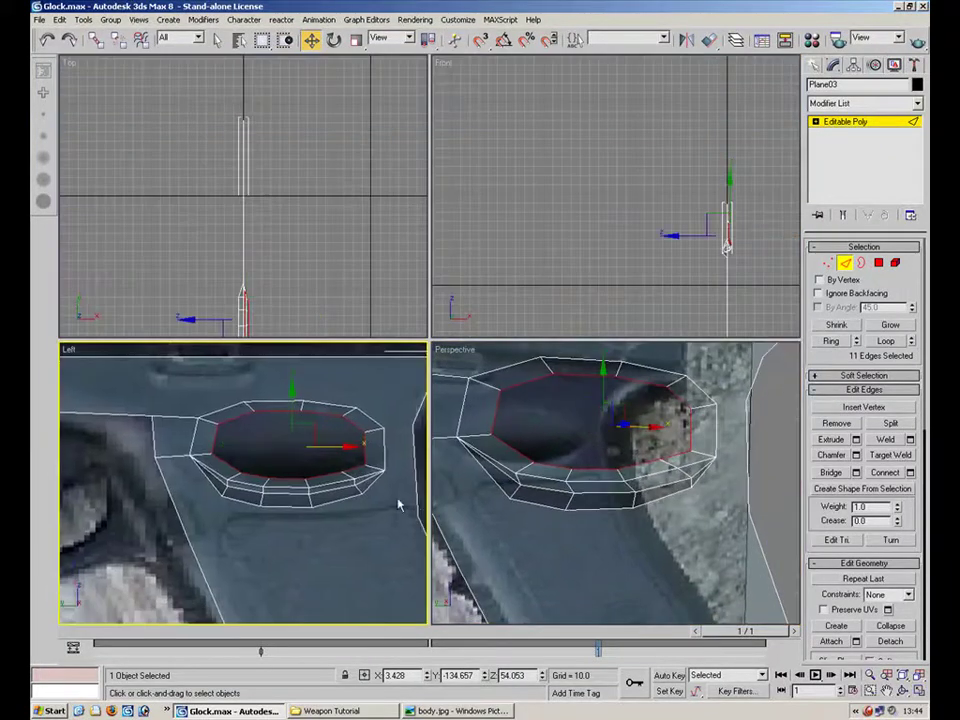
pyautogui.hotkey('alt', 'w')
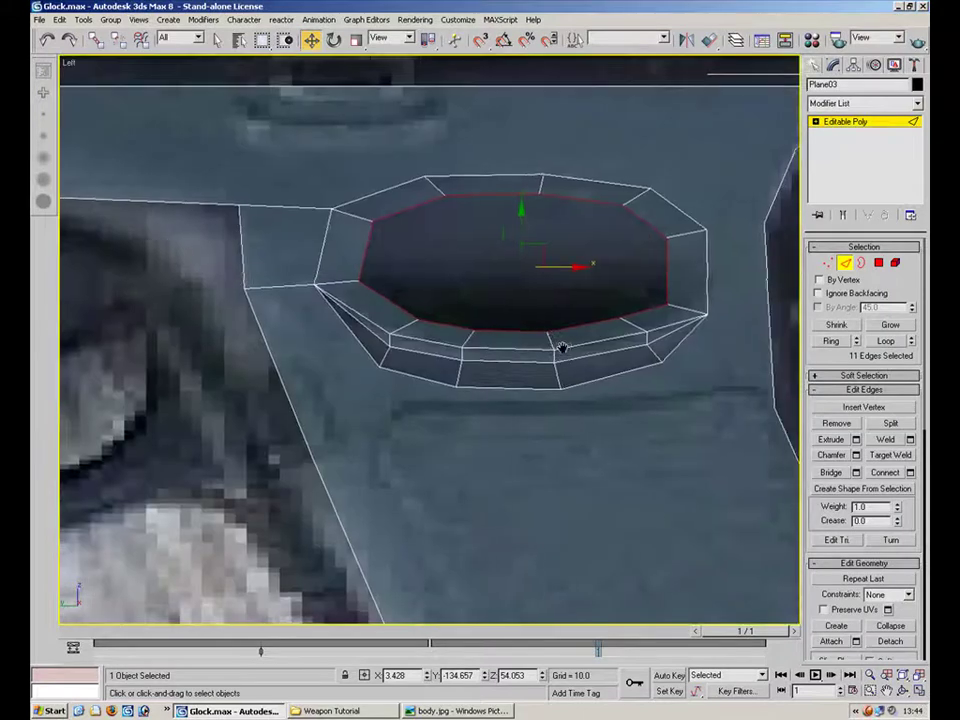
pyautogui.moveTo(570, 343); pyautogui.dragTo(420, 374, button='middle')
pyautogui.press('1')
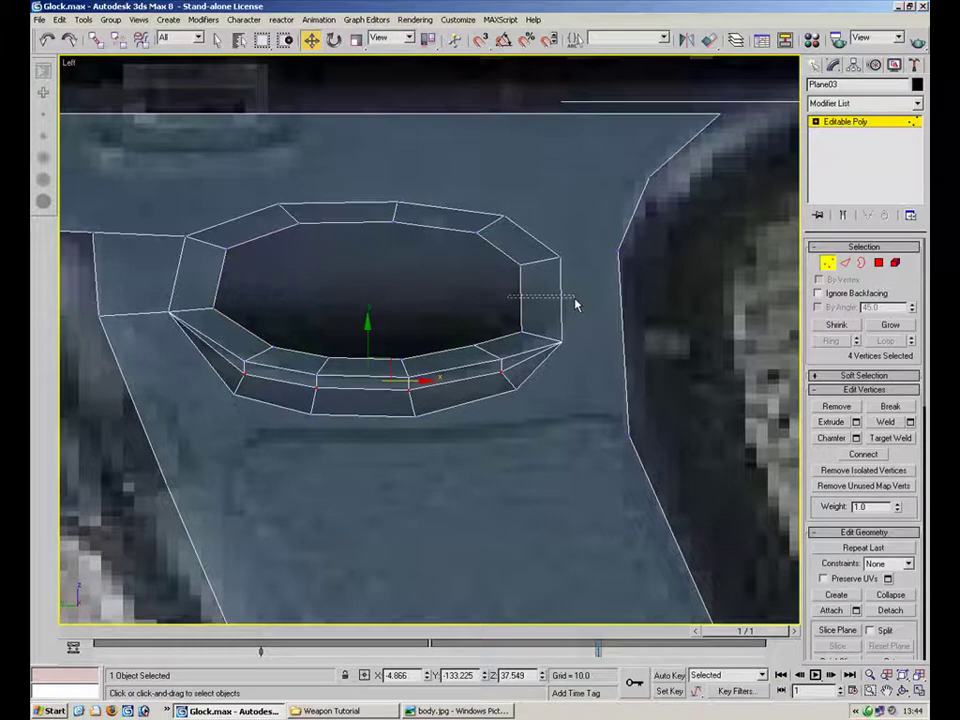
pyautogui.press('2')
pyautogui.click(520, 326)
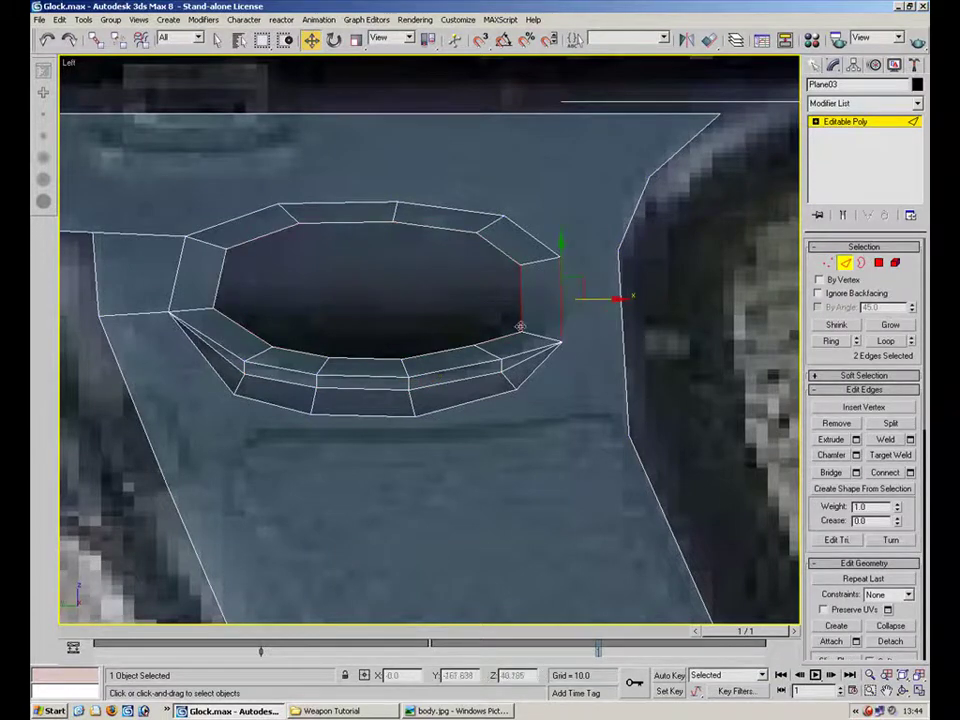
pyautogui.click(886, 473)
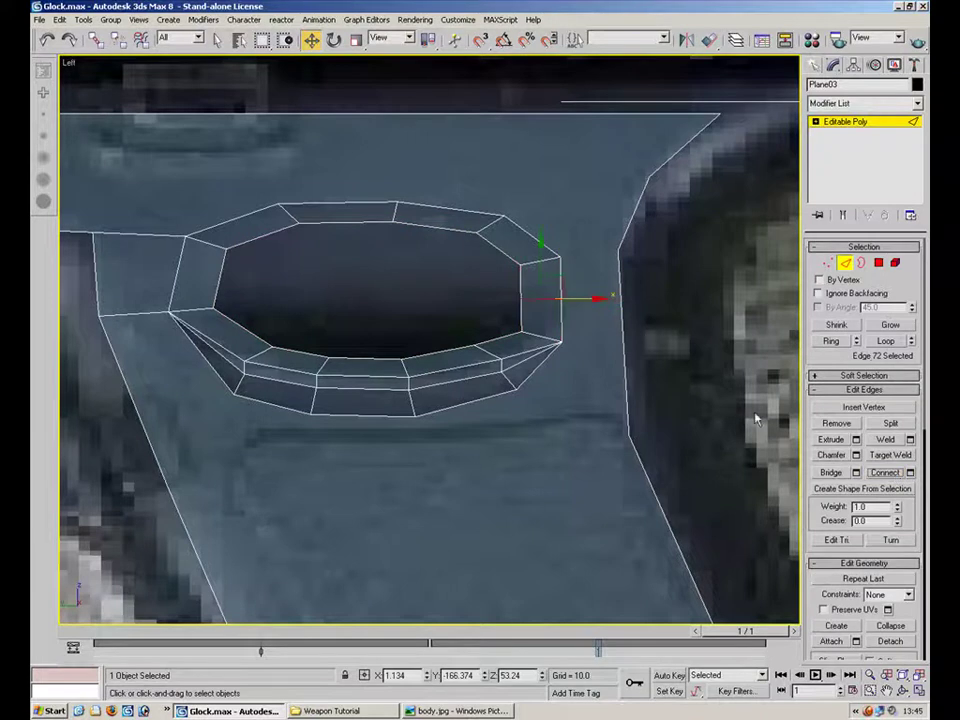
# Move the new rear cross edge's two vertices rearward to Y -167.976 to round off the recess's end.
pyautogui.scroll(3, 609, 332)
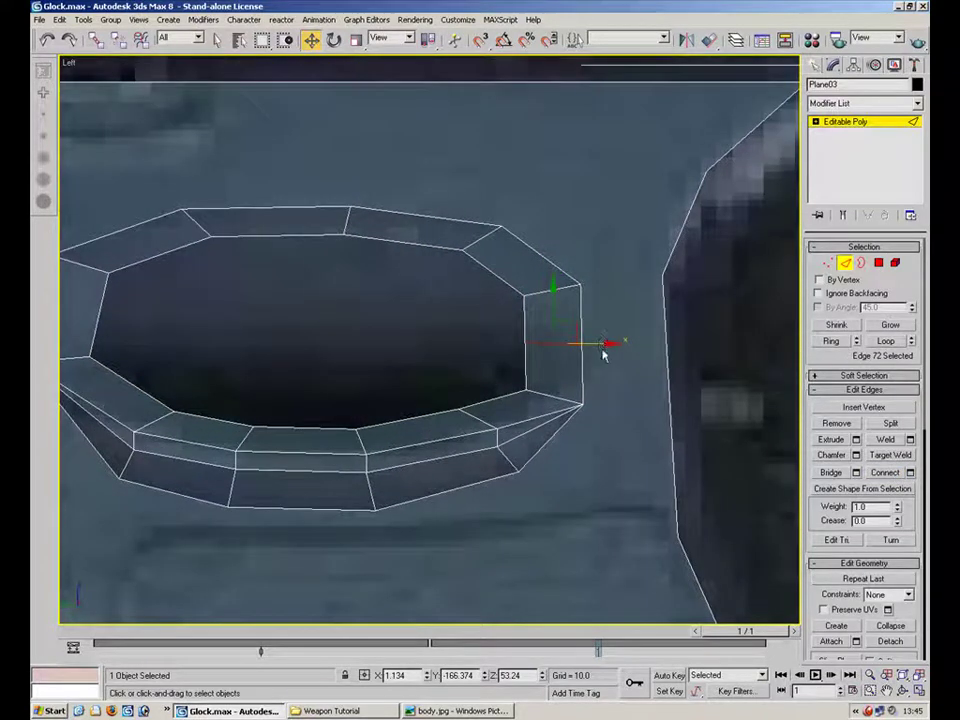
pyautogui.press('1')
pyautogui.moveTo(598, 342); pyautogui.dragTo(610, 343)
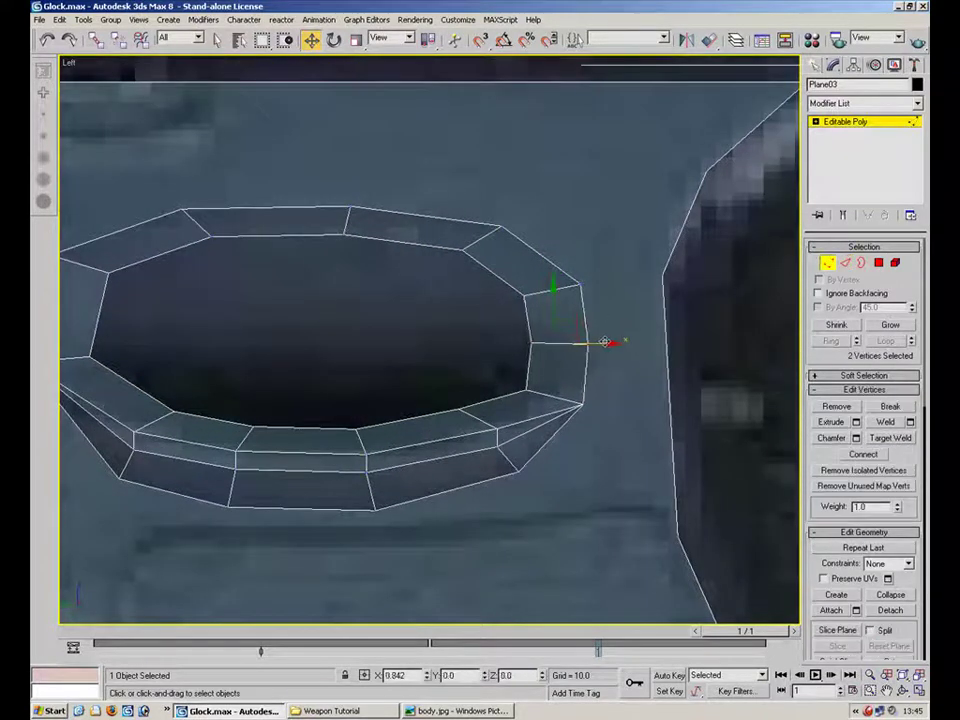
# Lower the inner ring's upper front vertex slightly to smooth the front of the opening.
pyautogui.moveTo(295, 357); pyautogui.dragTo(497, 356, button='middle')
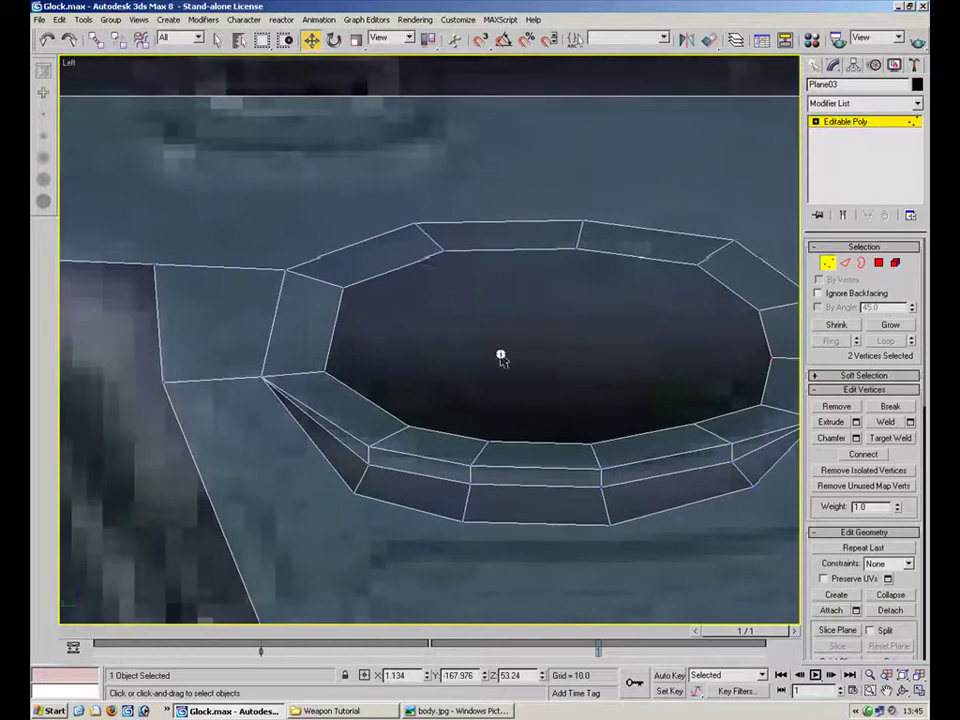
pyautogui.moveTo(284, 297); pyautogui.dragTo(371, 291)
pyautogui.click(344, 288)
pyautogui.moveTo(368, 350); pyautogui.dragTo(313, 389)
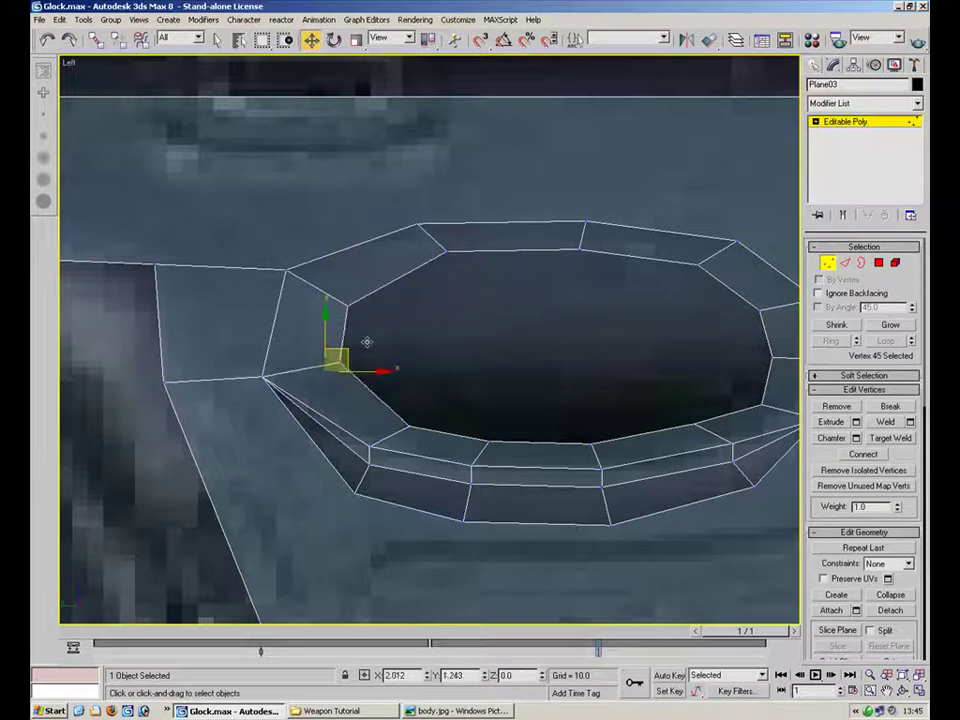
# Move the recess outline's lower front corner vertex rearward about 2.2 units and its lower rear corner vertex forward to Y -168.358.
pyautogui.click(256, 386)
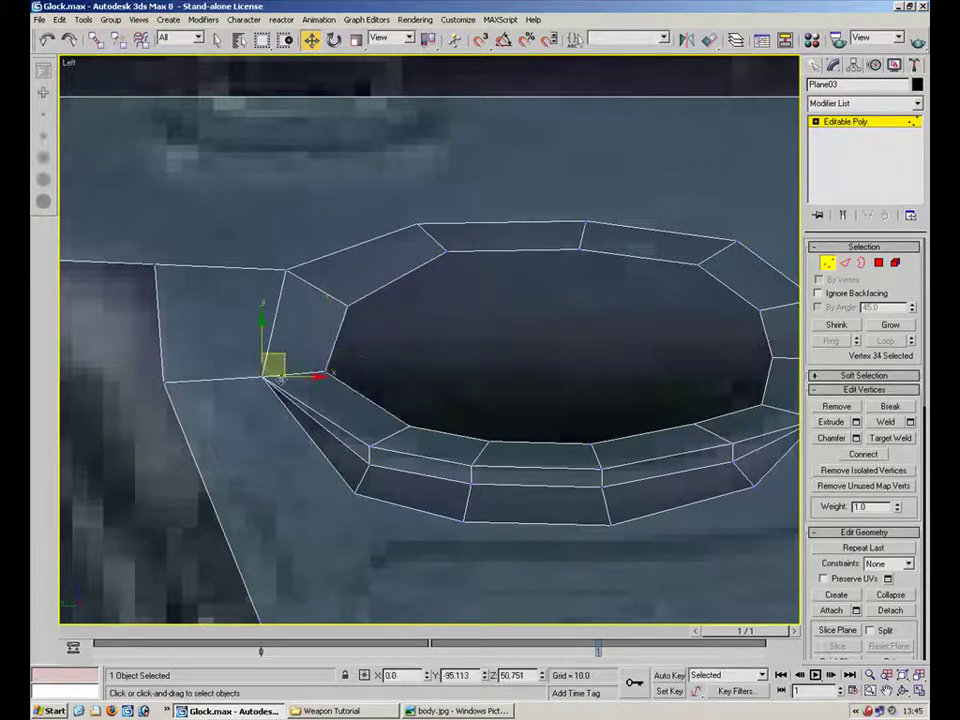
pyautogui.moveTo(310, 377); pyautogui.dragTo(318, 377)
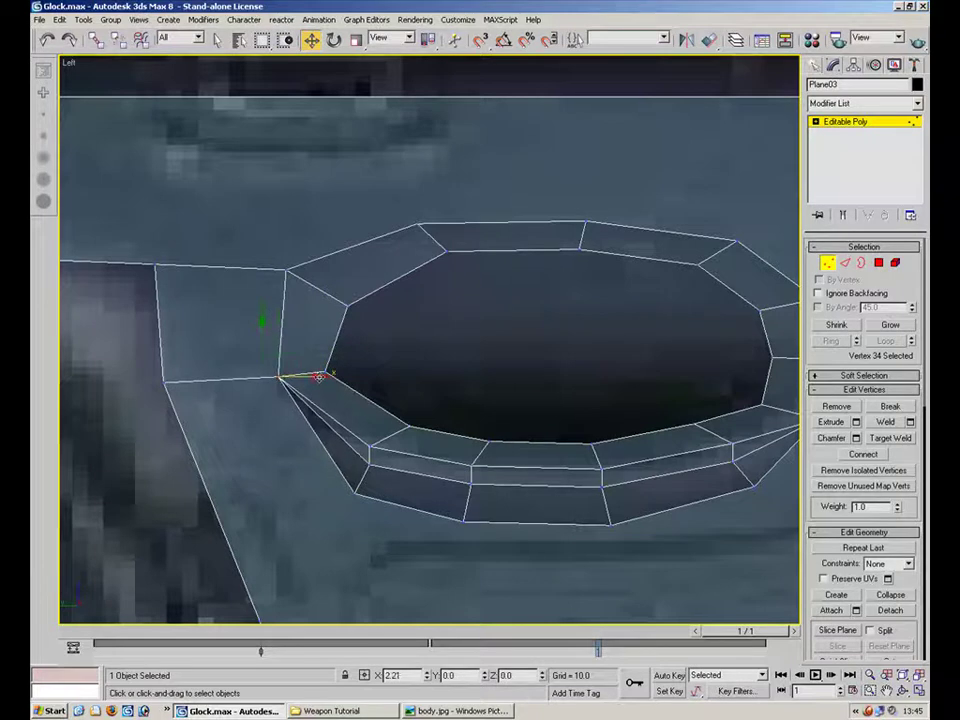
pyautogui.moveTo(531, 373); pyautogui.dragTo(468, 337, button='middle')
pyautogui.click(740, 401)
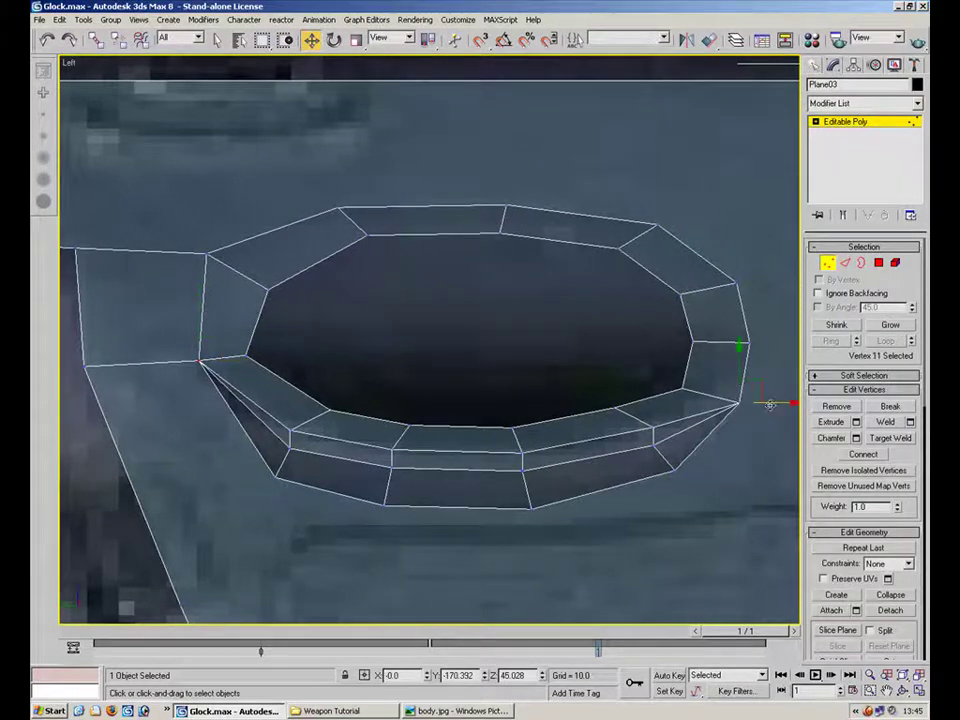
pyautogui.moveTo(762, 401); pyautogui.dragTo(741, 401)
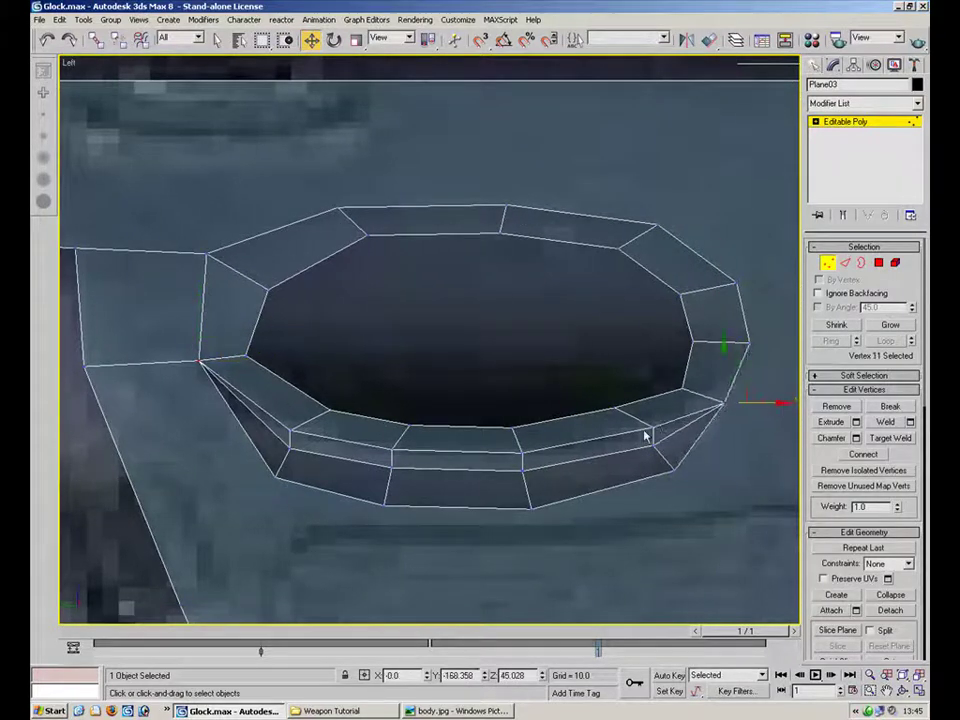
# Shift the shelf's four inner vertices to align its cross edges with the inner ring, placing the front one at Y -111.021, Z 41.047.
pyautogui.click(663, 412)
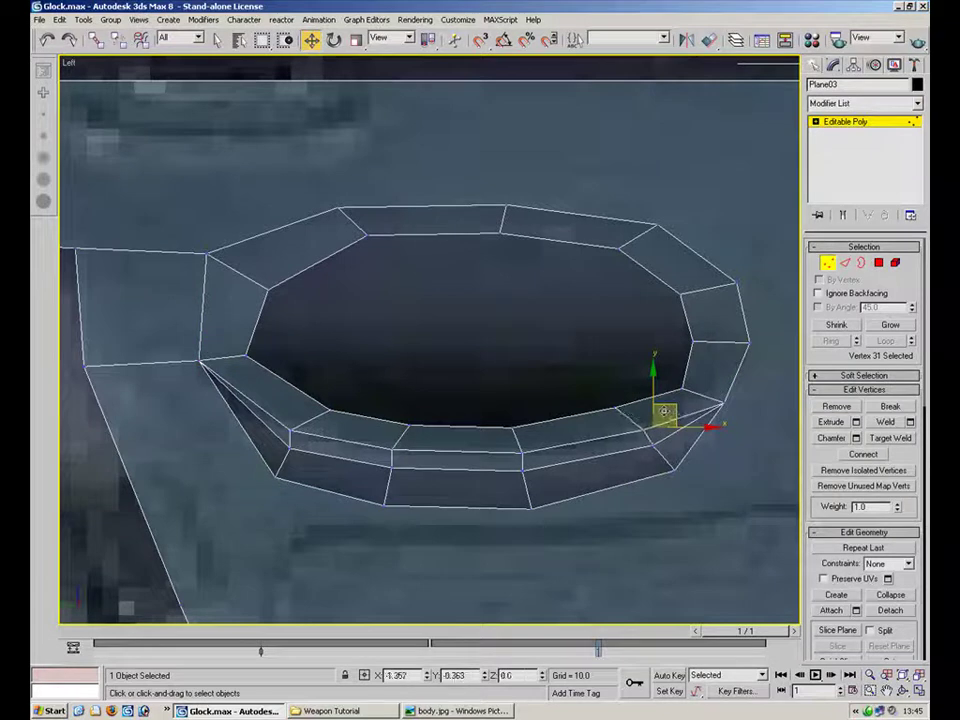
pyautogui.moveTo(663, 412); pyautogui.dragTo(654, 420)
pyautogui.moveTo(507, 463); pyautogui.dragTo(507, 463)
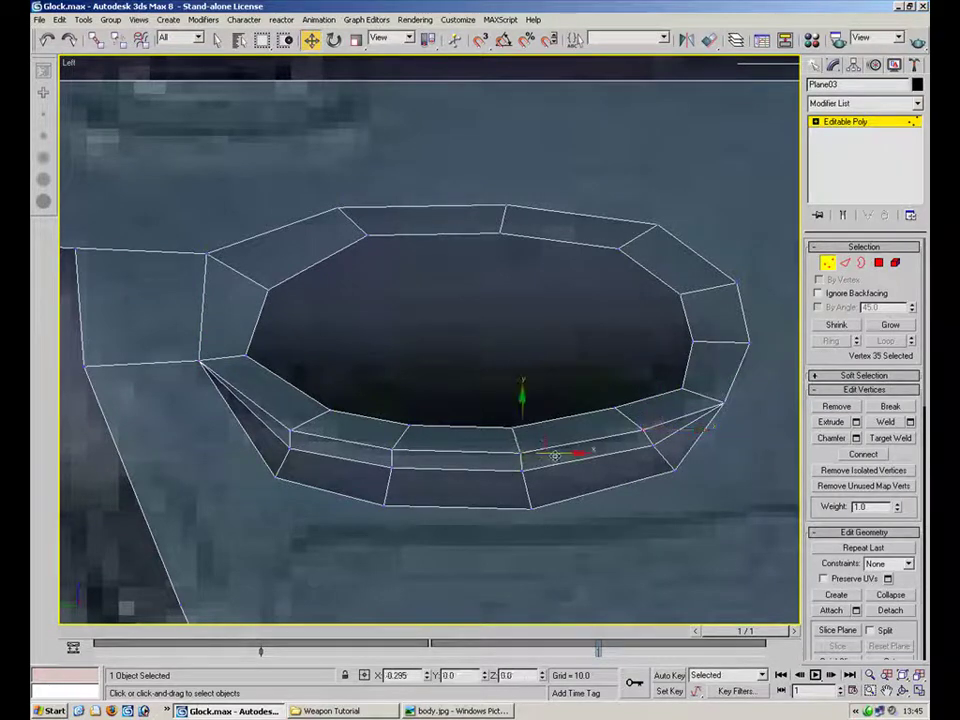
pyautogui.click(415, 446)
pyautogui.moveTo(413, 441); pyautogui.dragTo(434, 455)
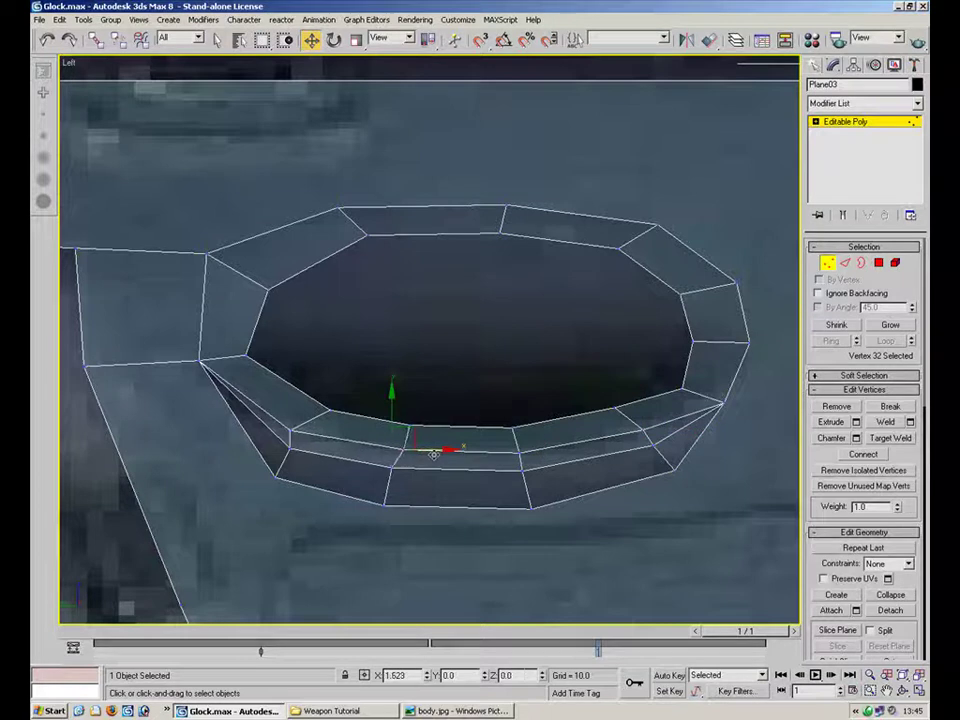
pyautogui.click(292, 428)
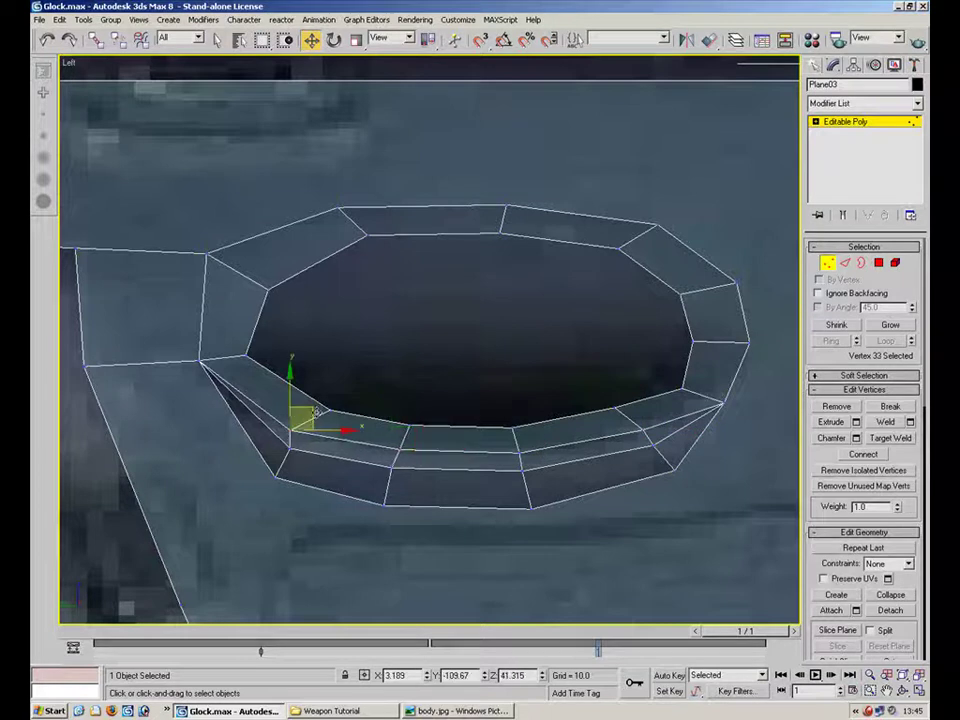
pyautogui.moveTo(326, 415); pyautogui.dragTo(336, 415)
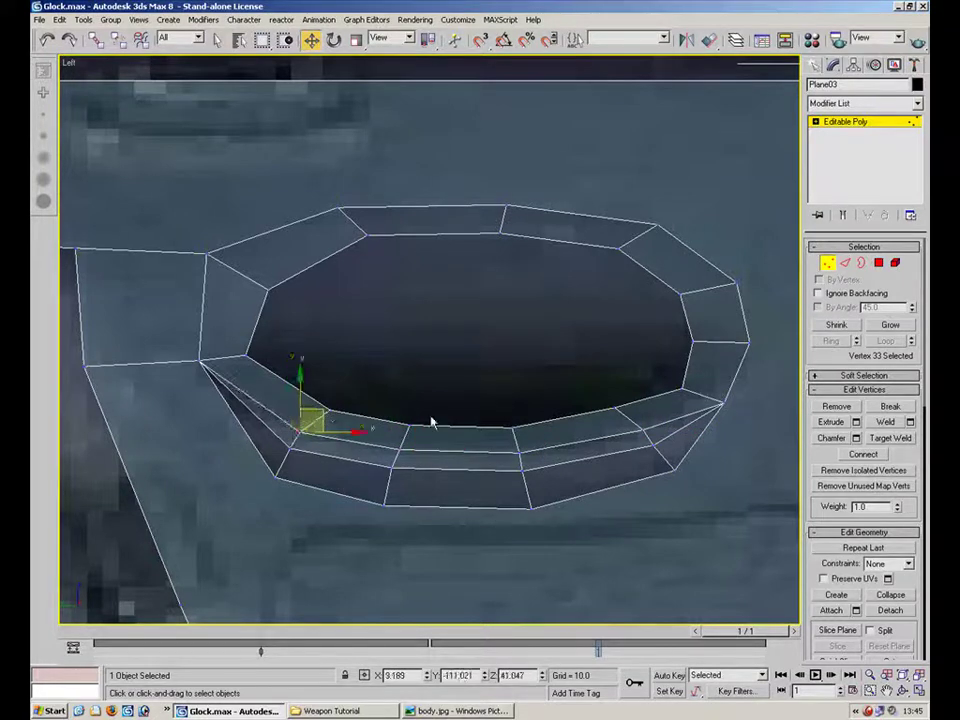
# Move the recess outline's upper front vertex down and rearward to round the front of the outline.
pyautogui.click(328, 338)
pyautogui.moveTo(235, 228); pyautogui.dragTo(158, 280)
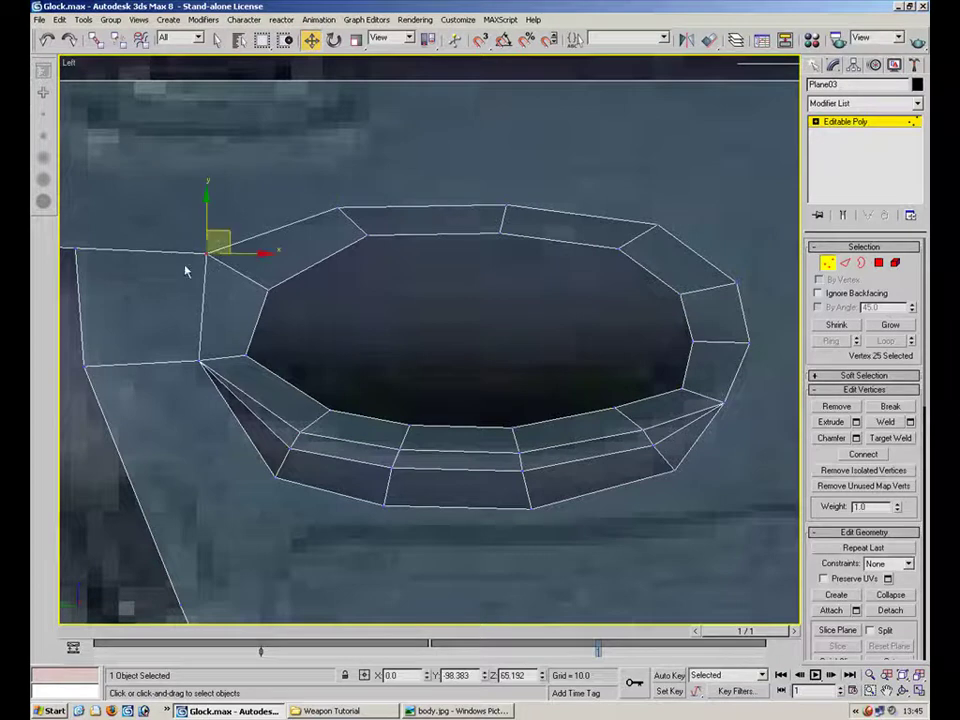
pyautogui.moveTo(228, 236); pyautogui.dragTo(245, 247)
# Lower the inner ring's three top vertices together to widen the upper part of the recess wall.
pyautogui.moveTo(547, 256); pyautogui.dragTo(338, 261)
pyautogui.keyDown('ctrl'); pyautogui.moveTo(530, 230); pyautogui.dragTo(466, 244); pyautogui.keyUp('ctrl')
pyautogui.moveTo(490, 193); pyautogui.dragTo(487, 222)
# Move the inner ring's three rear vertices down and forward into a rounded rear end.
pyautogui.click(681, 294)
pyautogui.moveTo(699, 279); pyautogui.dragTo(688, 292)
pyautogui.moveTo(702, 326); pyautogui.dragTo(690, 371)
pyautogui.click(685, 390)
pyautogui.moveTo(678, 293); pyautogui.dragTo(701, 298)
pyautogui.moveTo(673, 356); pyautogui.dragTo(708, 332)
# Round the inner ring's front end by moving its upper front and front vertices rearward and its lower front vertex up and forward.
pyautogui.click(480, 342)
pyautogui.click(270, 289)
pyautogui.click(398, 257)
pyautogui.moveTo(304, 284)
pyautogui.mouseDown()
pyautogui.moveTo(234, 306)
pyautogui.moveTo(315, 282)
pyautogui.mouseUp()
pyautogui.moveTo(285, 324); pyautogui.dragTo(301, 355)
pyautogui.click(331, 409)
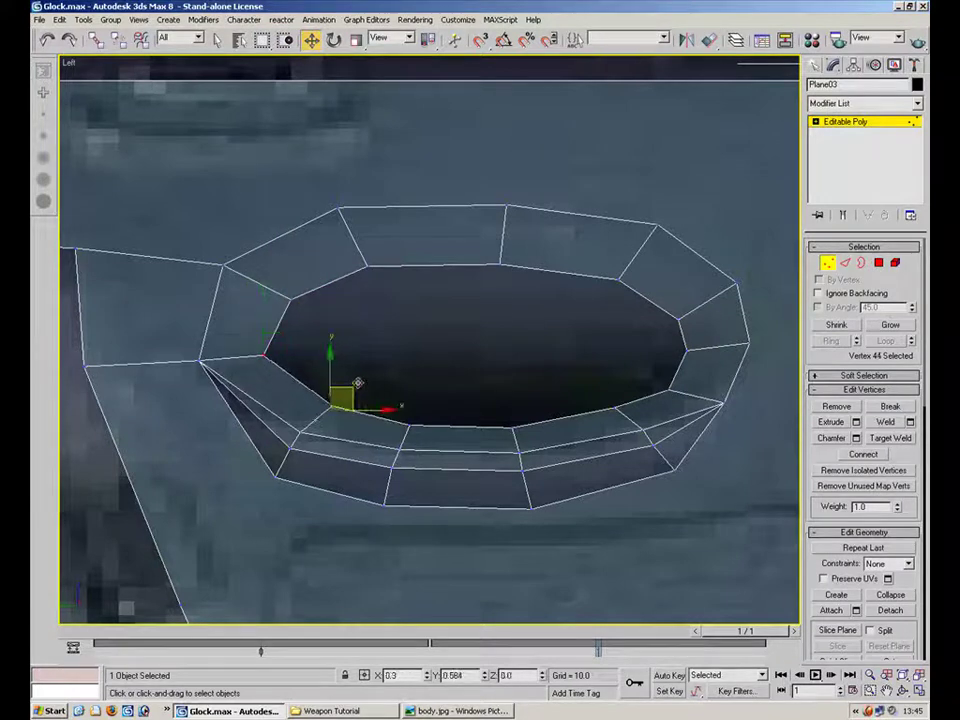
pyautogui.click(329, 352)
pyautogui.moveTo(354, 394)
pyautogui.mouseDown()
pyautogui.moveTo(315, 413)
pyautogui.moveTo(340, 384)
pyautogui.mouseUp()
# Nudge the inner ring's upper rear vertex and raise its two middle bottom vertices slightly to even out the recess wall.
pyautogui.click(412, 424)
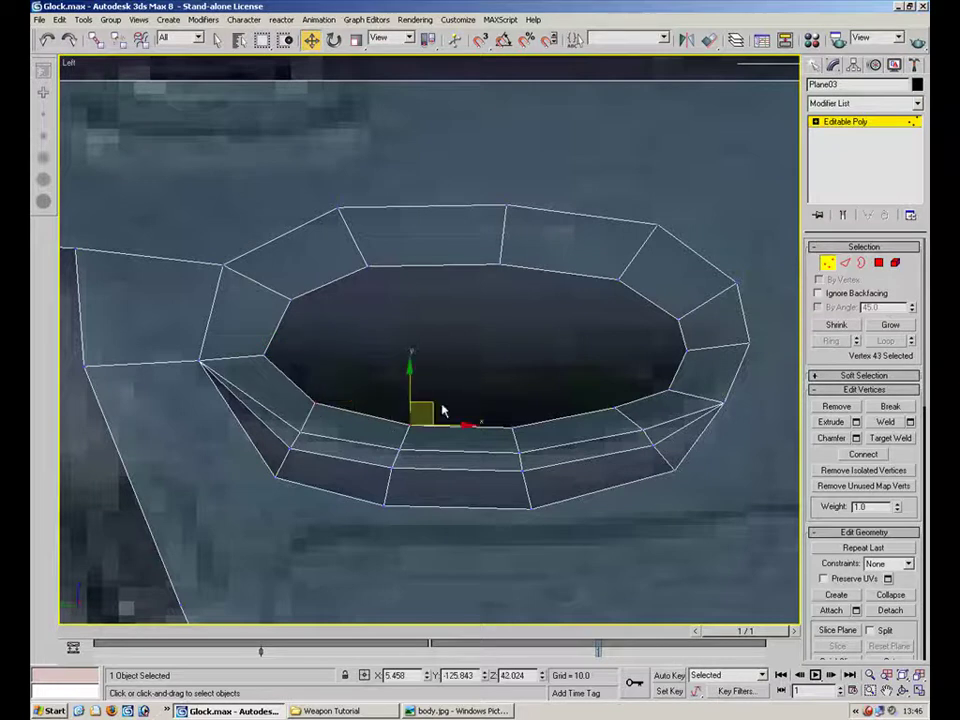
pyautogui.click(641, 378)
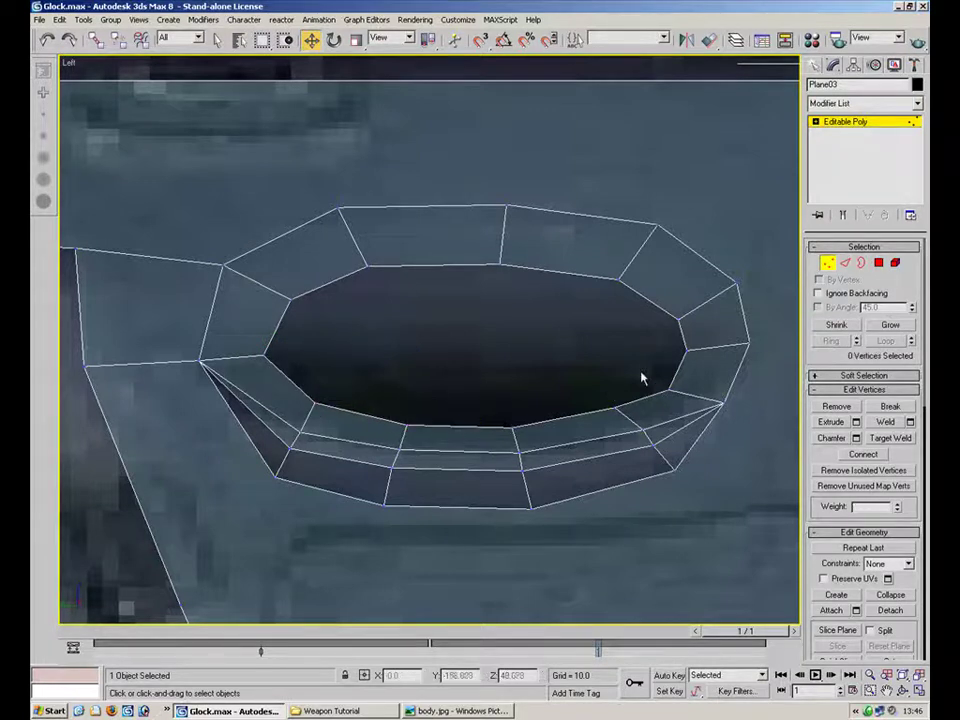
pyautogui.click(690, 314)
pyautogui.click(724, 364)
pyautogui.click(698, 339)
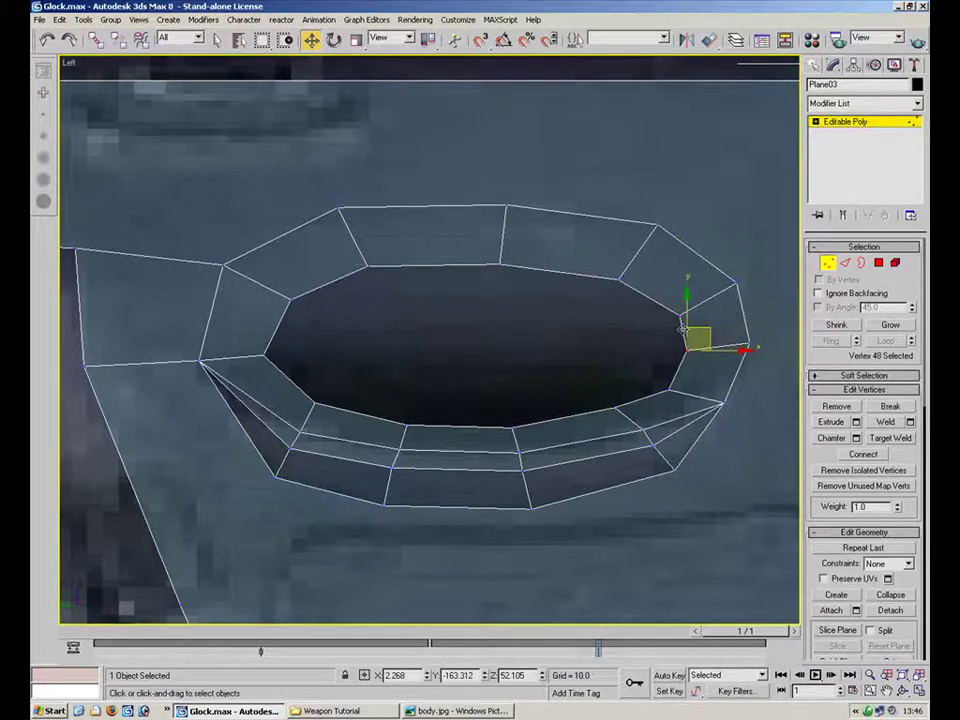
pyautogui.click(316, 404)
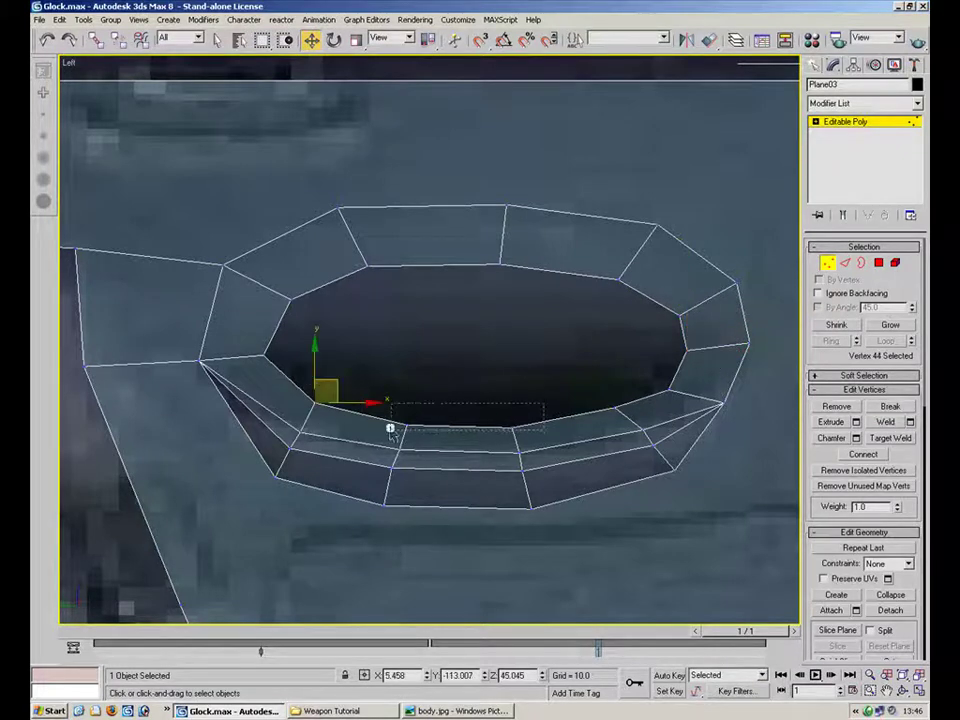
pyautogui.moveTo(393, 436); pyautogui.dragTo(393, 434)
# Shift the inner ring's lower front vertex slightly and move its front vertex rearward to Y -108.269, Z 51.464.
pyautogui.click(316, 404)
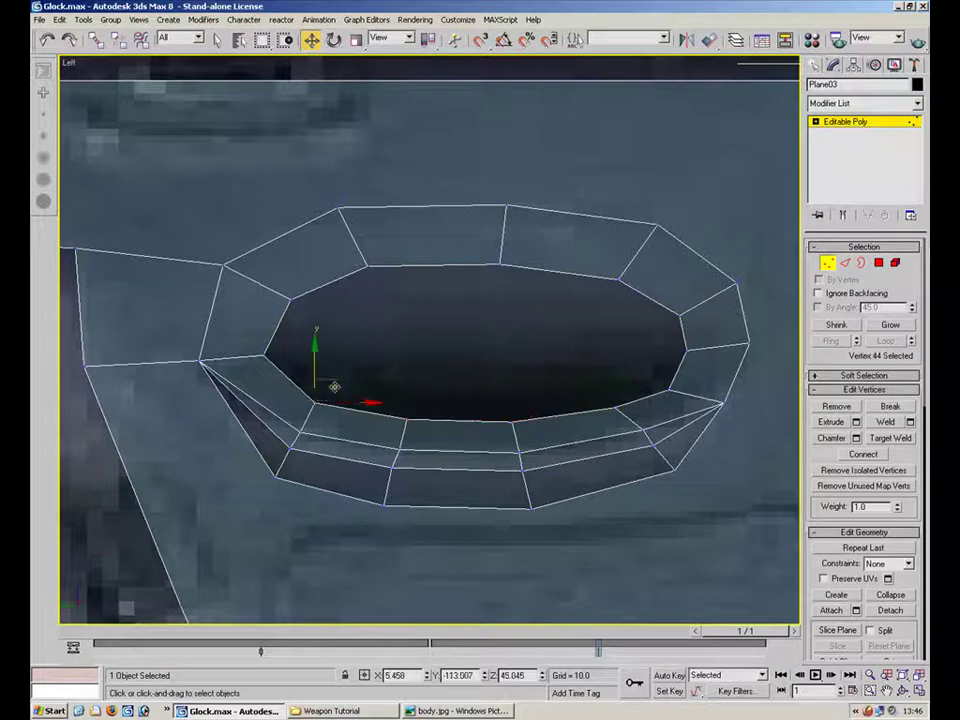
pyautogui.click(395, 351)
pyautogui.moveTo(241, 367); pyautogui.dragTo(238, 368)
pyautogui.moveTo(306, 355); pyautogui.dragTo(322, 355)
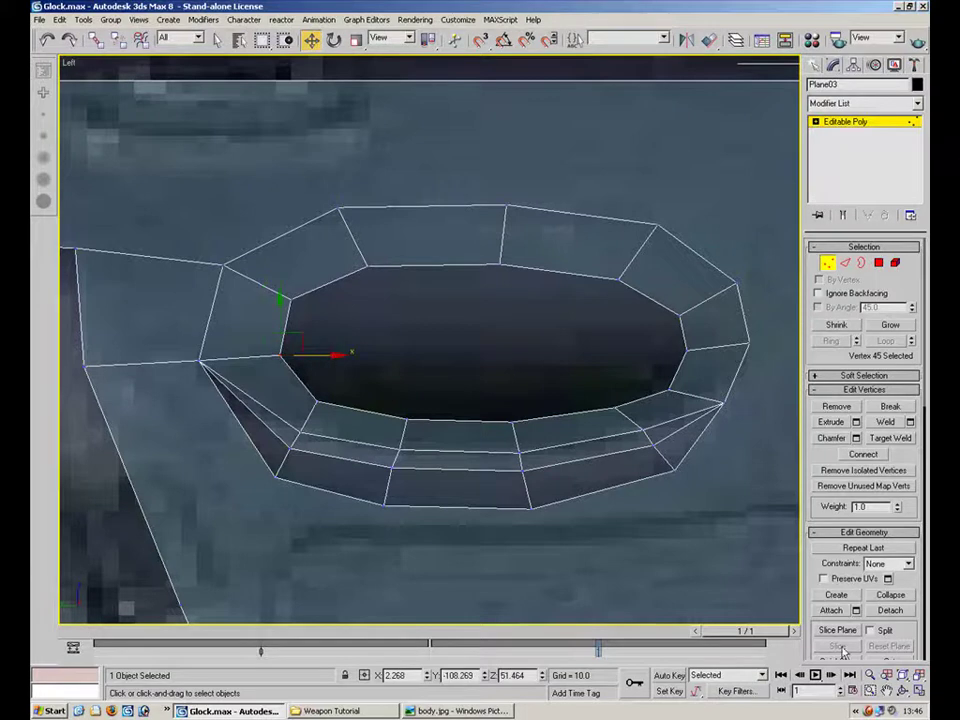
# In the Perspective view, pull the four vertices along the shelf's inner edge outward from the frame along X.
pyautogui.click(918, 689)
pyautogui.moveTo(659, 492); pyautogui.dragTo(641, 521, button='middle')
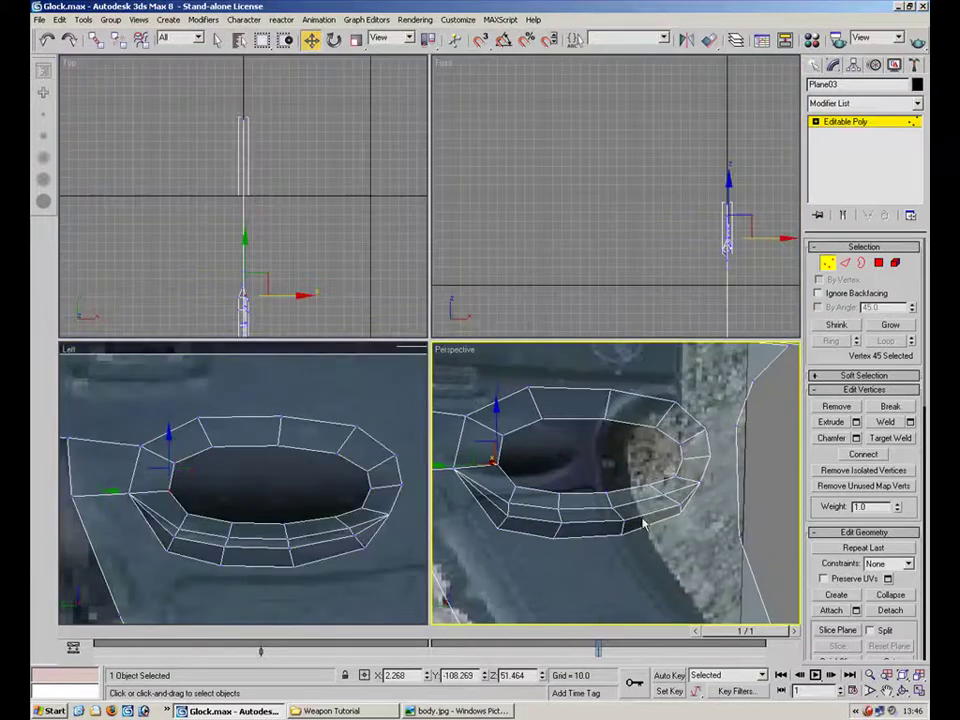
pyautogui.press(',')
pyautogui.hotkey('alt', 'w')
pyautogui.keyDown('alt'); pyautogui.moveTo(502, 331); pyautogui.dragTo(588, 296, button='middle'); pyautogui.keyUp('alt')
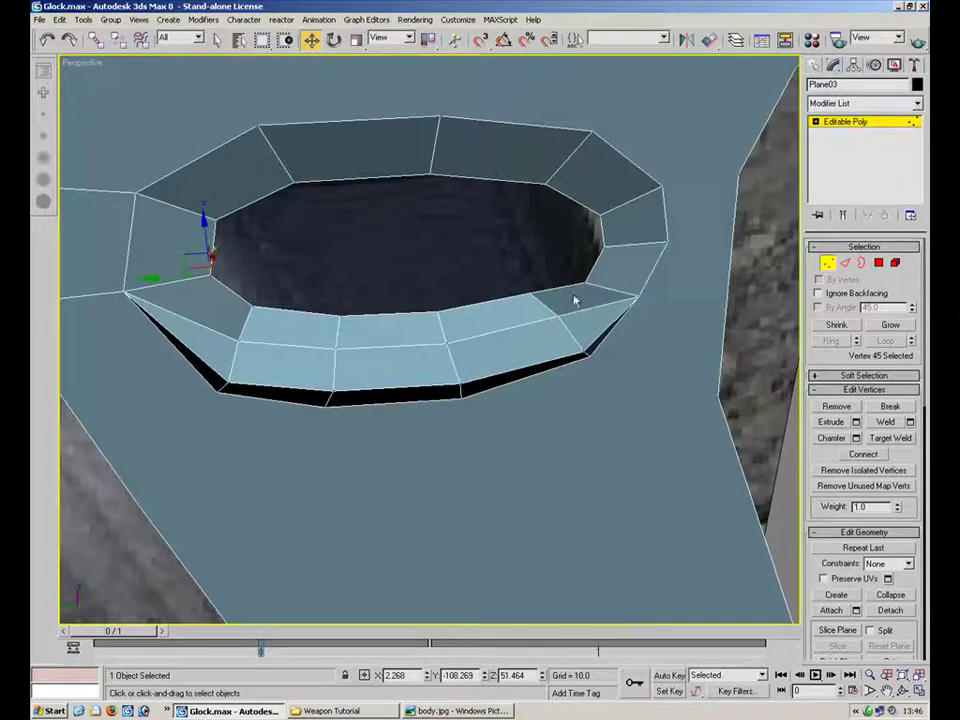
pyautogui.click(237, 330)
pyautogui.keyDown('ctrl'); pyautogui.click(335, 347); pyautogui.keyUp('ctrl')
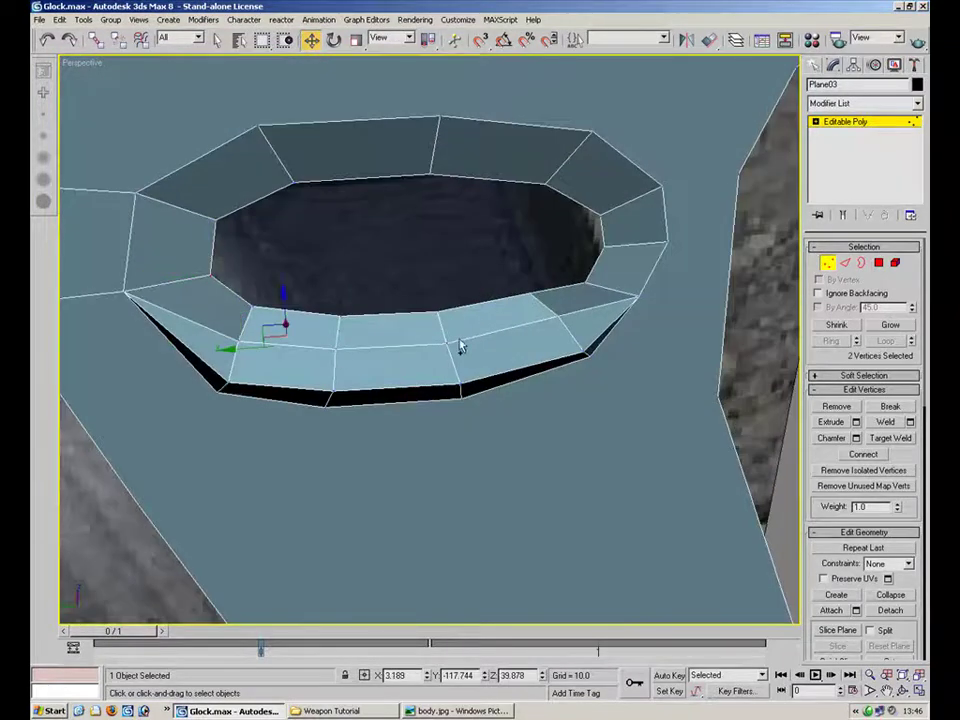
pyautogui.keyDown('ctrl'); pyautogui.click(452, 348); pyautogui.keyUp('ctrl')
pyautogui.keyDown('ctrl'); pyautogui.click(557, 316); pyautogui.keyUp('ctrl')
pyautogui.keyDown('alt'); pyautogui.moveTo(520, 316); pyautogui.dragTo(376, 325, button='middle'); pyautogui.keyUp('alt')
pyautogui.moveTo(566, 380); pyautogui.dragTo(583, 391)
pyautogui.keyDown('alt'); pyautogui.moveTo(583, 391); pyautogui.dragTo(499, 381, button='middle'); pyautogui.keyUp('alt')
pyautogui.moveTo(533, 378); pyautogui.dragTo(531, 370)
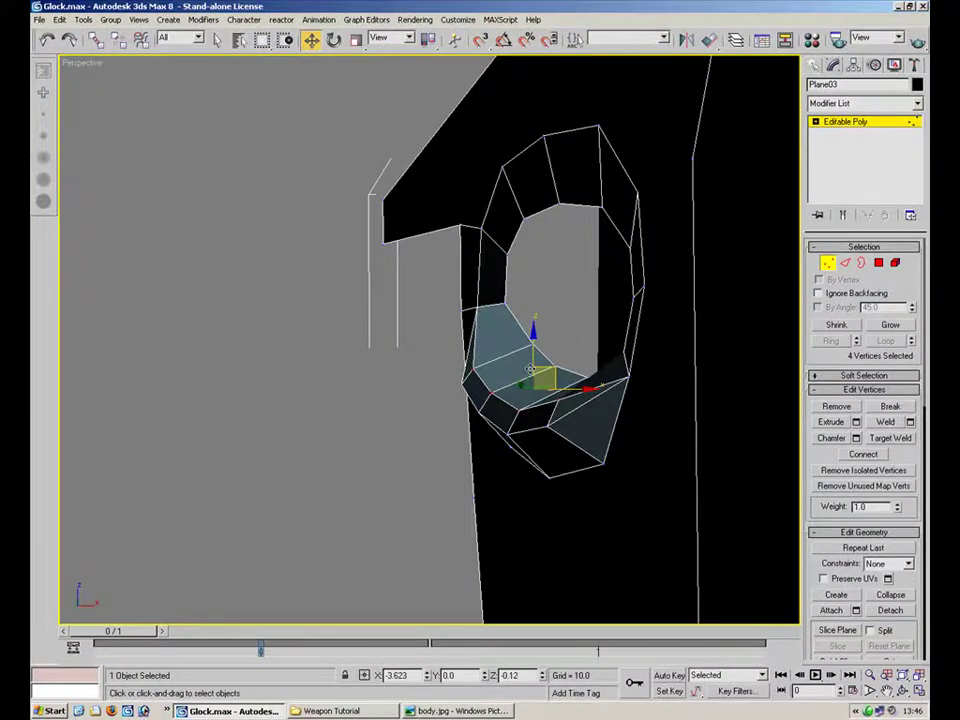
# Fine-tune how far the shelf's vertices stand out from the frame along X.
pyautogui.keyDown('alt'); pyautogui.moveTo(531, 370); pyautogui.dragTo(808, 346, button='middle'); pyautogui.keyUp('alt')
pyautogui.moveTo(307, 396); pyautogui.dragTo(311, 396)
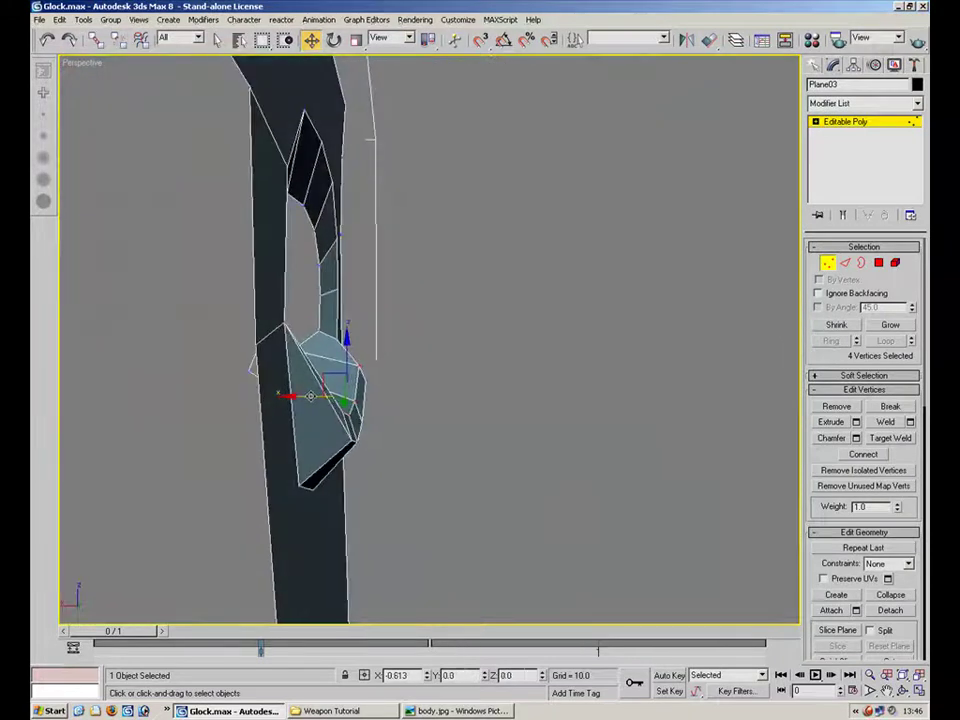
pyautogui.keyDown('alt'); pyautogui.moveTo(452, 392); pyautogui.dragTo(276, 403, button='middle'); pyautogui.keyUp('alt')
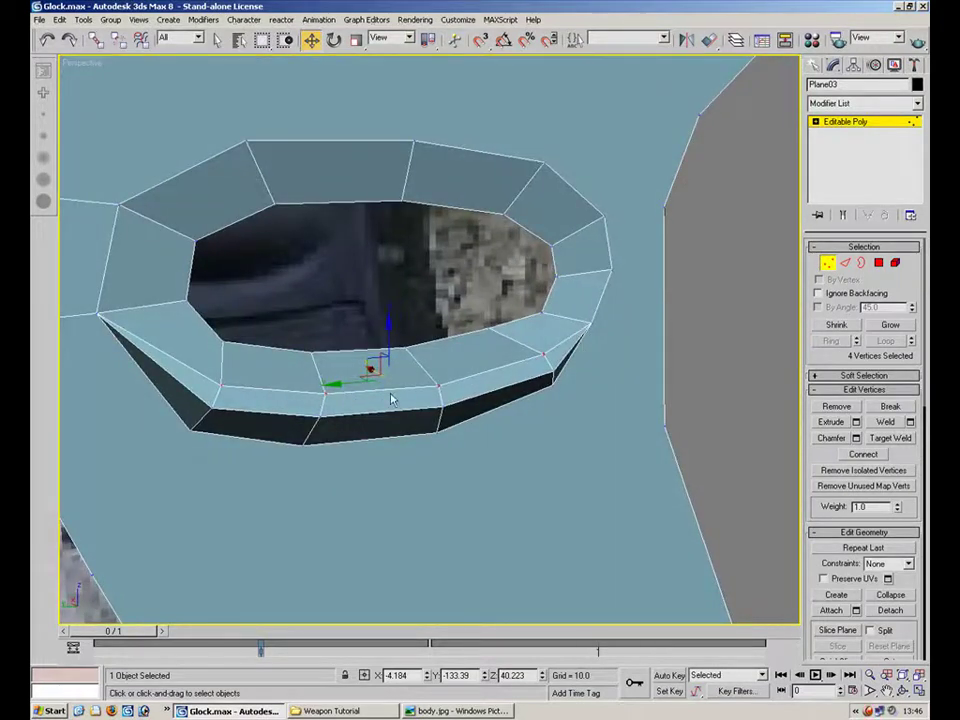
pyautogui.keyDown('alt'); pyautogui.moveTo(385, 398); pyautogui.dragTo(274, 347, button='middle'); pyautogui.keyUp('alt')
pyautogui.moveTo(347, 345); pyautogui.dragTo(521, 452)
pyautogui.moveTo(543, 402)
pyautogui.mouseDown()
pyautogui.moveTo(568, 403)
pyautogui.moveTo(559, 402)
pyautogui.mouseUp()
pyautogui.keyDown('alt'); pyautogui.moveTo(559, 402); pyautogui.dragTo(641, 443, button='middle'); pyautogui.keyUp('alt')
# Flatten the inner ring by matching the X position of its lower vertices to the upper vertices' 2.268.
pyautogui.click(658, 301)
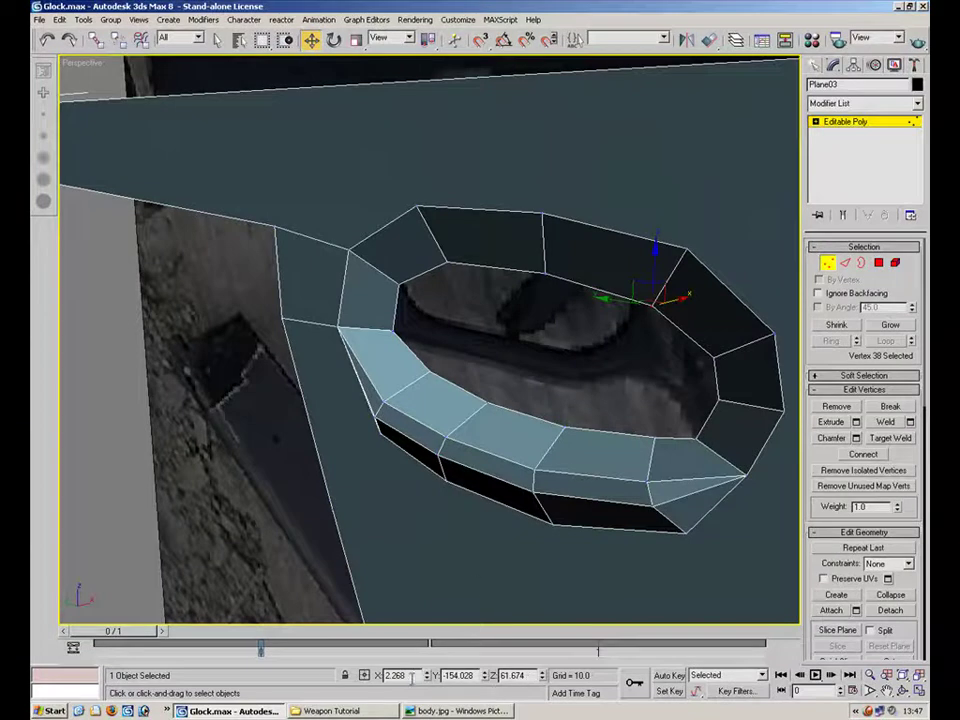
pyautogui.click(545, 266)
pyautogui.keyDown('alt'); pyautogui.moveTo(519, 444); pyautogui.dragTo(677, 494, button='middle'); pyautogui.keyUp('alt')
pyautogui.click(598, 286)
pyautogui.click(500, 273)
pyautogui.click(403, 274)
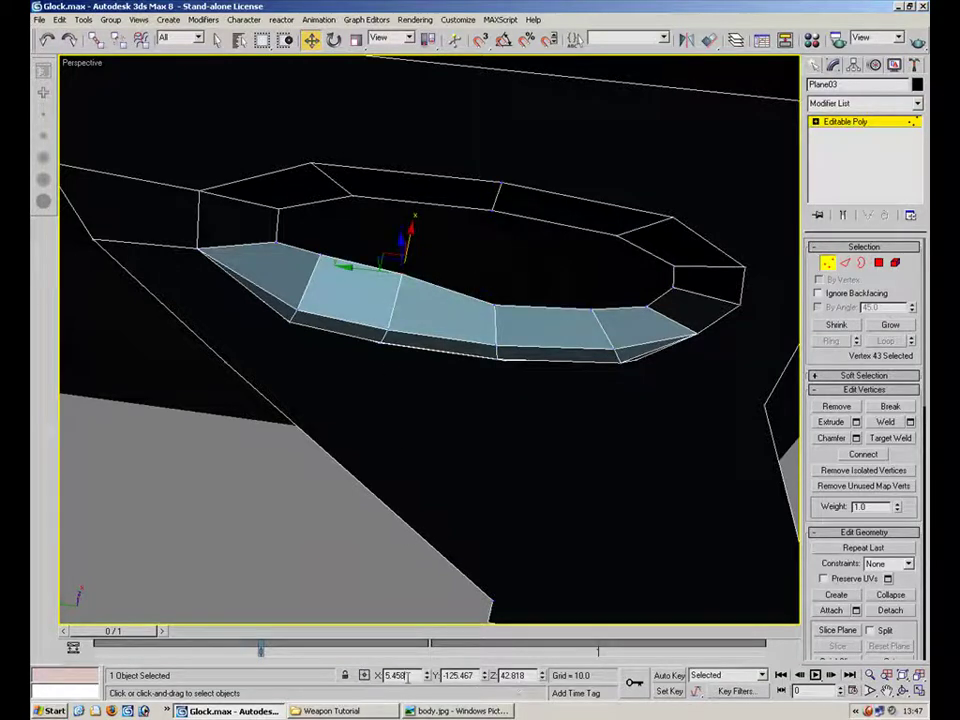
pyautogui.click(321, 257)
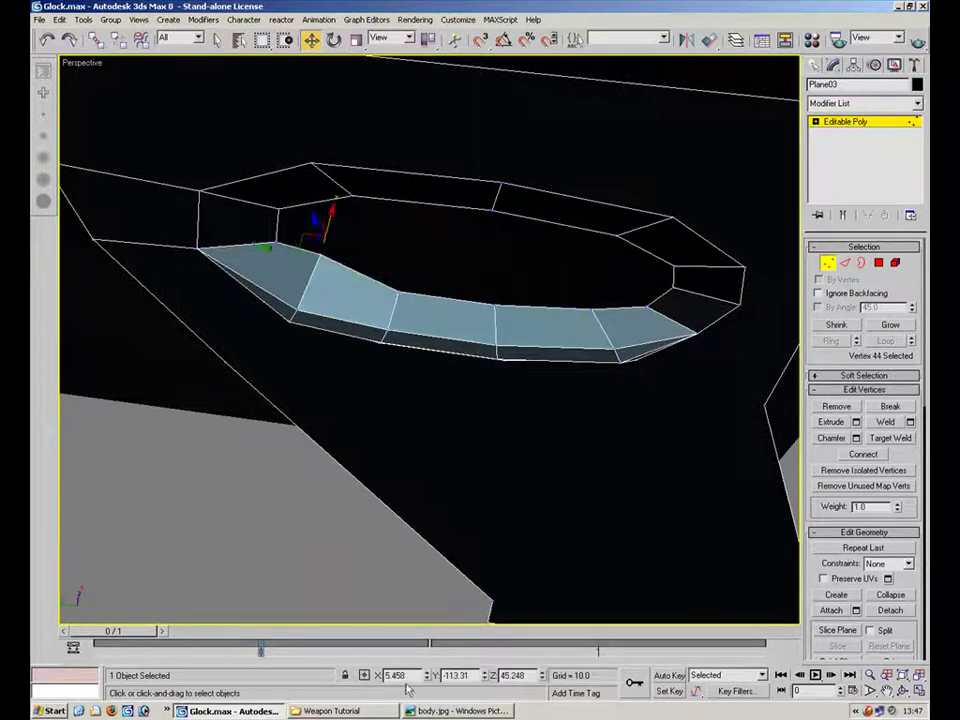
pyautogui.click(267, 257)
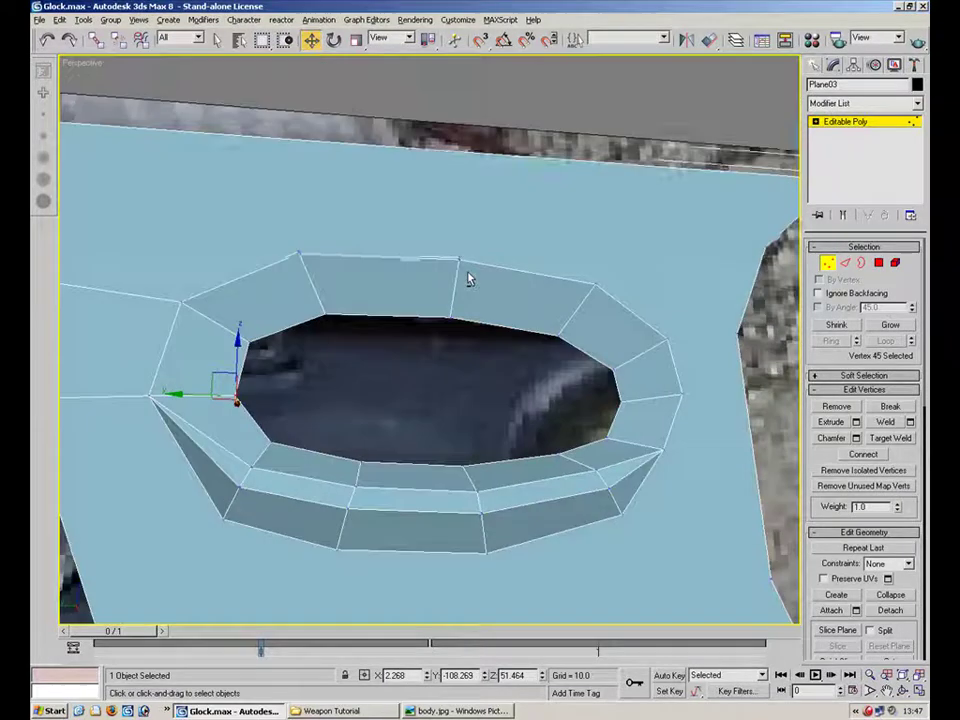
# Close the recess opening by creating a polygon through all the inner ring's vertices.
pyautogui.moveTo(467, 274)
pyautogui.keyDown('alt'); pyautogui.mouseDown(button='middle')
pyautogui.moveTo(443, 304)
pyautogui.moveTo(703, 315)
pyautogui.mouseUp(button='middle'); pyautogui.keyUp('alt')
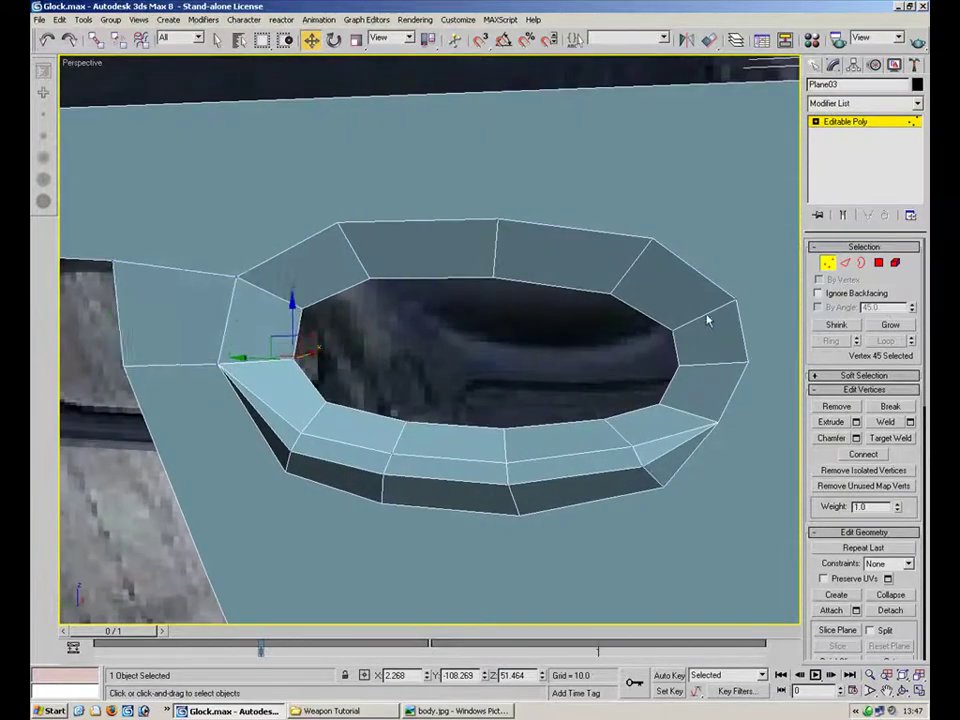
pyautogui.click(878, 262)
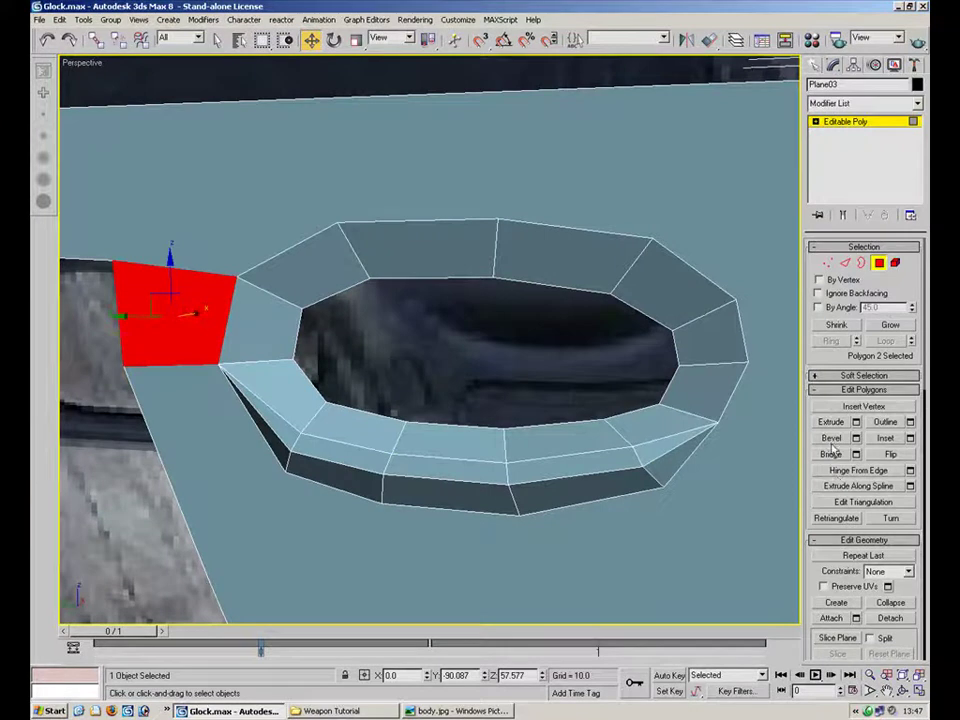
pyautogui.click(876, 266)
pyautogui.click(878, 264)
pyautogui.click(600, 355)
pyautogui.click(850, 603)
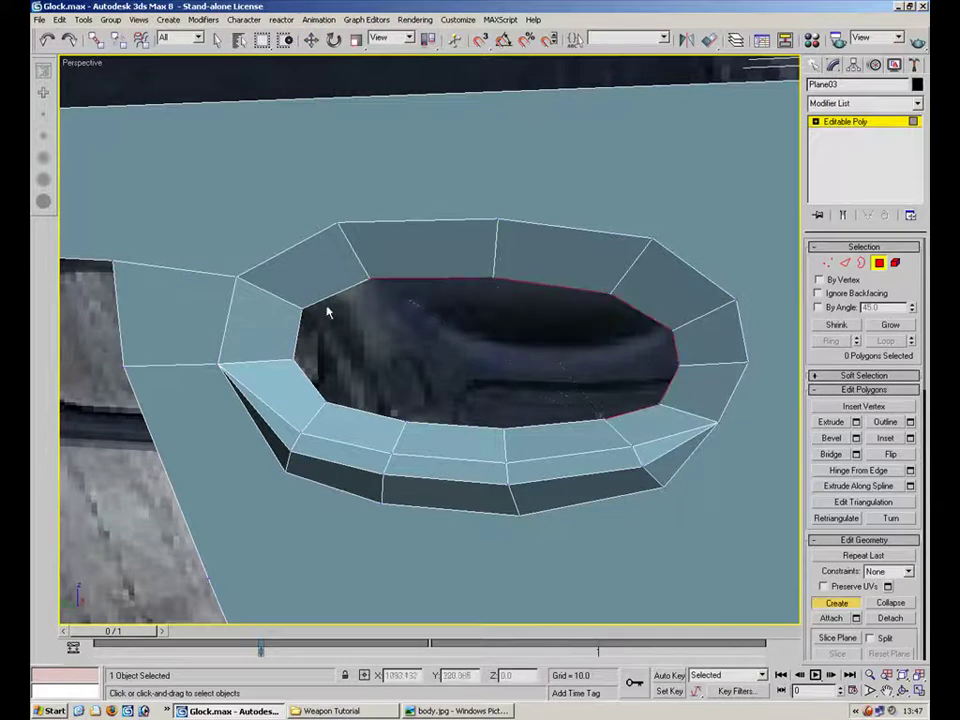
pyautogui.click(325, 402)
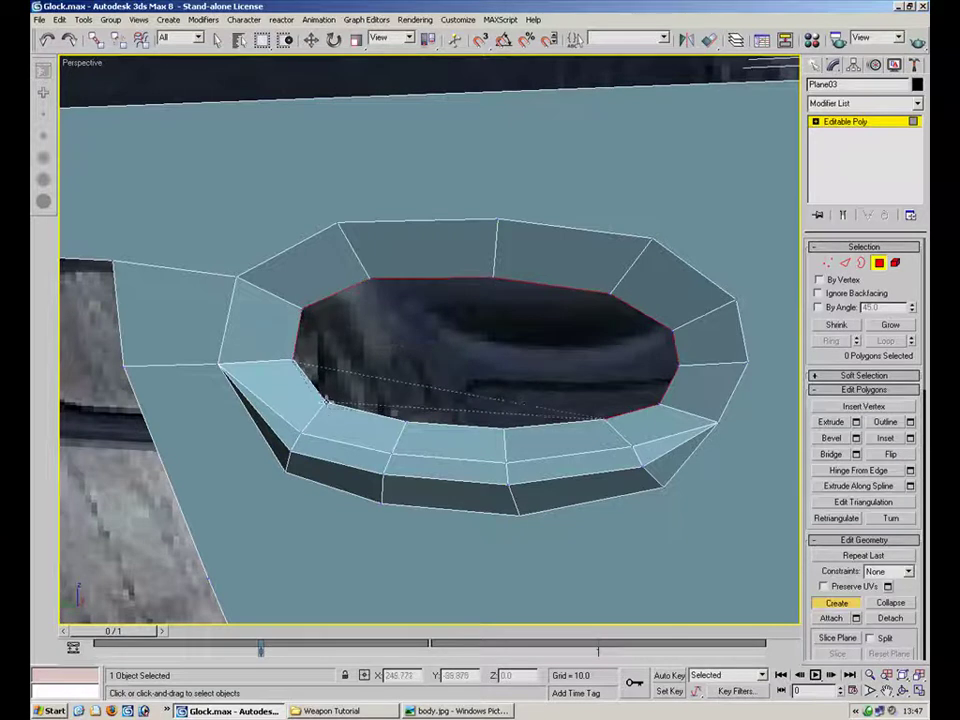
pyautogui.click(404, 423)
pyautogui.click(502, 431)
pyautogui.click(503, 436)
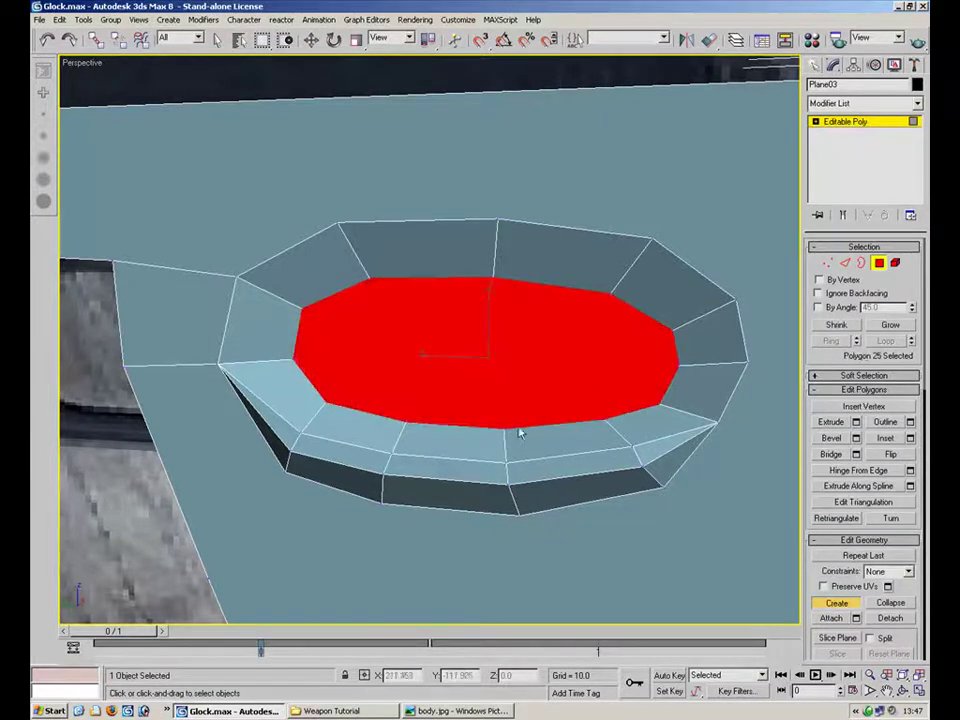
# Use the edge Turn tool to check and tidy the triangulation of the recess floor and the grip face.
pyautogui.press('2')
pyautogui.press('w')
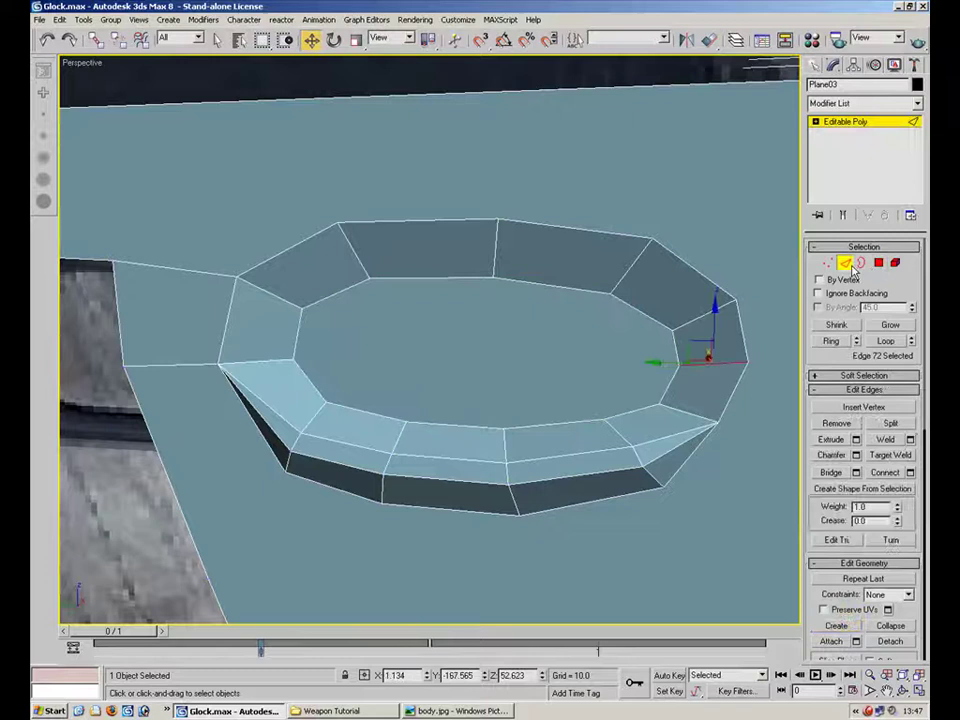
pyautogui.click(891, 541)
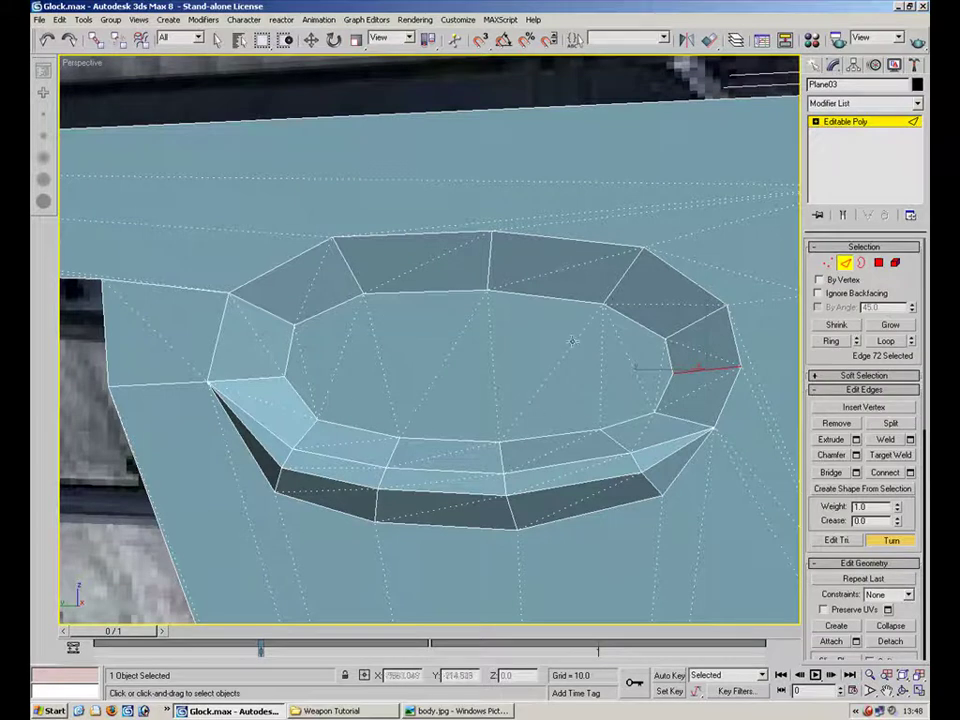
pyautogui.moveTo(642, 384); pyautogui.dragTo(429, 330, button='middle')
pyautogui.scroll(-3, 529, 260)
pyautogui.moveTo(556, 515); pyautogui.dragTo(446, 180, button='middle')
pyautogui.scroll(-4, 426, 285)
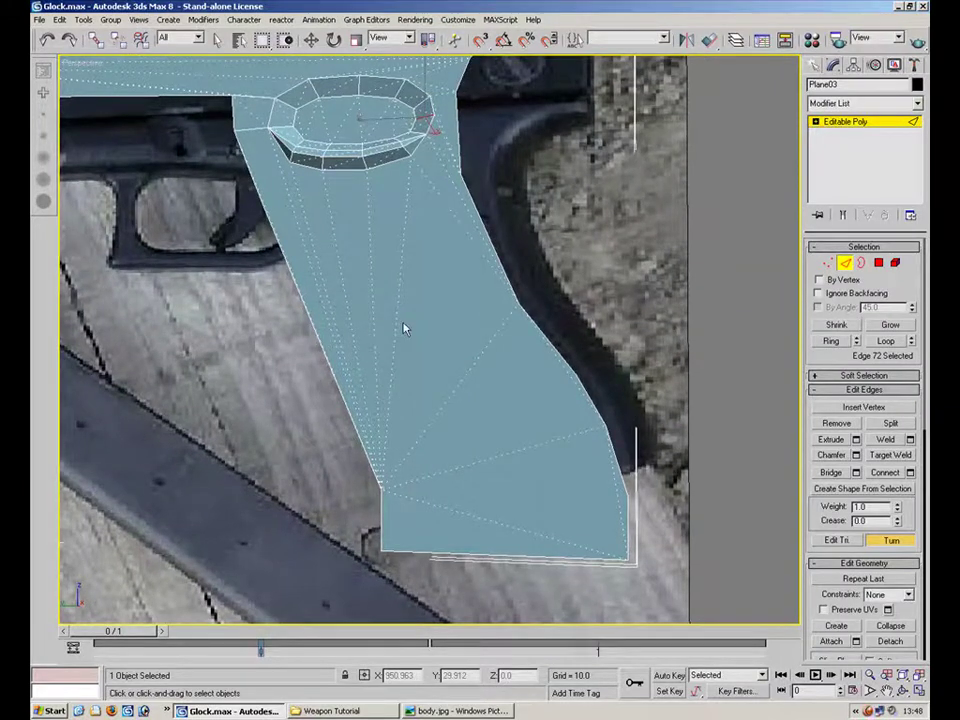
pyautogui.keyDown('alt'); pyautogui.moveTo(489, 322); pyautogui.dragTo(604, 435, button='middle'); pyautogui.keyUp('alt')
pyautogui.scroll(4, 357, 398)
pyautogui.moveTo(299, 243); pyautogui.dragTo(395, 385, button='middle')
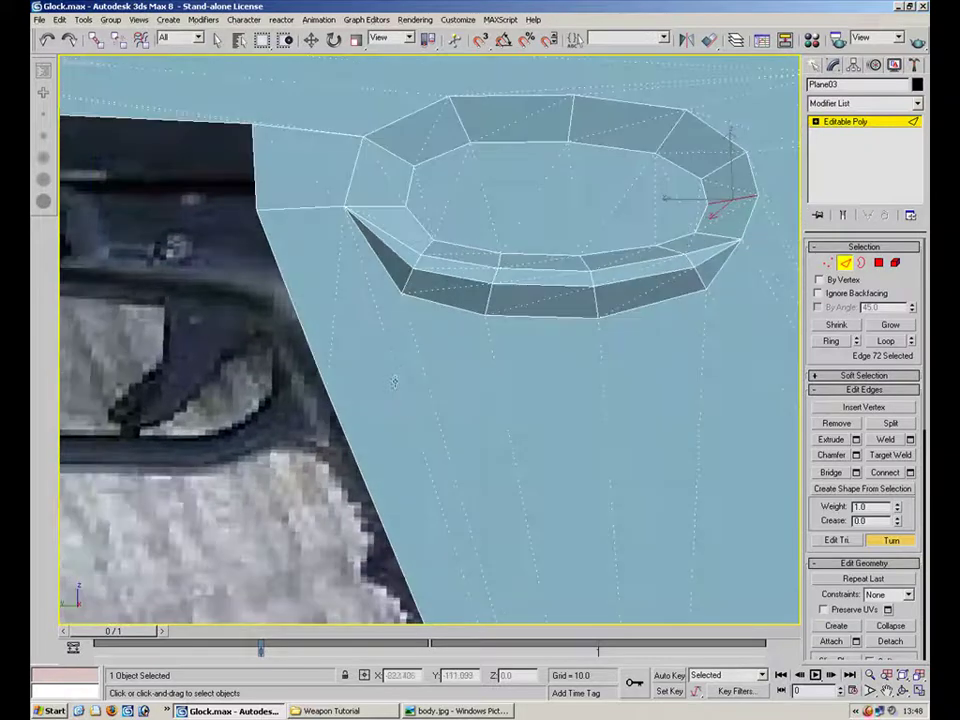
pyautogui.keyDown('alt'); pyautogui.moveTo(449, 404); pyautogui.dragTo(401, 314, button='middle'); pyautogui.keyUp('alt')
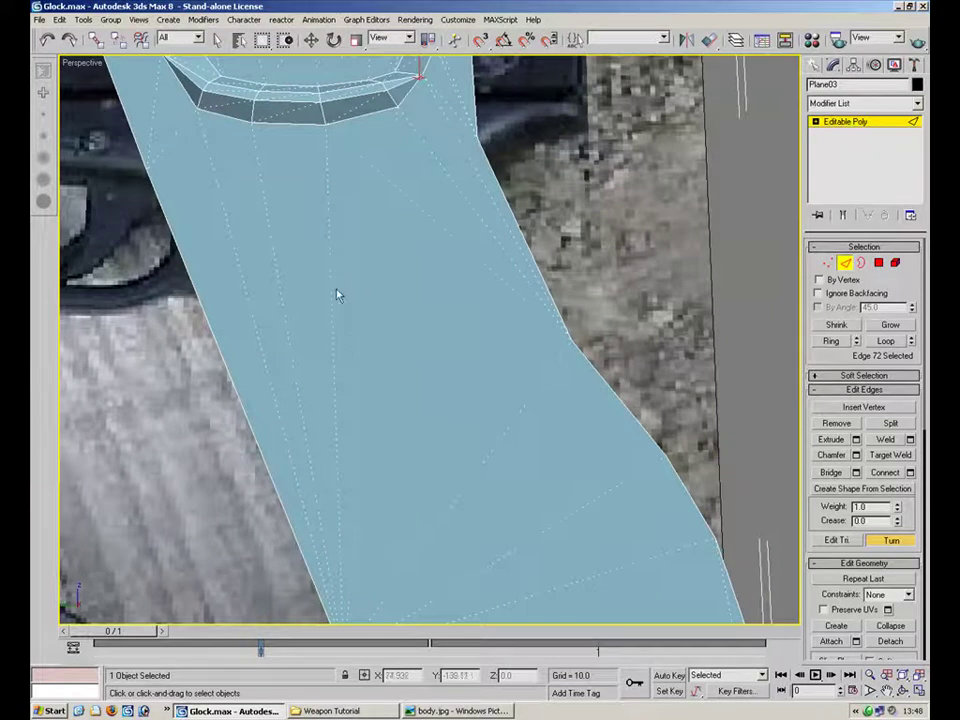
pyautogui.keyDown('alt'); pyautogui.moveTo(381, 266); pyautogui.dragTo(554, 502, button='middle'); pyautogui.keyUp('alt')
pyautogui.scroll(4, 554, 502)
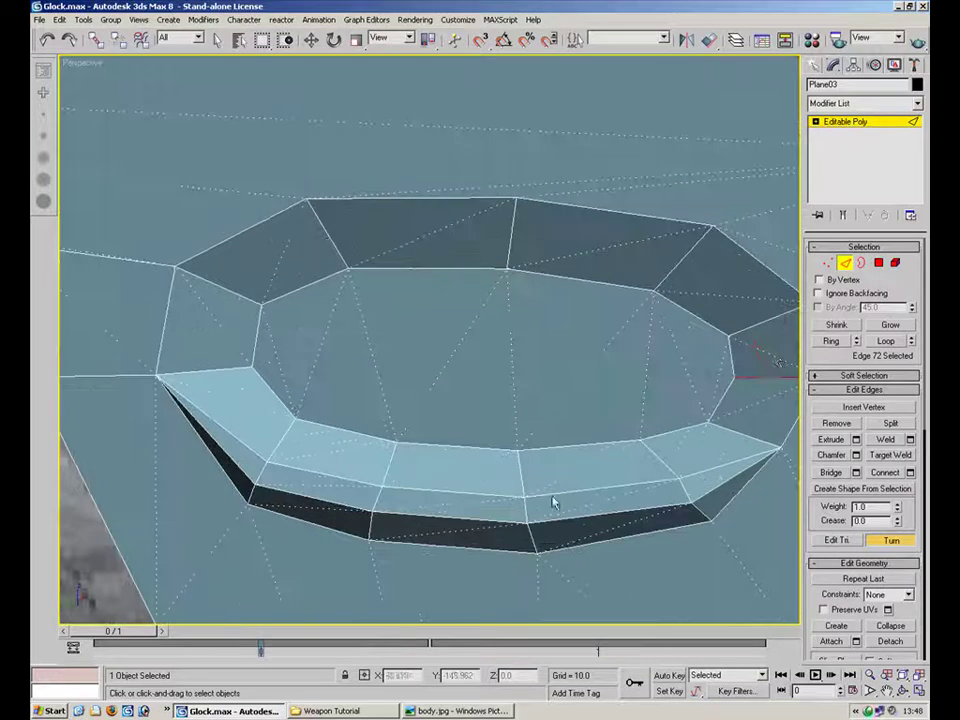
# Push the recess floor polygon slightly deeper into the frame along X.
pyautogui.press('1')
pyautogui.press('w')
pyautogui.click(727, 368)
pyautogui.keyDown('ctrl'); pyautogui.click(157, 376); pyautogui.keyUp('ctrl')
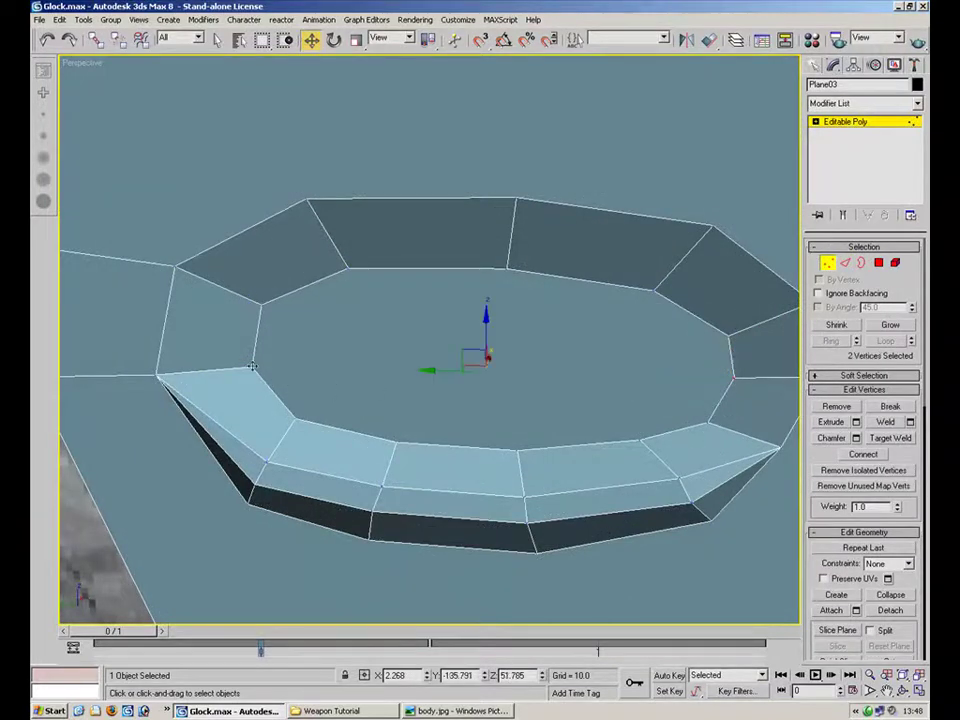
pyautogui.keyDown('alt'); pyautogui.moveTo(531, 411); pyautogui.dragTo(551, 432, button='middle'); pyautogui.keyUp('alt')
pyautogui.click(259, 313)
pyautogui.keyDown('alt'); pyautogui.moveTo(294, 328); pyautogui.dragTo(199, 292, button='middle'); pyautogui.keyUp('alt')
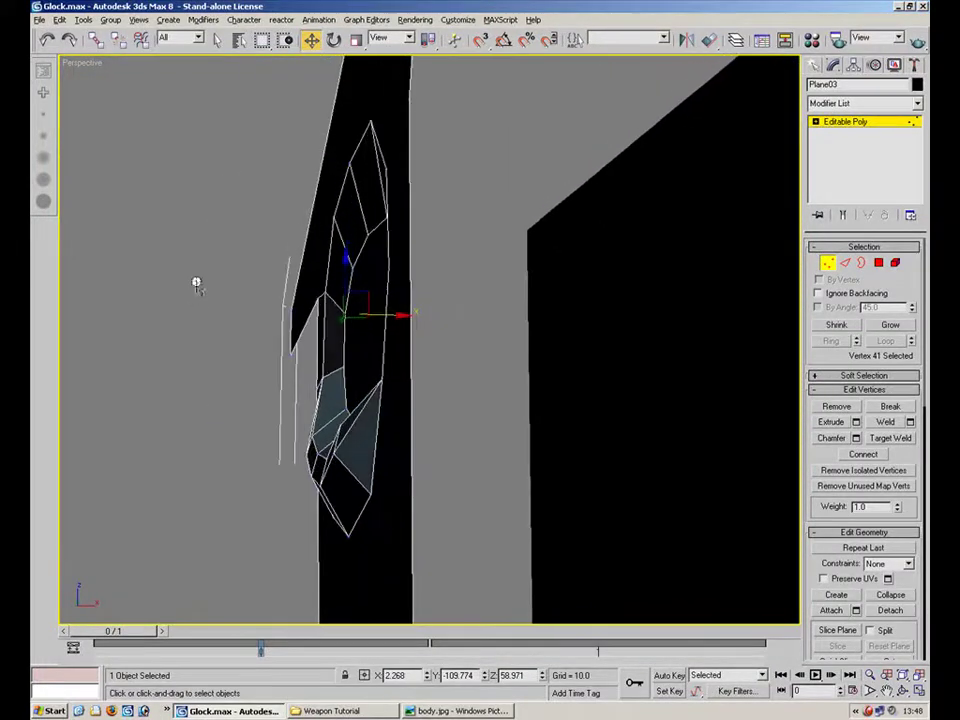
pyautogui.press('4')
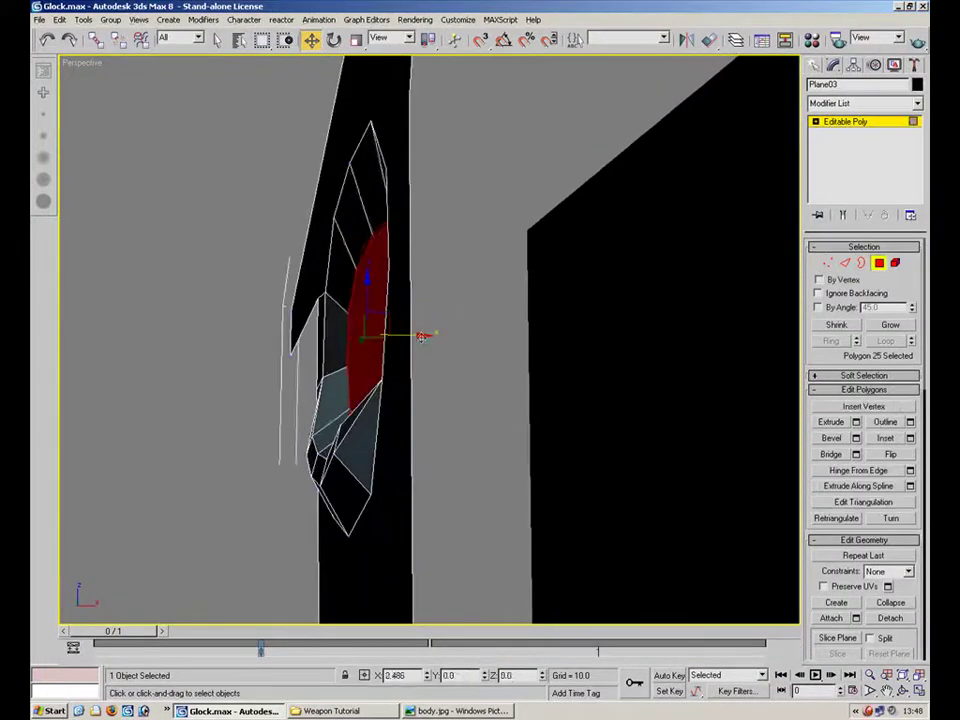
pyautogui.click(418, 378)
pyautogui.keyDown('alt'); pyautogui.moveTo(418, 378); pyautogui.dragTo(478, 490, button='middle'); pyautogui.keyUp('alt')
pyautogui.scroll(-6, 528, 424)
pyautogui.scroll(5, 484, 472)
pyautogui.keyDown('alt'); pyautogui.moveTo(514, 434); pyautogui.dragTo(514, 403, button='middle'); pyautogui.keyUp('alt')
# In the Left view, move the rear vertex of the shelf's inner edge to Y -156.917, Z 41.56.
pyautogui.press('1')
pyautogui.click(565, 347)
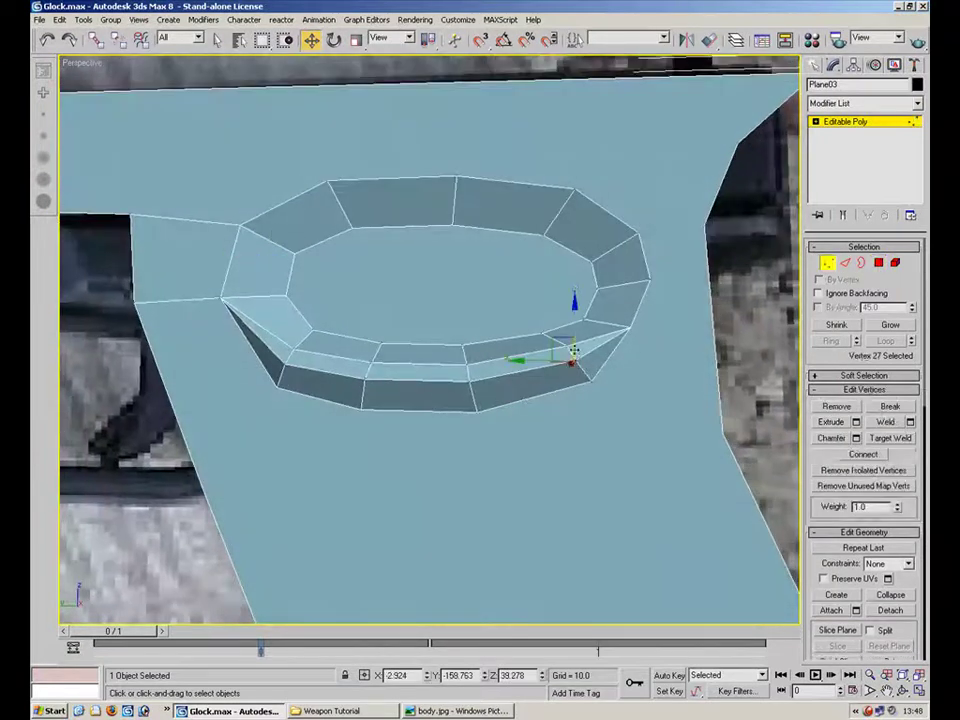
pyautogui.click(918, 691)
pyautogui.scroll(5, 295, 484)
pyautogui.moveTo(312, 476); pyautogui.dragTo(305, 483)
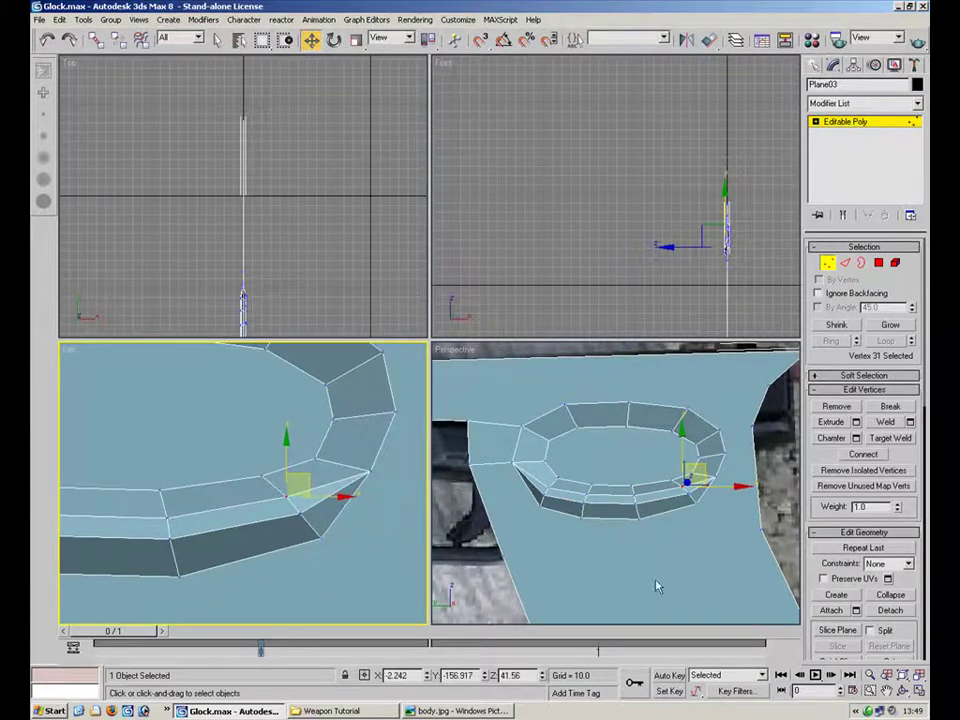
pyautogui.click(918, 693)
pyautogui.scroll(-4, 454, 444)
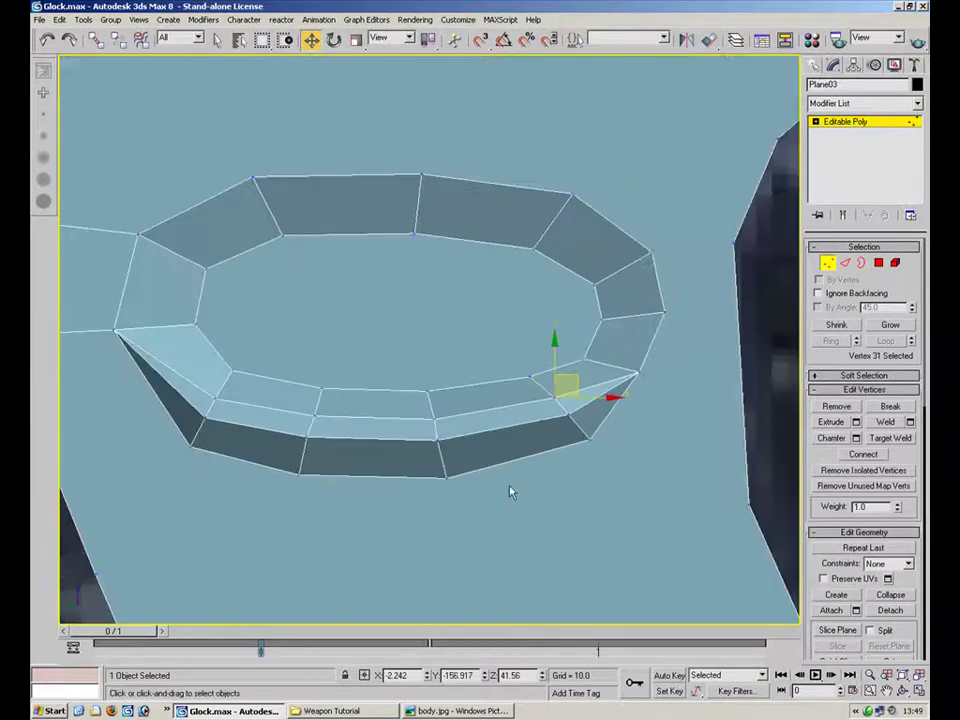
# Nudge the two rear lower vertices of the recess's inner ring upward and rearward to even out its curve.
pyautogui.click(585, 363)
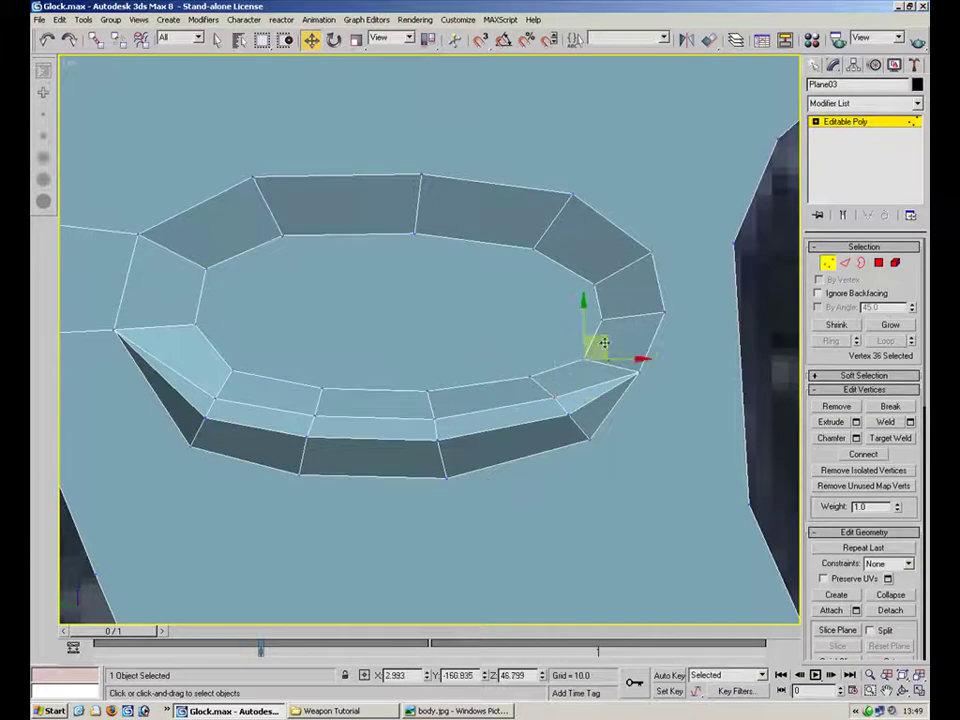
pyautogui.click(617, 308)
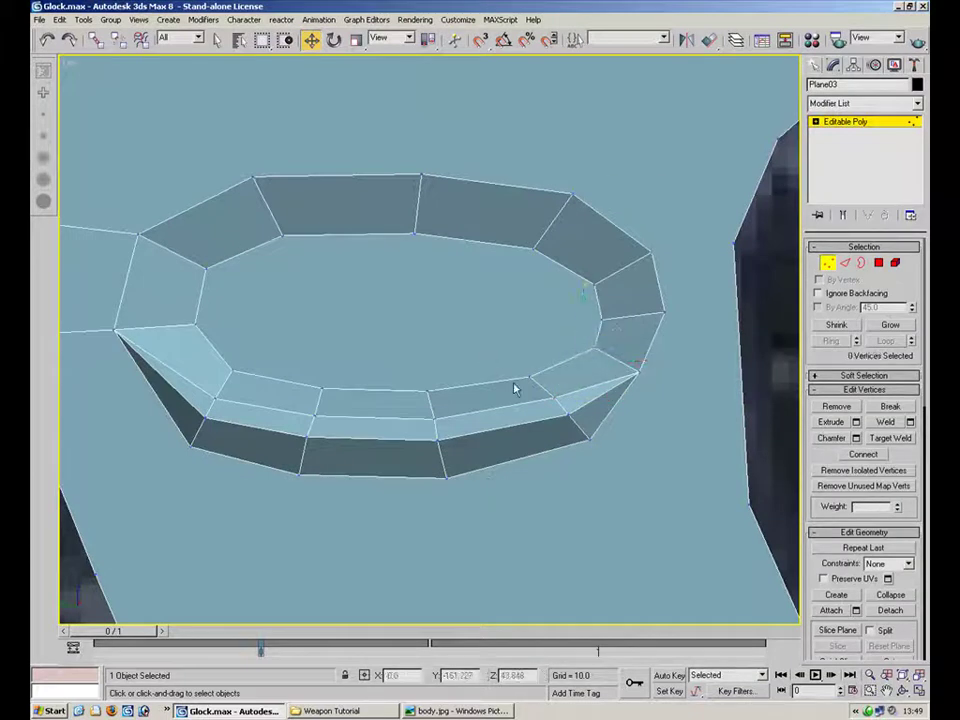
pyautogui.click(542, 366)
pyautogui.click(430, 392)
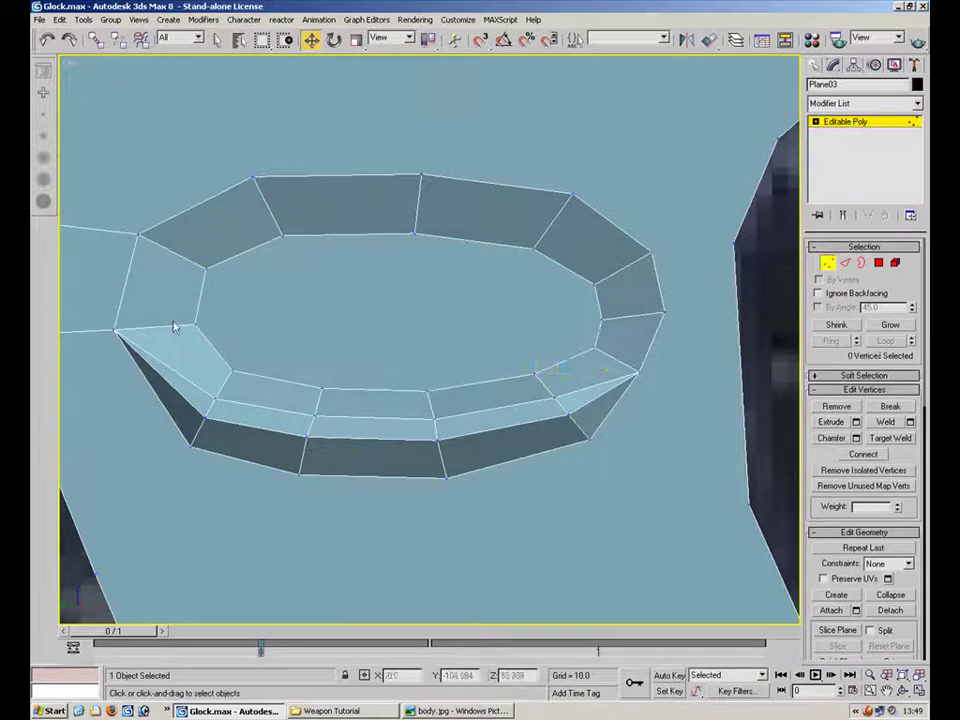
# Reshape the frame's rear outline above the grip by moving its top corner rearward and adjusting the two vertices beneath it.
pyautogui.scroll(-10, 390, 420)
pyautogui.scroll(5, 430, 478)
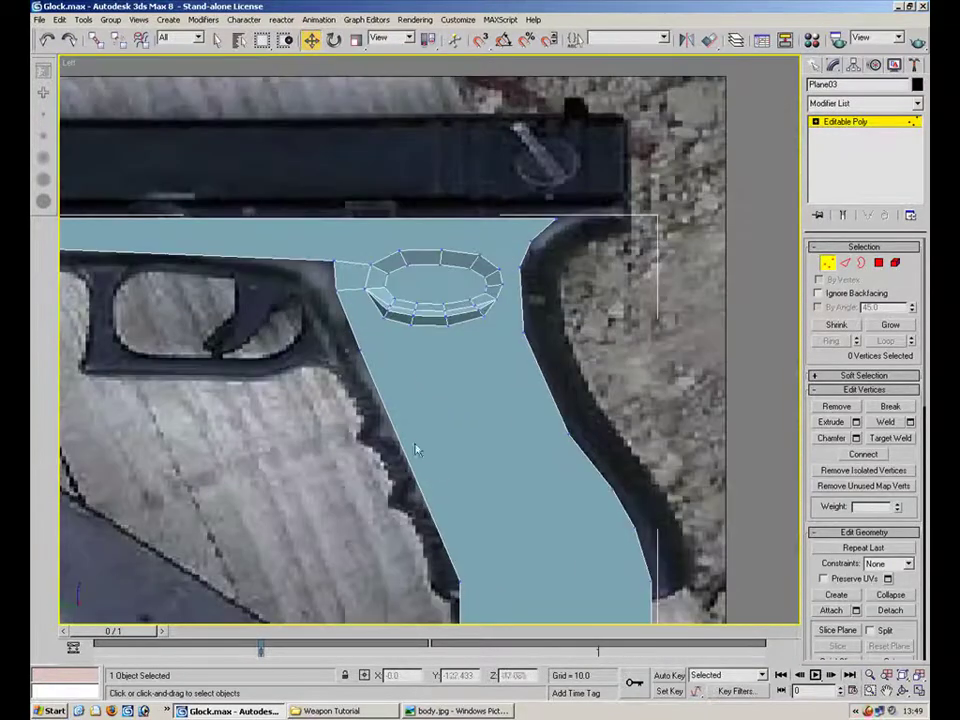
pyautogui.scroll(4, 430, 360)
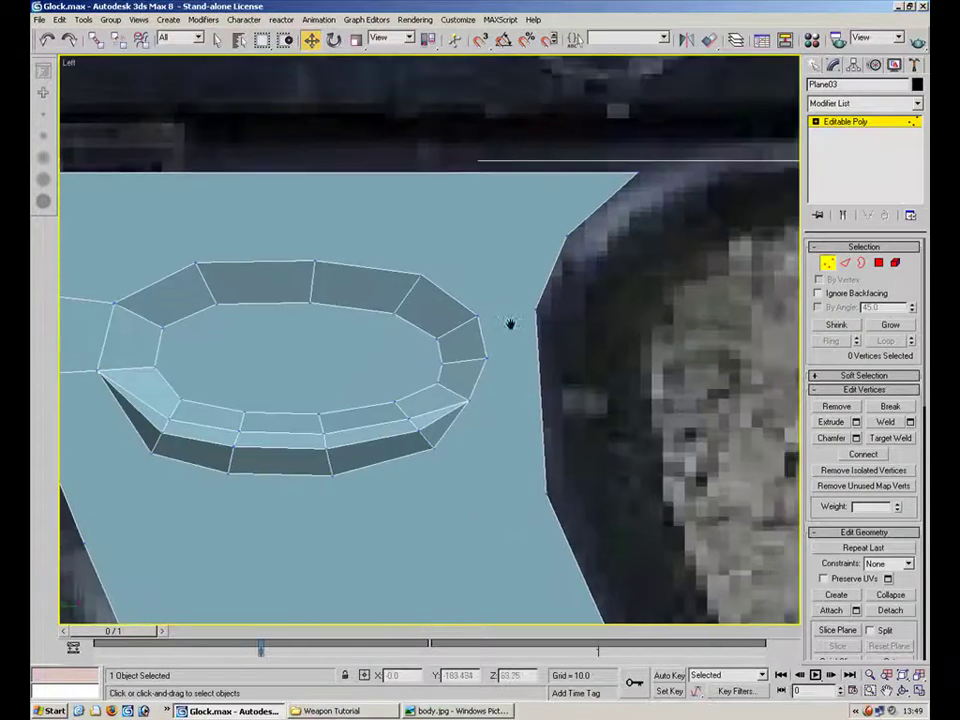
pyautogui.moveTo(659, 161); pyautogui.dragTo(529, 246, button='middle')
pyautogui.click(508, 241)
pyautogui.moveTo(542, 242); pyautogui.dragTo(586, 243)
pyautogui.click(424, 305)
pyautogui.moveTo(446, 288); pyautogui.dragTo(461, 285)
pyautogui.moveTo(438, 353)
pyautogui.mouseDown()
pyautogui.moveTo(390, 397)
pyautogui.moveTo(437, 378)
pyautogui.mouseUp()
pyautogui.click(565, 387)
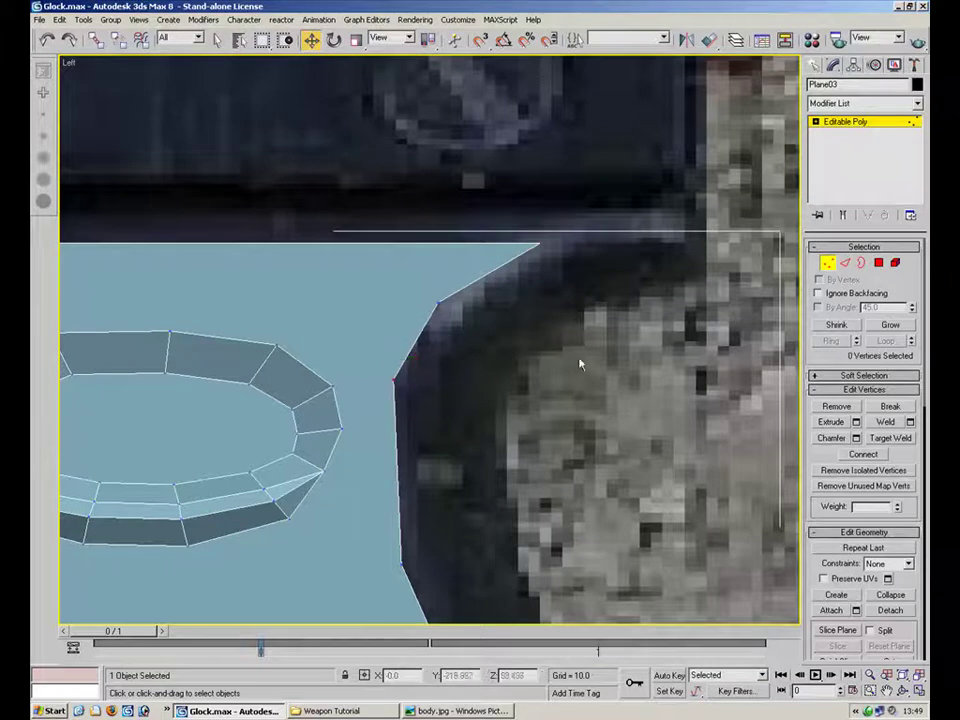
# Leave vertex editing, deselect the frame and unhide all objects to bring back the clean side-view reference photo.
pyautogui.scroll(-4, 530, 395)
pyautogui.scroll(-2, 532, 548)
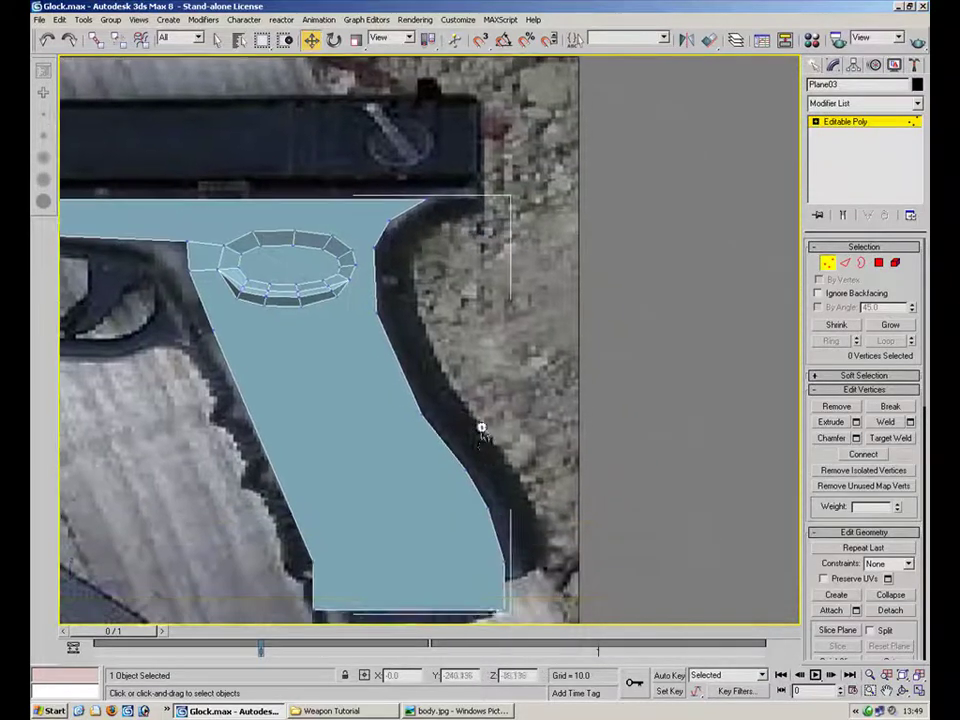
pyautogui.moveTo(516, 508); pyautogui.dragTo(509, 470, button='middle')
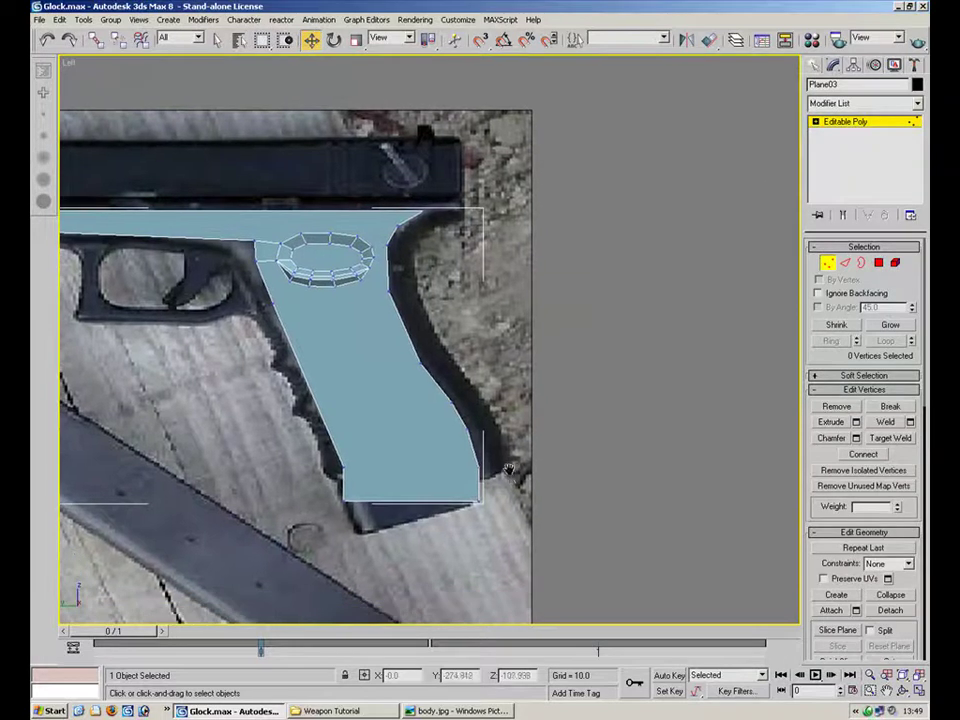
pyautogui.click(828, 263)
pyautogui.click(672, 336)
pyautogui.rightClick(587, 357)
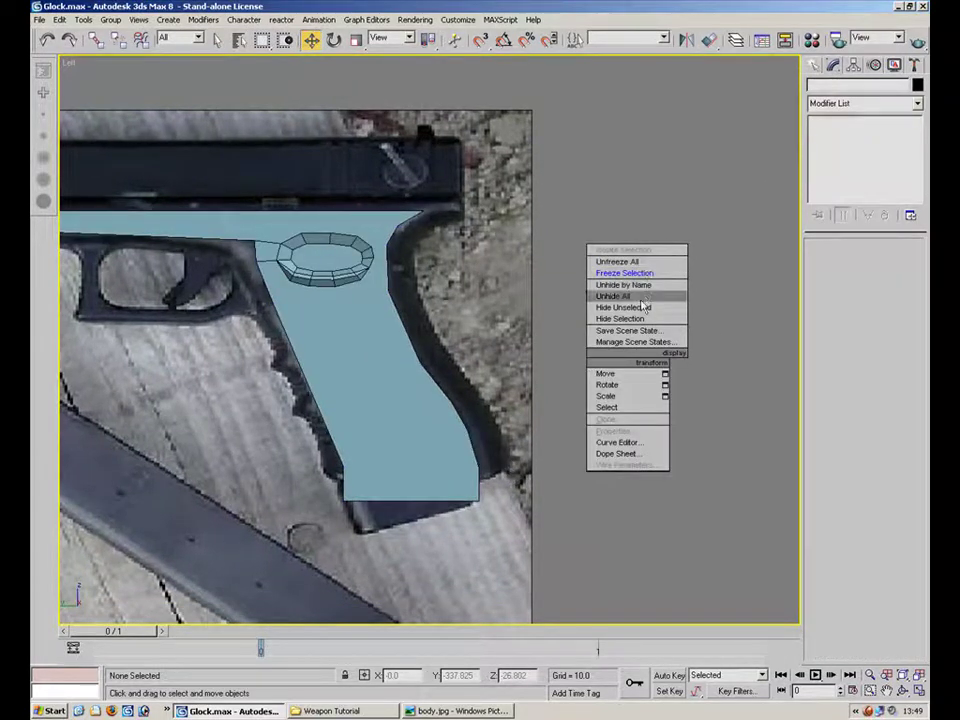
pyautogui.click(581, 403)
pyautogui.scroll(5, 634, 435)
pyautogui.moveTo(416, 403); pyautogui.dragTo(356, 306, button='middle')
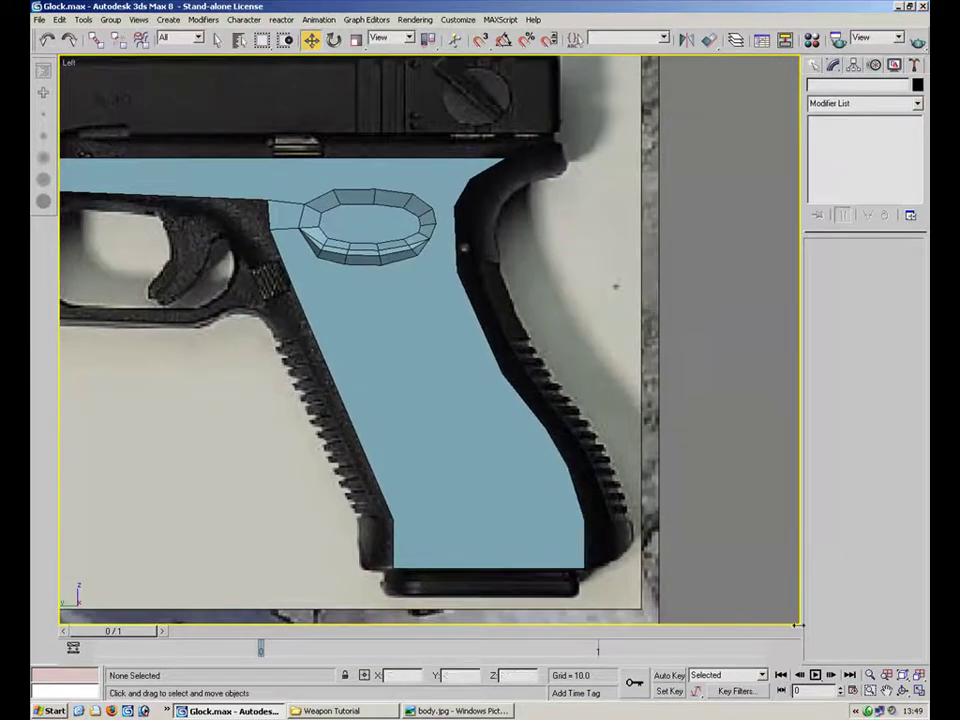
# Select the whole frame element and examine its position against the reference planes in the Perspective view.
pyautogui.click(498, 387)
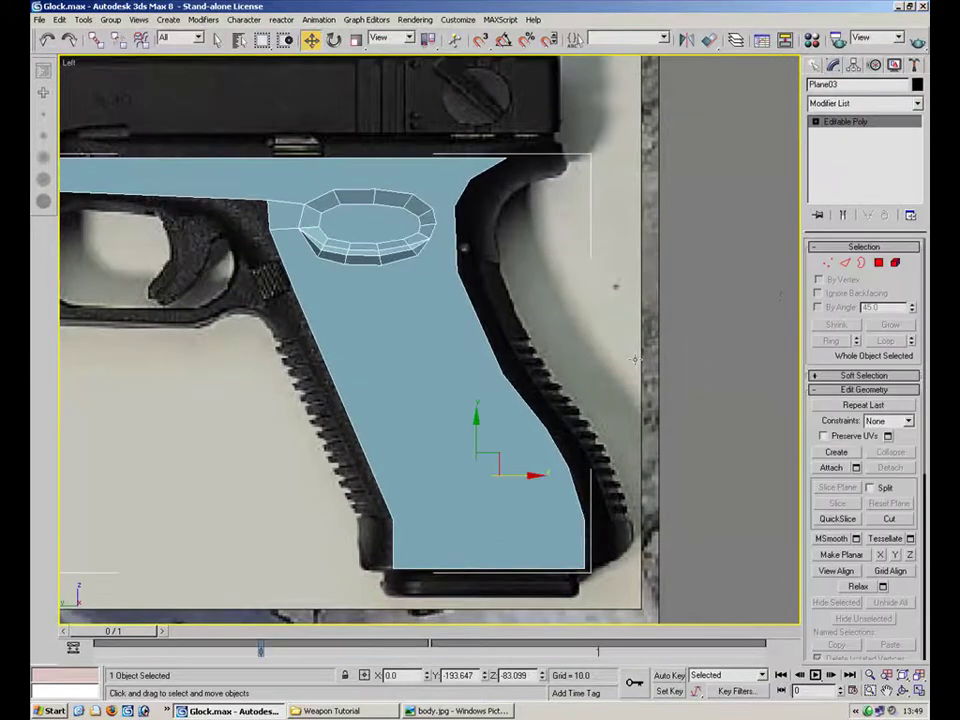
pyautogui.click(894, 263)
pyautogui.click(486, 397)
pyautogui.click(917, 690)
pyautogui.moveTo(601, 451); pyautogui.dragTo(573, 392, button='middle')
pyautogui.click(917, 690)
pyautogui.scroll(-8, 516, 454)
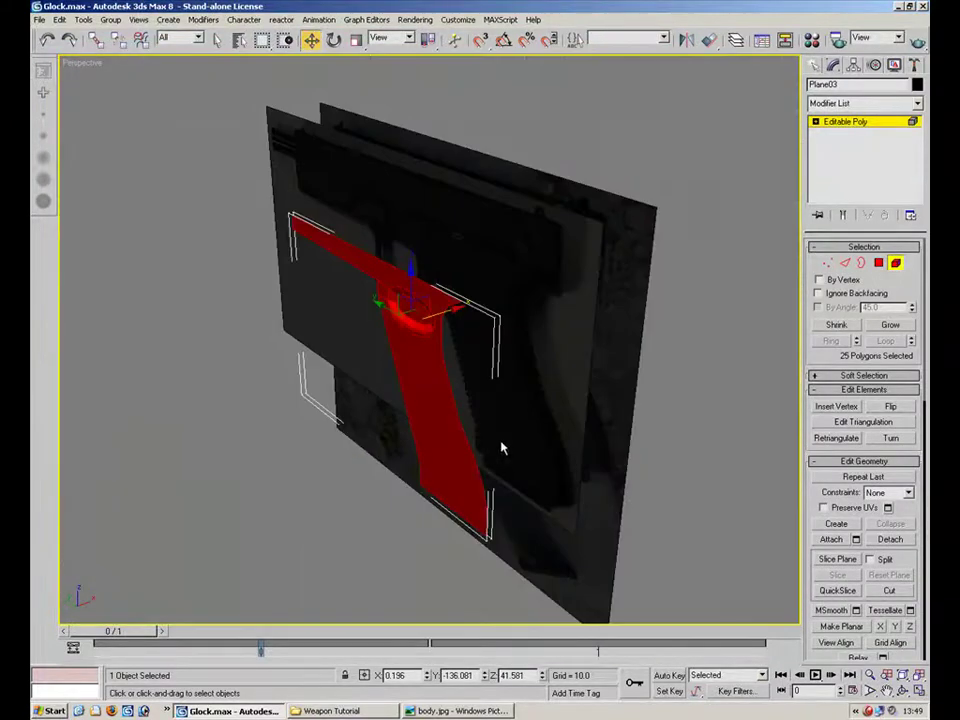
# Select all of the frame's vertices and move them along X to about -46.93, in front of both reference photos.
pyautogui.press('1')
pyautogui.moveTo(515, 447); pyautogui.dragTo(447, 579)
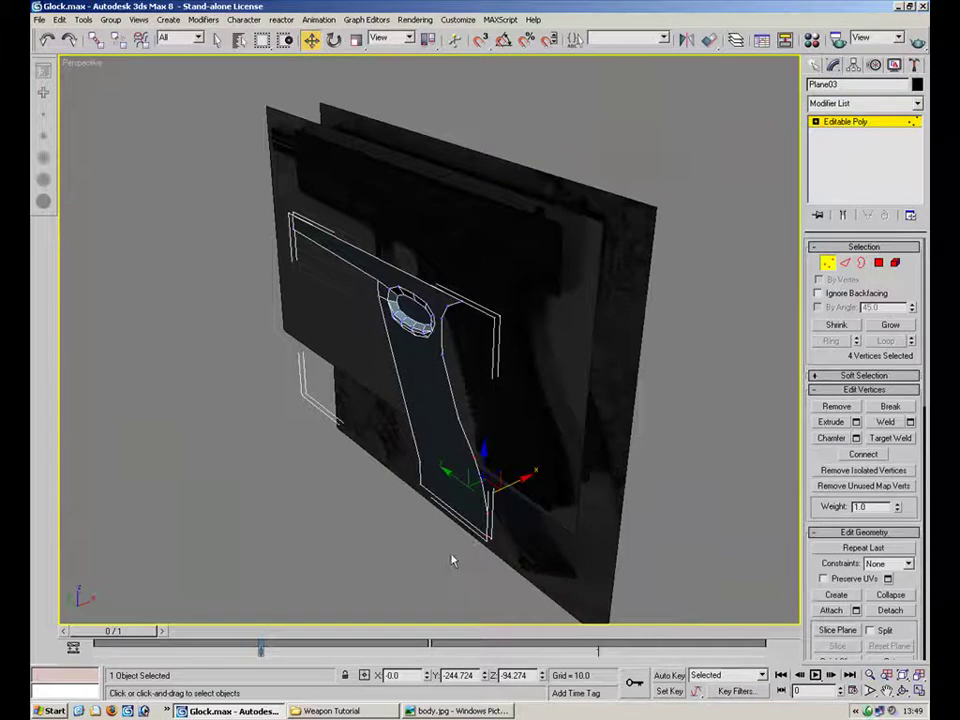
pyautogui.moveTo(561, 176); pyautogui.dragTo(189, 596)
pyautogui.click(521, 306)
pyautogui.moveTo(499, 267); pyautogui.dragTo(437, 377)
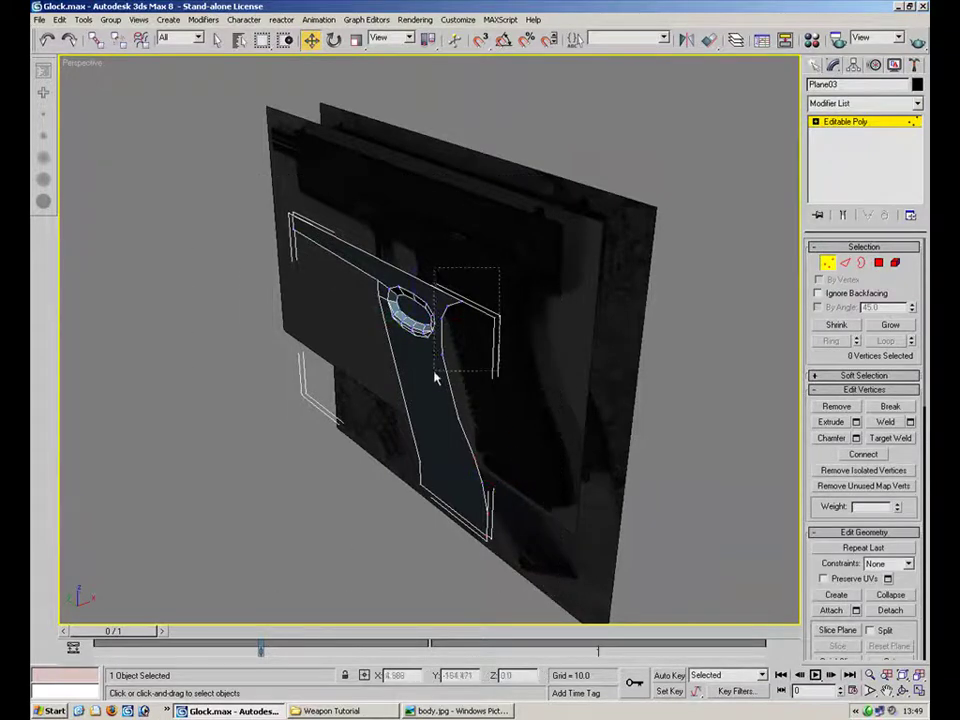
pyautogui.moveTo(553, 388); pyautogui.dragTo(418, 583)
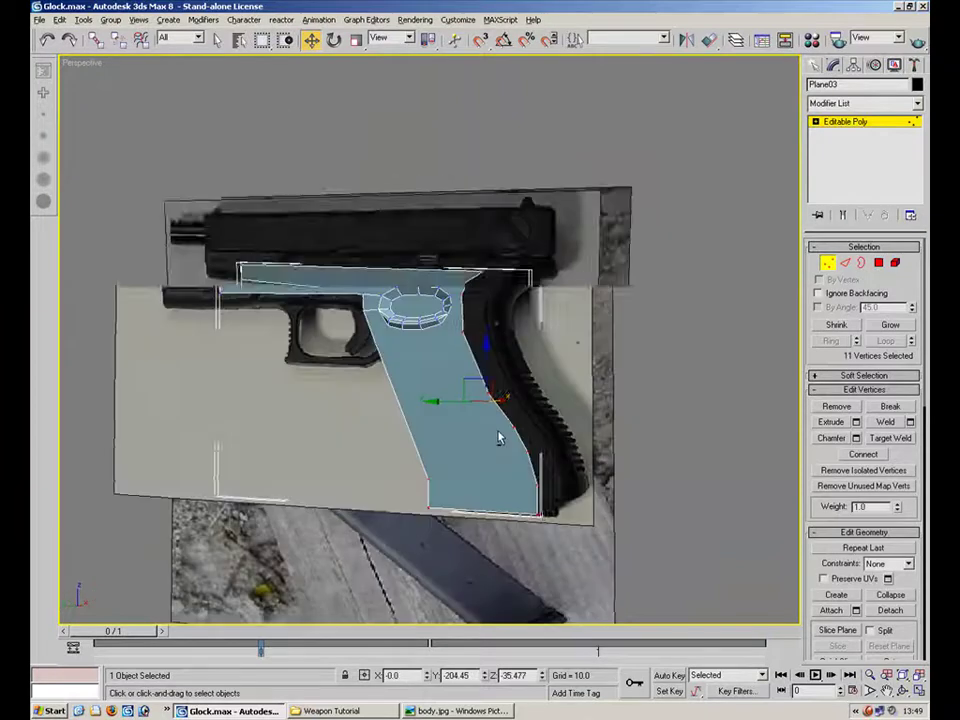
pyautogui.keyDown('alt'); pyautogui.moveTo(499, 437); pyautogui.dragTo(446, 616, button='middle'); pyautogui.keyUp('alt')
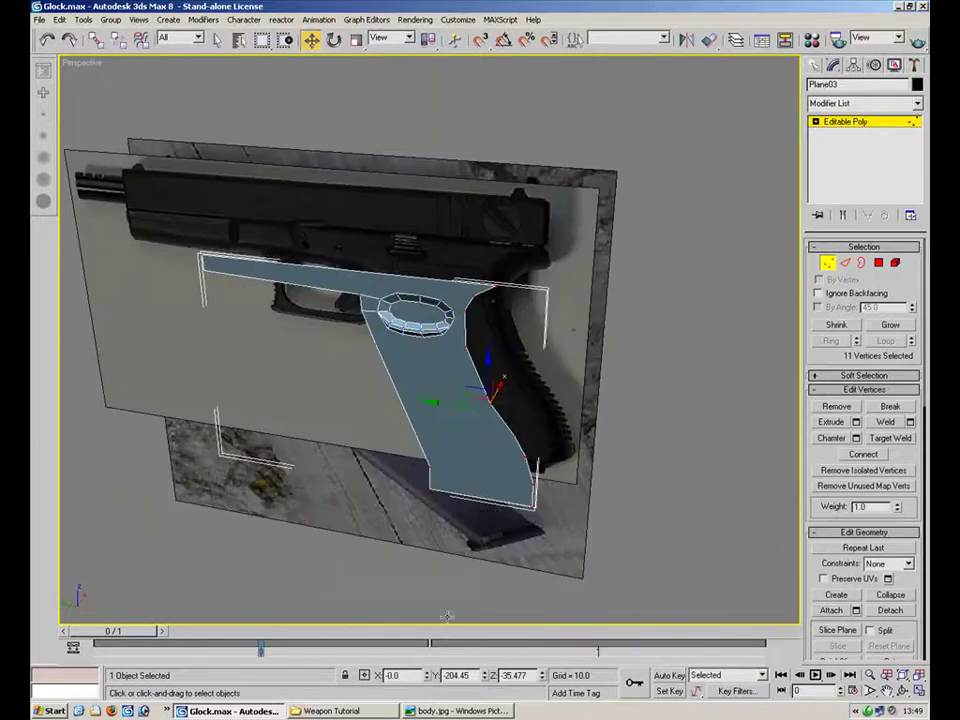
pyautogui.keyDown('alt'); pyautogui.moveTo(478, 403); pyautogui.dragTo(459, 375, button='middle'); pyautogui.keyUp('alt')
pyautogui.moveTo(551, 128); pyautogui.dragTo(216, 600)
pyautogui.keyDown('alt'); pyautogui.moveTo(455, 325); pyautogui.dragTo(546, 422, button='middle'); pyautogui.keyUp('alt')
# Select the eight edges along the frame's rear outline, from the upper rear corner down to the bottom of the grip.
pyautogui.press('2')
pyautogui.keyDown('alt'); pyautogui.moveTo(467, 341); pyautogui.dragTo(520, 295, button='middle'); pyautogui.keyUp('alt')
pyautogui.scroll(4, 522, 287)
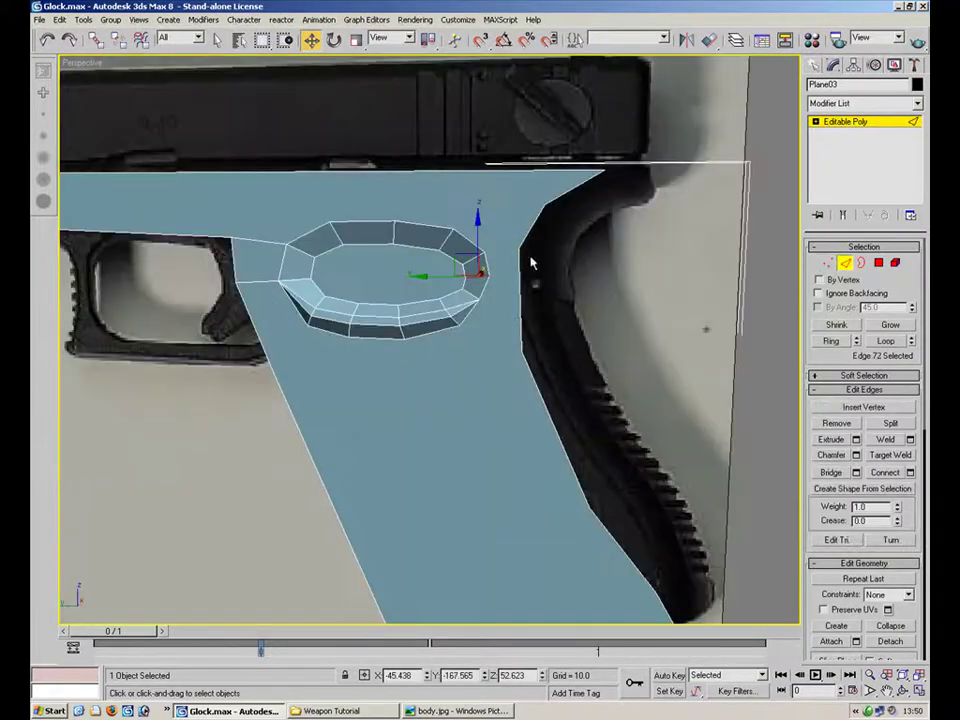
pyautogui.click(593, 199)
pyautogui.click(556, 197)
pyautogui.keyDown('ctrl'); pyautogui.click(533, 227); pyautogui.keyUp('ctrl')
pyautogui.keyDown('ctrl'); pyautogui.moveTo(575, 290); pyautogui.dragTo(514, 332); pyautogui.keyUp('ctrl')
pyautogui.keyDown('ctrl'); pyautogui.moveTo(574, 385); pyautogui.dragTo(535, 430); pyautogui.keyUp('ctrl')
pyautogui.keyDown('ctrl'); pyautogui.moveTo(643, 517); pyautogui.dragTo(592, 538); pyautogui.keyUp('ctrl')
pyautogui.moveTo(573, 488); pyautogui.dragTo(514, 350, button='middle')
pyautogui.keyDown('ctrl'); pyautogui.moveTo(659, 425); pyautogui.dragTo(642, 451); pyautogui.keyUp('ctrl')
pyautogui.keyDown('ctrl'); pyautogui.moveTo(550, 575); pyautogui.dragTo(549, 577); pyautogui.keyUp('ctrl')
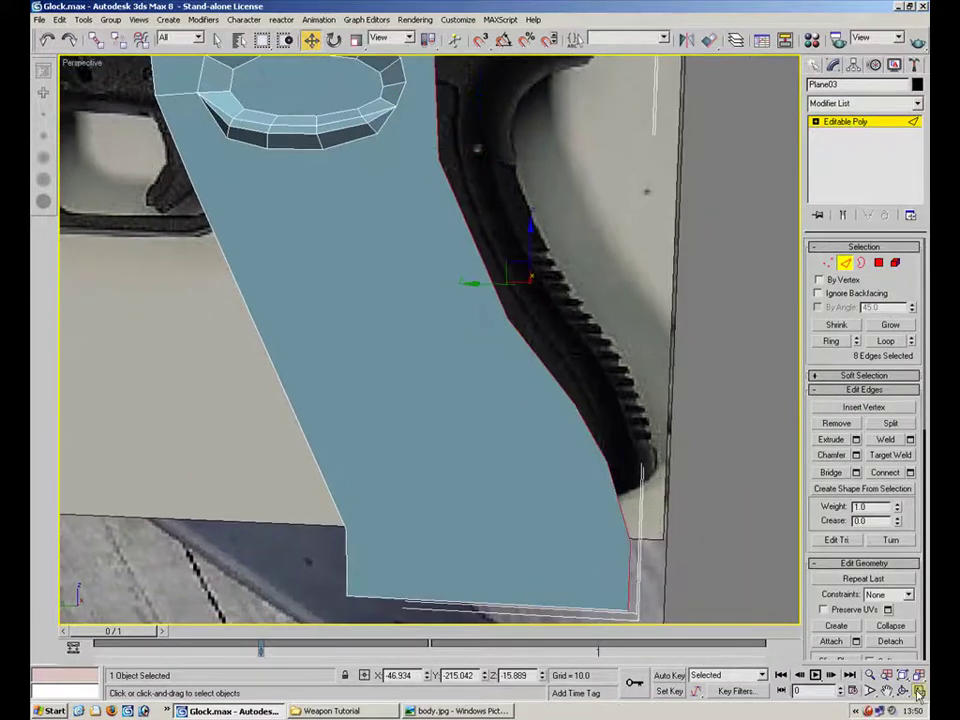
# In the Left view, extend the selected rear edges backward as a new strip of polygons reaching the photo's backstrap.
pyautogui.click(919, 693)
pyautogui.moveTo(315, 503); pyautogui.dragTo(308, 471, button='middle')
pyautogui.click(920, 693)
pyautogui.keyDown('shift'); pyautogui.moveTo(490, 294); pyautogui.dragTo(532, 298); pyautogui.keyUp('shift')
# Make the frame see-through and fit the new strip's two mid-grip outer vertices to the backstrap in the photo.
pyautogui.press('1')
pyautogui.scroll(3, 480, 314)
pyautogui.moveTo(480, 314); pyautogui.dragTo(482, 375, button='middle')
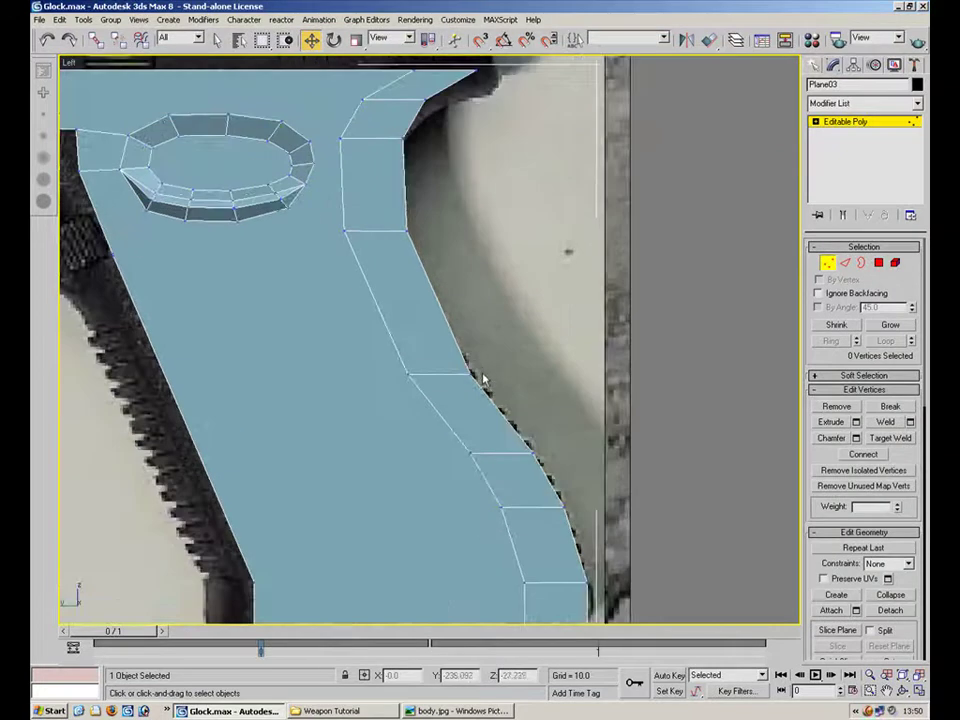
pyautogui.hotkey('alt', 'x')
pyautogui.click(470, 374)
pyautogui.moveTo(495, 355); pyautogui.dragTo(477, 330)
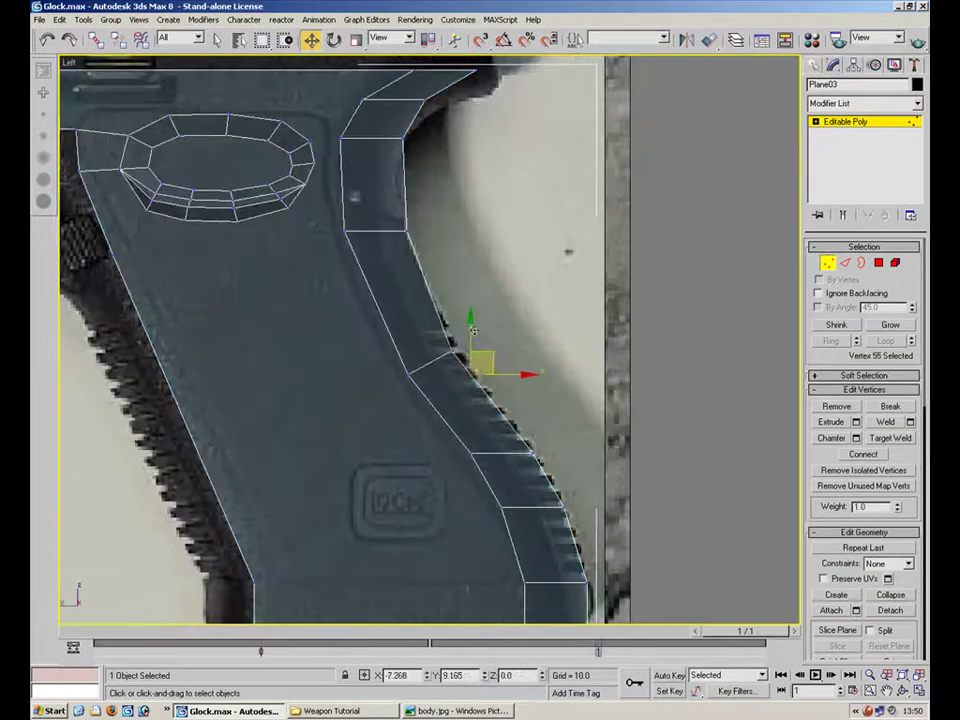
pyautogui.click(533, 453)
pyautogui.moveTo(551, 430); pyautogui.dragTo(525, 393)
# Fit the strip's three lowest outer vertices to the lower backstrap and heel of the grip in the photo.
pyautogui.moveTo(574, 435); pyautogui.dragTo(564, 392, button='middle')
pyautogui.click(551, 467)
pyautogui.moveTo(574, 450); pyautogui.dragTo(562, 422)
pyautogui.moveTo(614, 535); pyautogui.dragTo(585, 501)
pyautogui.click(579, 606)
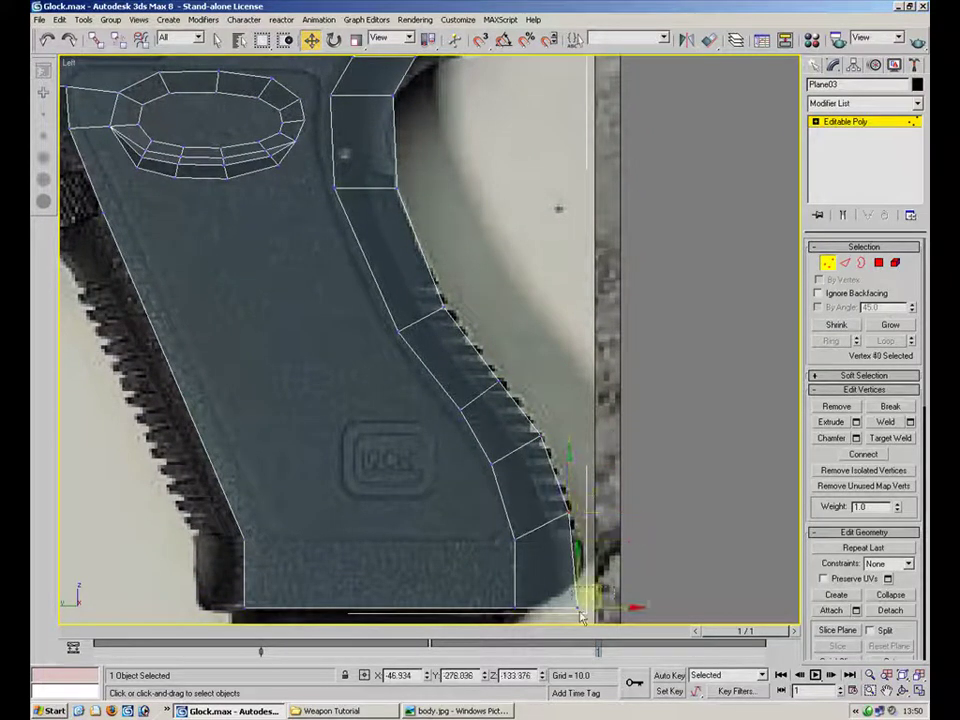
pyautogui.moveTo(597, 587); pyautogui.dragTo(602, 547)
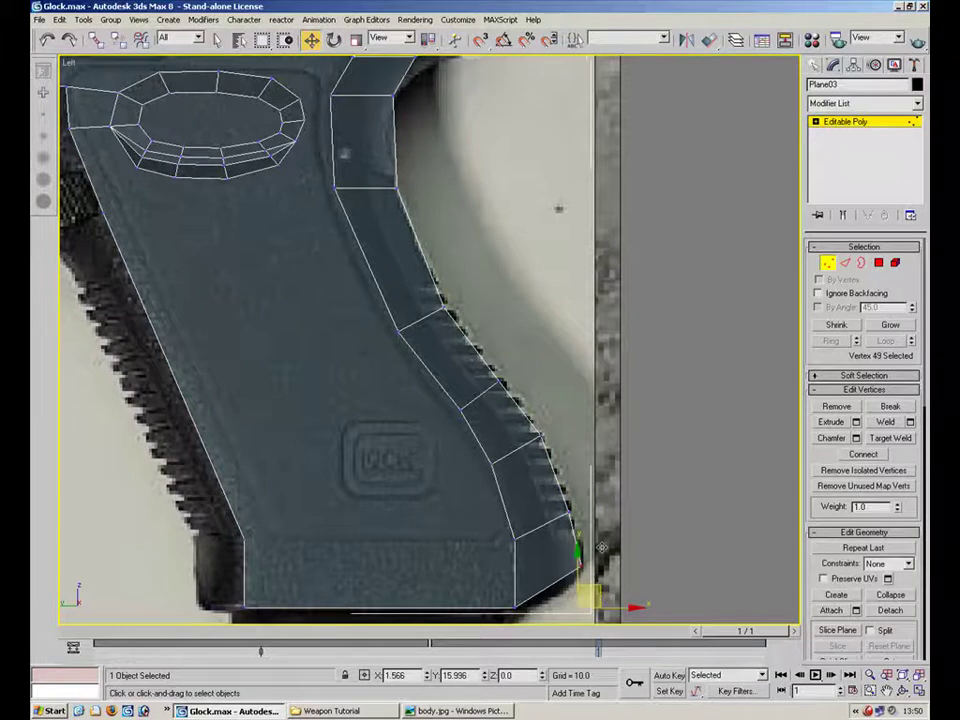
# Fit the strip's upper outer vertices to the curve under the tang and lower the inner vertex at the grip's narrowest point.
pyautogui.moveTo(468, 288); pyautogui.dragTo(506, 463, button='middle')
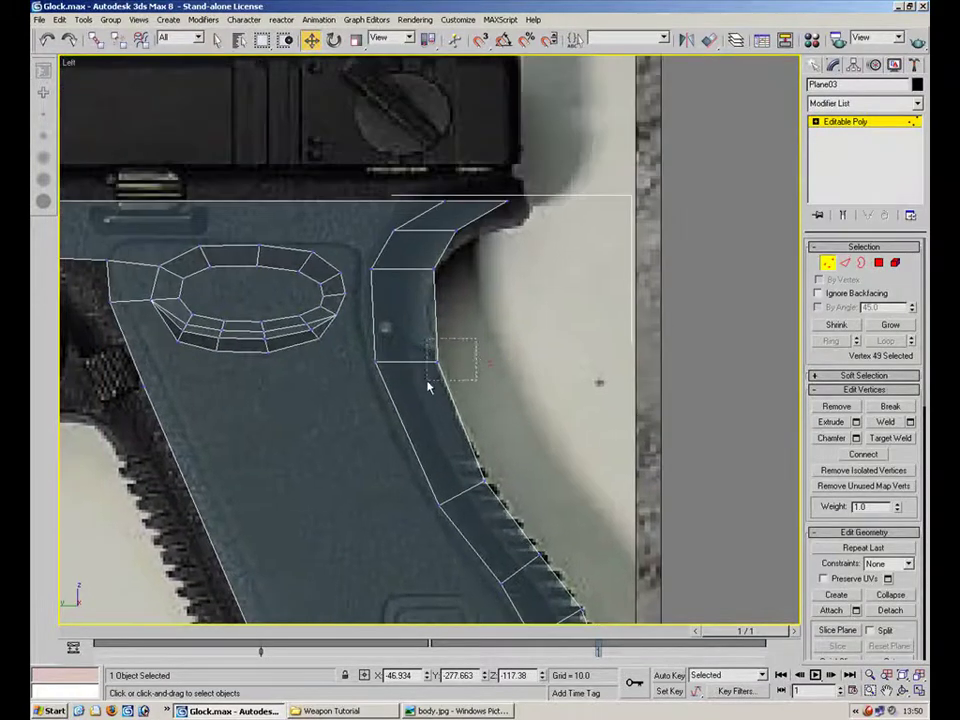
pyautogui.moveTo(429, 385); pyautogui.dragTo(430, 386)
pyautogui.moveTo(500, 208); pyautogui.dragTo(448, 269)
pyautogui.click(478, 238)
pyautogui.click(434, 269)
pyautogui.click(486, 264)
pyautogui.moveTo(444, 280); pyautogui.dragTo(437, 343, button='middle')
pyautogui.scroll(2, 437, 343)
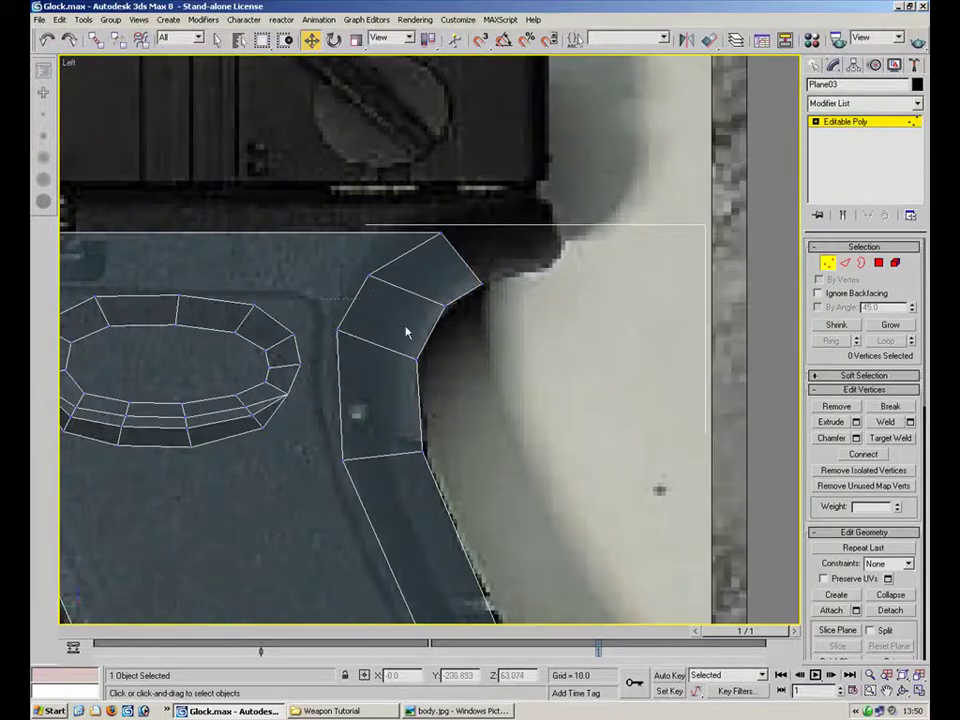
pyautogui.moveTo(321, 342); pyautogui.dragTo(357, 340)
pyautogui.click(452, 349)
# Select the vertices along the frame's long top edge and lower them slightly.
pyautogui.scroll(-4, 463, 244)
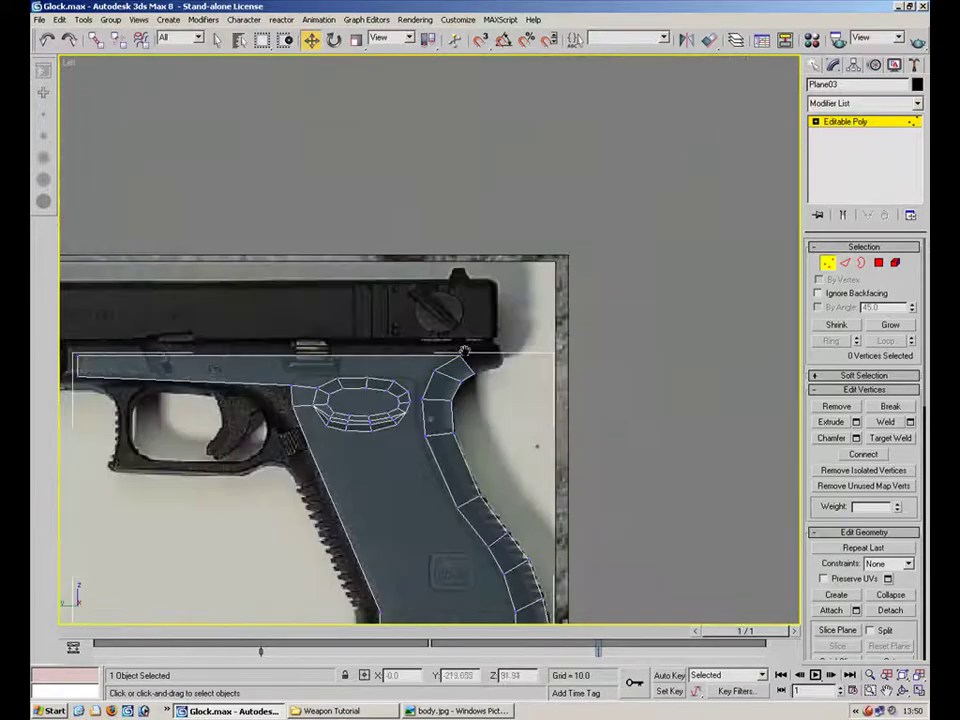
pyautogui.moveTo(463, 350); pyautogui.dragTo(529, 350, button='middle')
pyautogui.moveTo(577, 317); pyautogui.dragTo(127, 359)
pyautogui.moveTo(334, 306); pyautogui.dragTo(333, 316)
# Extend the frame's top edge upward as a narrow strip of polygon toward the slide.
pyautogui.press('2')
pyautogui.click(429, 362)
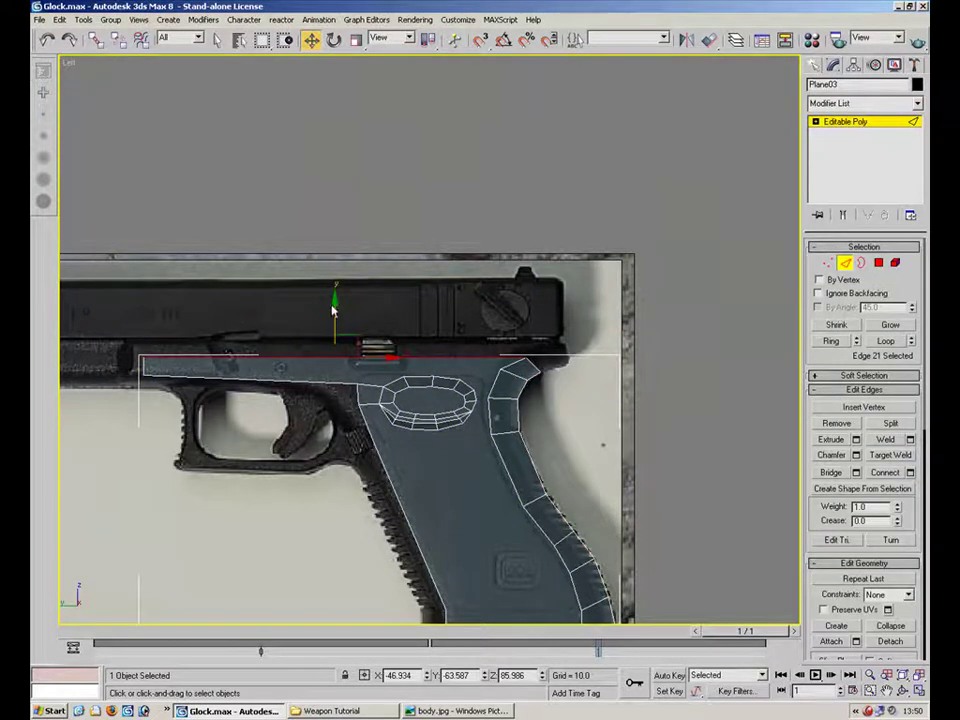
pyautogui.keyDown('shift'); pyautogui.rightClick(334, 297); pyautogui.keyUp('shift')
pyautogui.click(348, 327)
pyautogui.click(352, 359)
pyautogui.moveTo(336, 308); pyautogui.dragTo(336, 312)
# Insert two vertices on the short rear edge of the new top strip.
pyautogui.scroll(2, 358, 361)
pyautogui.moveTo(516, 362)
pyautogui.mouseDown(button='middle')
pyautogui.moveTo(358, 361)
pyautogui.moveTo(511, 371)
pyautogui.mouseUp(button='middle')
pyautogui.scroll(2, 354, 363)
pyautogui.click(307, 363)
pyautogui.scroll(4, 511, 371)
pyautogui.click(871, 407)
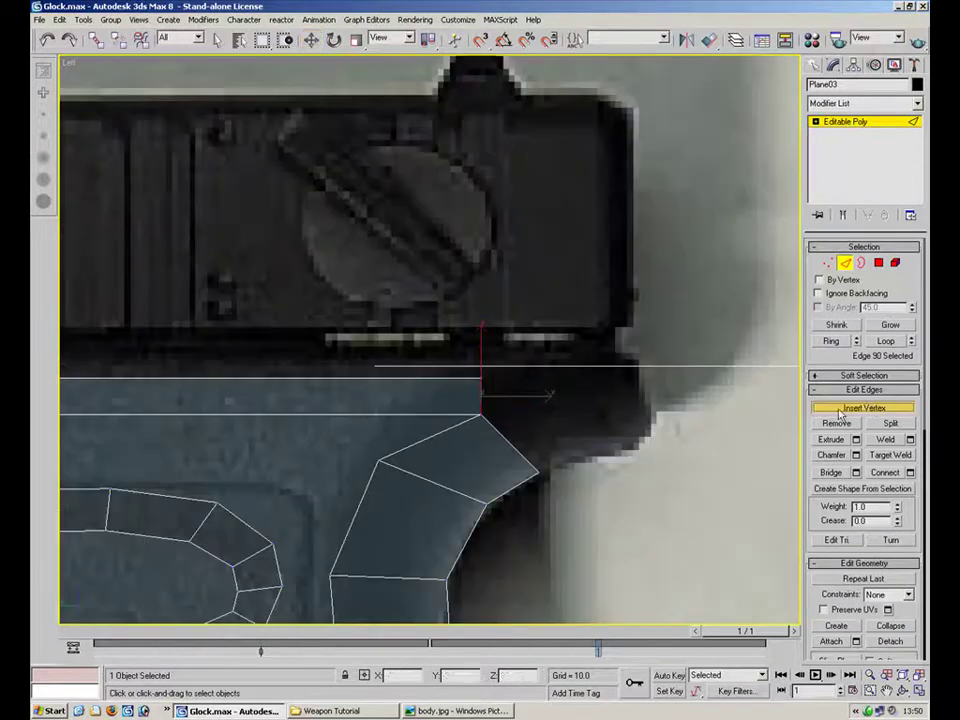
pyautogui.click(482, 403)
pyautogui.click(480, 390)
# Move the two inserted vertices rearward toward the end of the tang and remove the upper one.
pyautogui.press('1')
pyautogui.moveTo(478, 404); pyautogui.dragTo(473, 410)
pyautogui.click(541, 386)
pyautogui.moveTo(534, 385); pyautogui.dragTo(655, 397)
pyautogui.moveTo(452, 358); pyautogui.dragTo(534, 408)
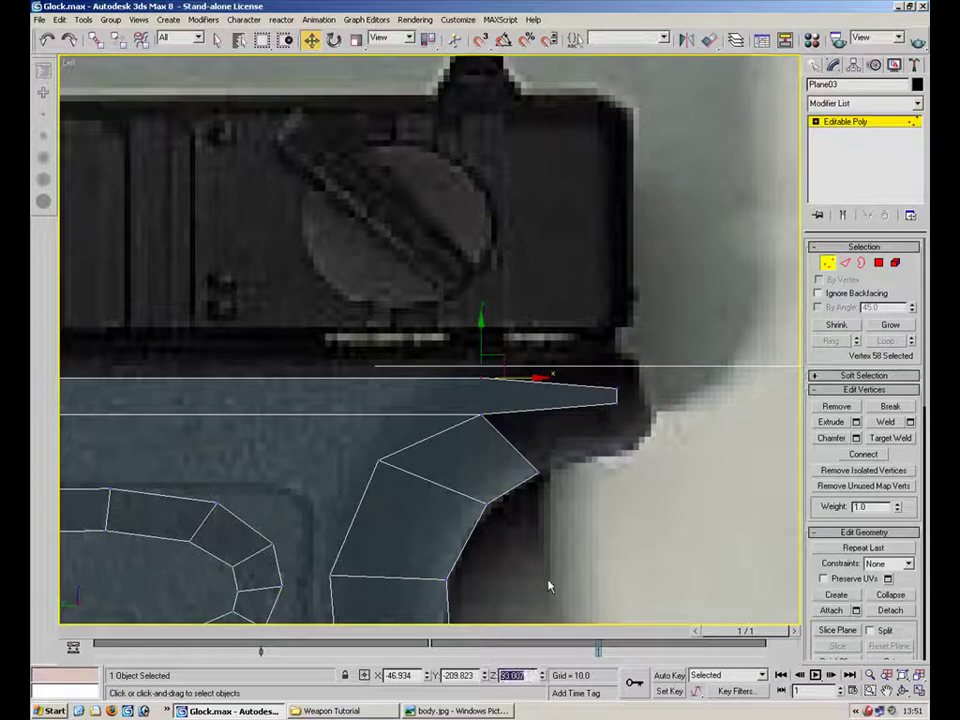
pyautogui.click(642, 387)
# Move the top strip's rear upper corner back in line with the vertex below at Y -235.762, and shift both slightly forward.
pyautogui.click(480, 379)
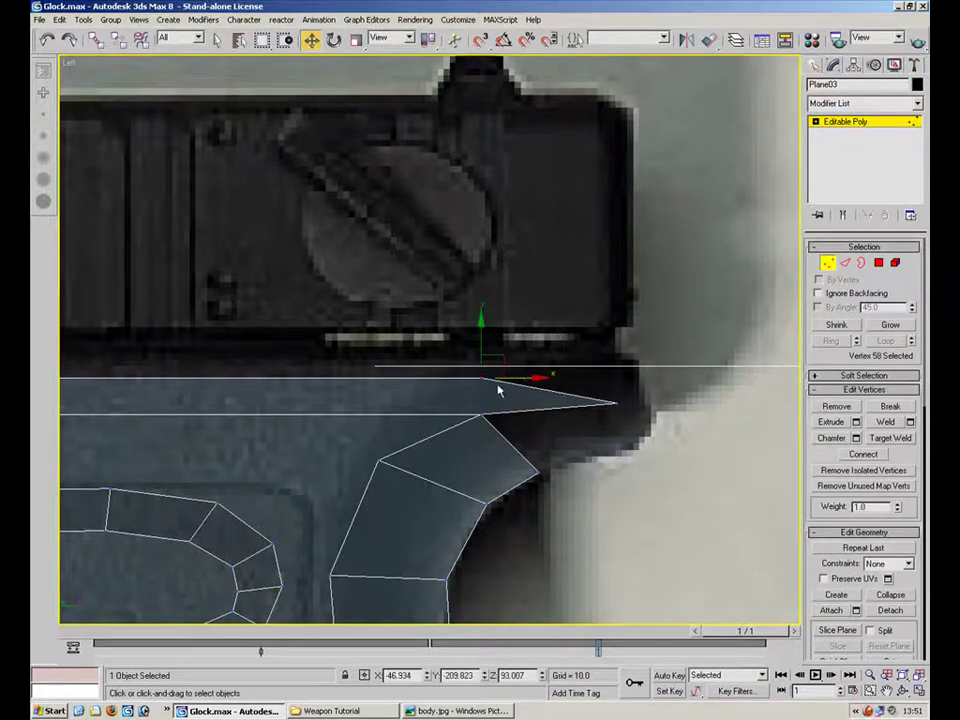
pyautogui.moveTo(524, 377); pyautogui.dragTo(655, 375)
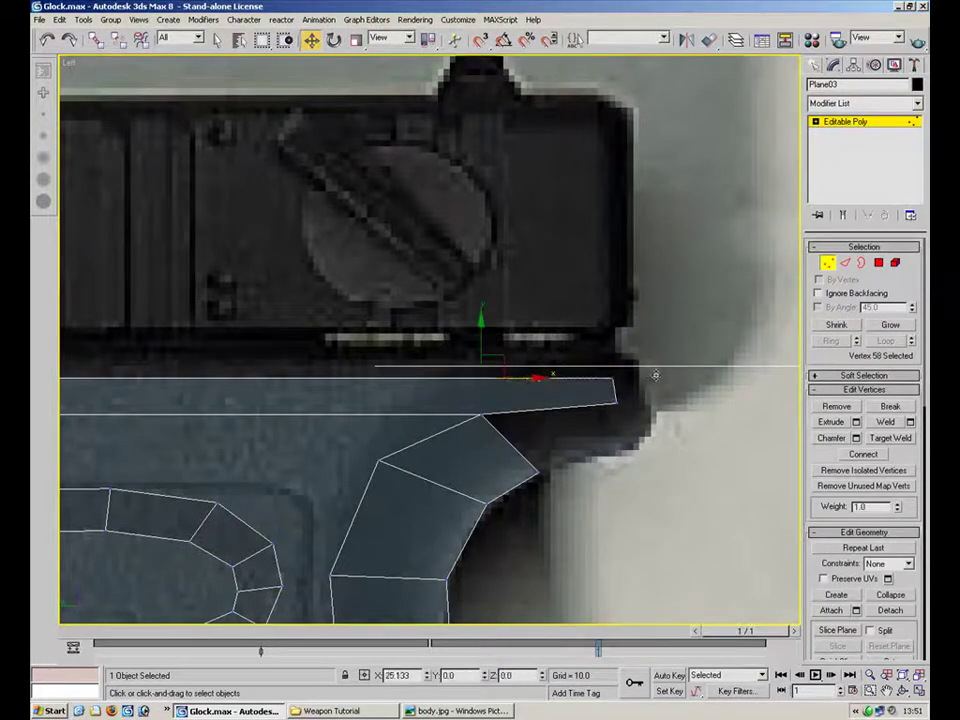
pyautogui.click(614, 405)
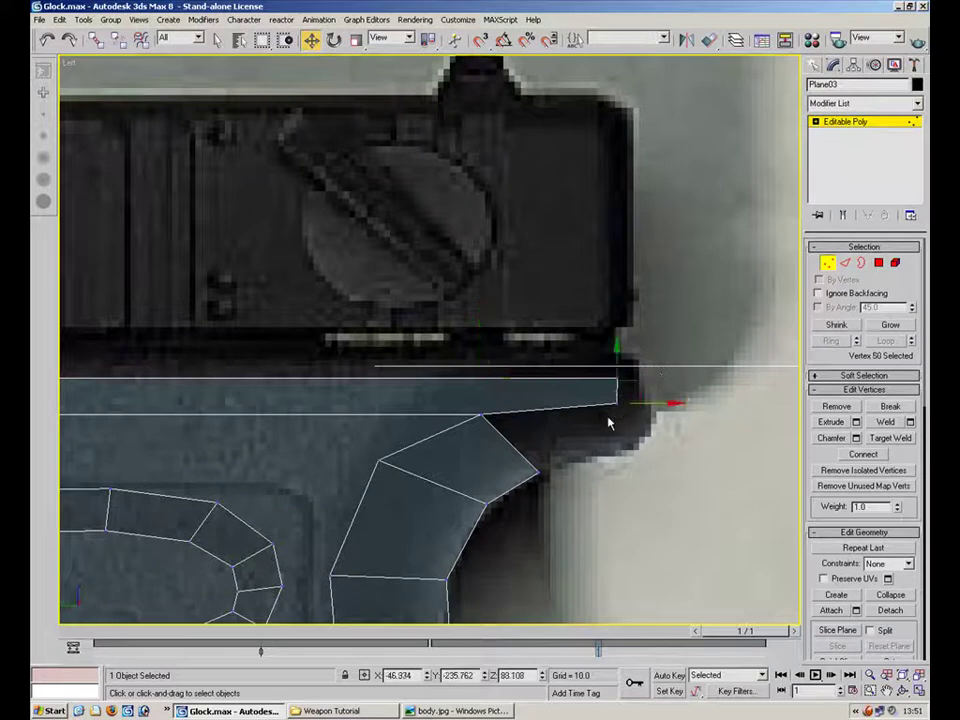
pyautogui.doubleClick(477, 675)
pyautogui.moveTo(569, 397); pyautogui.dragTo(568, 398)
pyautogui.moveTo(675, 428); pyautogui.dragTo(600, 366)
pyautogui.moveTo(662, 391); pyautogui.dragTo(658, 391)
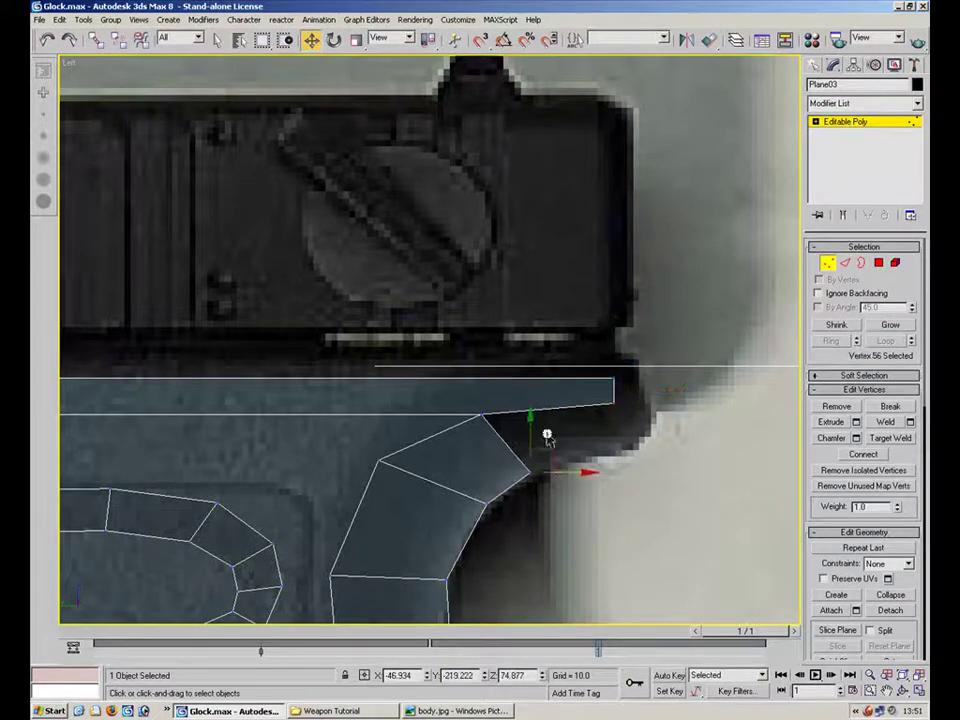
# Extend the short upper end edge of the backstrap strip rearward as a new tang polygon.
pyautogui.press('2')
pyautogui.click(509, 449)
pyautogui.keyDown('shift'); pyautogui.moveTo(509, 449); pyautogui.dragTo(692, 443); pyautogui.keyUp('shift')
# Target-weld the tang polygon's upper rear corner to the top strip's rear vertex and move its lower corner onto the photo's tang outline.
pyautogui.press('1')
pyautogui.click(529, 471)
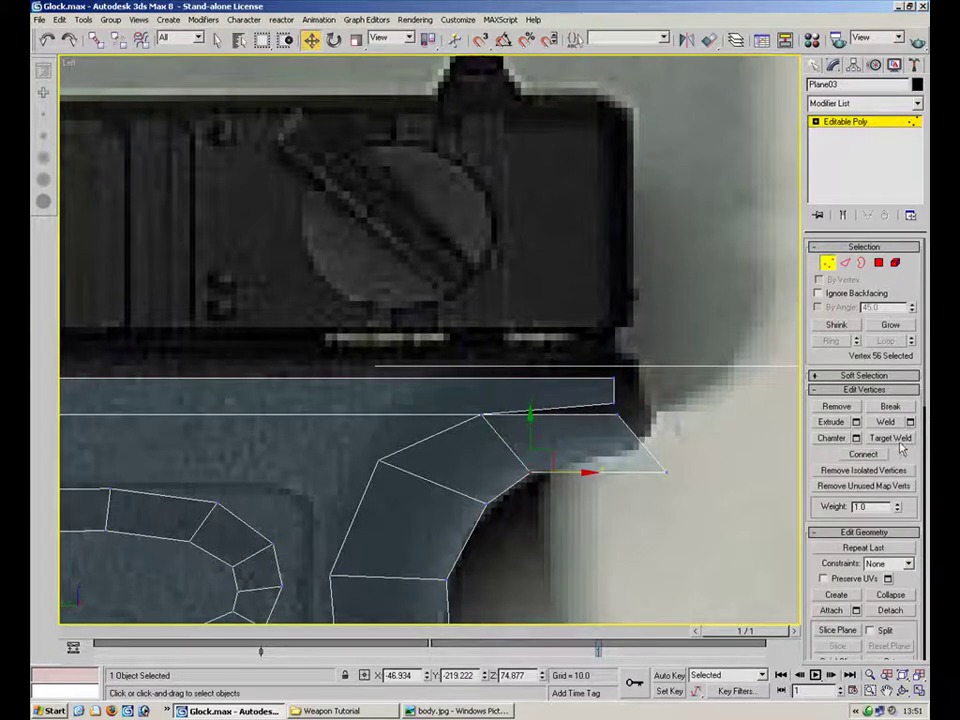
pyautogui.click(893, 439)
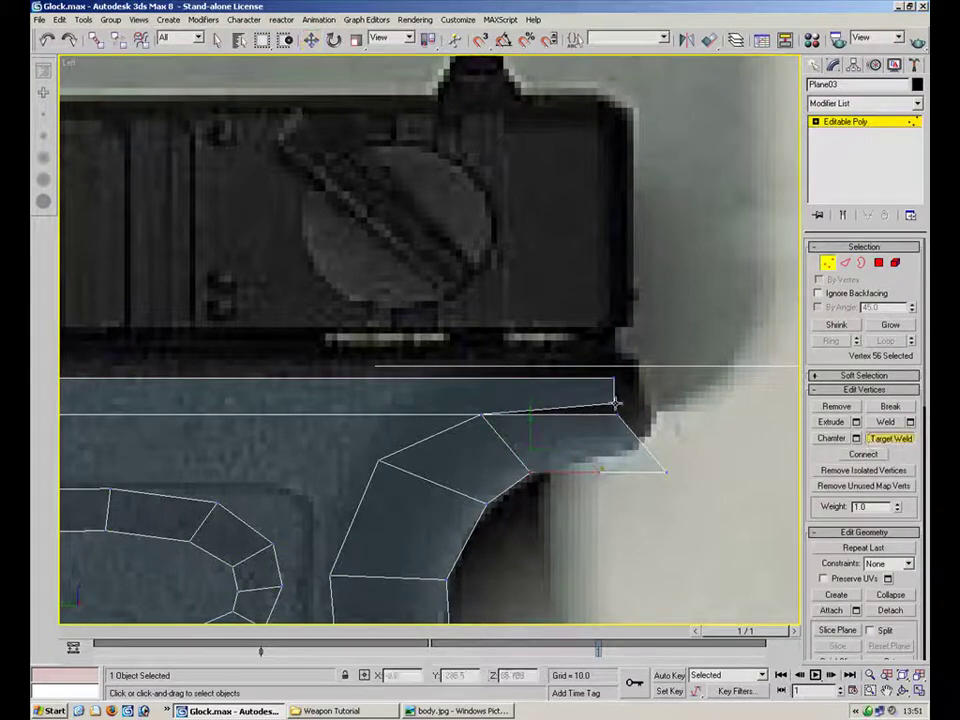
pyautogui.press('w')
pyautogui.click(664, 470)
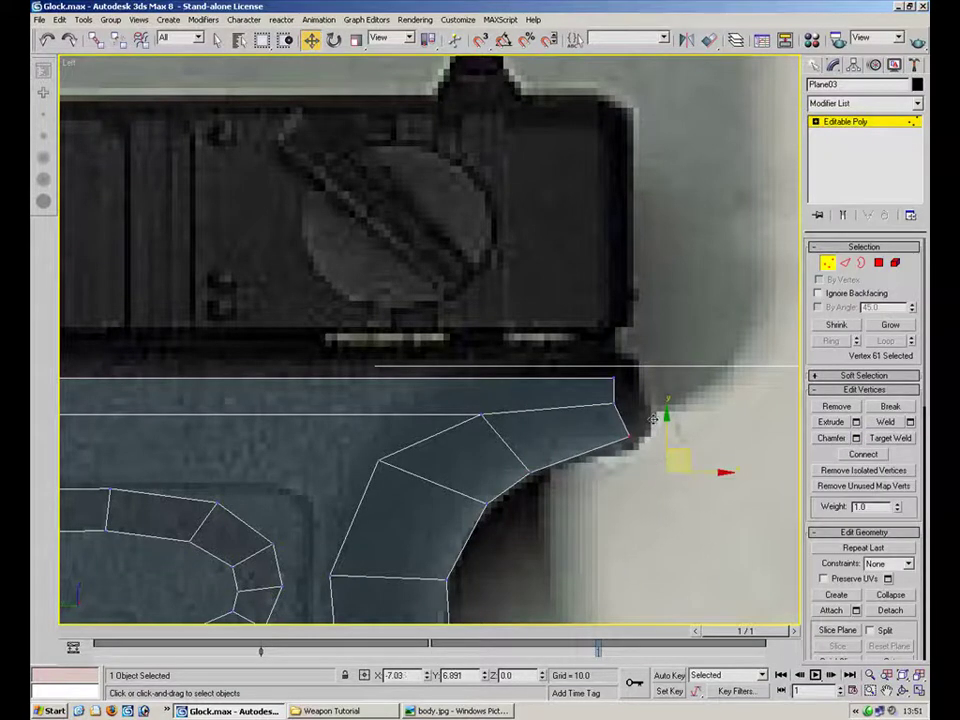
# Select the outer edges of the backstrap strip in the perspective view, from the tang down towards the bottom of the grip.
pyautogui.click(574, 482)
pyautogui.moveTo(557, 432); pyautogui.dragTo(523, 384, button='middle')
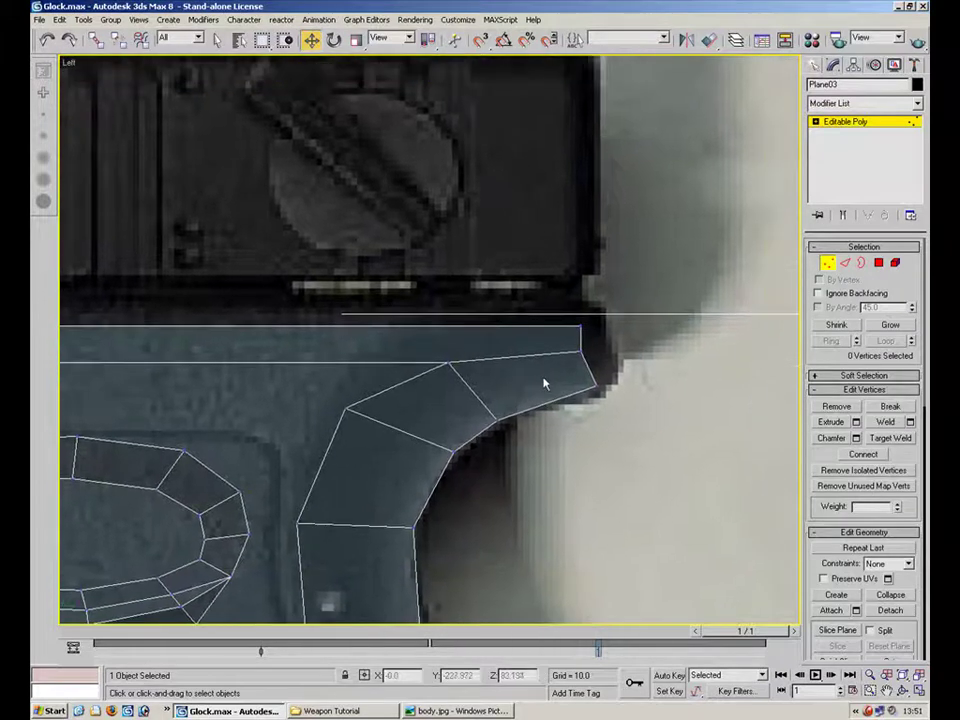
pyautogui.scroll(-2, 600, 376)
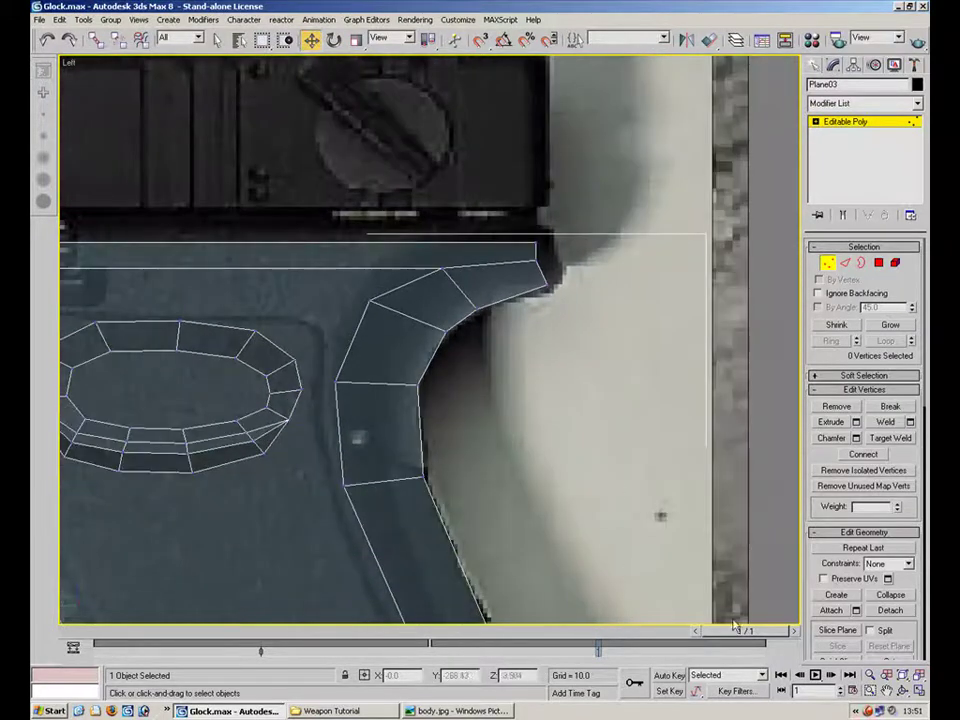
pyautogui.click(918, 690)
pyautogui.click(657, 489)
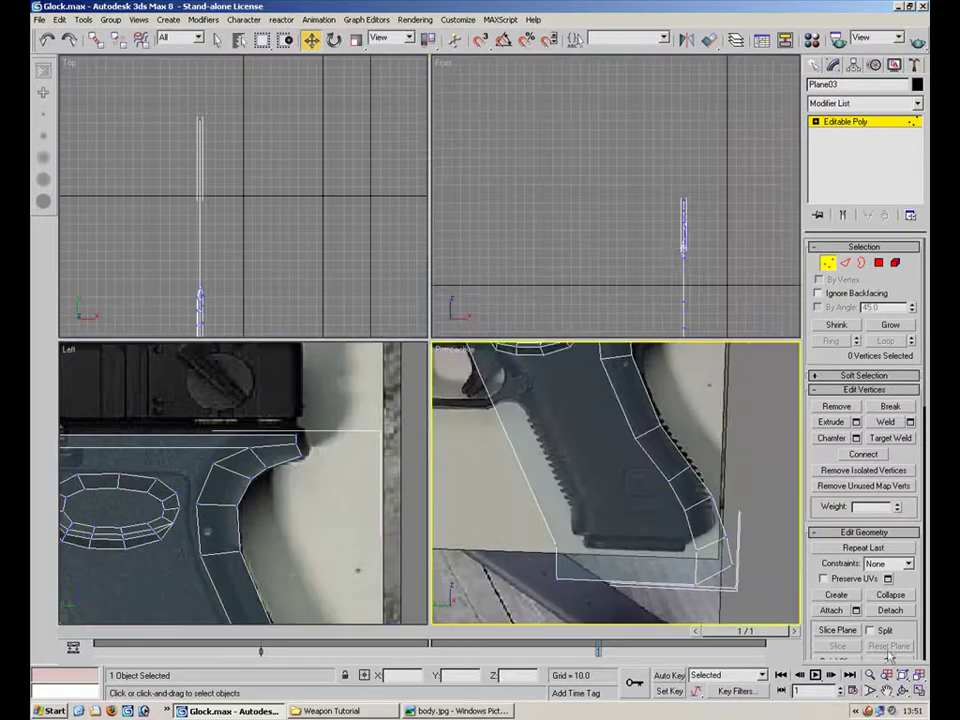
pyautogui.click(917, 688)
pyautogui.keyDown('alt'); pyautogui.moveTo(590, 349); pyautogui.dragTo(531, 622, button='middle'); pyautogui.keyUp('alt')
pyautogui.press('2')
pyautogui.click(480, 188)
pyautogui.keyDown('ctrl'); pyautogui.click(434, 208); pyautogui.keyUp('ctrl')
pyautogui.keyDown('ctrl'); pyautogui.click(408, 246); pyautogui.keyUp('ctrl')
pyautogui.keyDown('ctrl'); pyautogui.click(403, 309); pyautogui.keyUp('ctrl')
pyautogui.keyDown('ctrl'); pyautogui.click(421, 377); pyautogui.keyUp('ctrl')
pyautogui.keyDown('ctrl'); pyautogui.click(493, 511); pyautogui.keyUp('ctrl')
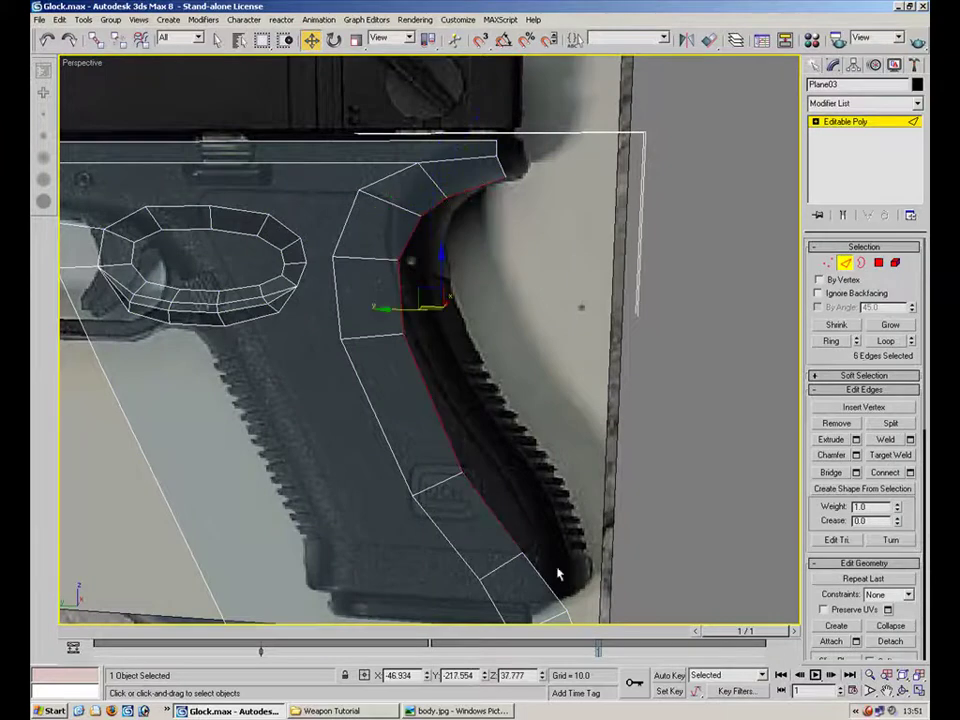
# Select all ten vertices along the backstrap's rear outline, from the tang to the grip bottom, and set their X position to 0.
pyautogui.moveTo(567, 576); pyautogui.dragTo(533, 380, button='middle')
pyautogui.press('1')
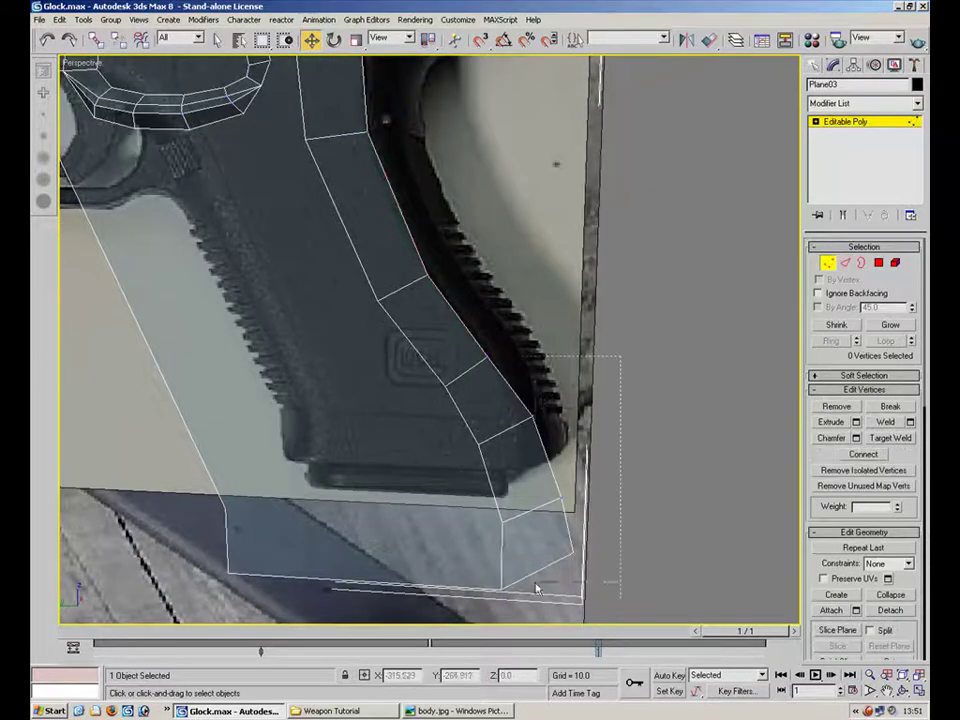
pyautogui.moveTo(541, 576); pyautogui.dragTo(522, 572)
pyautogui.keyDown('ctrl'); pyautogui.moveTo(468, 370); pyautogui.dragTo(467, 371); pyautogui.keyUp('ctrl')
pyautogui.keyDown('ctrl'); pyautogui.moveTo(467, 236); pyautogui.dragTo(409, 306); pyautogui.keyUp('ctrl')
pyautogui.moveTo(395, 205); pyautogui.dragTo(448, 414, button='middle')
pyautogui.keyDown('ctrl'); pyautogui.moveTo(560, 175); pyautogui.dragTo(397, 284); pyautogui.keyUp('ctrl')
pyautogui.keyDown('ctrl'); pyautogui.moveTo(452, 317); pyautogui.dragTo(400, 364); pyautogui.keyUp('ctrl')
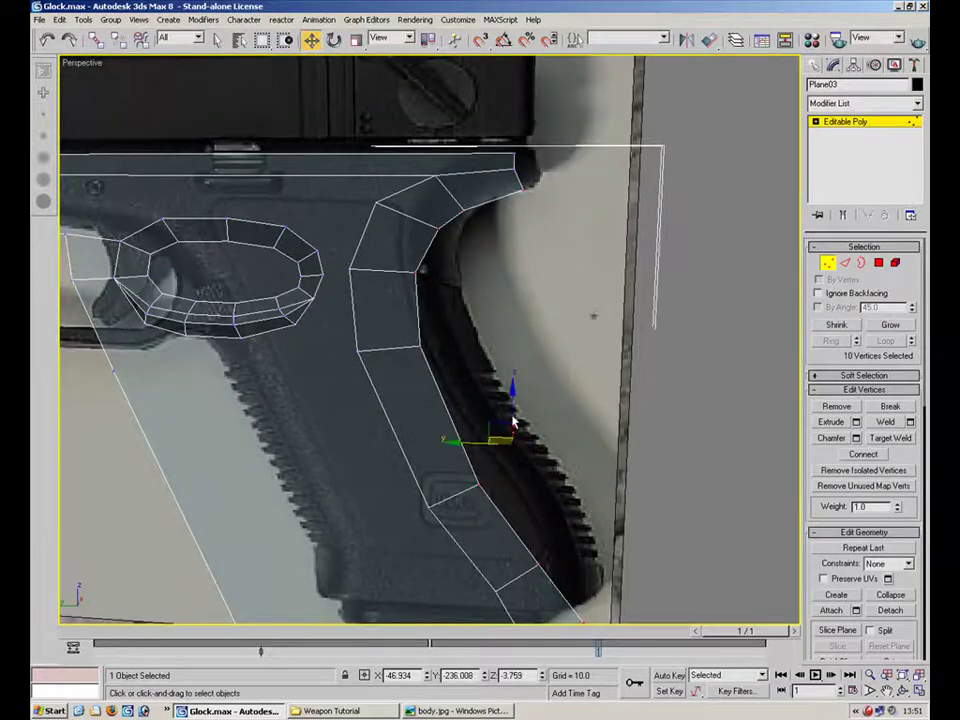
pyautogui.rightClick(428, 678)
# Complete the selection to the nine rear outline edges and try to extend them about 29 units along X as a new strip.
pyautogui.keyDown('alt'); pyautogui.moveTo(580, 436); pyautogui.dragTo(489, 289, button='middle'); pyautogui.keyUp('alt')
pyautogui.press('2')
pyautogui.keyDown('ctrl'); pyautogui.click(507, 542); pyautogui.keyUp('ctrl')
pyautogui.keyDown('alt'); pyautogui.moveTo(461, 424); pyautogui.dragTo(427, 408, button='middle'); pyautogui.keyUp('alt')
pyautogui.moveTo(443, 339); pyautogui.dragTo(482, 326)
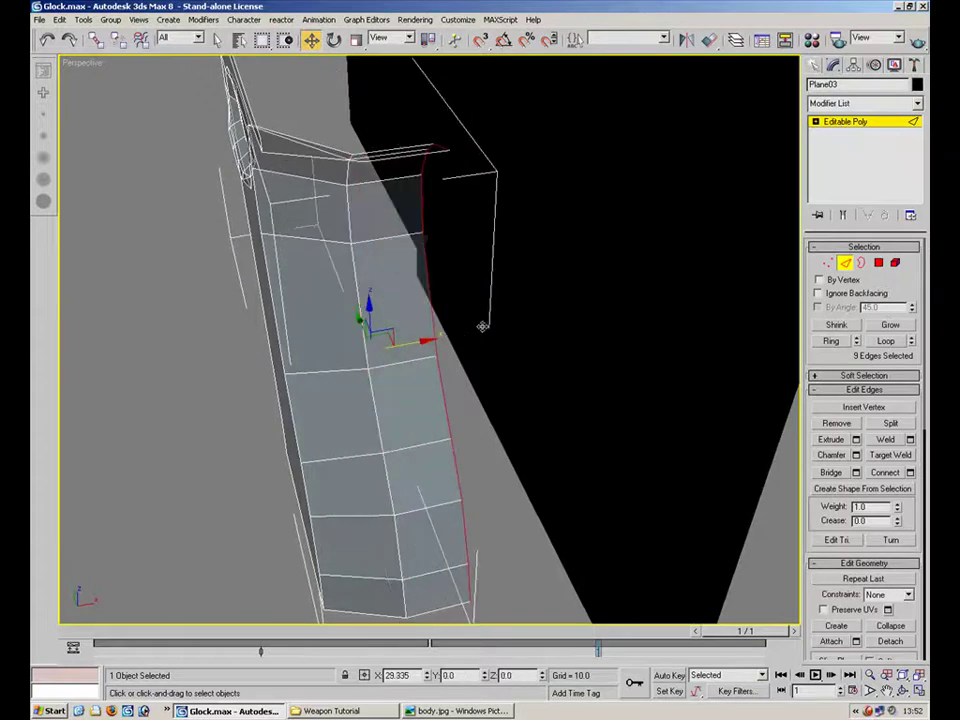
# Set the nine rear outline edges to X 0 and move them about 9.5 units along negative X, narrowing the backstrap strip.
pyautogui.rightClick(427, 679)
pyautogui.rightClick(428, 679)
pyautogui.keyDown('alt'); pyautogui.moveTo(455, 418); pyautogui.dragTo(467, 302, button='middle'); pyautogui.keyUp('alt')
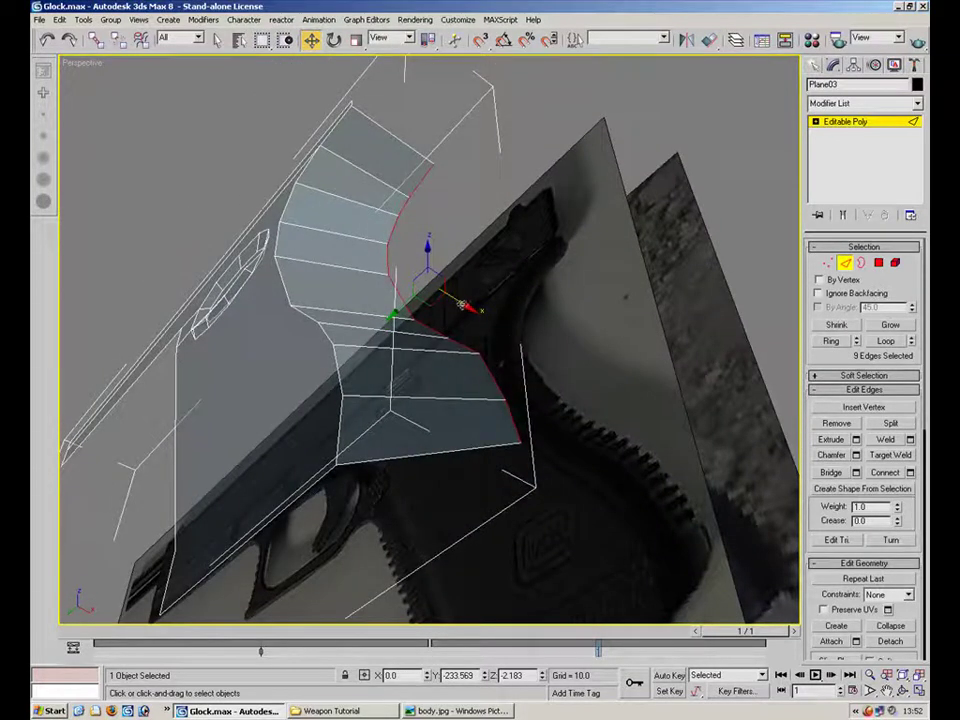
pyautogui.moveTo(462, 305); pyautogui.dragTo(441, 297)
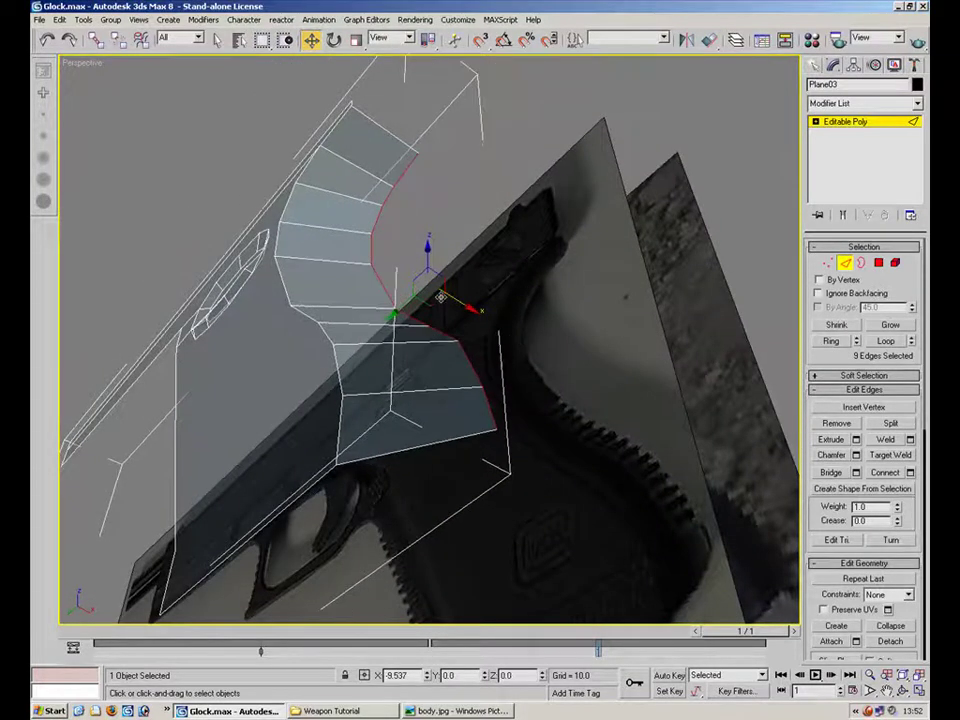
# Move the nine selected outer edges of the grip strip to the centre plane at X 0.
pyautogui.moveTo(441, 297); pyautogui.dragTo(480, 309)
pyautogui.keyDown('alt'); pyautogui.moveTo(488, 311); pyautogui.dragTo(483, 400, button='middle'); pyautogui.keyUp('alt')
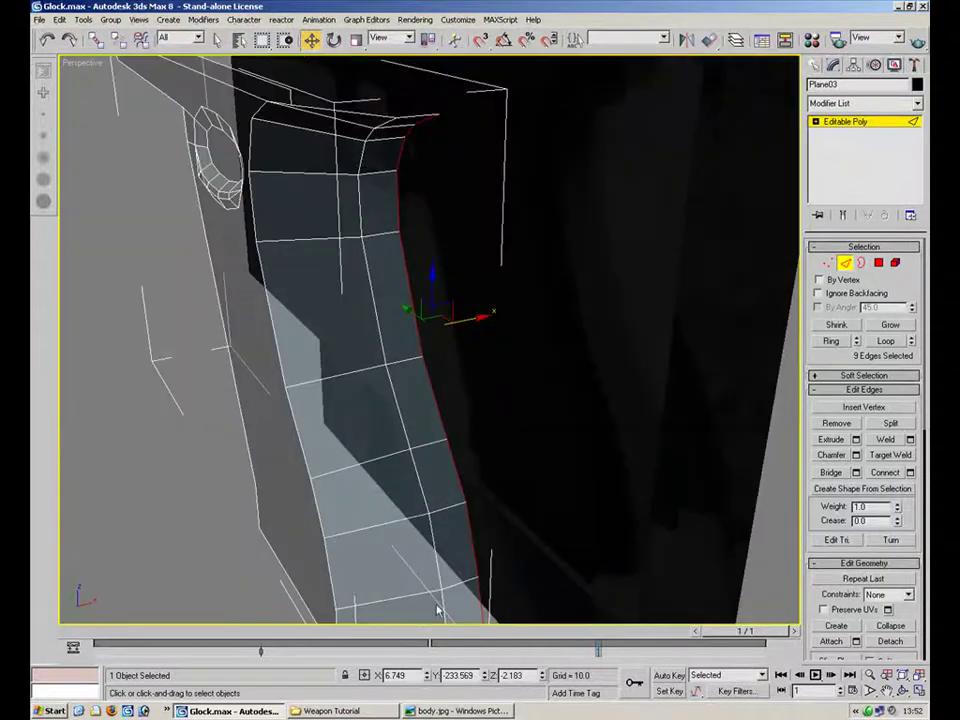
pyautogui.rightClick(428, 676)
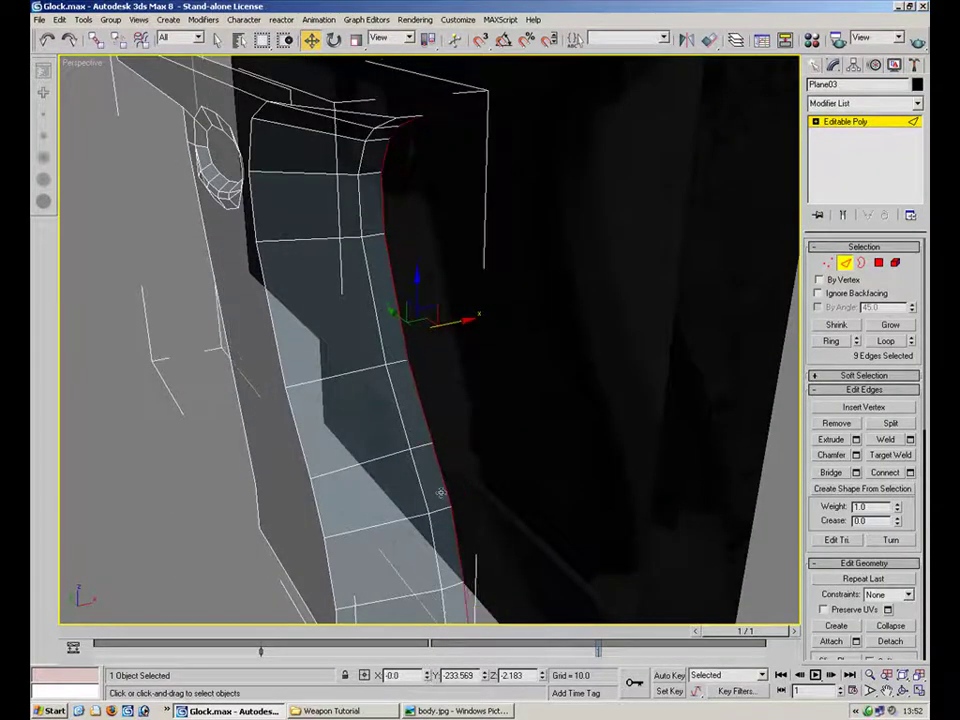
# Select the upper vertices of the outer grip strip and shift them slightly to refine its curve.
pyautogui.keyDown('alt'); pyautogui.moveTo(418, 368); pyautogui.dragTo(352, 178, button='middle'); pyautogui.keyUp('alt')
pyautogui.press('1')
pyautogui.moveTo(441, 103); pyautogui.dragTo(343, 284)
pyautogui.keyDown('alt'); pyautogui.moveTo(356, 377); pyautogui.dragTo(387, 470, button='middle'); pyautogui.keyUp('alt')
pyautogui.scroll(2, 368, 285)
pyautogui.moveTo(332, 297); pyautogui.dragTo(350, 292)
pyautogui.keyDown('alt'); pyautogui.moveTo(364, 300); pyautogui.dragTo(440, 135, button='middle'); pyautogui.keyUp('alt')
# Select the ten cross edges of the wide grip strip one by one.
pyautogui.press('2')
pyautogui.click(430, 143)
pyautogui.keyDown('ctrl'); pyautogui.click(415, 166); pyautogui.keyUp('ctrl')
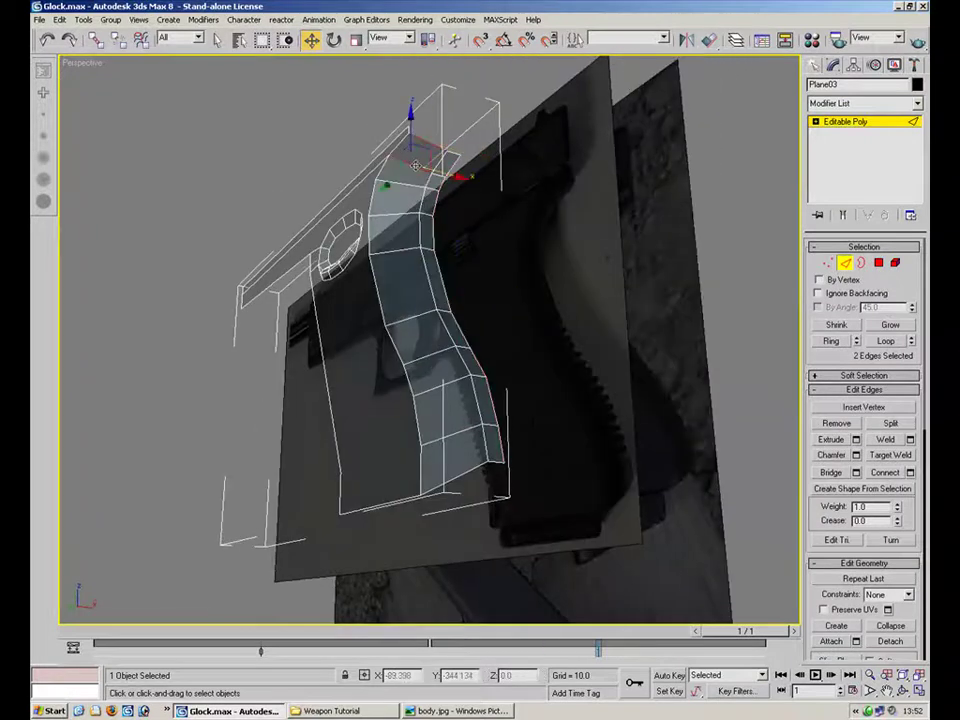
pyautogui.keyDown('ctrl'); pyautogui.click(397, 216); pyautogui.keyUp('ctrl')
pyautogui.keyDown('ctrl'); pyautogui.click(399, 251); pyautogui.keyUp('ctrl')
pyautogui.keyDown('ctrl'); pyautogui.click(411, 319); pyautogui.keyUp('ctrl')
pyautogui.keyDown('ctrl'); pyautogui.click(423, 355); pyautogui.keyUp('ctrl')
pyautogui.keyDown('ctrl'); pyautogui.click(451, 386); pyautogui.keyUp('ctrl')
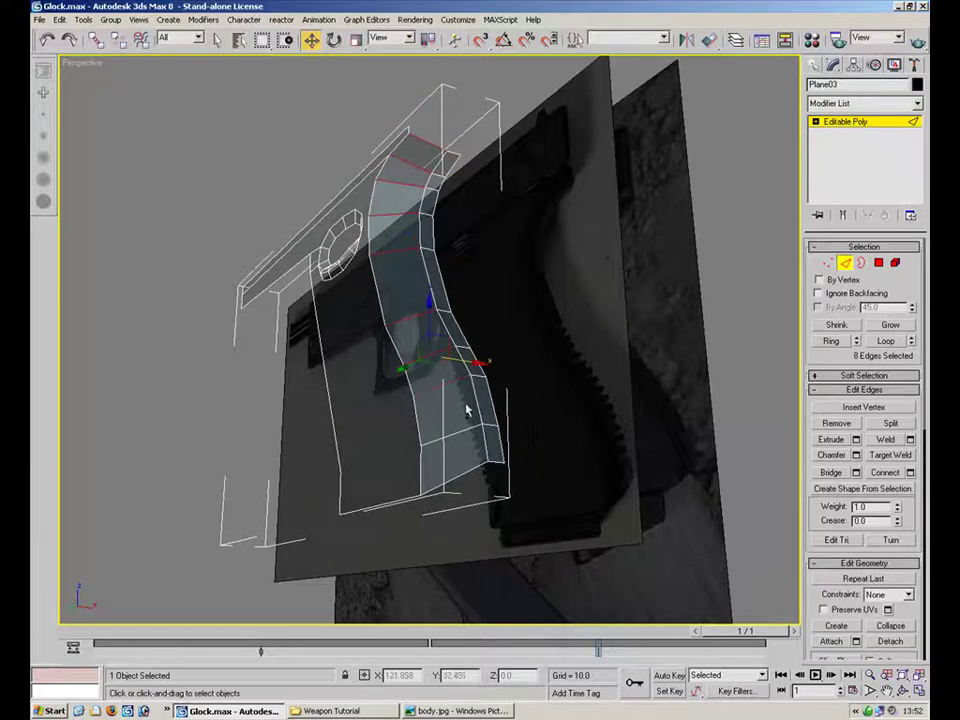
pyautogui.keyDown('ctrl'); pyautogui.click(454, 431); pyautogui.keyUp('ctrl')
pyautogui.keyDown('ctrl'); pyautogui.click(461, 474); pyautogui.keyUp('ctrl')
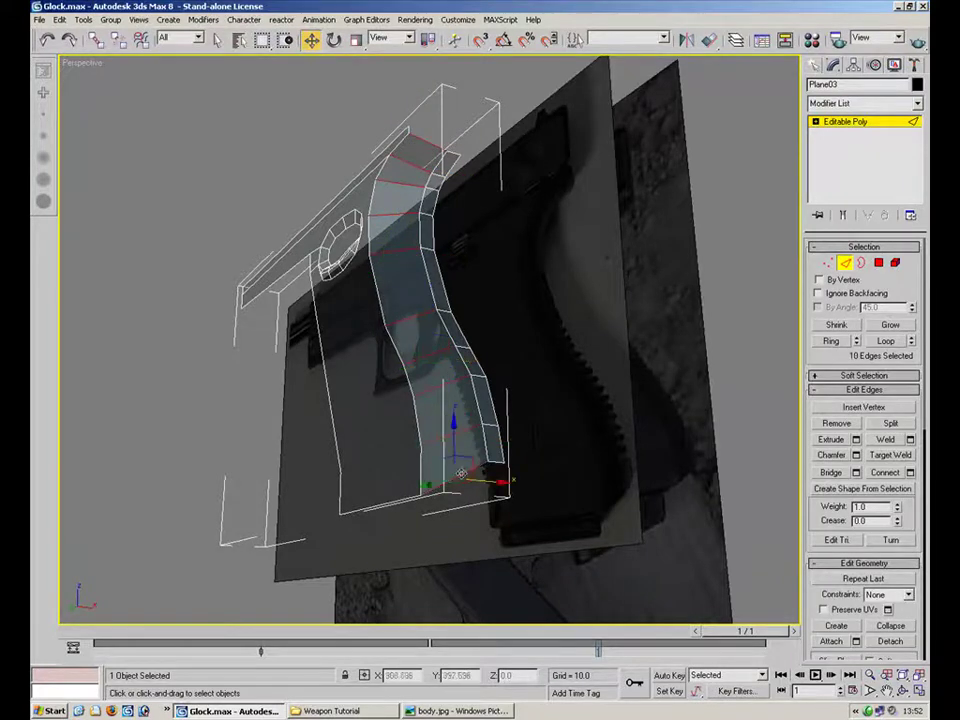
pyautogui.keyDown('alt'); pyautogui.moveTo(466, 456); pyautogui.dragTo(445, 384, button='middle'); pyautogui.keyUp('alt')
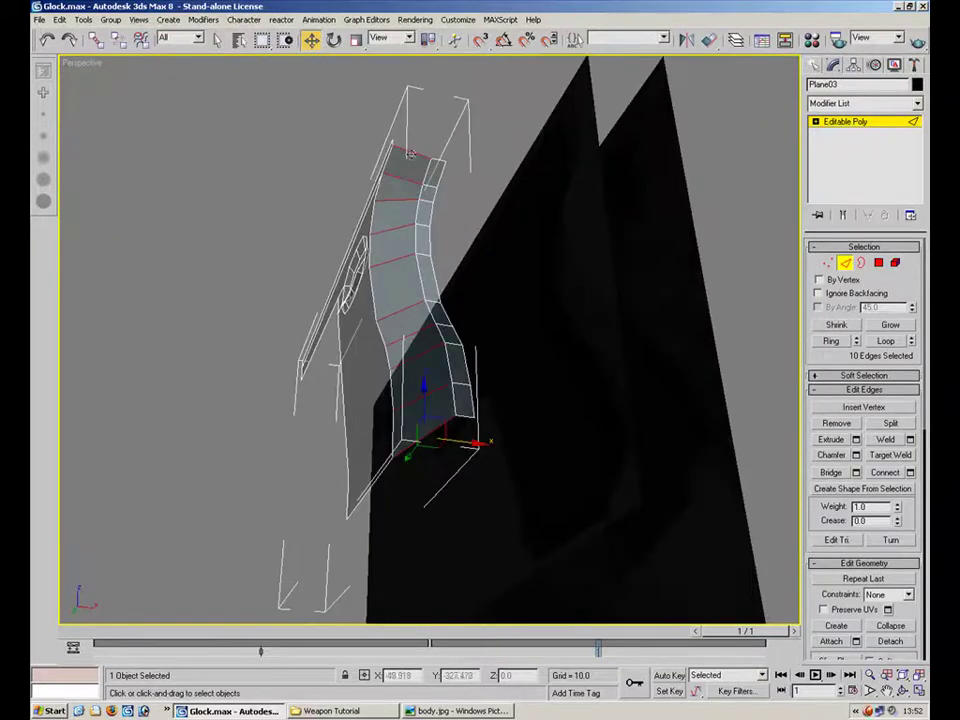
pyautogui.click(502, 162)
# Select the full ring of cross edges on the wide grip strip and connect them with a new edge loop.
pyautogui.click(410, 150)
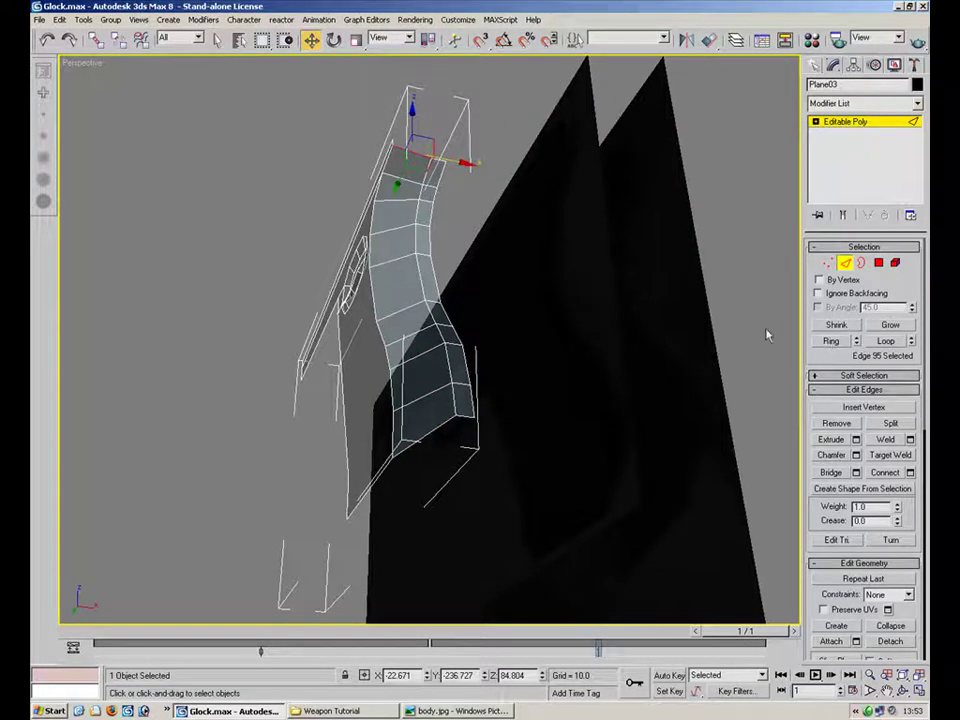
pyautogui.click(470, 152)
pyautogui.click(408, 152)
pyautogui.keyDown('alt'); pyautogui.moveTo(428, 155); pyautogui.dragTo(718, 325, button='middle'); pyautogui.keyUp('alt')
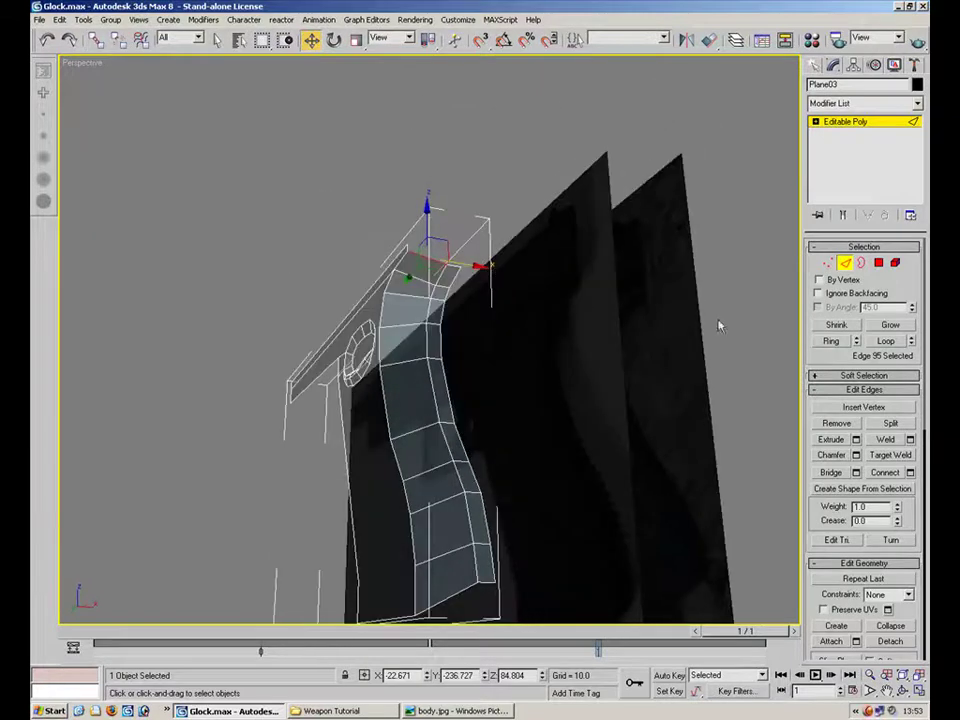
pyautogui.click(831, 341)
pyautogui.keyDown('alt'); pyautogui.moveTo(471, 407); pyautogui.dragTo(421, 271, button='middle'); pyautogui.keyUp('alt')
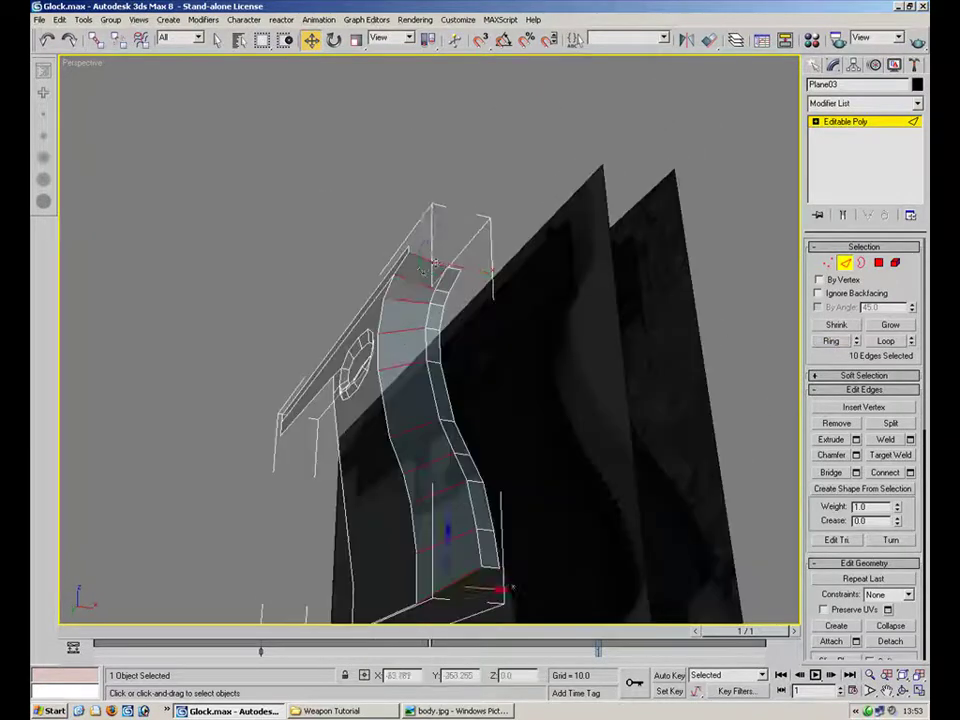
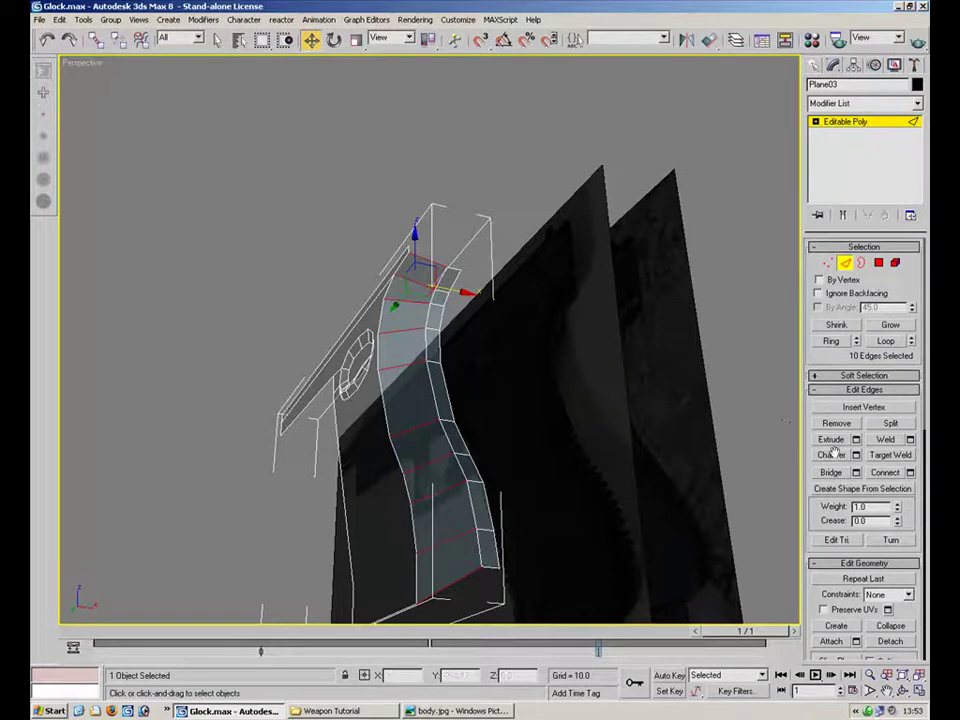
pyautogui.click(885, 472)
# Move the new nine-edge loop slightly outward to round the back of the grip.
pyautogui.keyDown('alt'); pyautogui.moveTo(510, 500); pyautogui.dragTo(460, 345, button='middle'); pyautogui.keyUp('alt')
pyautogui.moveTo(462, 355); pyautogui.dragTo(469, 344)
pyautogui.keyDown('alt'); pyautogui.moveTo(469, 344); pyautogui.dragTo(457, 283, button='middle'); pyautogui.keyUp('alt')
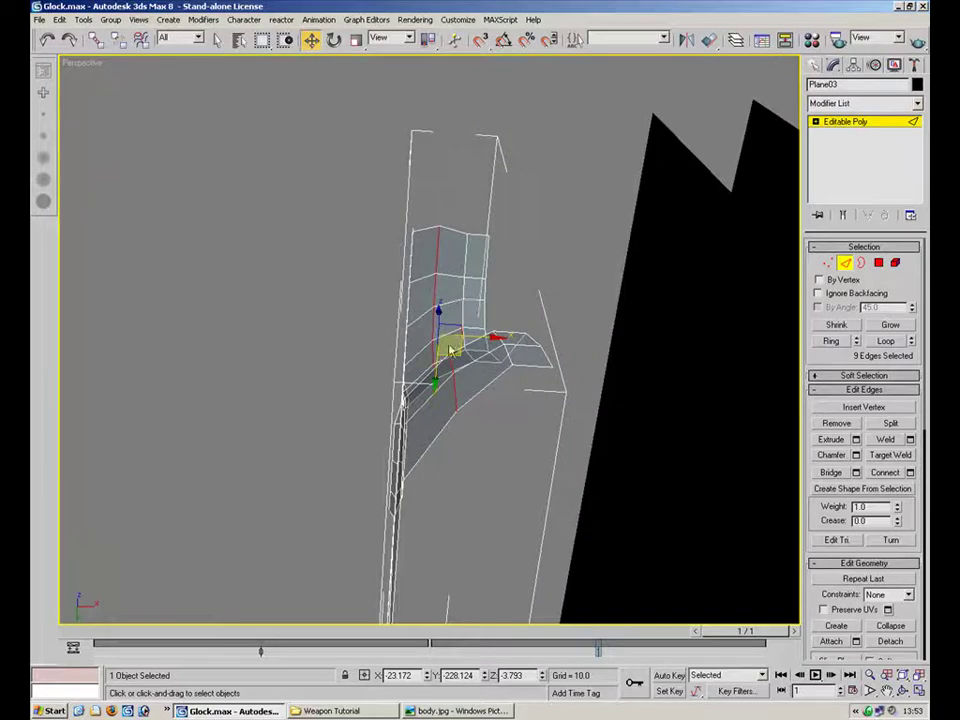
pyautogui.moveTo(437, 366)
pyautogui.mouseDown()
pyautogui.moveTo(437, 378)
pyautogui.moveTo(436, 366)
pyautogui.mouseUp()
pyautogui.keyDown('alt'); pyautogui.moveTo(436, 366); pyautogui.dragTo(493, 399, button='middle'); pyautogui.keyUp('alt')
# Reposition the vertices at the upper end of the outer grip strip to smooth its corner.
pyautogui.press('1')
pyautogui.click(456, 325)
pyautogui.scroll(3, 493, 399)
pyautogui.moveTo(546, 519); pyautogui.dragTo(545, 550)
pyautogui.moveTo(733, 452)
pyautogui.mouseDown()
pyautogui.moveTo(700, 490)
pyautogui.moveTo(536, 526)
pyautogui.mouseUp()
pyautogui.moveTo(632, 539); pyautogui.dragTo(659, 555)
# Adjust the three upper vertices of the middle loop so the curve flows evenly into the frame.
pyautogui.keyDown('alt'); pyautogui.moveTo(654, 558); pyautogui.dragTo(436, 383, button='middle'); pyautogui.keyUp('alt')
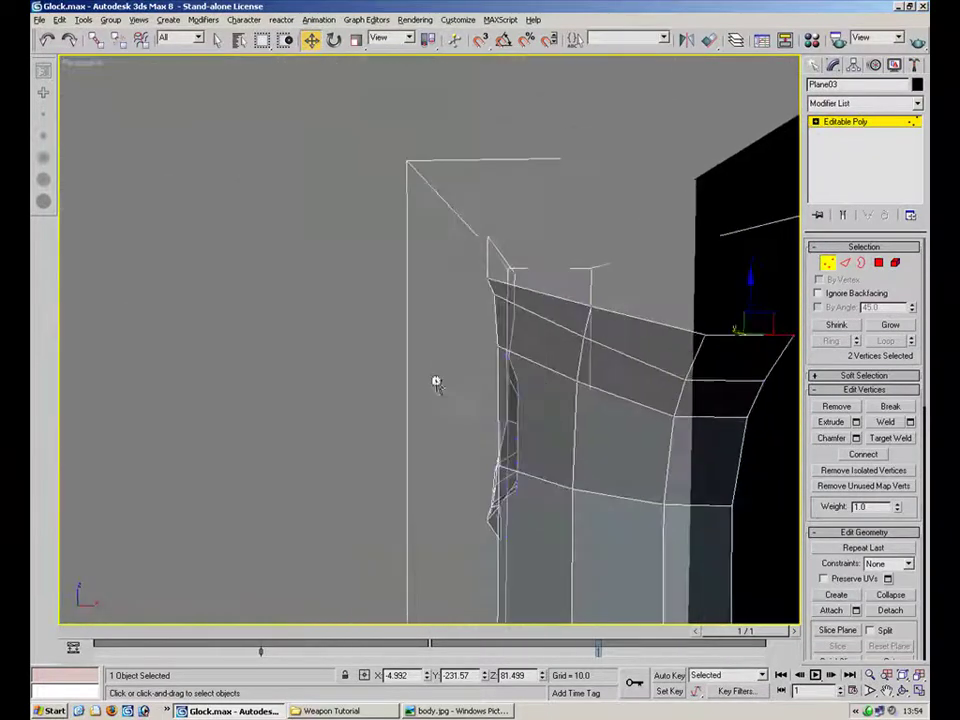
pyautogui.moveTo(552, 383); pyautogui.dragTo(552, 383)
pyautogui.moveTo(583, 300); pyautogui.dragTo(583, 313)
pyautogui.keyDown('alt'); pyautogui.moveTo(576, 426); pyautogui.dragTo(663, 341, button='middle'); pyautogui.keyUp('alt')
pyautogui.keyDown('alt'); pyautogui.moveTo(431, 441); pyautogui.dragTo(360, 456, button='middle'); pyautogui.keyUp('alt')
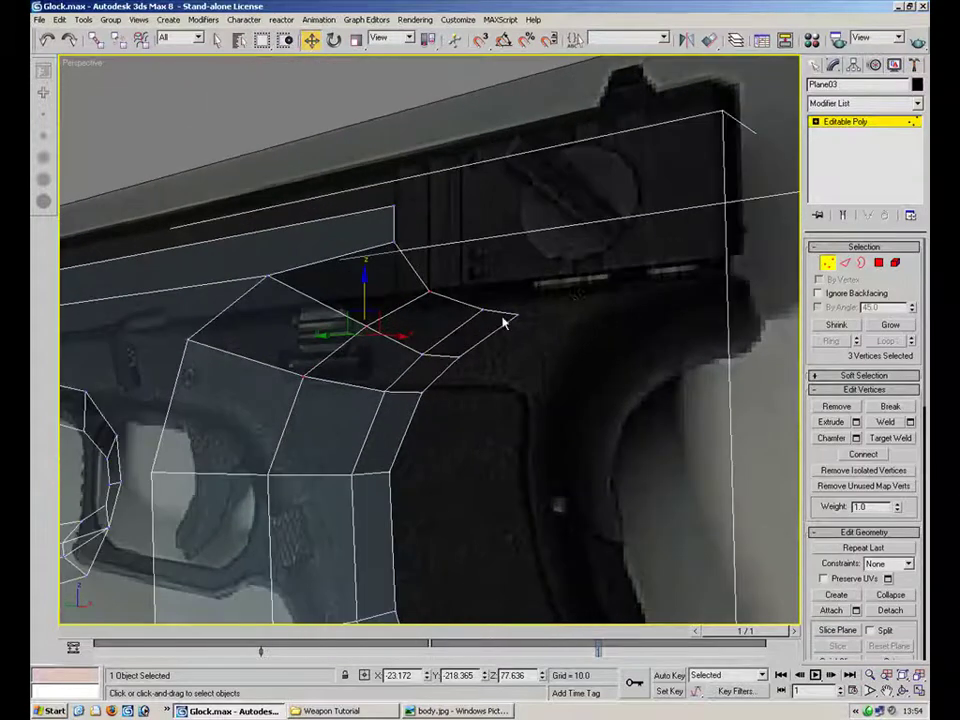
# Select the three open edges at the top rear of the grip and extend them backward into new polygons.
pyautogui.press('2')
pyautogui.click(496, 312)
pyautogui.keyDown('ctrl'); pyautogui.click(455, 301); pyautogui.keyUp('ctrl')
pyautogui.keyDown('ctrl'); pyautogui.click(414, 276); pyautogui.keyUp('ctrl')
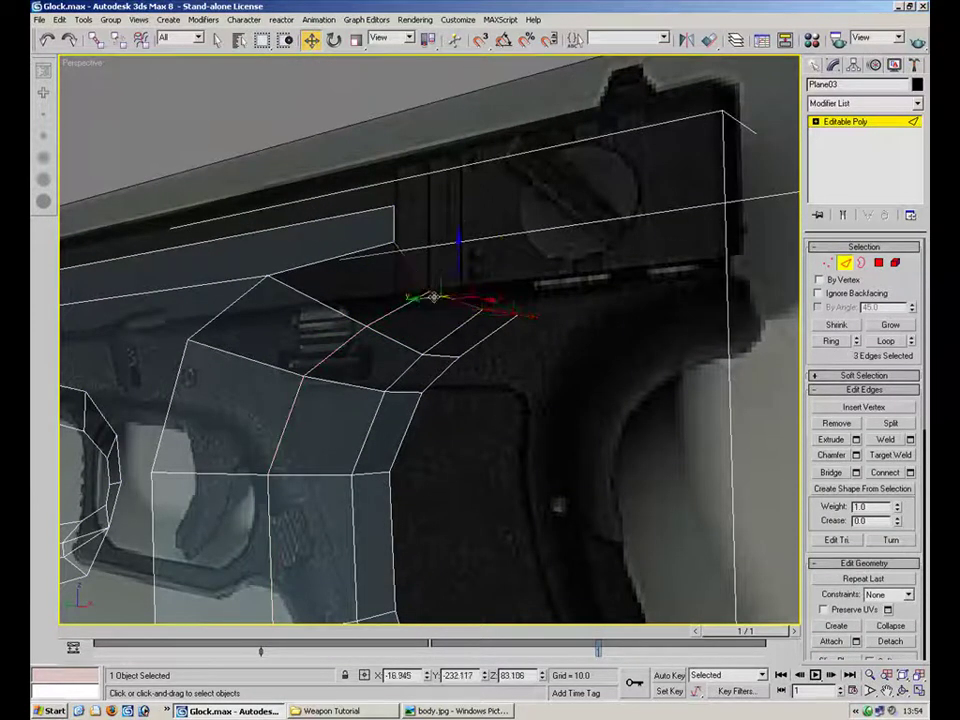
pyautogui.keyDown('alt'); pyautogui.moveTo(468, 455); pyautogui.dragTo(469, 405, button='middle'); pyautogui.keyUp('alt')
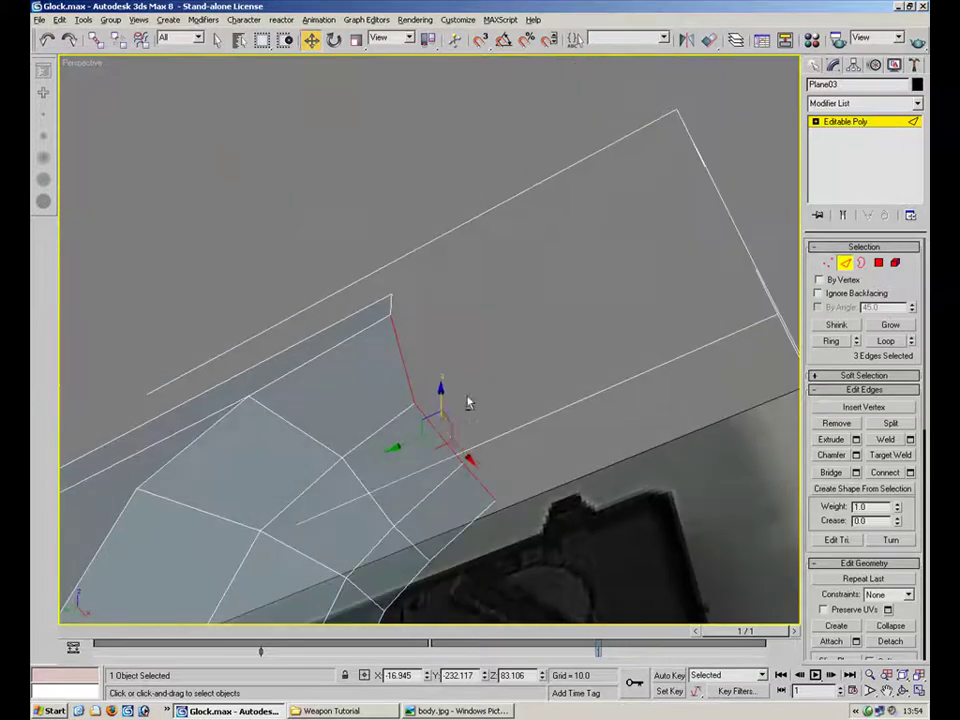
pyautogui.keyDown('shift'); pyautogui.moveTo(412, 443); pyautogui.dragTo(465, 394); pyautogui.keyUp('shift')
# Target-weld the outer vertex of the extended polygons onto the frame's lower corner vertex.
pyautogui.press('1')
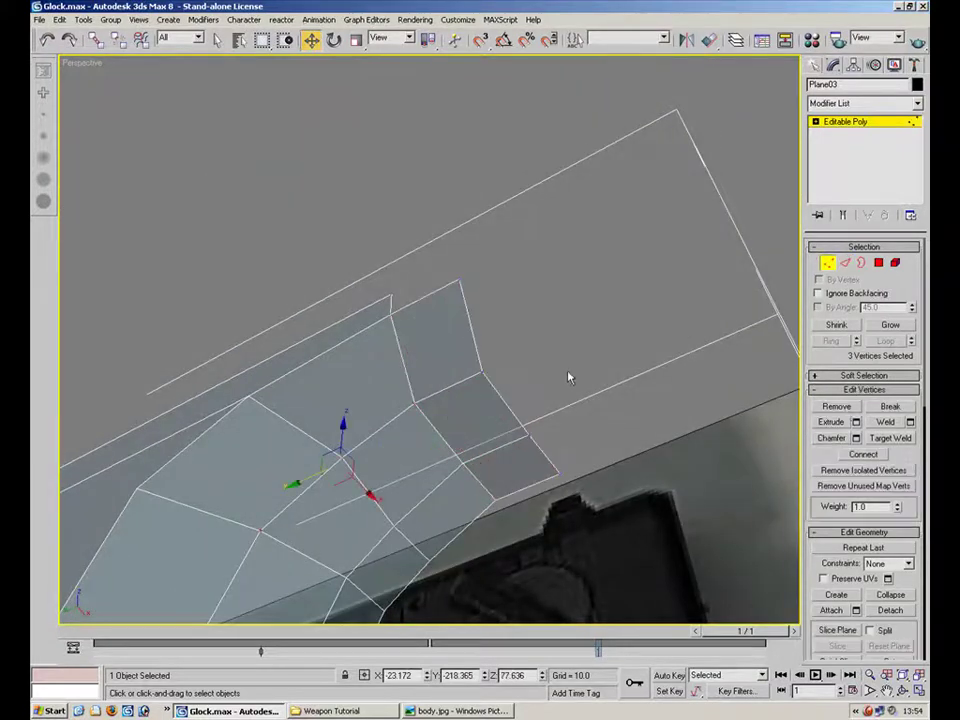
pyautogui.click(882, 437)
pyautogui.keyDown('alt'); pyautogui.moveTo(484, 311); pyautogui.dragTo(497, 362, button='middle'); pyautogui.keyUp('alt')
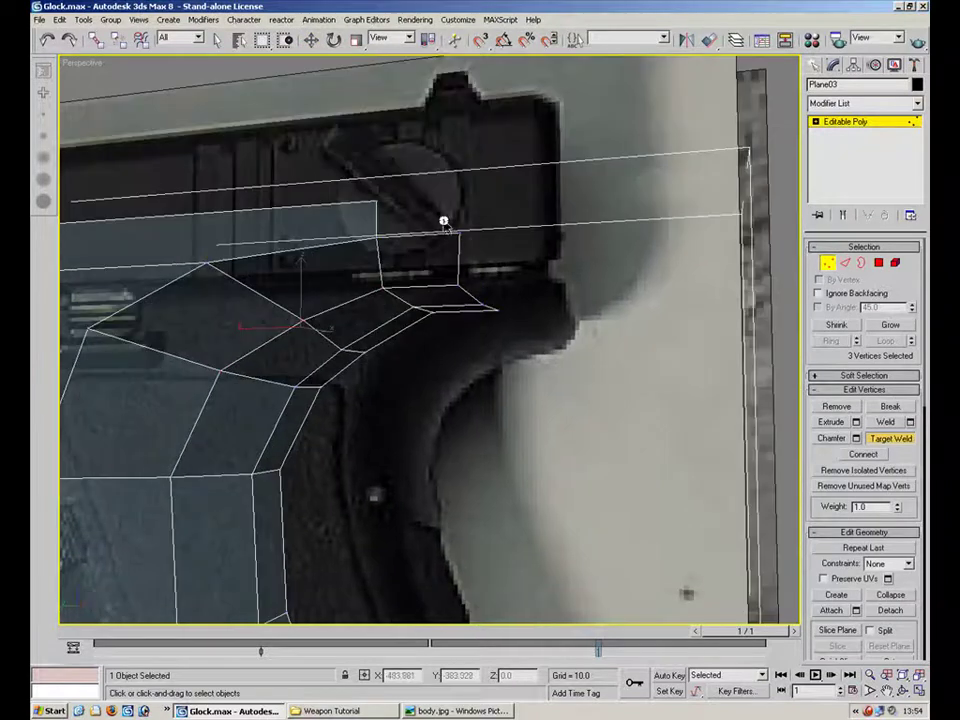
pyautogui.click(458, 232)
pyautogui.click(378, 236)
pyautogui.keyDown('alt'); pyautogui.moveTo(460, 304); pyautogui.dragTo(485, 311, button='middle'); pyautogui.keyUp('alt')
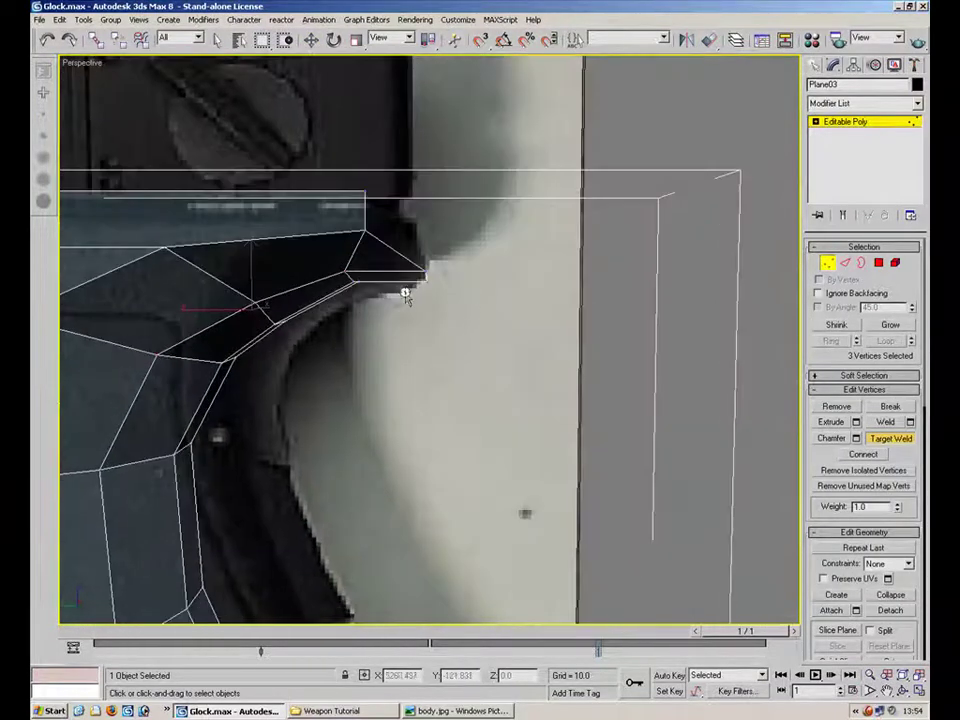
# Select the three remaining end vertices of the extension and move them up against the rear tang in the reference image.
pyautogui.press('w')
pyautogui.moveTo(479, 289); pyautogui.dragTo(417, 310)
pyautogui.moveTo(415, 256); pyautogui.dragTo(394, 220)
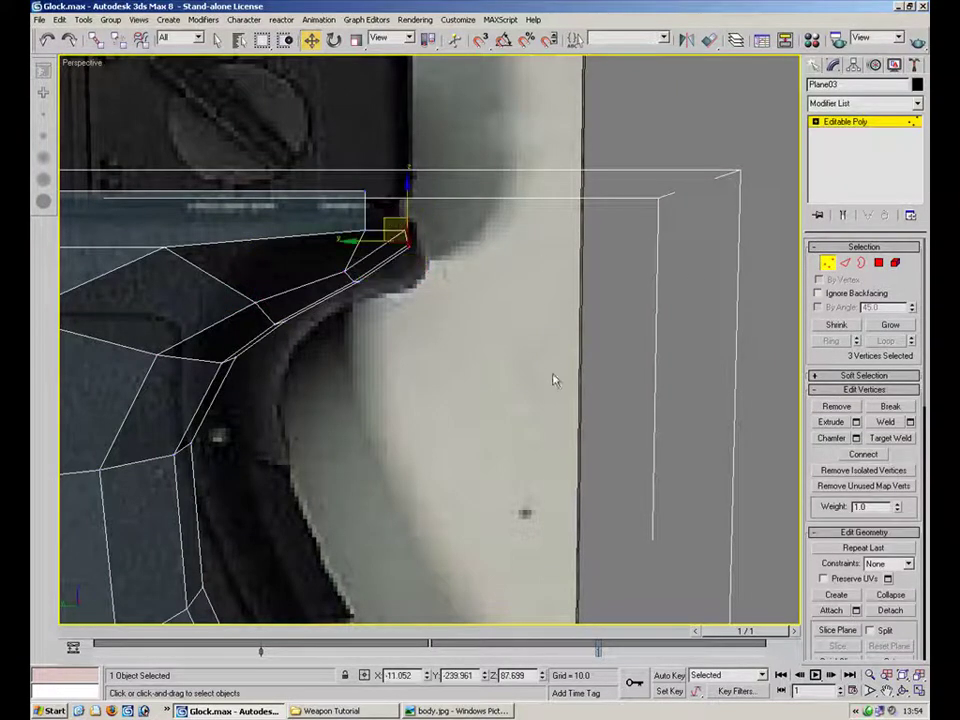
pyautogui.scroll(-5, 545, 368)
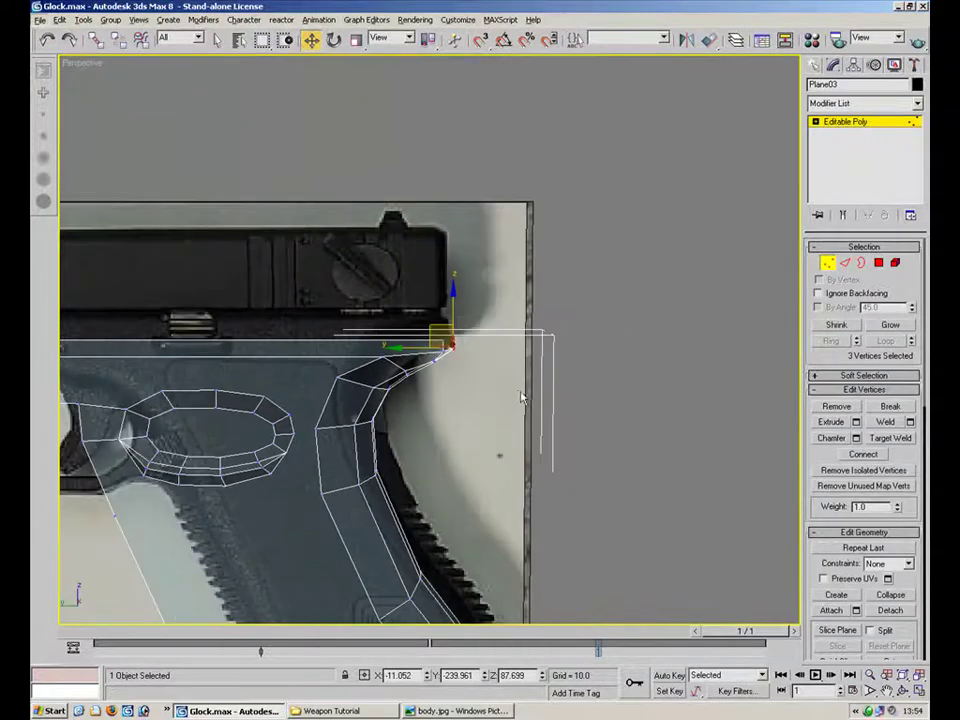
# Compare the heights of the three tang end vertices and set the innermost one's Z position to 88.75.
pyautogui.keyDown('alt'); pyautogui.moveTo(561, 389); pyautogui.dragTo(617, 372, button='middle'); pyautogui.keyUp('alt')
pyautogui.scroll(4, 617, 372)
pyautogui.keyDown('alt'); pyautogui.moveTo(538, 428); pyautogui.dragTo(517, 160, button='middle'); pyautogui.keyUp('alt')
pyautogui.click(827, 263)
pyautogui.click(827, 263)
pyautogui.click(492, 247)
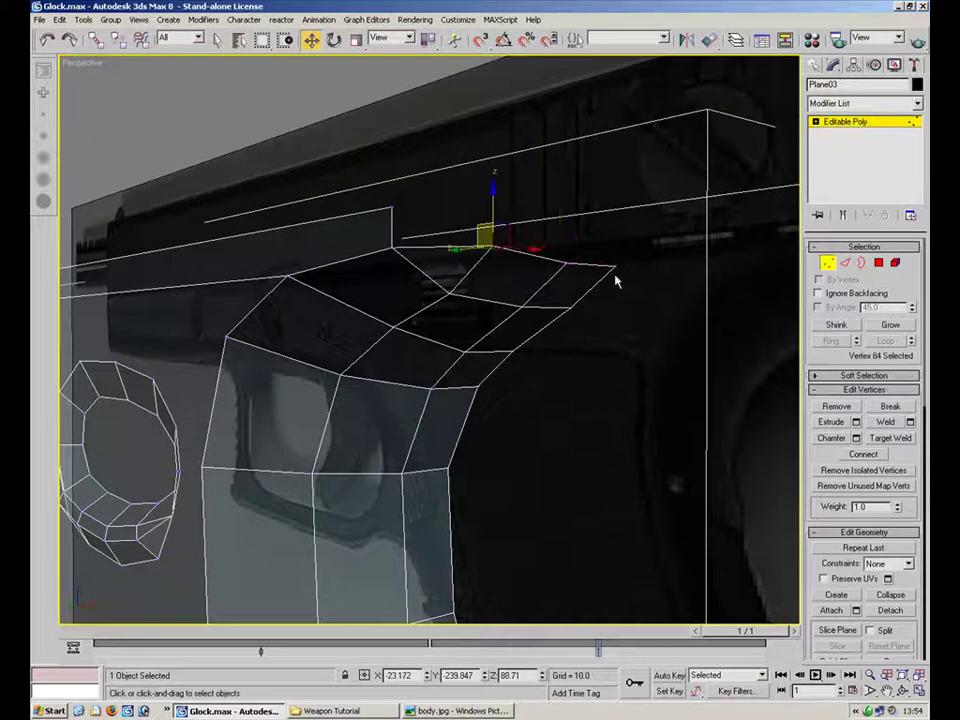
pyautogui.click(567, 263)
pyautogui.click(613, 266)
pyautogui.moveTo(525, 675); pyautogui.dragTo(500, 675)
pyautogui.write('88.75')
pyautogui.click(627, 434)
# Select the three tang end vertices together and nudge them to follow the reference outline.
pyautogui.keyDown('alt'); pyautogui.moveTo(627, 434); pyautogui.dragTo(520, 222, button='middle'); pyautogui.keyUp('alt')
pyautogui.moveTo(514, 229); pyautogui.dragTo(435, 291)
pyautogui.keyDown('alt'); pyautogui.moveTo(480, 232); pyautogui.dragTo(455, 204, button='middle'); pyautogui.keyUp('alt')
pyautogui.moveTo(458, 205); pyautogui.dragTo(457, 203)
pyautogui.moveTo(424, 242); pyautogui.dragTo(418, 243)
# Extrude the tang's three open rear edges upward into a vertical strip of polygons.
pyautogui.press('2')
pyautogui.keyDown('alt'); pyautogui.moveTo(510, 240); pyautogui.dragTo(498, 212, button='middle'); pyautogui.keyUp('alt')
pyautogui.keyDown('shift'); pyautogui.moveTo(498, 212); pyautogui.dragTo(493, 160); pyautogui.keyUp('shift')
pyautogui.keyDown('alt'); pyautogui.moveTo(484, 189); pyautogui.dragTo(485, 221, button='middle'); pyautogui.keyUp('alt')
# Try to level the four top vertices of the vertical strip to one Z height, using the frame's corner vertex as reference.
pyautogui.press('1')
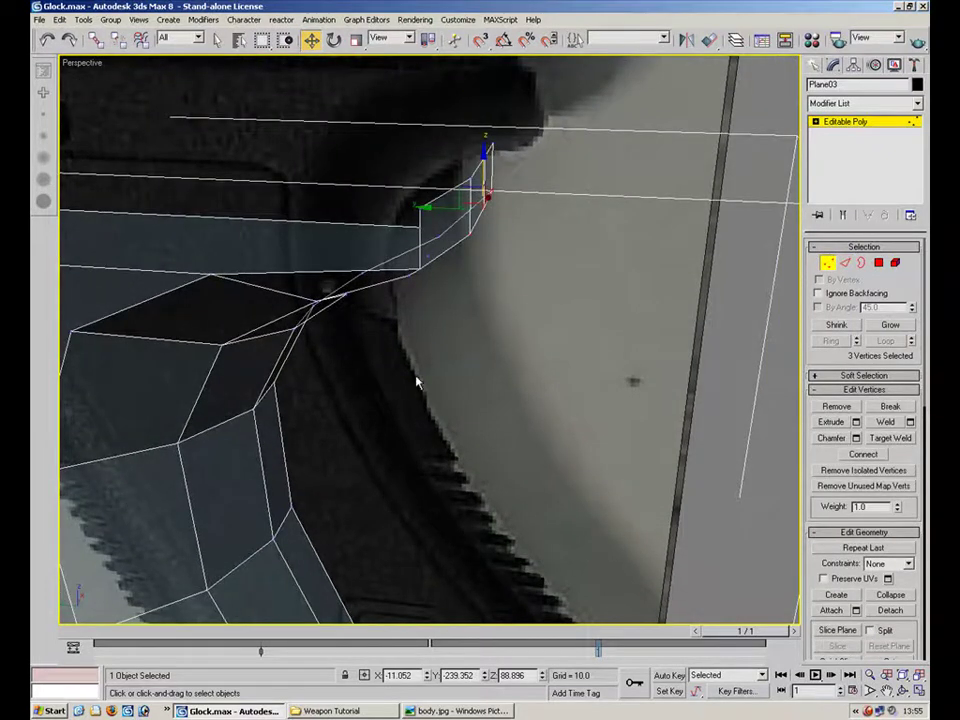
pyautogui.keyDown('alt'); pyautogui.moveTo(413, 380); pyautogui.dragTo(375, 353, button='middle'); pyautogui.keyUp('alt')
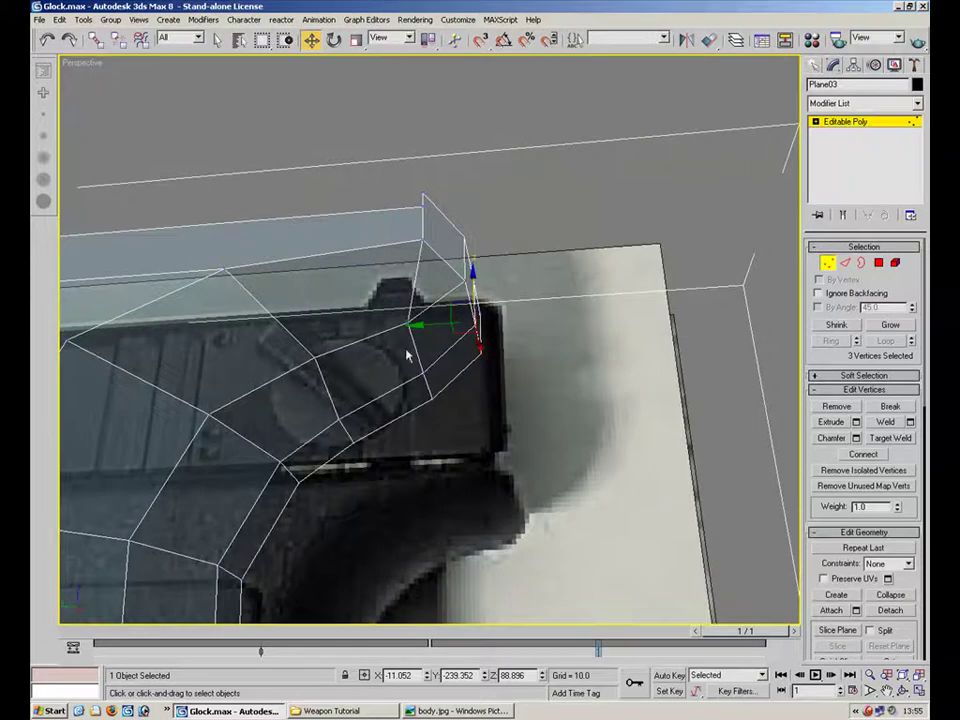
pyautogui.keyDown('alt'); pyautogui.moveTo(497, 297); pyautogui.dragTo(406, 183, button='middle'); pyautogui.keyUp('alt')
pyautogui.click(409, 209)
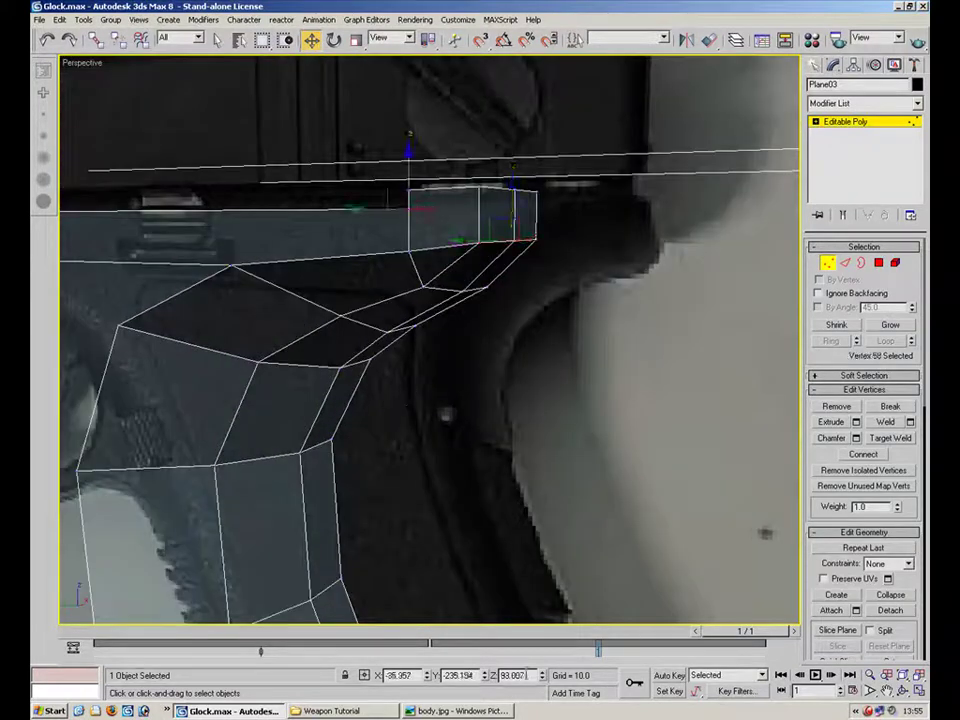
pyautogui.doubleClick(525, 677)
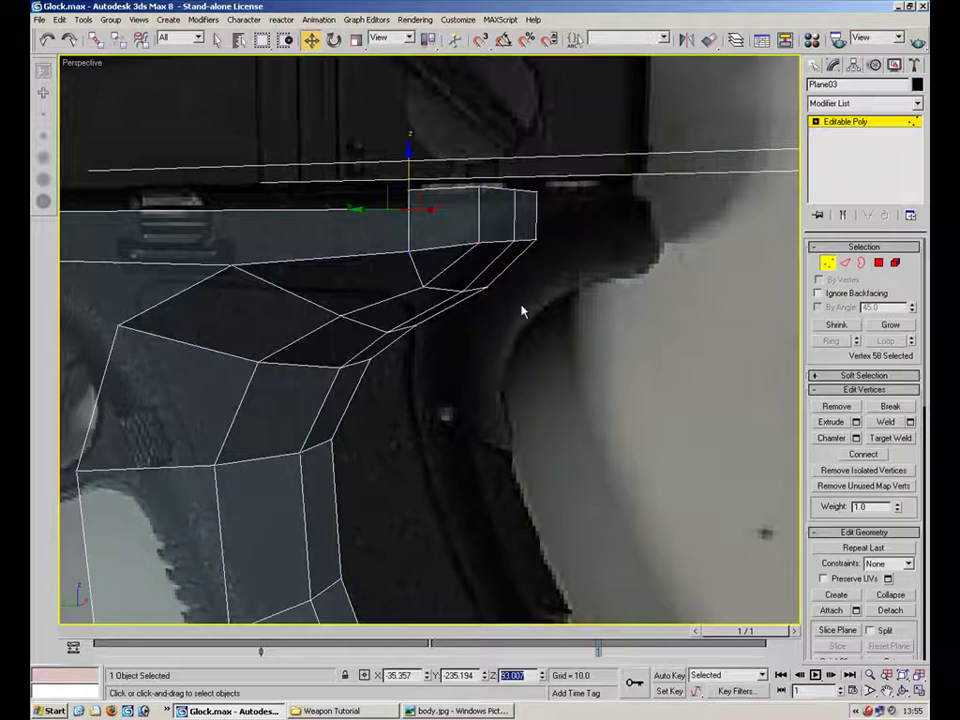
pyautogui.moveTo(596, 152); pyautogui.dragTo(477, 110)
pyautogui.click(424, 207)
pyautogui.moveTo(621, 173); pyautogui.dragTo(397, 198)
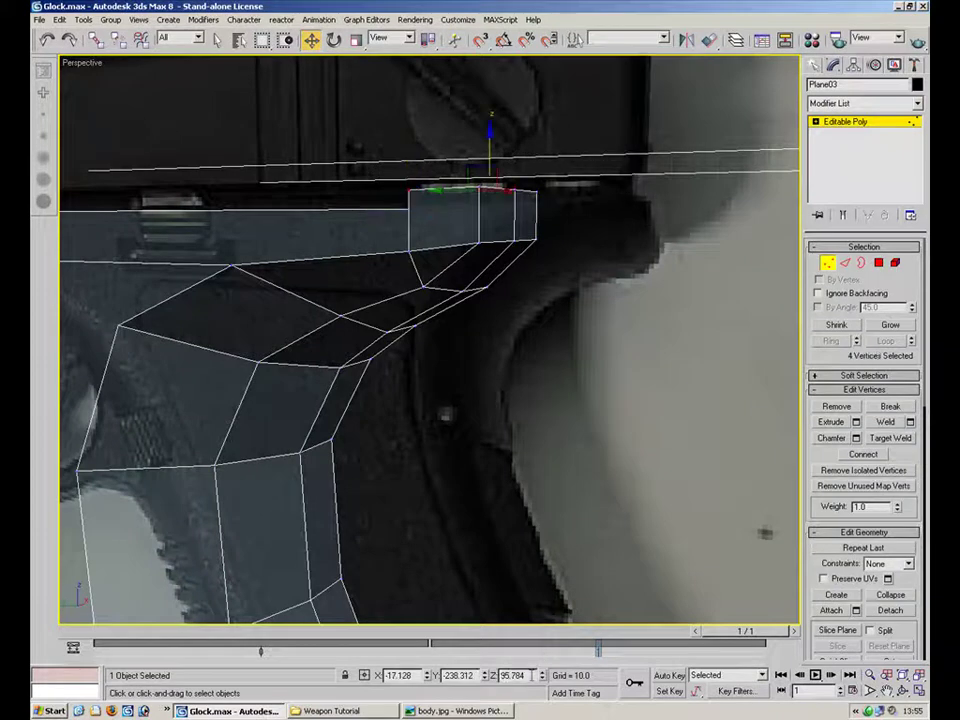
pyautogui.press('Return')
pyautogui.click(596, 404)
pyautogui.keyDown('alt'); pyautogui.moveTo(495, 220); pyautogui.dragTo(586, 386, button='middle'); pyautogui.keyUp('alt')
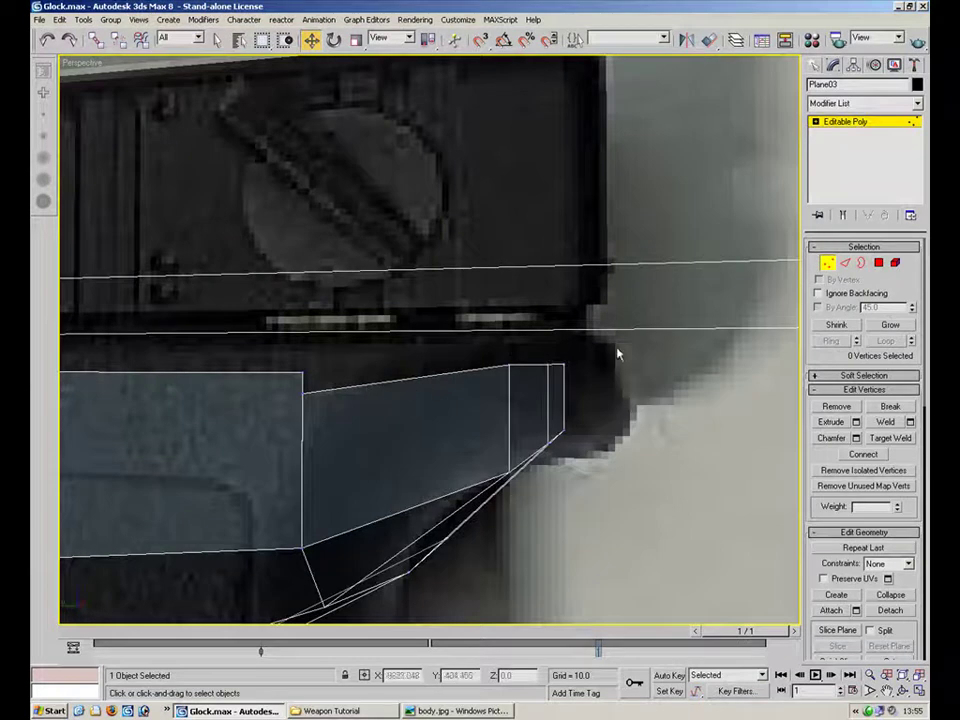
pyautogui.hotkey('ctrl', 'z')
pyautogui.hotkey('ctrl', 'z')
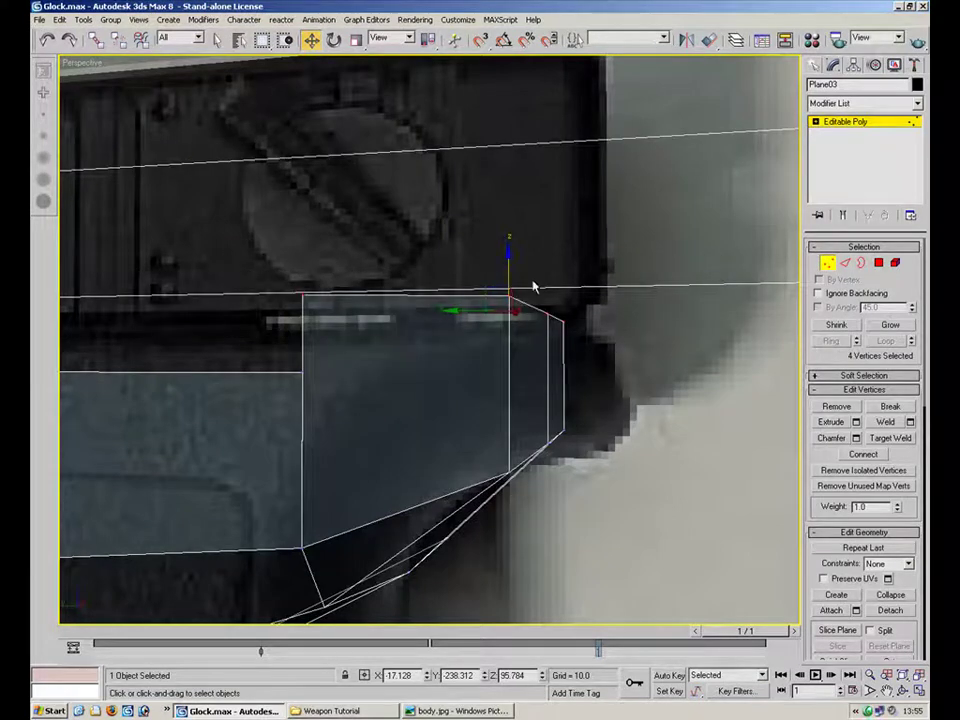
# Target-weld the vertical strip's front top vertex onto the frame's upper corner vertex.
pyautogui.keyDown('alt'); pyautogui.moveTo(632, 320); pyautogui.dragTo(600, 262, button='middle'); pyautogui.keyUp('alt')
pyautogui.moveTo(379, 254); pyautogui.dragTo(237, 358)
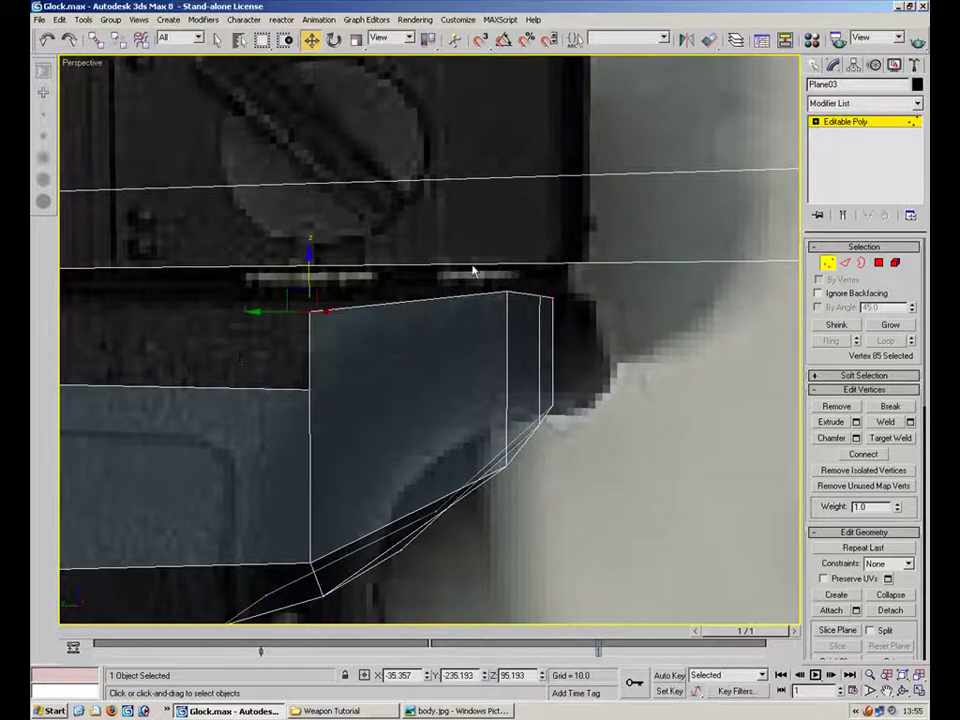
pyautogui.moveTo(511, 312); pyautogui.dragTo(510, 310)
pyautogui.moveTo(243, 350); pyautogui.dragTo(243, 348)
pyautogui.moveTo(512, 306); pyautogui.dragTo(505, 292)
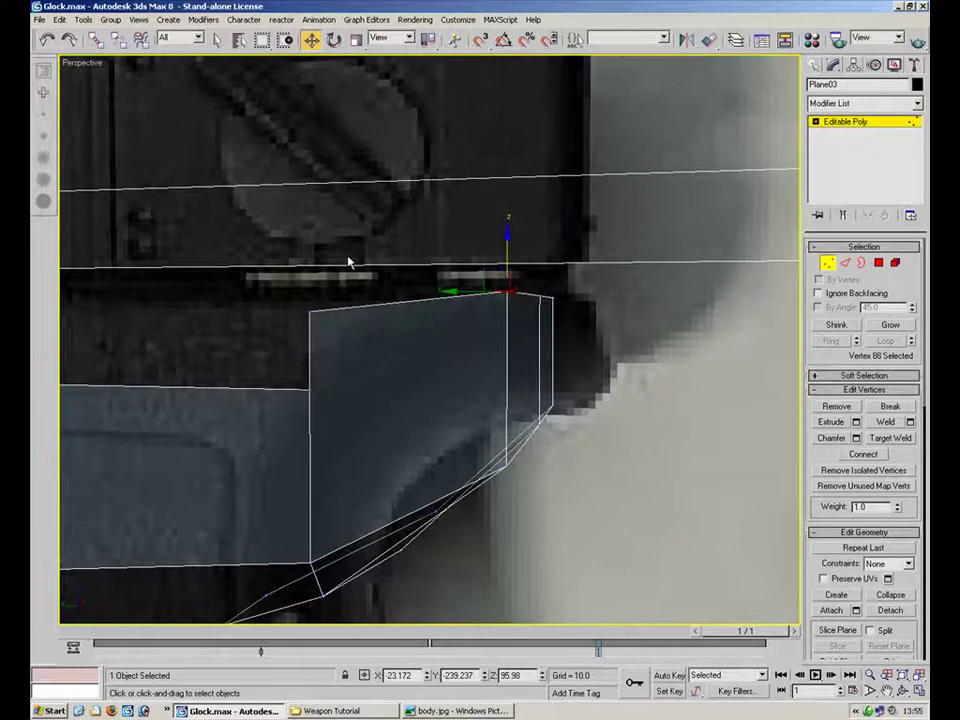
pyautogui.moveTo(271, 334); pyautogui.dragTo(271, 333)
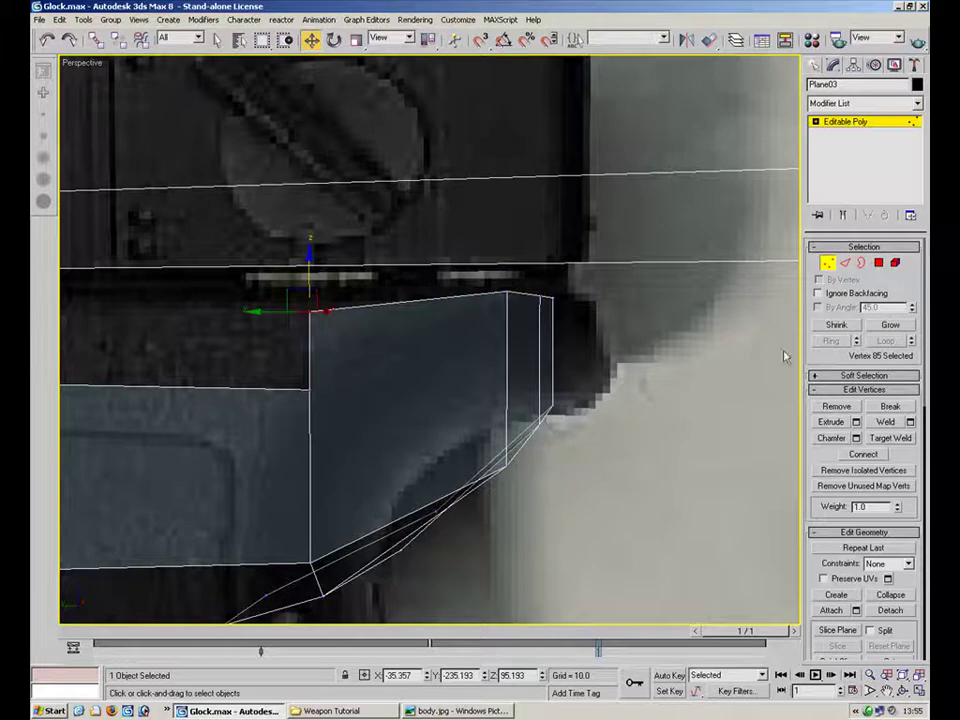
pyautogui.click(890, 438)
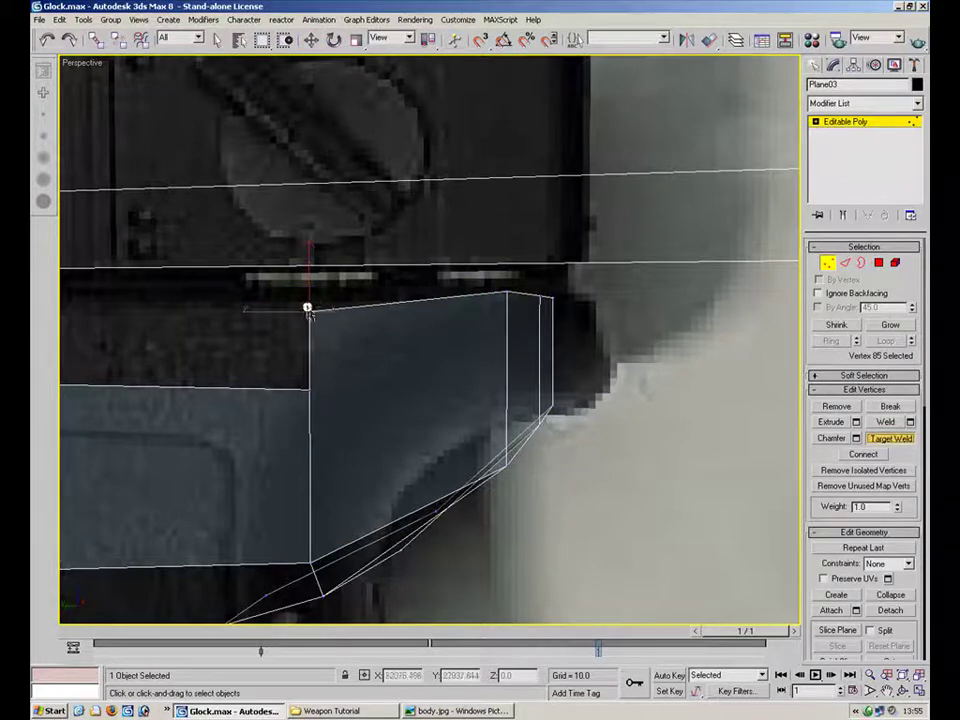
pyautogui.click(313, 386)
pyautogui.press('w')
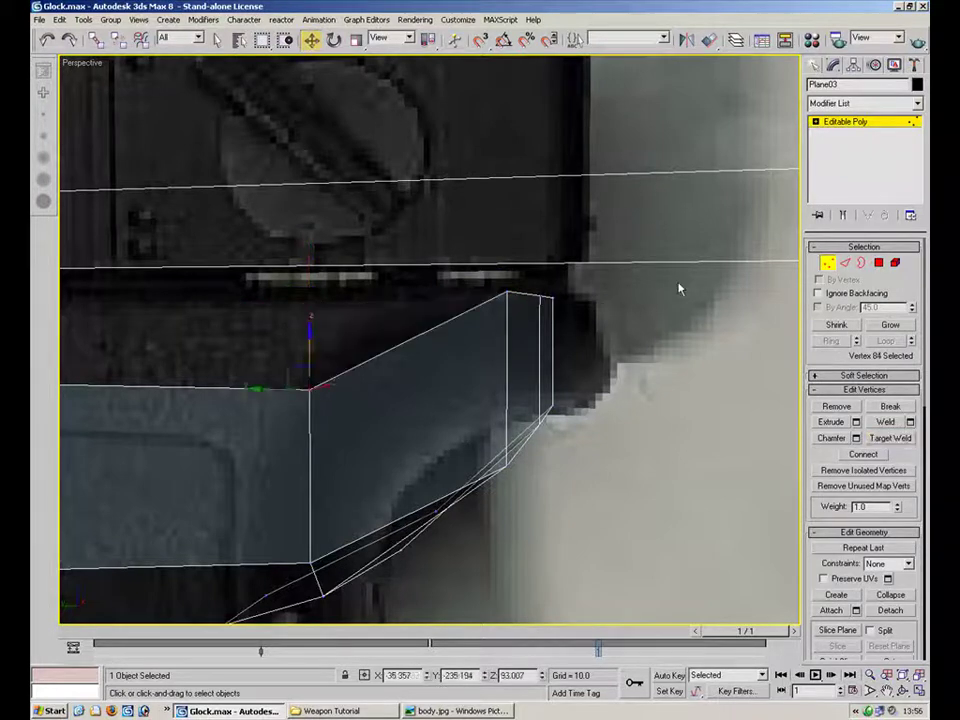
# Level the three rear top vertices of the tang's vertical strip to the frame corner's Z height of 93.007.
pyautogui.click(508, 293)
pyautogui.click(539, 298)
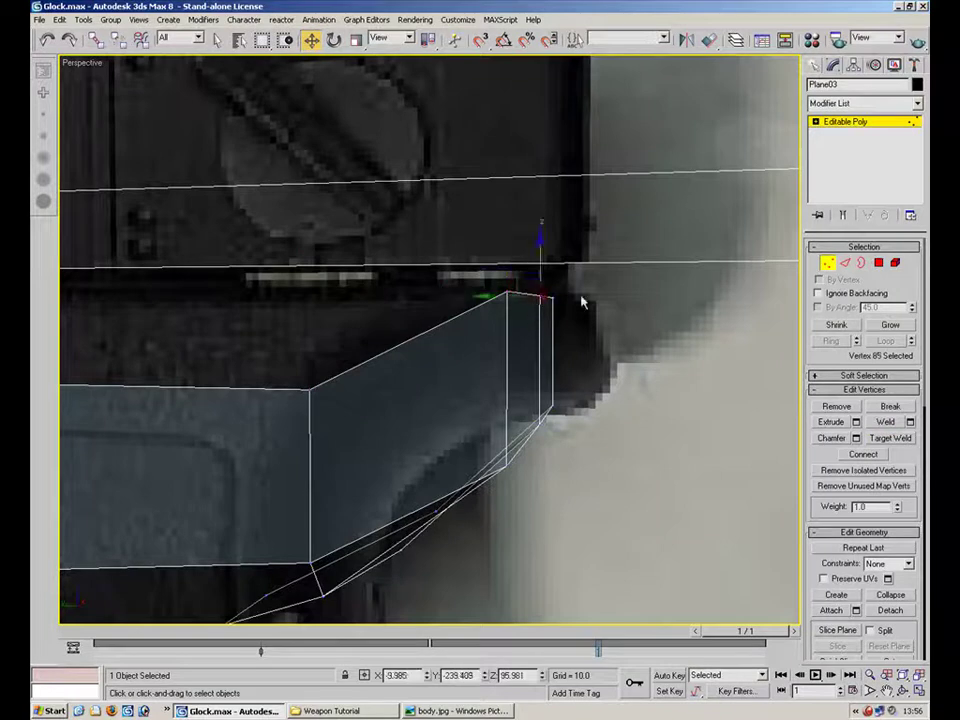
pyautogui.click(553, 268)
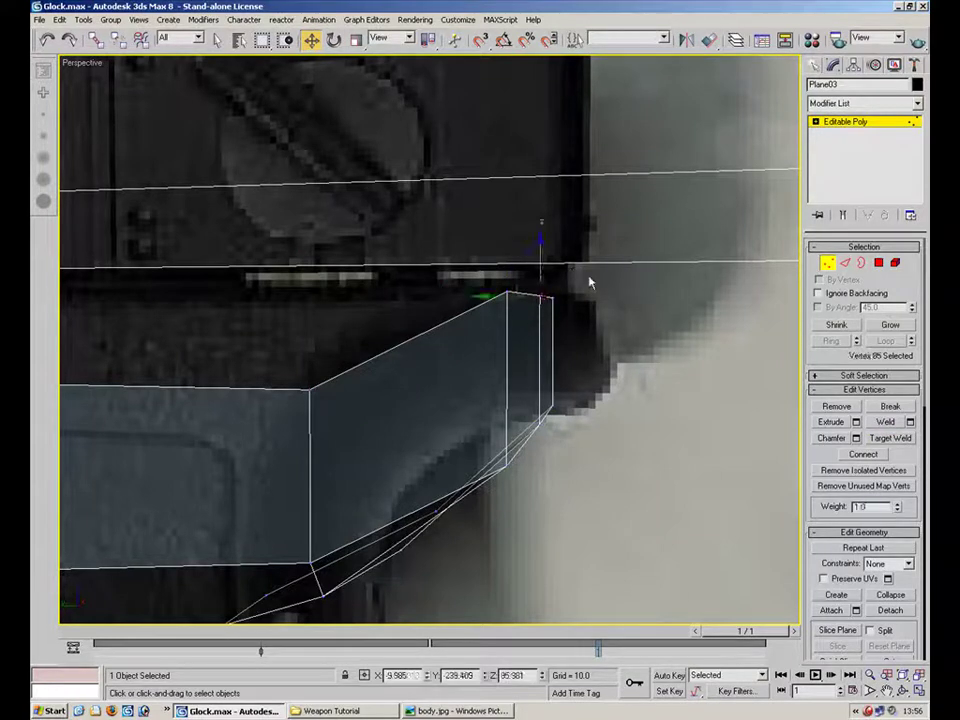
pyautogui.click(550, 297)
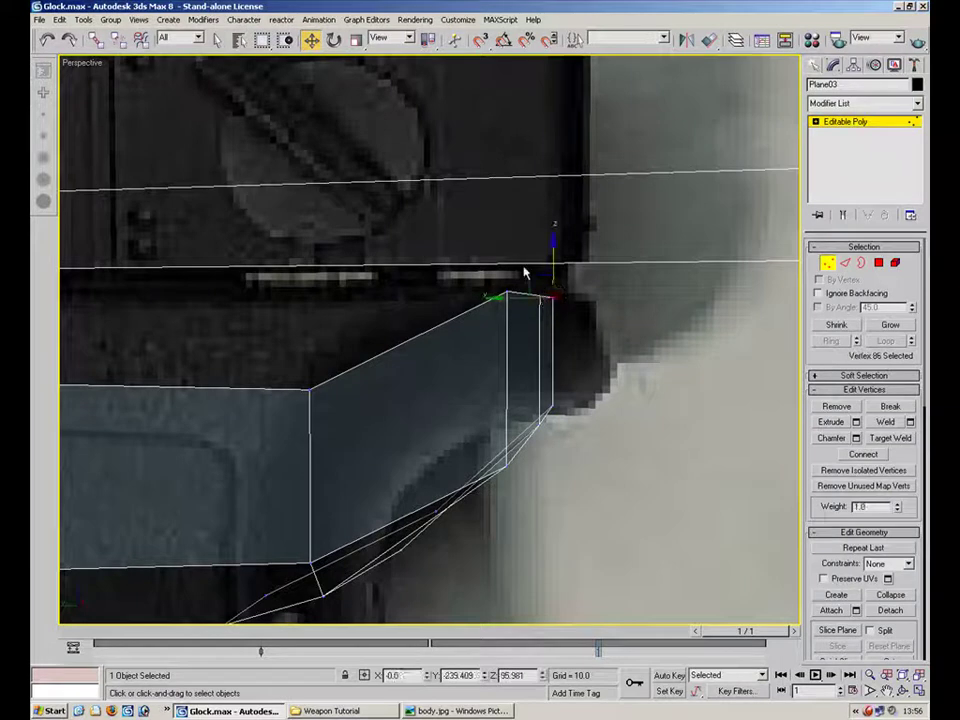
pyautogui.click(494, 304)
pyautogui.click(584, 282)
pyautogui.moveTo(560, 309); pyautogui.dragTo(560, 309)
pyautogui.moveTo(621, 279); pyautogui.dragTo(489, 311)
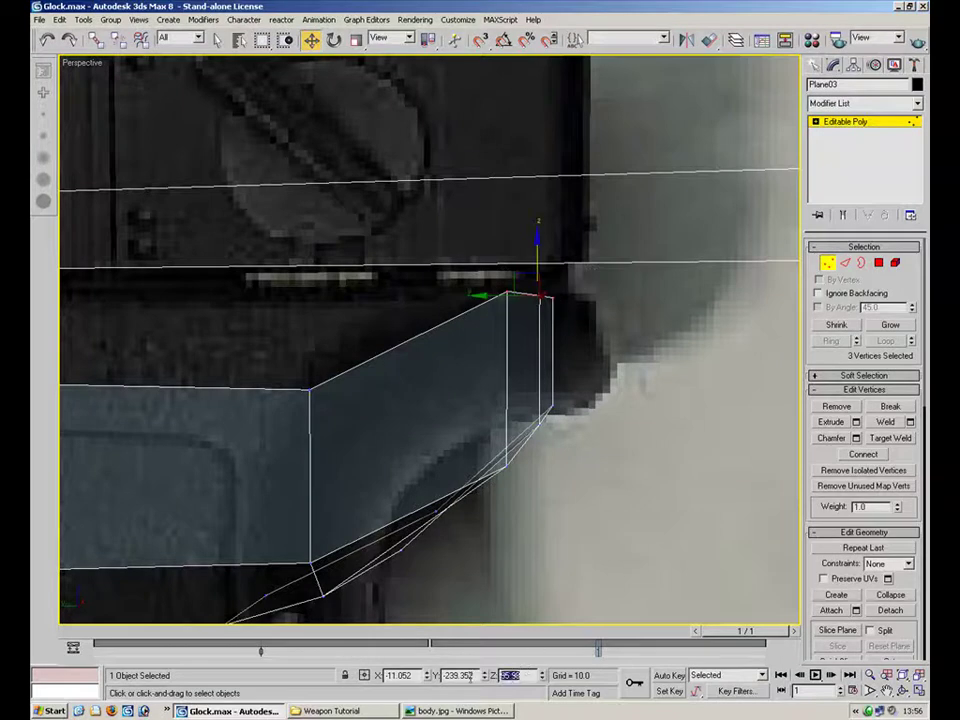
pyautogui.doubleClick(512, 676)
pyautogui.write('93')
pyautogui.press('Return')
pyautogui.click(619, 502)
pyautogui.click(511, 363)
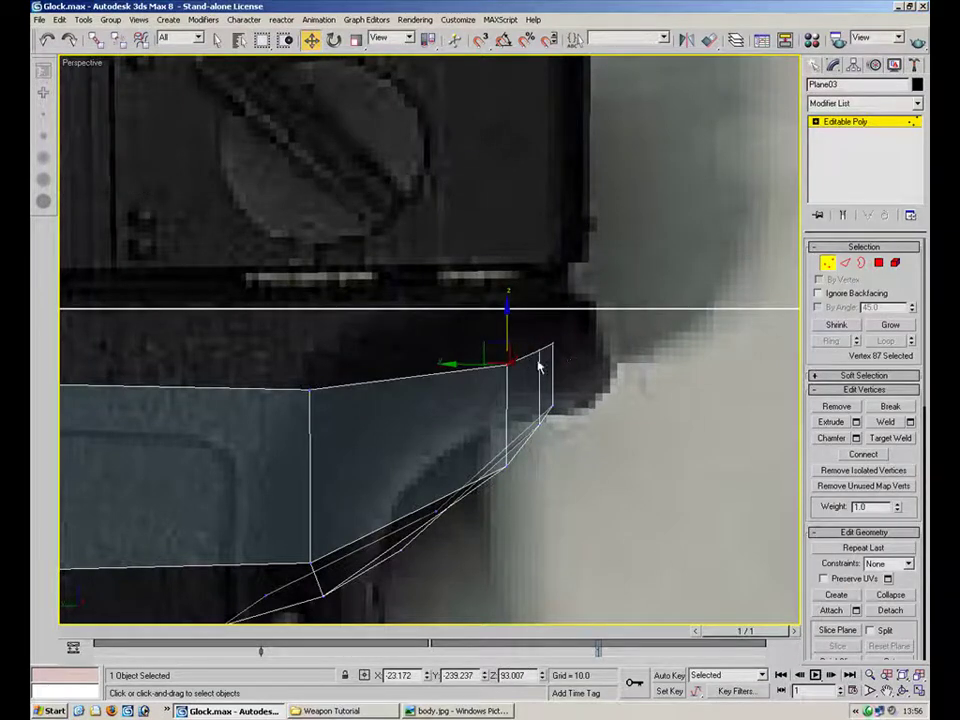
pyautogui.click(540, 350)
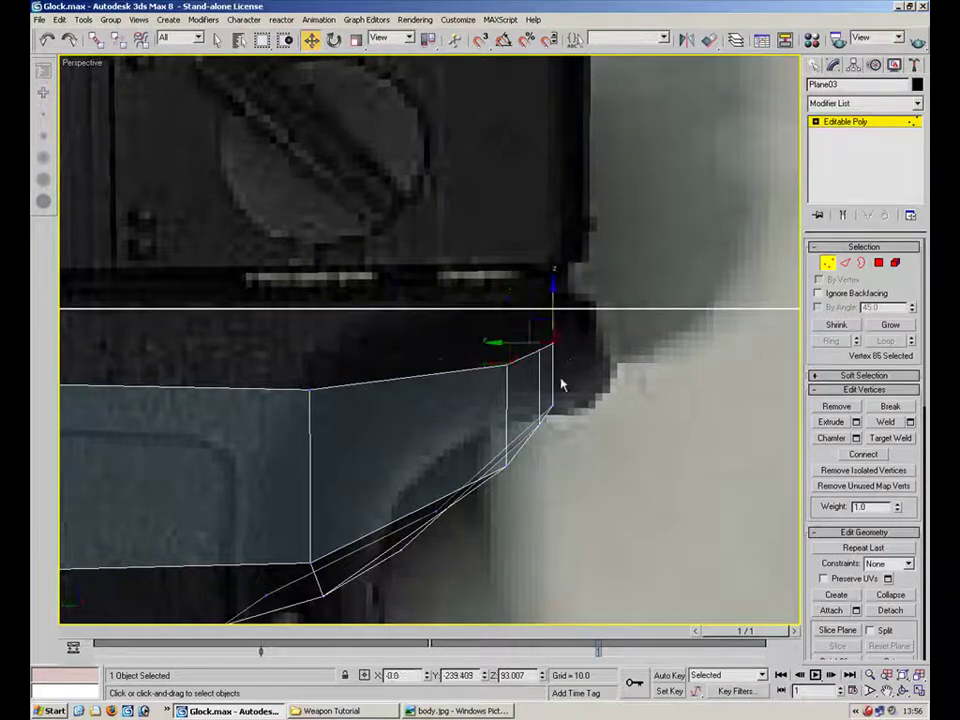
pyautogui.click(310, 390)
# Select the three lower vertices of the tang's vertical strip and move them together to follow the reference outline.
pyautogui.keyDown('alt'); pyautogui.moveTo(414, 489); pyautogui.dragTo(527, 384, button='middle'); pyautogui.keyUp('alt')
pyautogui.moveTo(456, 343); pyautogui.dragTo(399, 401)
pyautogui.keyDown('alt'); pyautogui.moveTo(434, 389); pyautogui.dragTo(420, 364, button='middle'); pyautogui.keyUp('alt')
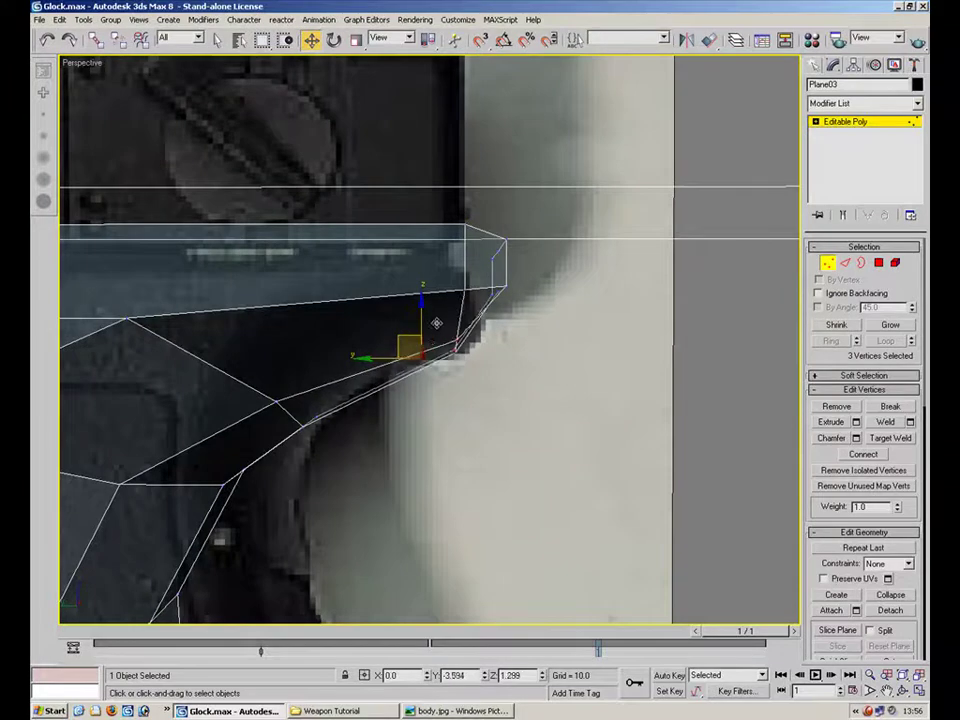
pyautogui.moveTo(439, 317); pyautogui.dragTo(490, 338)
# Seen from above, shift the strip's rear top vertices back and its outer vertex pair sideways to shape the tang's outline.
pyautogui.keyDown('alt'); pyautogui.moveTo(490, 338); pyautogui.dragTo(476, 243, button='middle'); pyautogui.keyUp('alt')
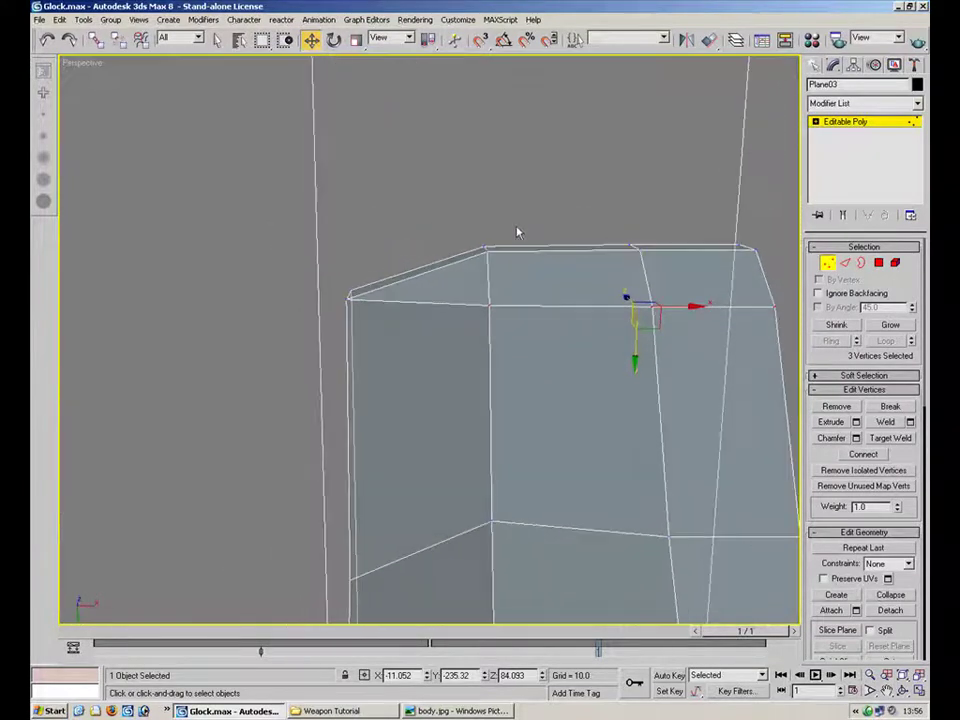
pyautogui.moveTo(449, 278); pyautogui.dragTo(449, 278)
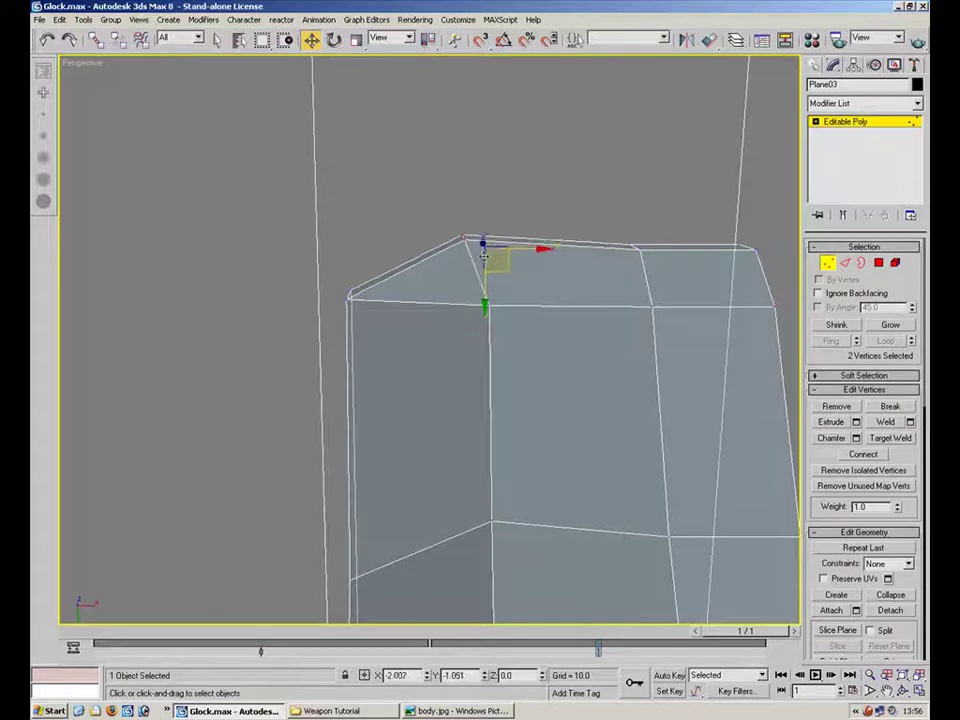
pyautogui.moveTo(768, 221); pyautogui.dragTo(473, 283)
pyautogui.moveTo(621, 290); pyautogui.dragTo(621, 280)
pyautogui.moveTo(527, 199); pyautogui.dragTo(464, 262)
pyautogui.moveTo(523, 238); pyautogui.dragTo(493, 238)
# Shift the lower vertex beside the tang's outer corner outward along X to line up with the adjusted outline.
pyautogui.click(491, 184)
pyautogui.keyDown('alt'); pyautogui.moveTo(549, 251); pyautogui.dragTo(535, 300, button='middle'); pyautogui.keyUp('alt')
pyautogui.click(488, 303)
pyautogui.moveTo(523, 303); pyautogui.dragTo(506, 303)
pyautogui.keyDown('alt'); pyautogui.moveTo(508, 205); pyautogui.dragTo(620, 166, button='middle'); pyautogui.keyUp('alt')
pyautogui.moveTo(418, 273); pyautogui.dragTo(448, 238)
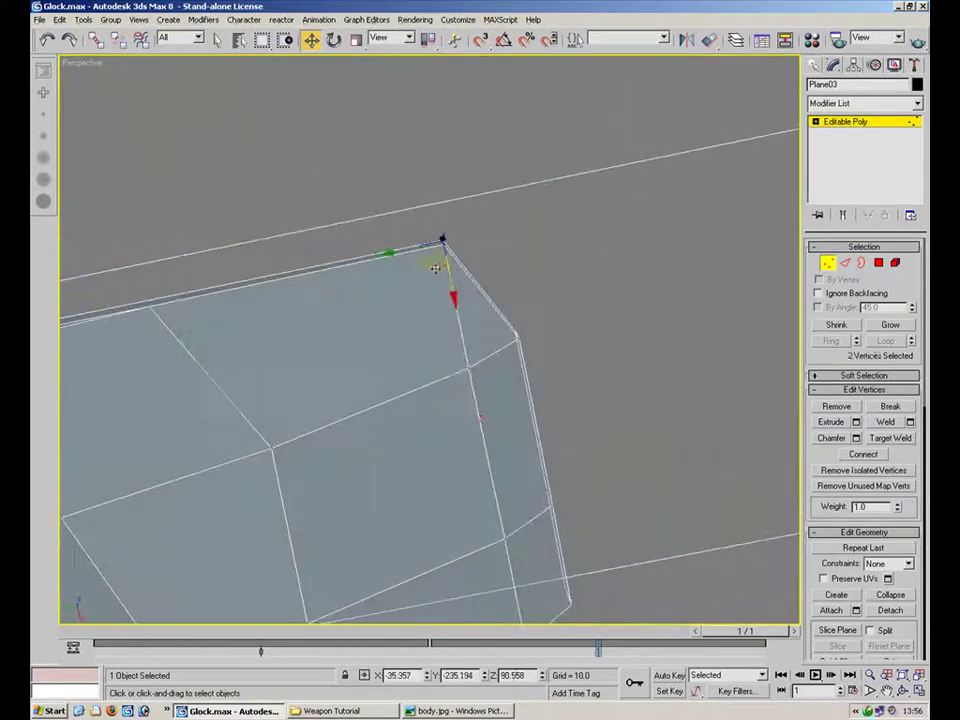
pyautogui.moveTo(454, 285); pyautogui.dragTo(455, 299)
pyautogui.rightClick(455, 299)
# Leave vertex editing and scale the whole frame half narrower across its thickness, to about 77% on its Z axis.
pyautogui.keyDown('alt'); pyautogui.moveTo(455, 299); pyautogui.dragTo(560, 230, button='middle'); pyautogui.keyUp('alt')
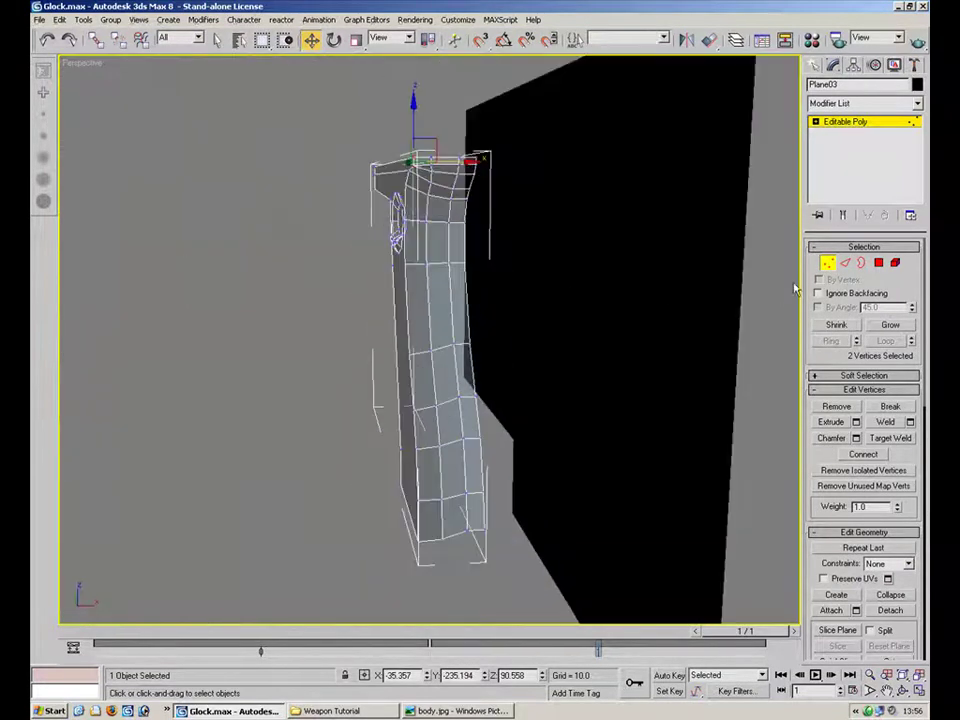
pyautogui.click(827, 262)
pyautogui.click(356, 40)
pyautogui.moveTo(398, 433); pyautogui.dragTo(417, 432)
pyautogui.click(347, 400)
pyautogui.keyDown('alt'); pyautogui.moveTo(395, 243); pyautogui.dragTo(441, 319, button='middle'); pyautogui.keyUp('alt')
pyautogui.click(440, 347)
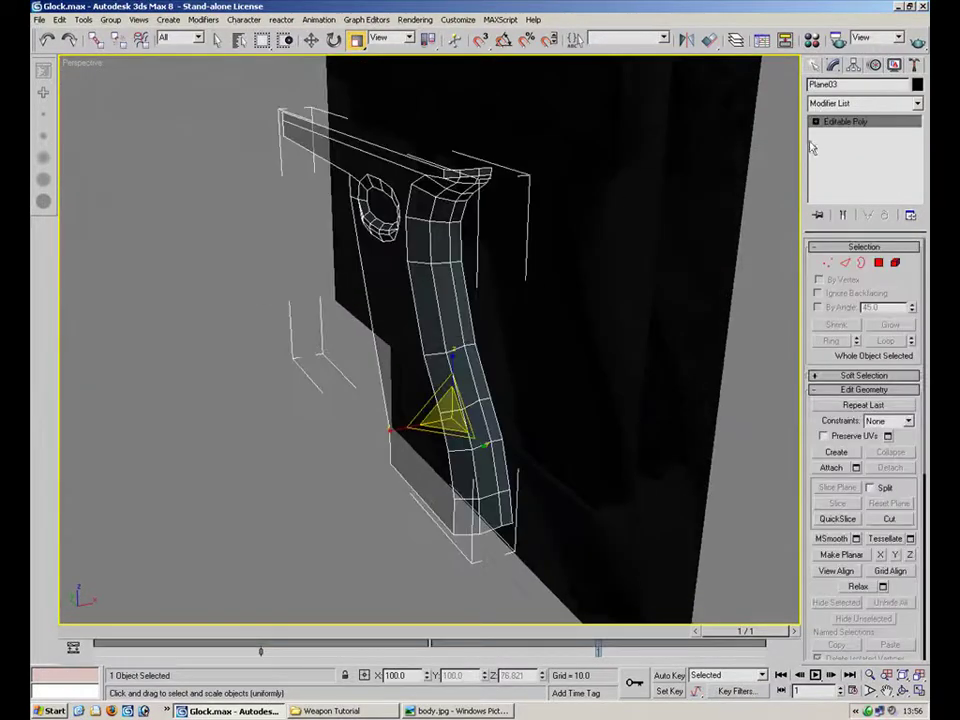
# Centre the frame's pivot on the object, affecting the pivot only, and set the pivot's X position to 0.
pyautogui.keyDown('alt'); pyautogui.moveTo(538, 320); pyautogui.dragTo(675, 317, button='middle'); pyautogui.keyUp('alt')
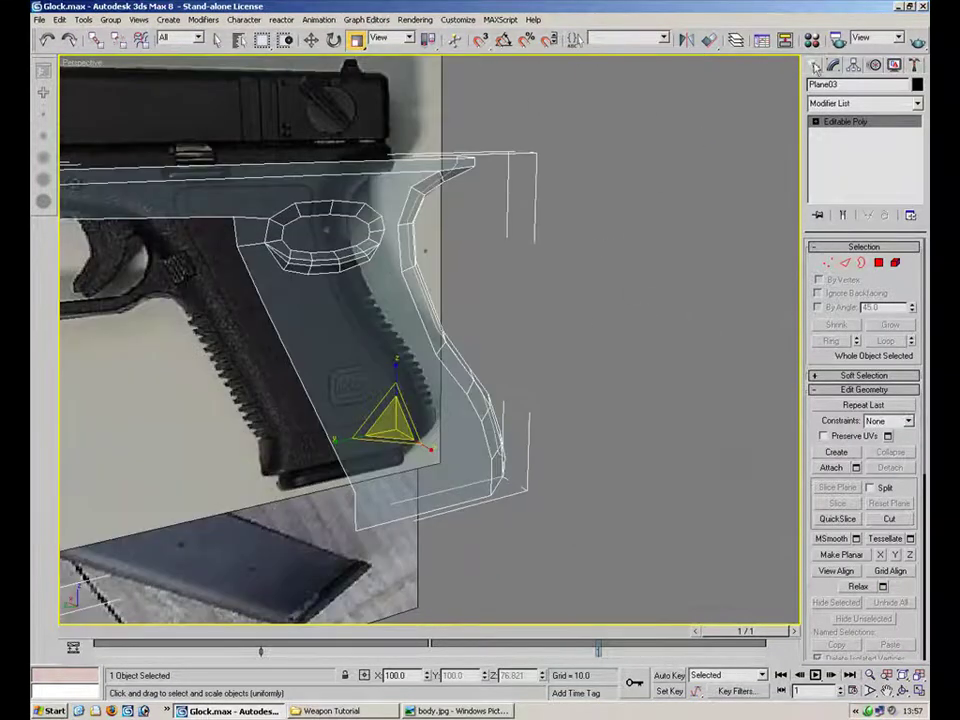
pyautogui.click(853, 65)
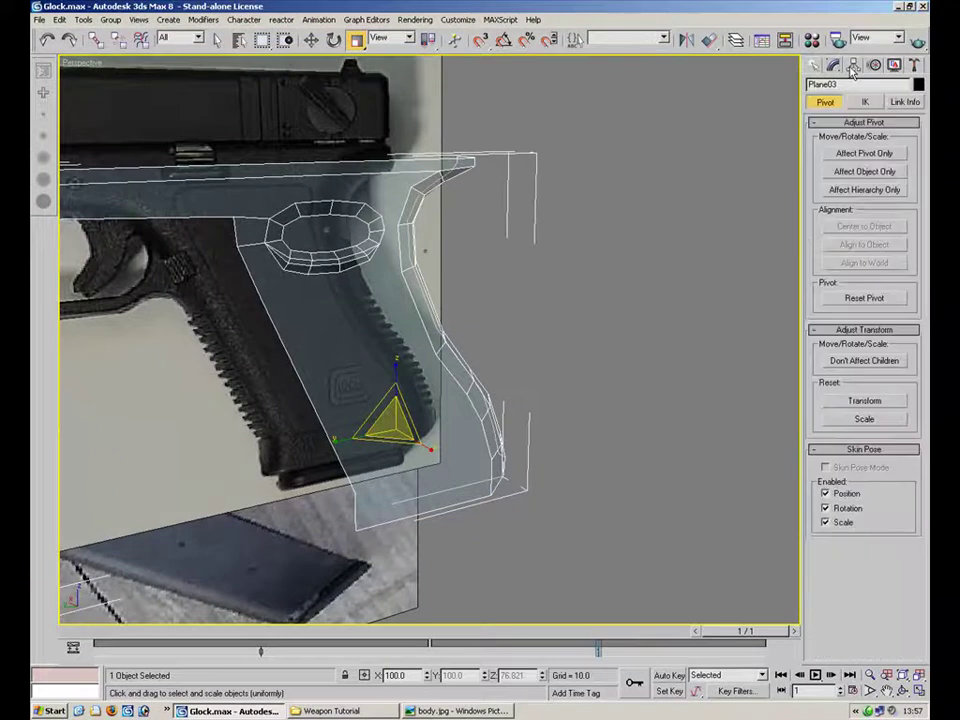
pyautogui.click(829, 153)
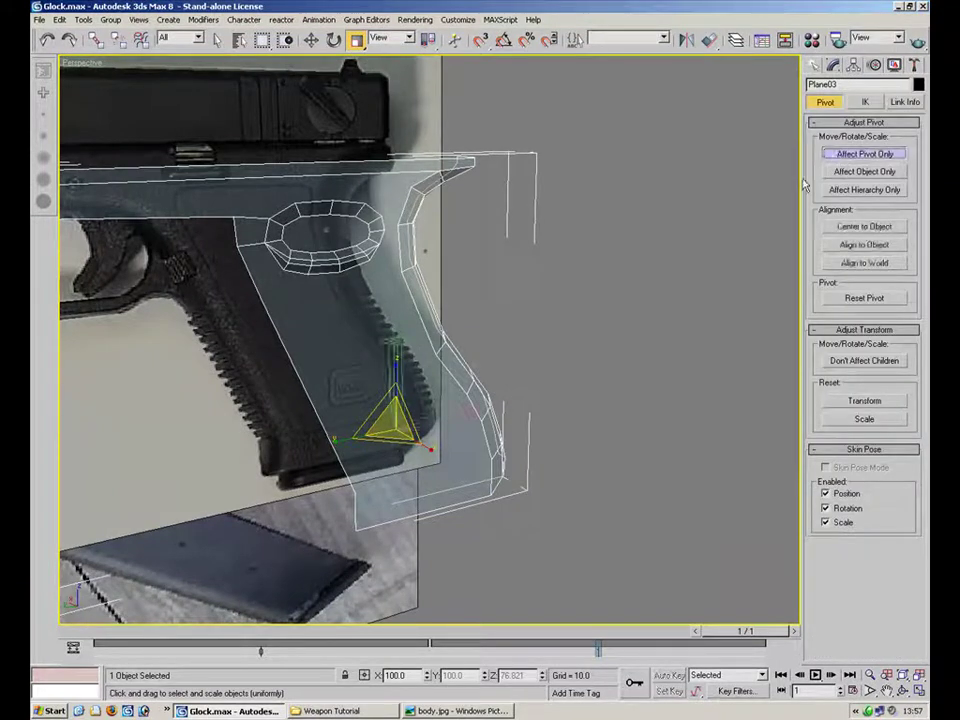
pyautogui.click(813, 65)
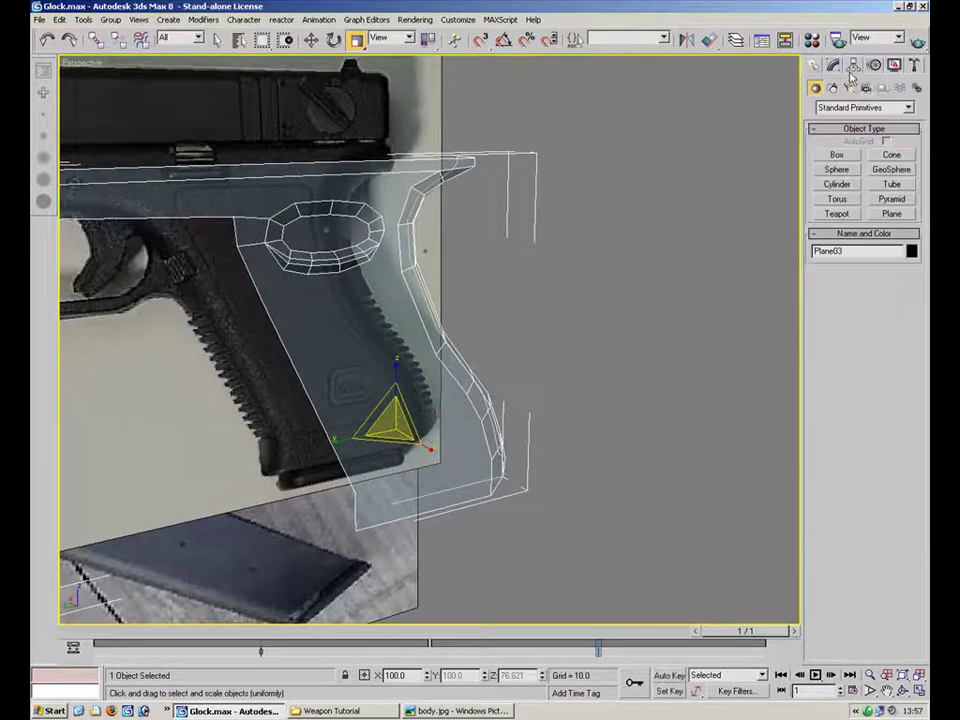
pyautogui.click(855, 68)
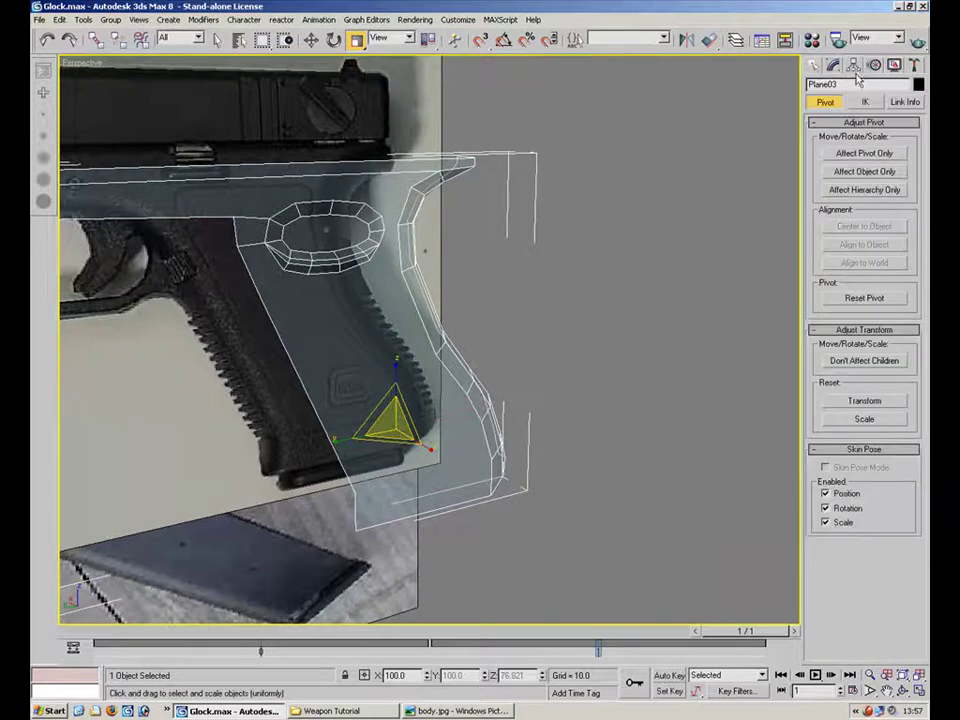
pyautogui.click(864, 153)
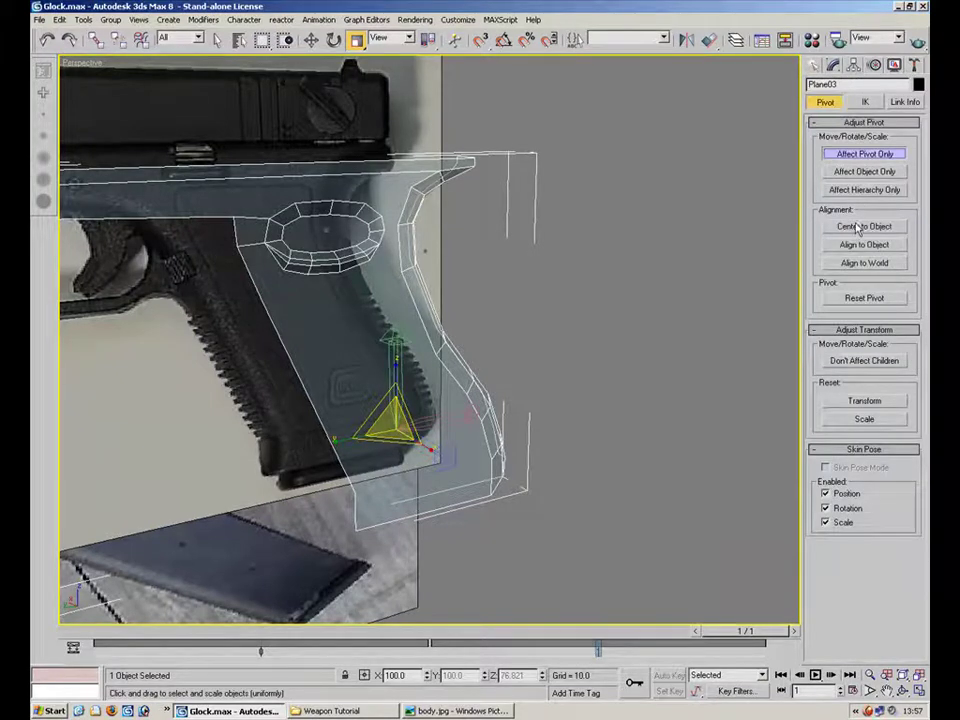
pyautogui.click(858, 229)
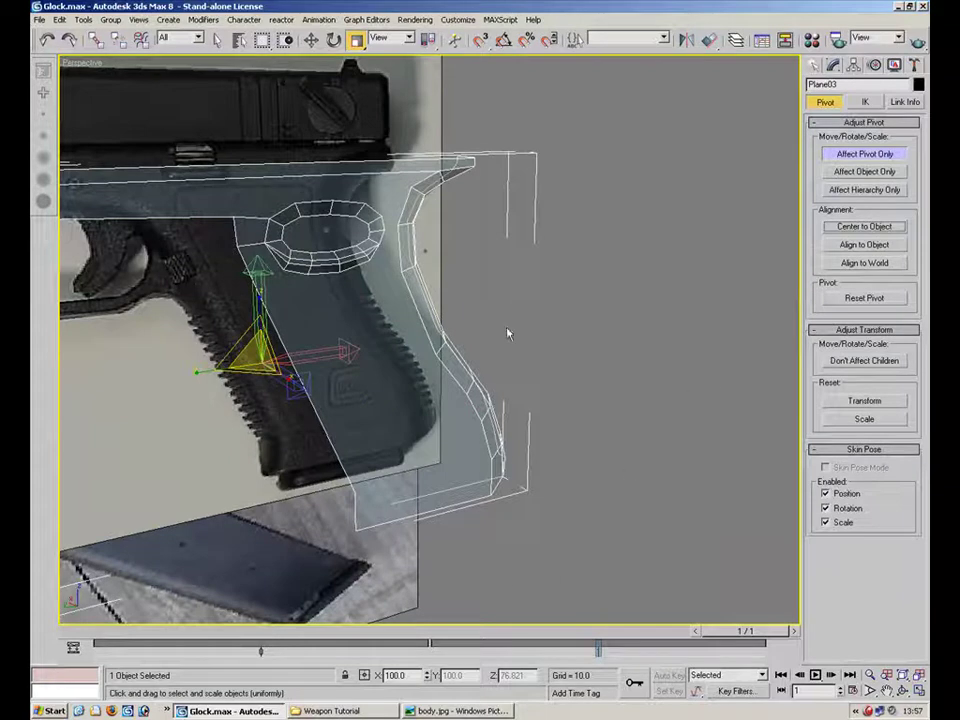
pyautogui.click(313, 38)
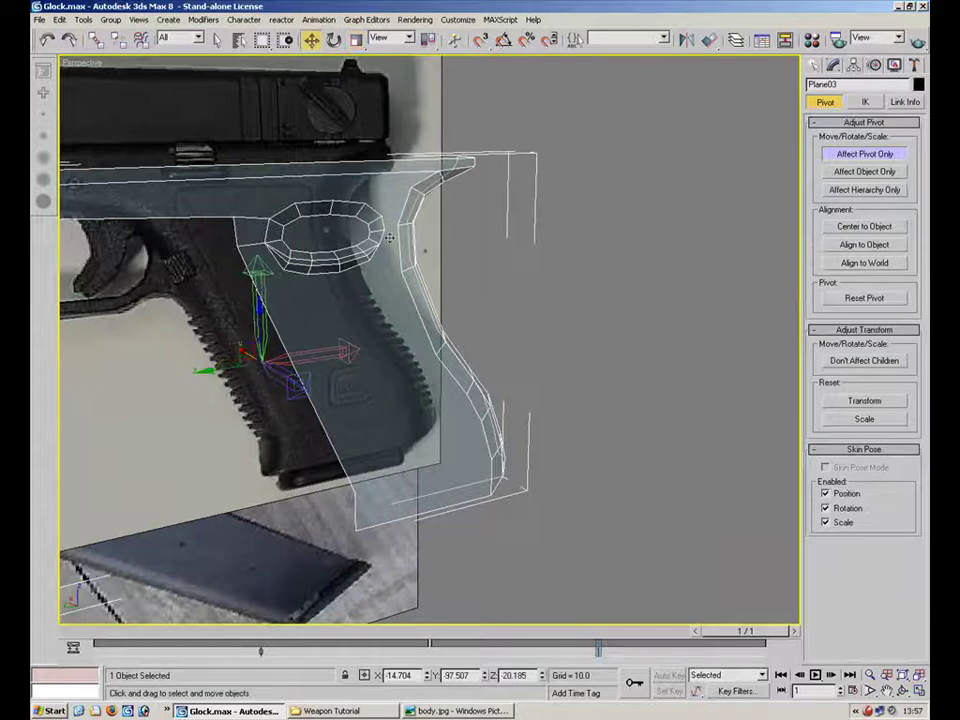
pyautogui.rightClick(426, 677)
pyautogui.click(850, 154)
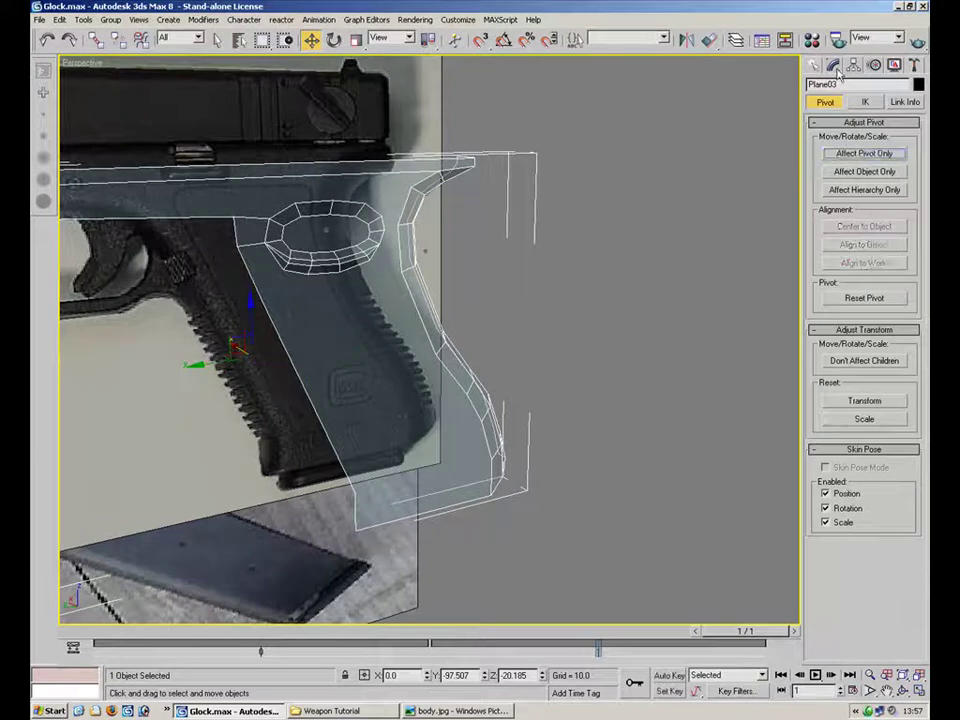
# Add a Symmetry modifier to the frame and set its mirror axis to Z.
pyautogui.click(833, 64)
pyautogui.click(917, 103)
pyautogui.scroll(-15, 860, 520)
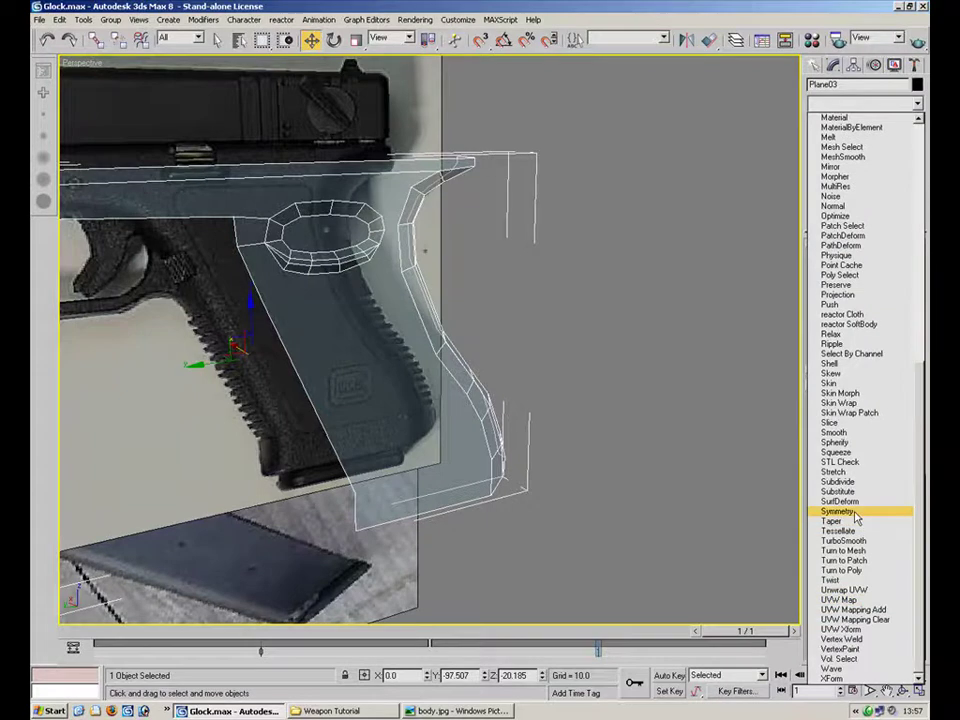
pyautogui.click(852, 511)
pyautogui.keyDown('alt'); pyautogui.moveTo(329, 296); pyautogui.dragTo(471, 263, button='middle'); pyautogui.keyUp('alt')
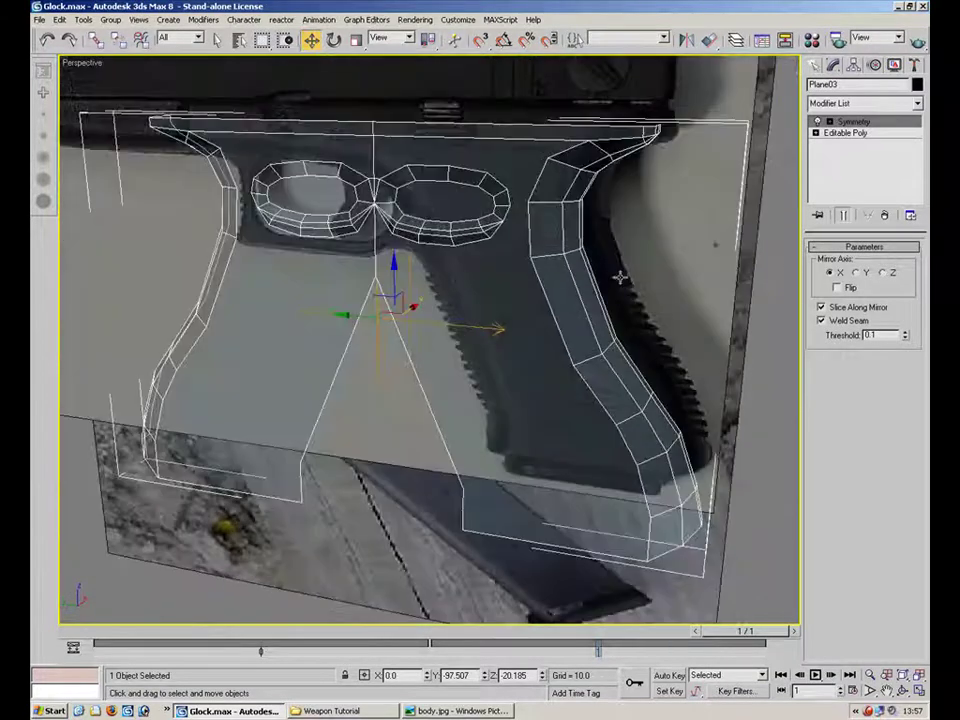
pyautogui.click(880, 274)
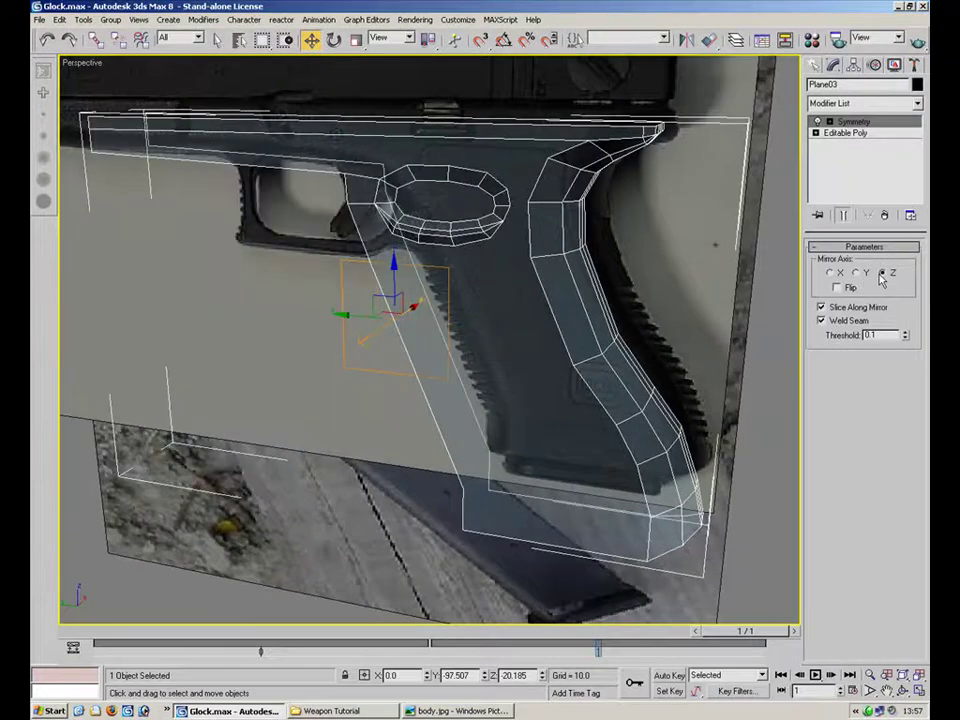
# Examine the mirrored grip from behind, toggling the Symmetry modifier off and on to compare the half and full model.
pyautogui.keyDown('alt'); pyautogui.moveTo(633, 352); pyautogui.dragTo(505, 232, button='middle'); pyautogui.keyUp('alt')
pyautogui.keyDown('alt'); pyautogui.moveTo(434, 203); pyautogui.dragTo(510, 290, button='middle'); pyautogui.keyUp('alt')
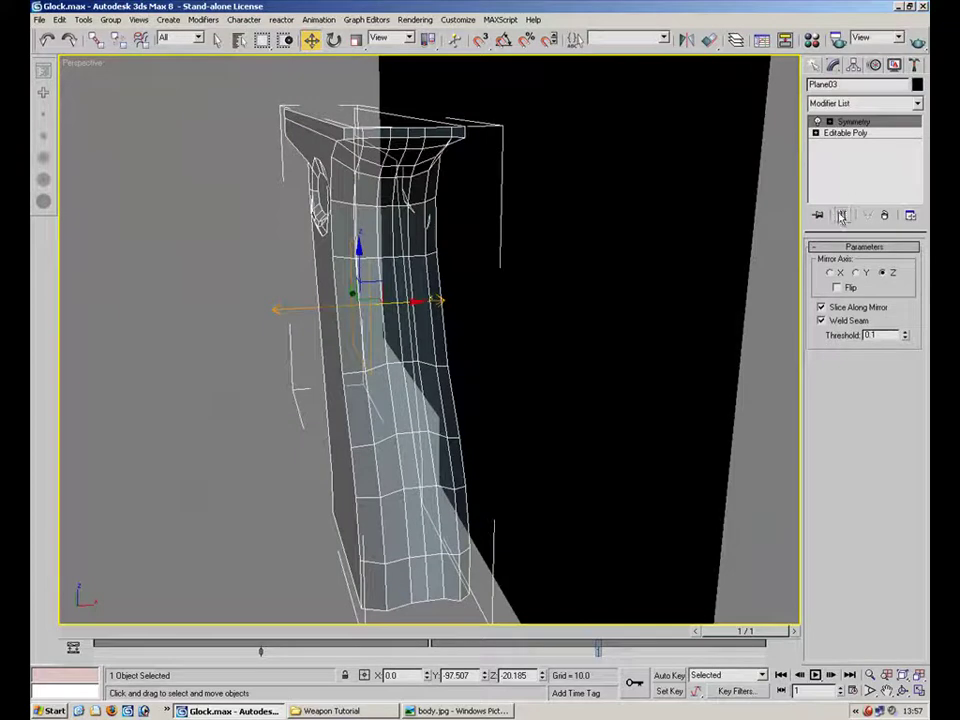
pyautogui.click(817, 121)
pyautogui.click(817, 121)
pyautogui.click(817, 121)
pyautogui.click(817, 121)
pyautogui.click(817, 121)
pyautogui.click(817, 121)
pyautogui.click(817, 121)
pyautogui.click(817, 121)
pyautogui.click(817, 121)
pyautogui.click(817, 121)
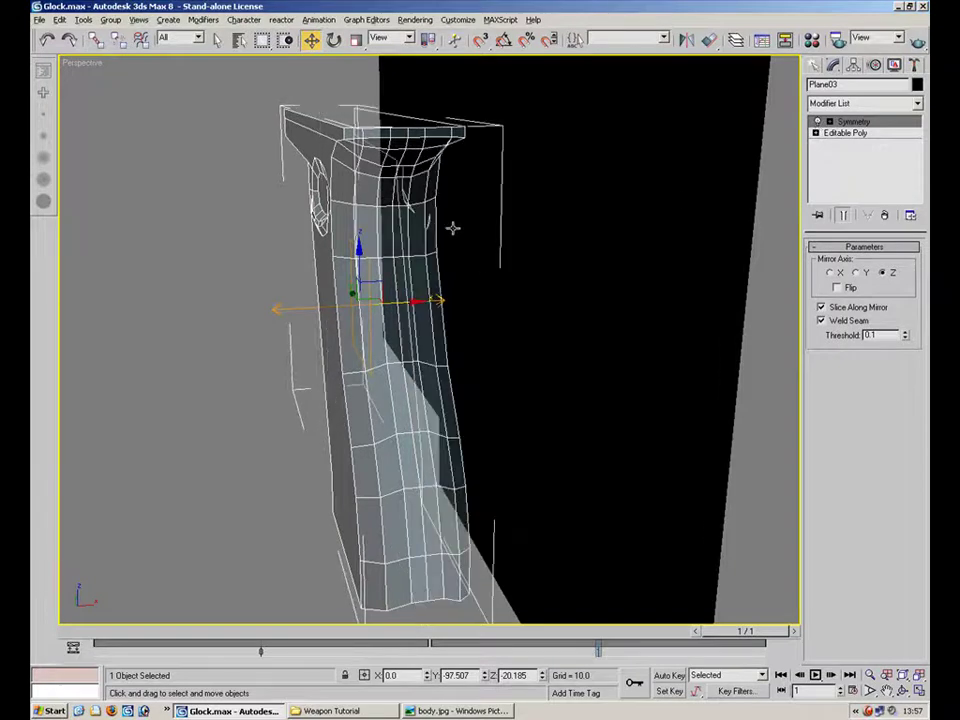
pyautogui.keyDown('alt'); pyautogui.moveTo(609, 270); pyautogui.dragTo(639, 353, button='middle'); pyautogui.keyUp('alt')
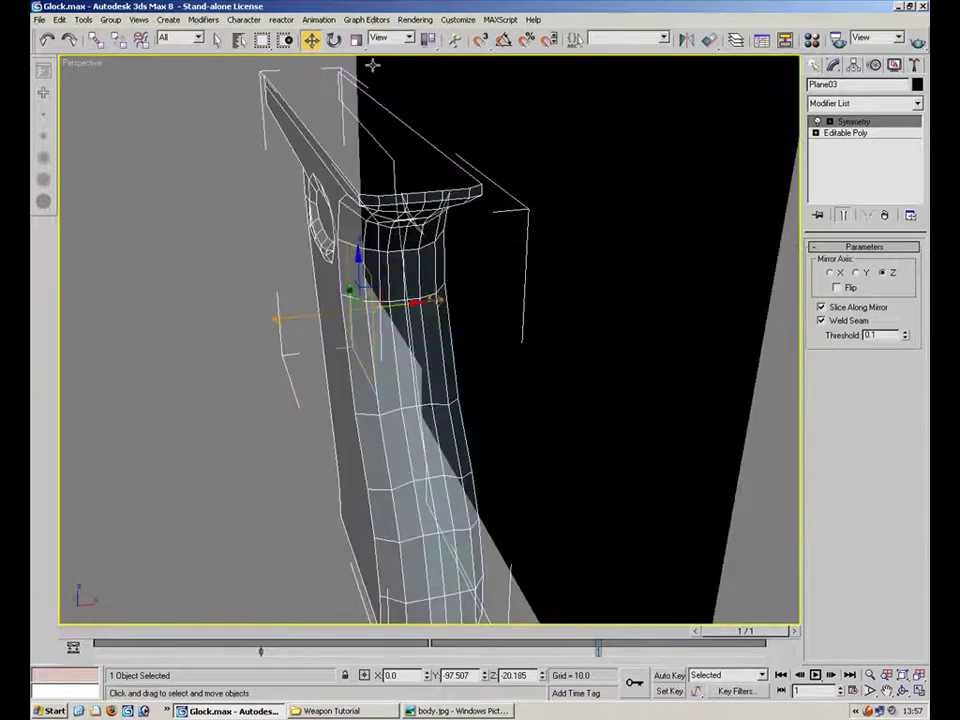
# Return to the Editable Poly level beneath Symmetry and enable showing the end result.
pyautogui.click(852, 133)
pyautogui.keyDown('alt'); pyautogui.moveTo(388, 276); pyautogui.dragTo(544, 239, button='middle'); pyautogui.keyUp('alt')
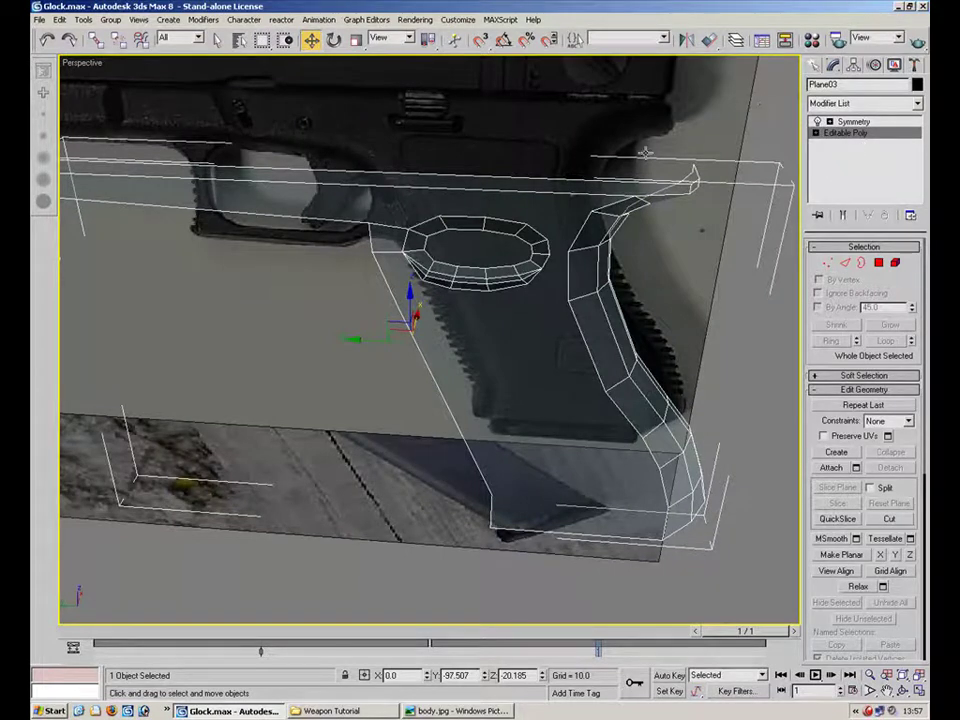
pyautogui.click(843, 215)
# Scale the frame narrower across its thickness, bringing its Z scale to about 57%.
pyautogui.keyDown('alt'); pyautogui.moveTo(655, 338); pyautogui.dragTo(490, 290, button='middle'); pyautogui.keyUp('alt')
pyautogui.press('r')
pyautogui.keyDown('alt'); pyautogui.moveTo(400, 268); pyautogui.dragTo(410, 298, button='middle'); pyautogui.keyUp('alt')
pyautogui.moveTo(300, 300); pyautogui.dragTo(319, 296)
pyautogui.keyDown('alt'); pyautogui.moveTo(409, 343); pyautogui.dragTo(505, 385, button='middle'); pyautogui.keyUp('alt')
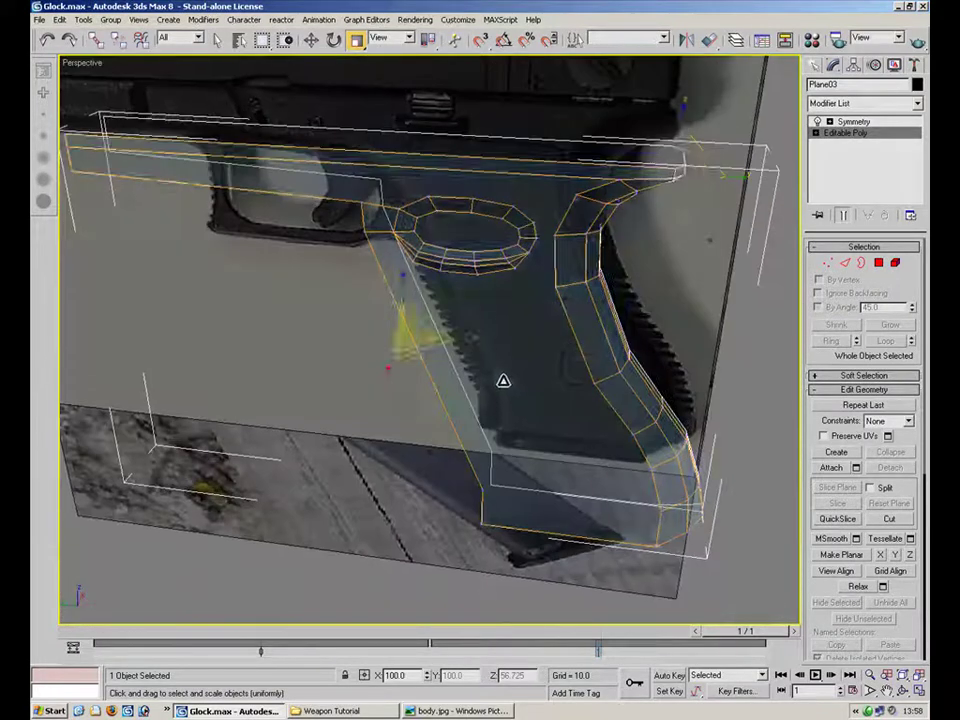
# Move the tang's top vertex nearest the outer corner to refine the rounded rear outline in the mirrored result.
pyautogui.press('1')
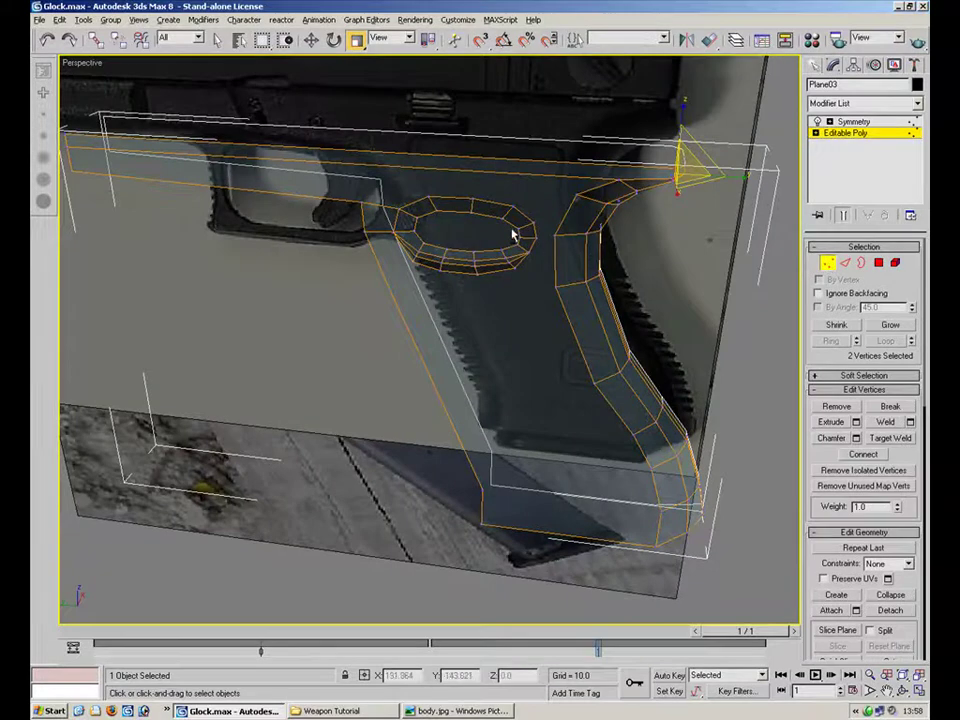
pyautogui.keyDown('alt'); pyautogui.moveTo(621, 326); pyautogui.dragTo(538, 369, button='middle'); pyautogui.keyUp('alt')
pyautogui.click(518, 235)
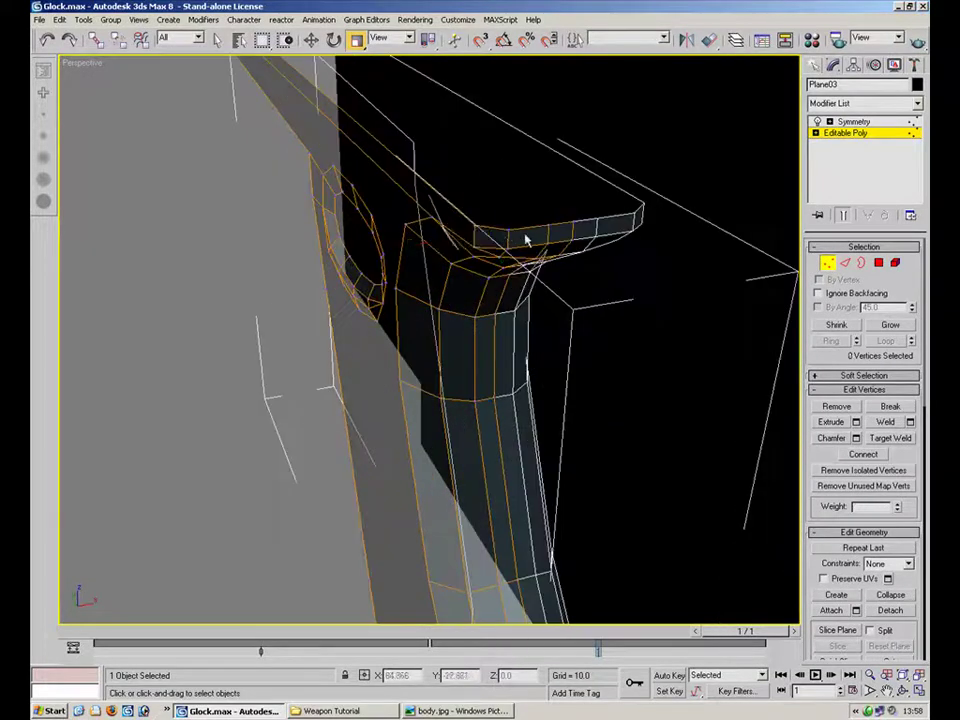
pyautogui.click(510, 230)
pyautogui.click(312, 40)
pyautogui.moveTo(501, 189); pyautogui.dragTo(470, 195)
# Select the grip's upper front vertex and show the Left view at full size over the reference photo.
pyautogui.keyDown('alt'); pyautogui.moveTo(505, 237); pyautogui.dragTo(669, 233, button='middle'); pyautogui.keyUp('alt')
pyautogui.keyDown('alt'); pyautogui.moveTo(546, 360); pyautogui.dragTo(391, 281, button='middle'); pyautogui.keyUp('alt')
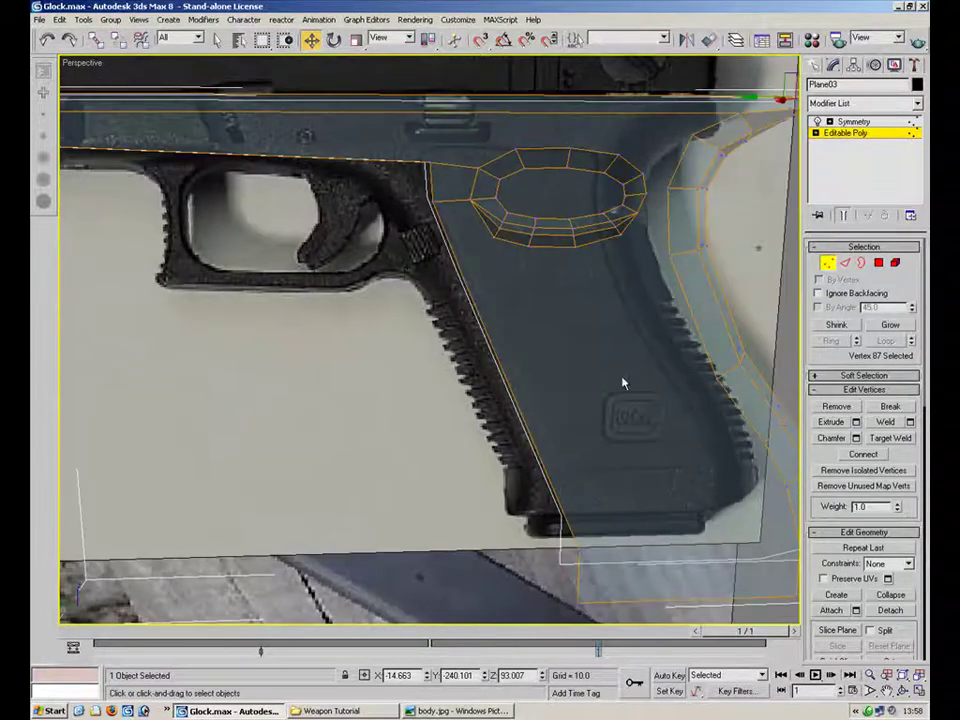
pyautogui.moveTo(482, 267); pyautogui.dragTo(413, 330)
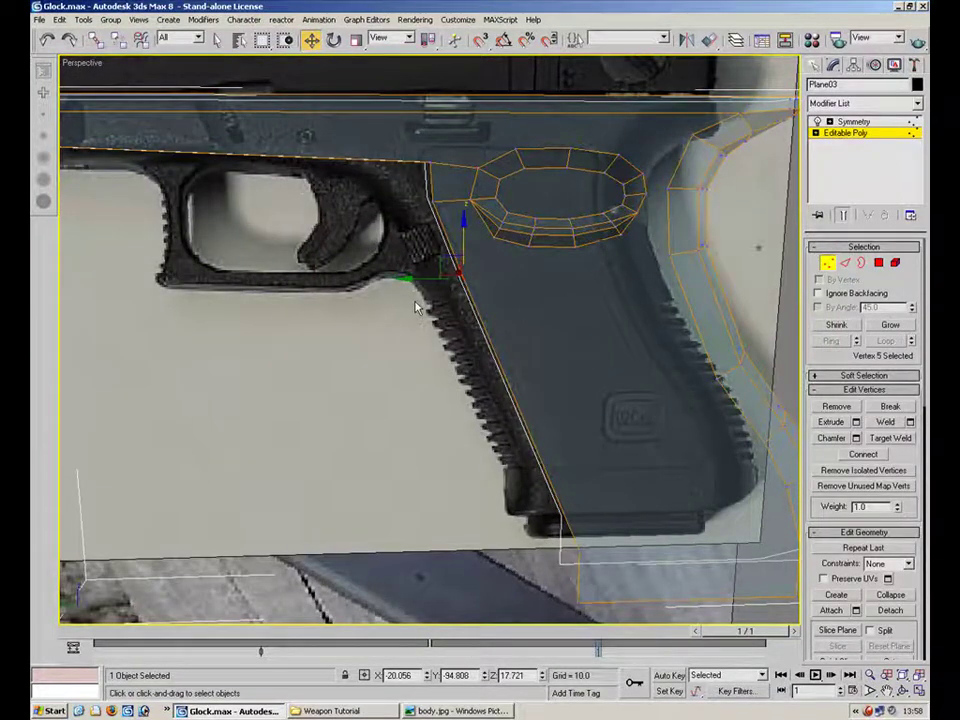
pyautogui.click(919, 691)
pyautogui.rightClick(240, 384)
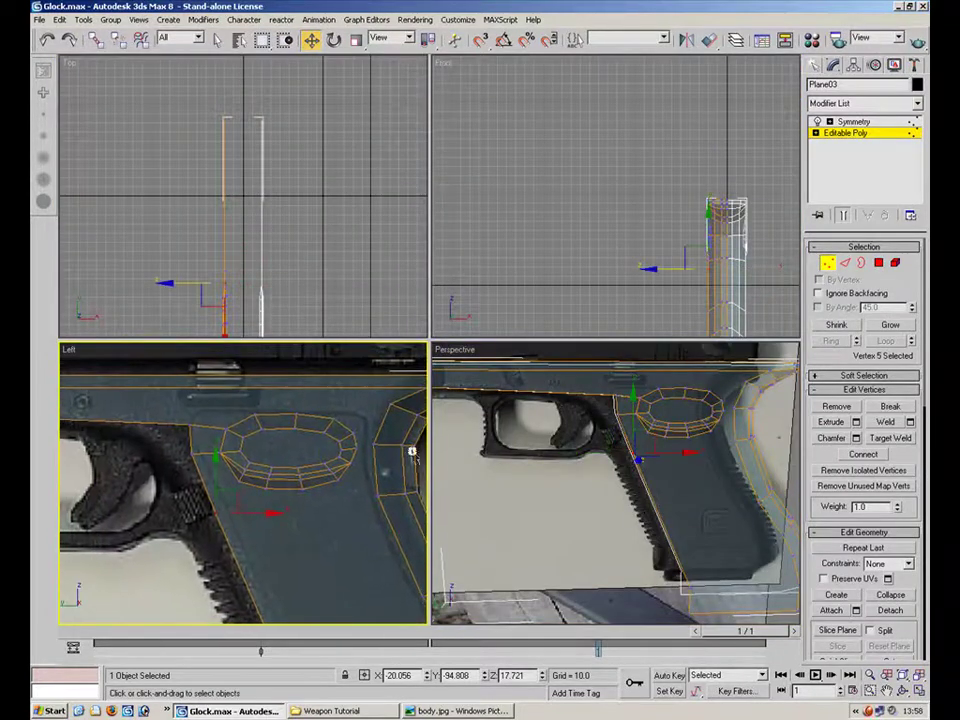
pyautogui.hotkey('alt', 'w')
pyautogui.scroll(3, 404, 225)
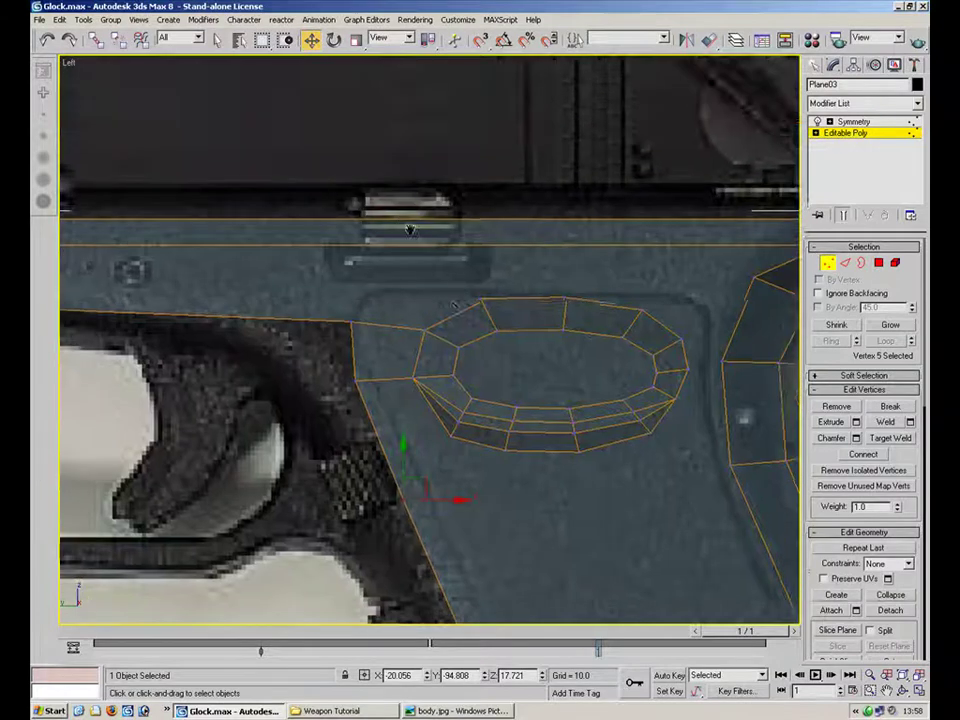
pyautogui.scroll(-5, 404, 225)
# Move the frame's two front corner vertices rearward to form a slanted front edge, with the upper corner at about Y 11.
pyautogui.click(193, 299)
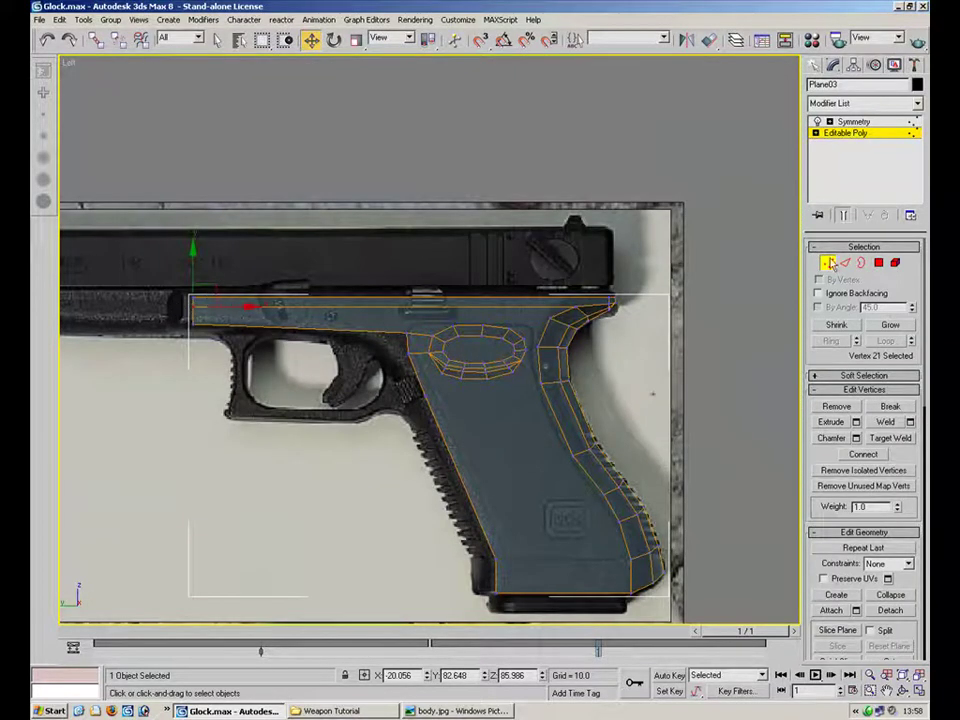
pyautogui.press('2')
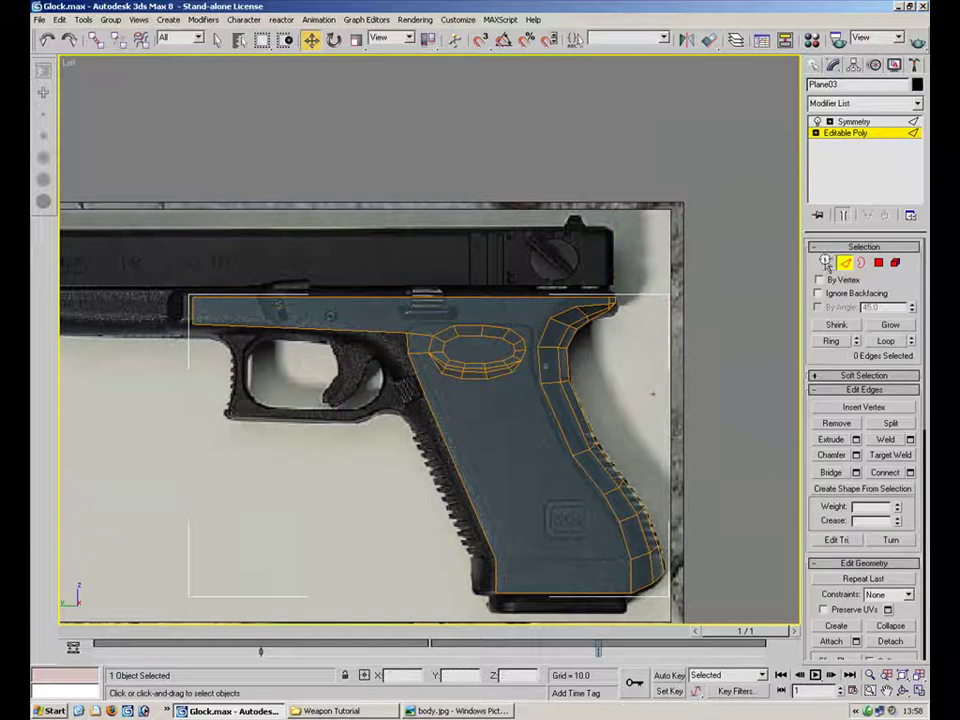
pyautogui.click(828, 263)
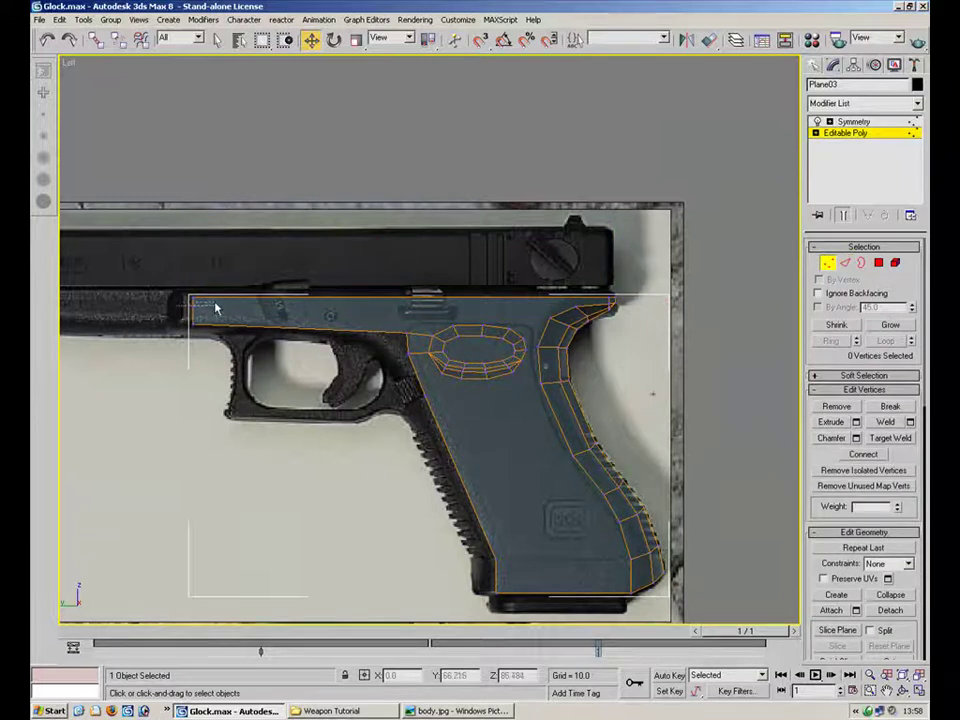
pyautogui.click(363, 316)
pyautogui.moveTo(382, 292); pyautogui.dragTo(476, 293, button='middle')
pyautogui.scroll(3, 476, 293)
pyautogui.moveTo(327, 194); pyautogui.dragTo(116, 348)
pyautogui.moveTo(165, 277); pyautogui.dragTo(335, 249)
pyautogui.click(327, 254)
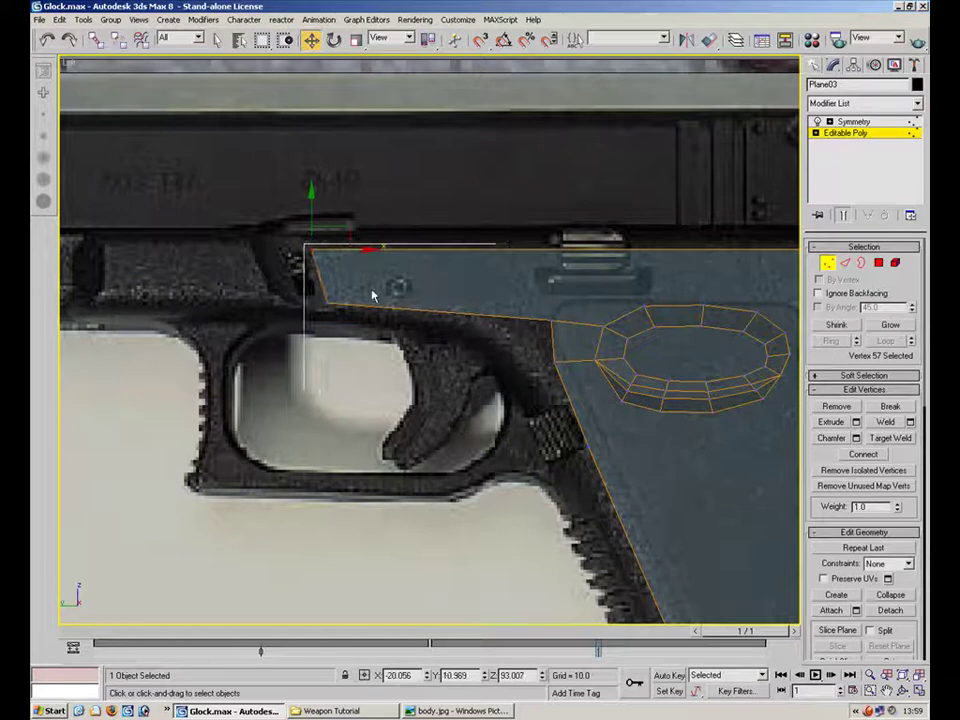
# Move the lower corner vertex forward to about Y -49, Z 69 and insert a vertex on the sloping edge behind it.
pyautogui.click(552, 318)
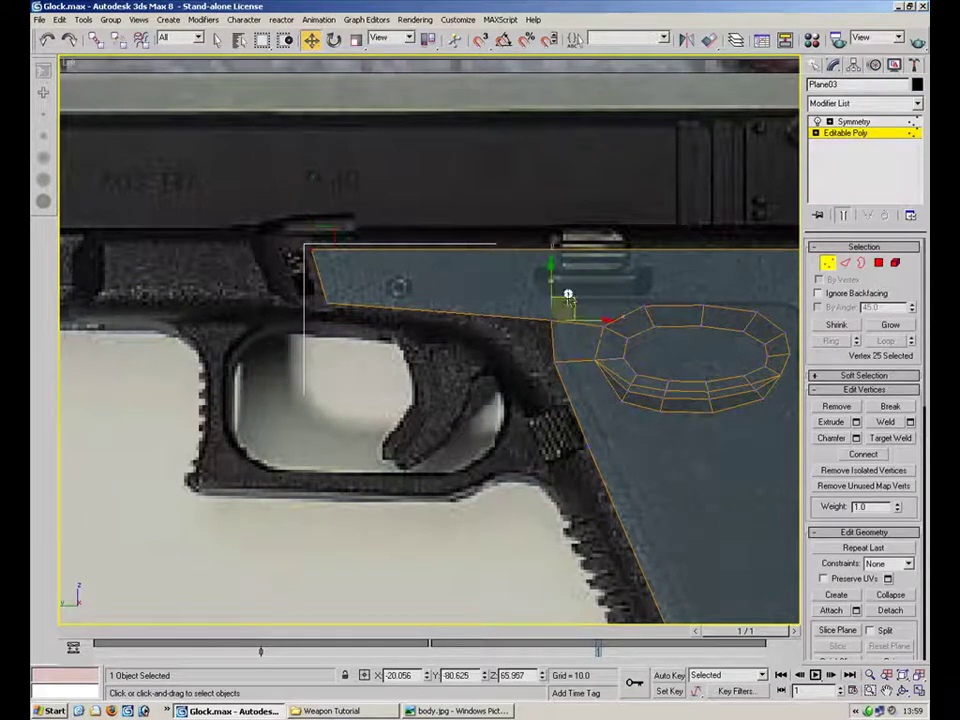
pyautogui.moveTo(512, 295); pyautogui.dragTo(493, 292)
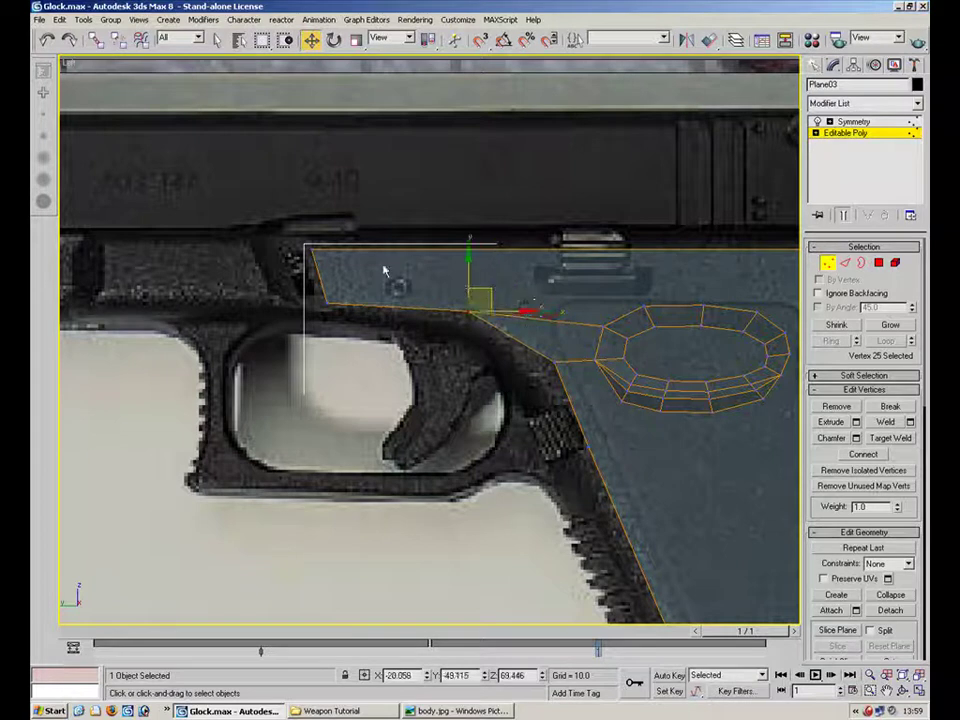
pyautogui.press('2')
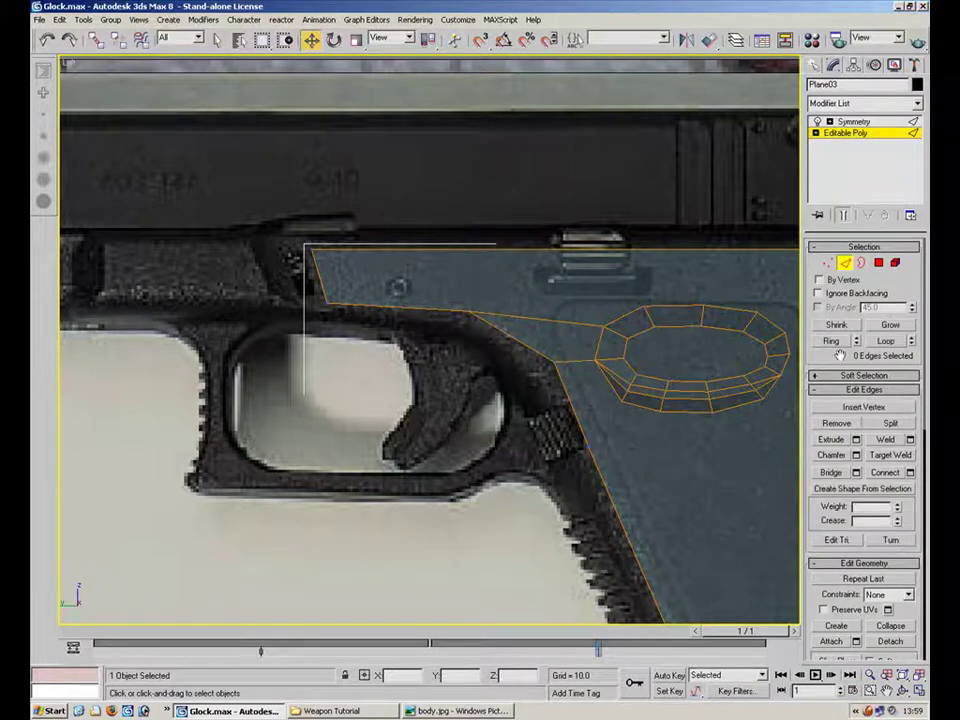
pyautogui.click(863, 407)
pyautogui.click(535, 322)
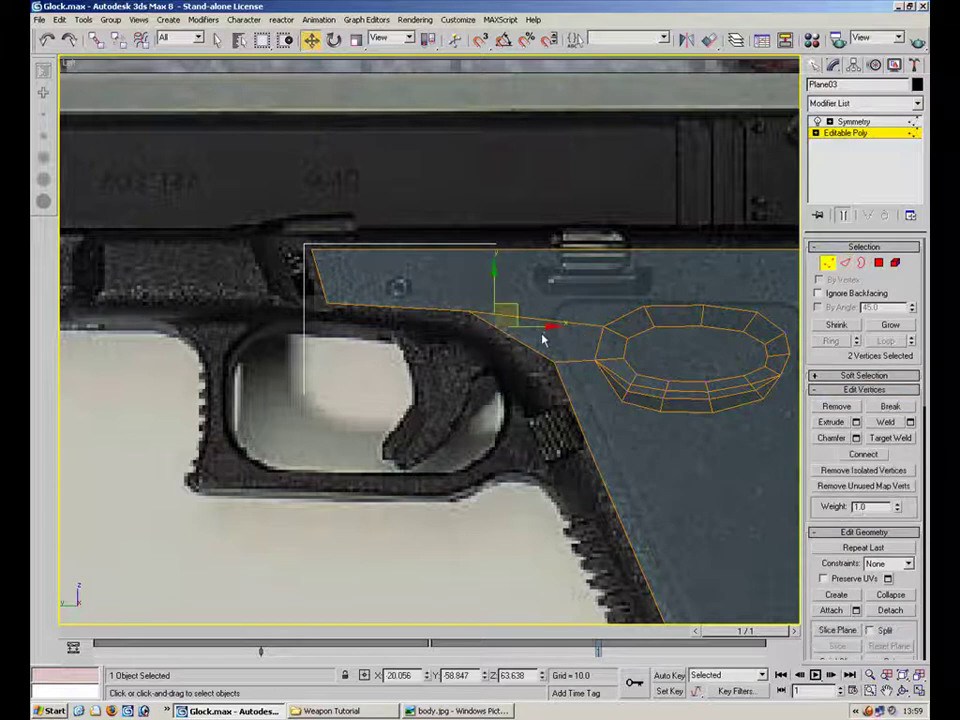
# Round the outline behind the trigger by moving the inserted vertex to about Y -75, Z 55 and adjusting the vertex below it.
pyautogui.moveTo(571, 338); pyautogui.dragTo(536, 380)
pyautogui.click(594, 411)
pyautogui.click(591, 439)
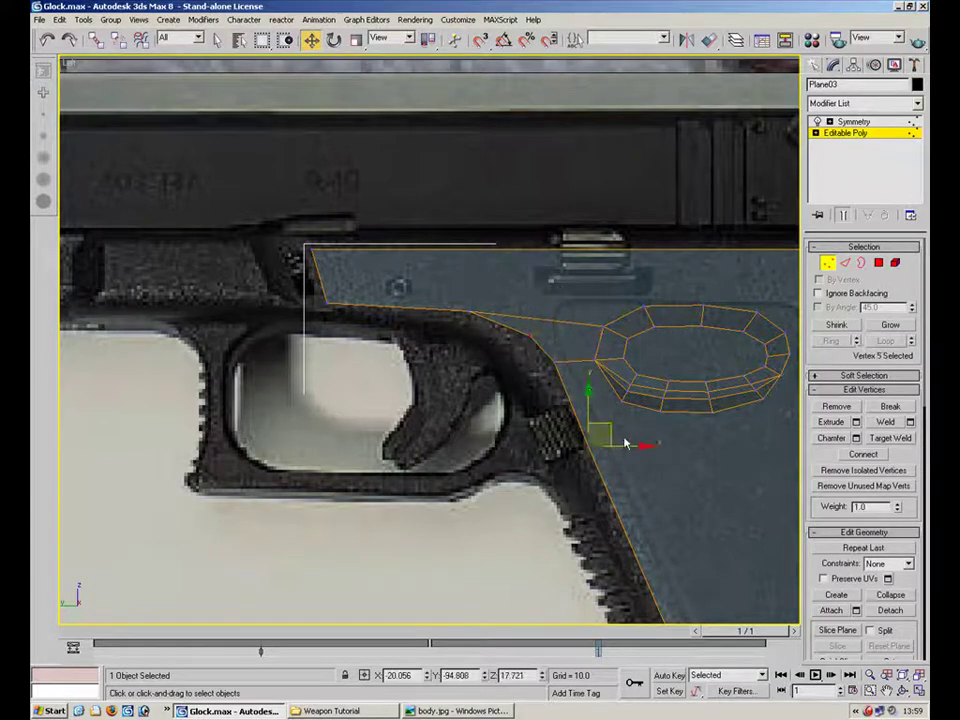
pyautogui.click(562, 368)
pyautogui.moveTo(574, 340); pyautogui.dragTo(580, 356)
pyautogui.click(527, 364)
pyautogui.moveTo(615, 525); pyautogui.dragTo(585, 398, button='middle')
pyautogui.click(560, 317)
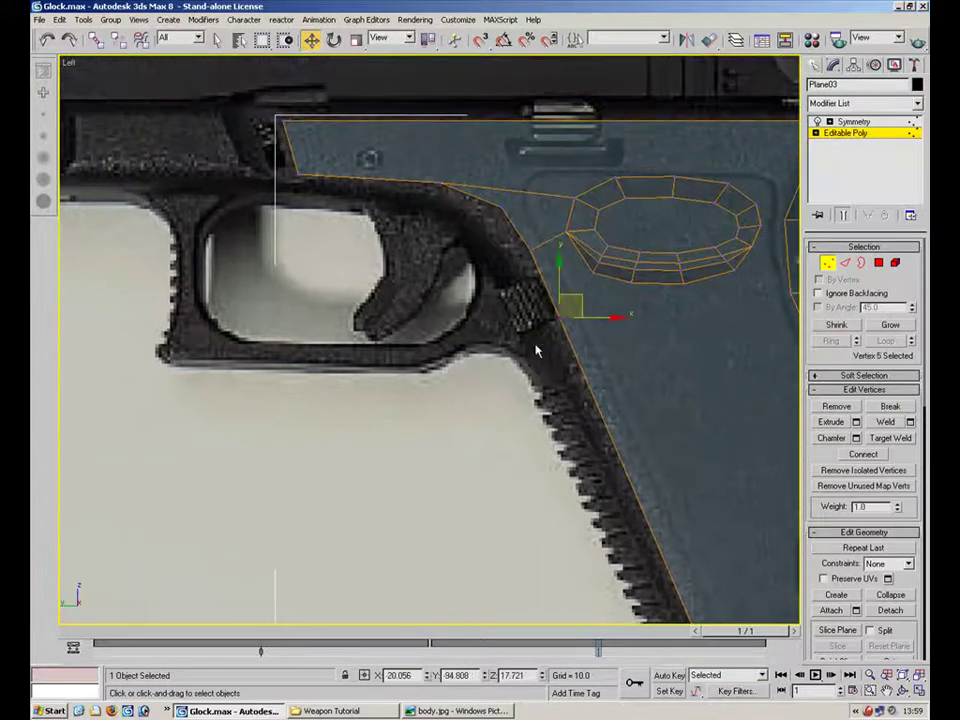
pyautogui.click(508, 197)
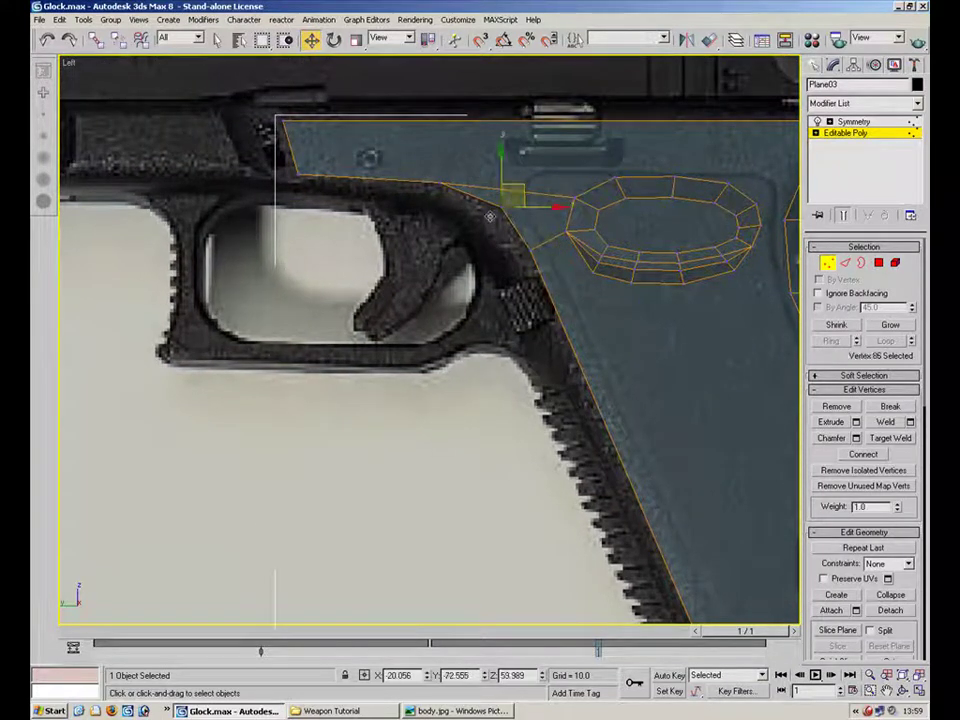
pyautogui.moveTo(520, 193); pyautogui.dragTo(530, 209)
# Extrude the five boundary edges along the frame's underside and front of the grip forward into a new strip.
pyautogui.moveTo(582, 518); pyautogui.dragTo(508, 314, button='middle')
pyautogui.scroll(-1, 508, 314)
pyautogui.moveTo(630, 372); pyautogui.dragTo(504, 411, button='middle')
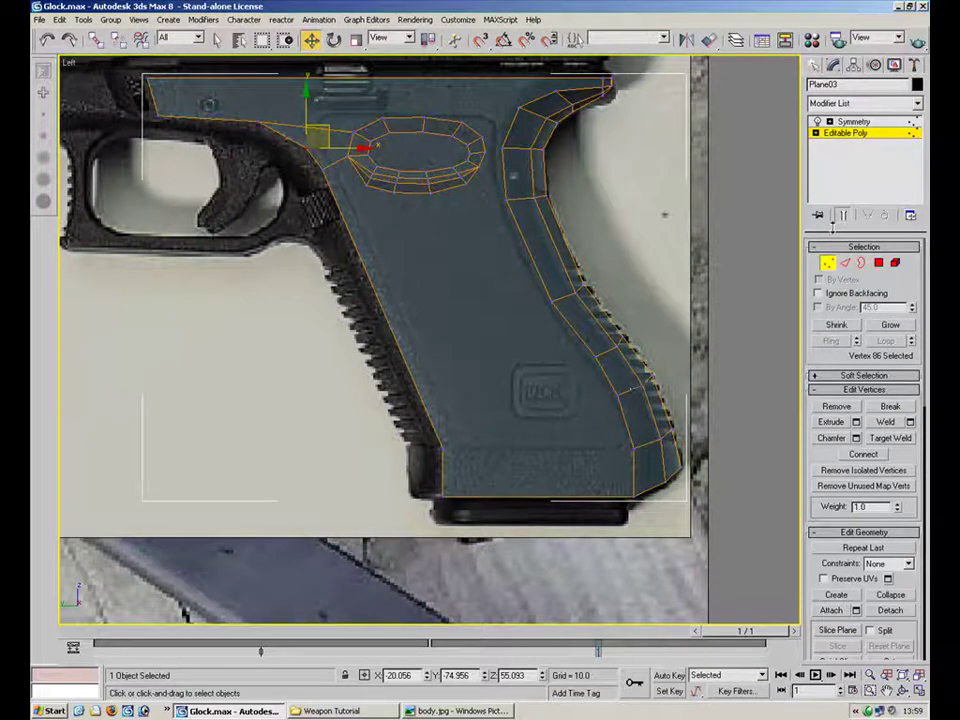
pyautogui.press('2')
pyautogui.click(277, 133)
pyautogui.keyDown('ctrl'); pyautogui.click(238, 122); pyautogui.keyUp('ctrl')
pyautogui.keyDown('ctrl'); pyautogui.click(306, 159); pyautogui.keyUp('ctrl')
pyautogui.keyDown('ctrl'); pyautogui.click(355, 250); pyautogui.keyUp('ctrl')
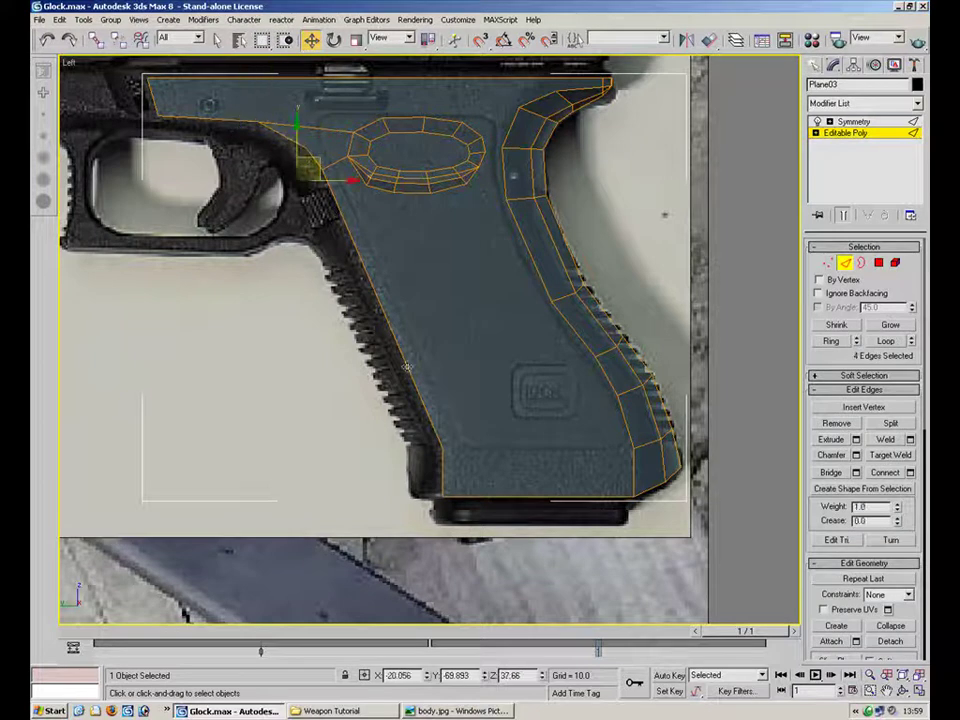
pyautogui.keyDown('ctrl'); pyautogui.click(443, 475); pyautogui.keyUp('ctrl')
pyautogui.moveTo(350, 238); pyautogui.dragTo(334, 240)
# Move the new strip's outer vertices behind the trigger to follow the curved outline in the reference photo.
pyautogui.moveTo(286, 182); pyautogui.dragTo(390, 330, button='middle')
pyautogui.scroll(2, 390, 330)
pyautogui.press('1')
pyautogui.moveTo(393, 317); pyautogui.dragTo(422, 309)
pyautogui.moveTo(394, 264); pyautogui.dragTo(360, 303)
pyautogui.moveTo(395, 259); pyautogui.dragTo(411, 275)
# Align the strip's front end with the frame's slanted front edge and move its next outer vertex back above the trigger.
pyautogui.moveTo(219, 230); pyautogui.dragTo(317, 302, button='middle')
pyautogui.moveTo(277, 286); pyautogui.dragTo(237, 324)
pyautogui.moveTo(293, 287); pyautogui.dragTo(338, 297)
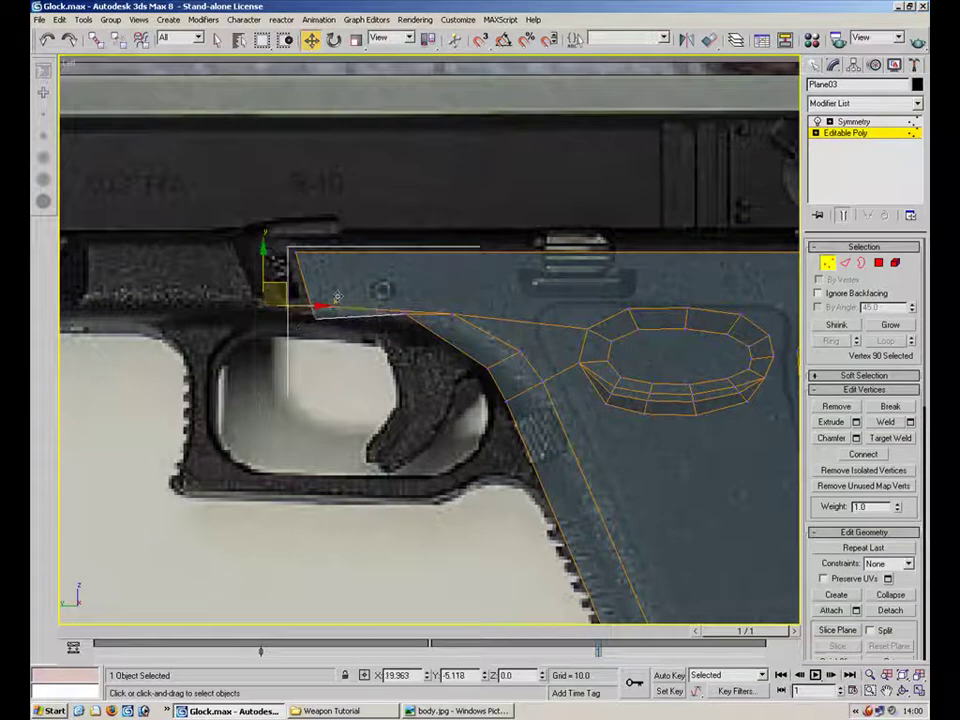
pyautogui.click(403, 313)
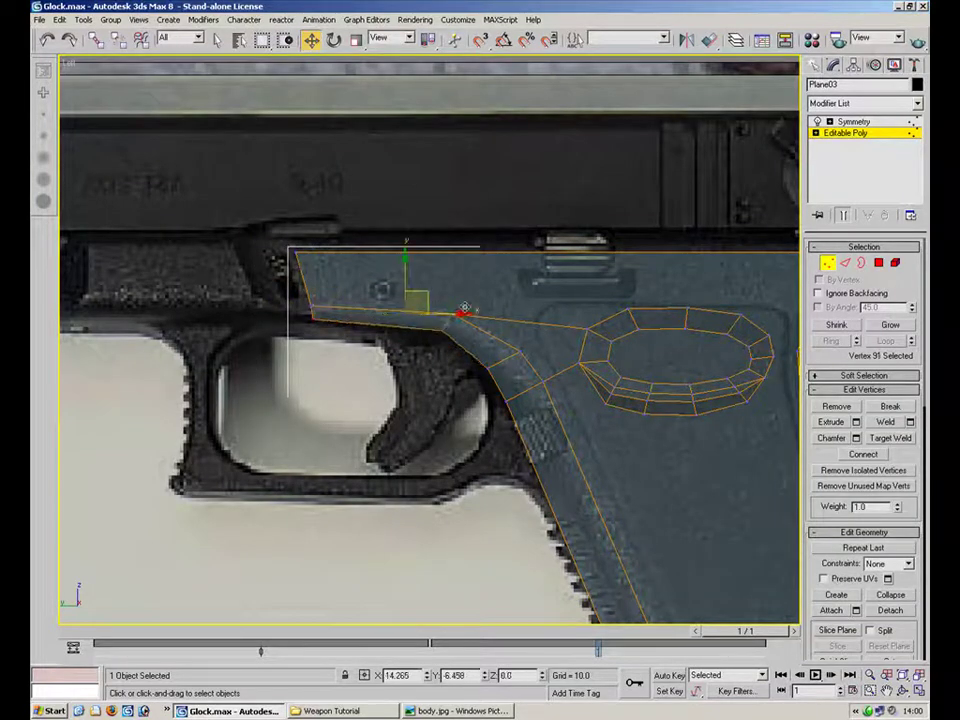
pyautogui.moveTo(464, 307); pyautogui.dragTo(466, 306)
pyautogui.click(526, 402)
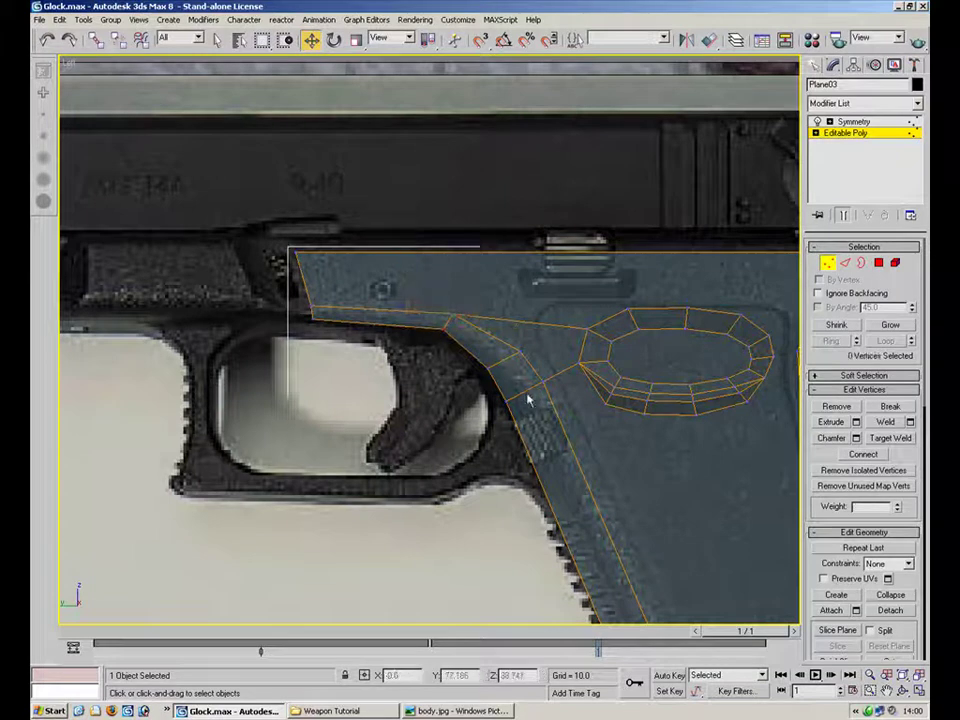
# Move the inner vertex at the bend behind the trigger up and forward, and adjust the outer vertex beside it.
pyautogui.click(520, 348)
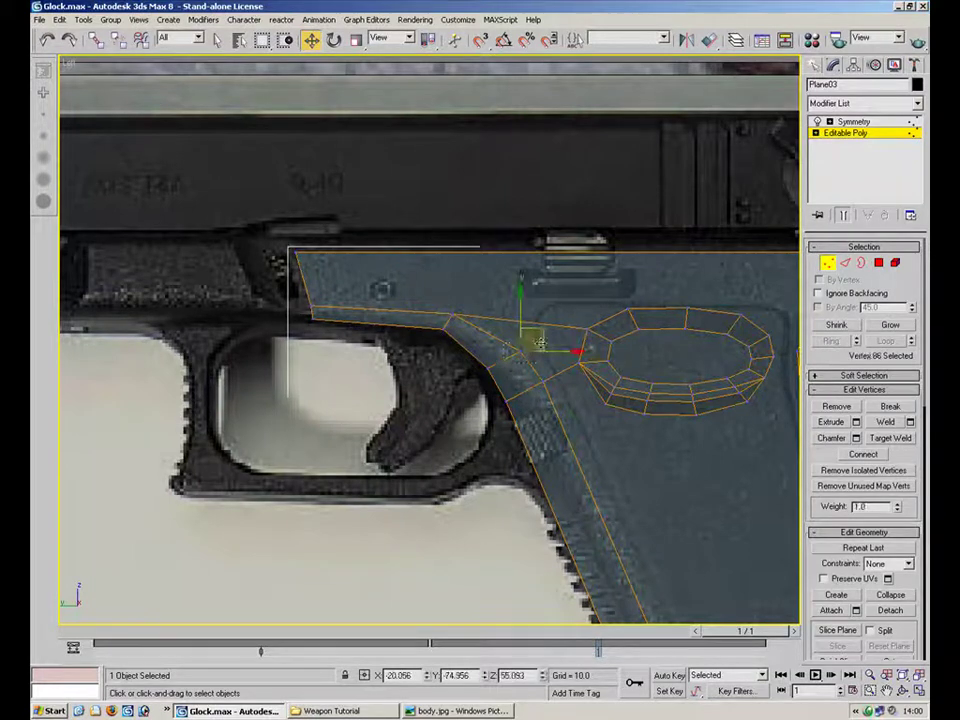
pyautogui.moveTo(525, 323); pyautogui.dragTo(504, 342)
pyautogui.click(489, 368)
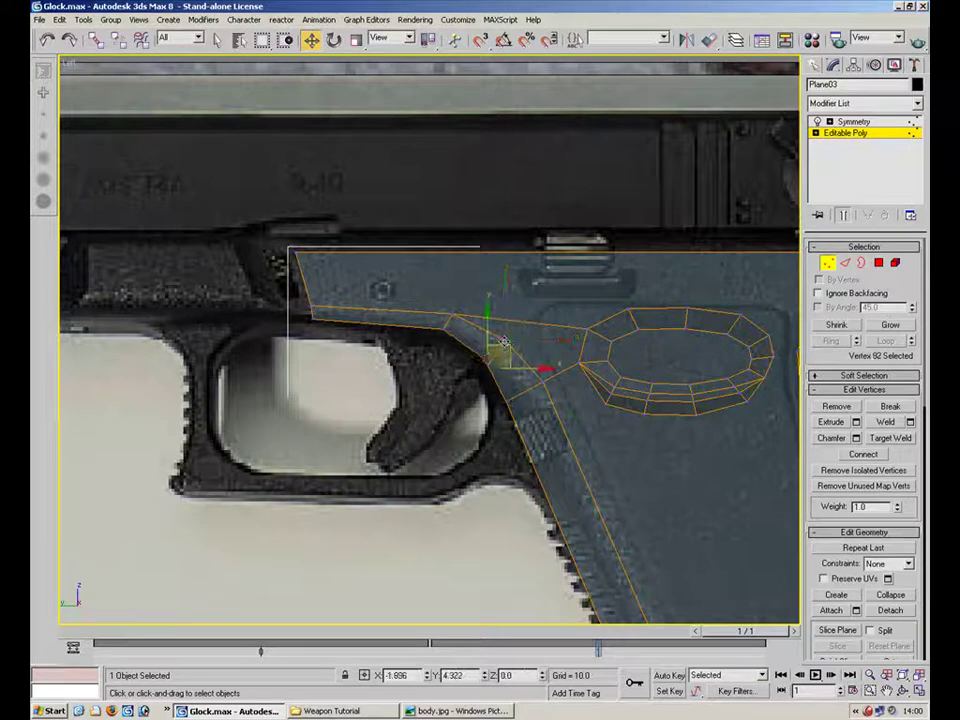
pyautogui.click(574, 484)
# Select the five outer edges of the new strip from the frame's front end down to the bottom of the grip.
pyautogui.moveTo(574, 484); pyautogui.dragTo(429, 191, button='middle')
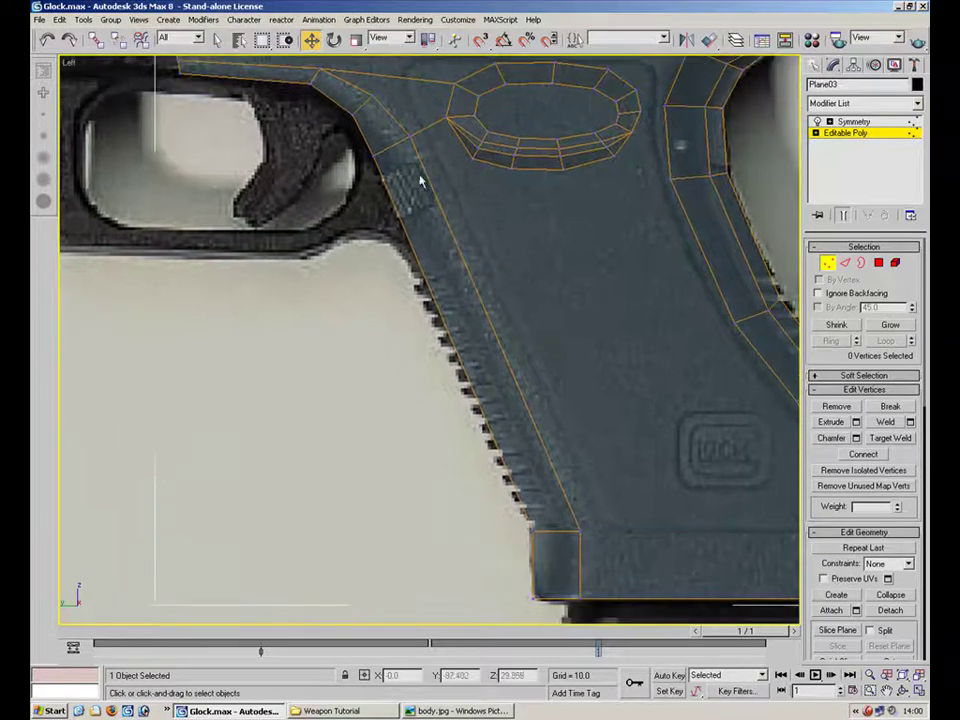
pyautogui.moveTo(390, 285); pyautogui.dragTo(480, 399, button='middle')
pyautogui.scroll(-2, 480, 399)
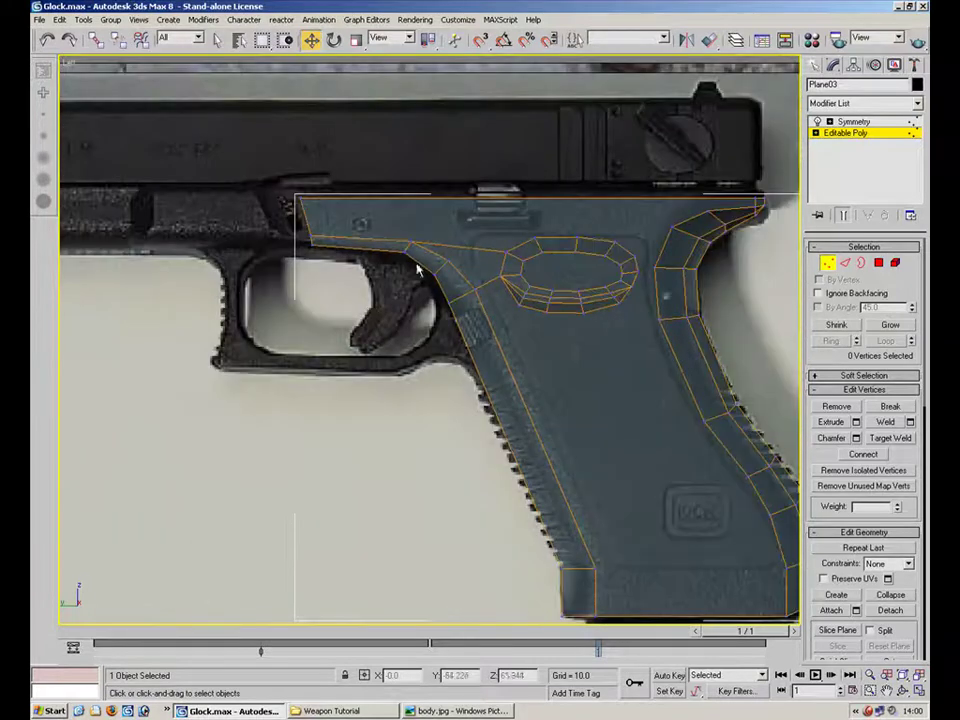
pyautogui.press('2')
pyautogui.click(377, 248)
pyautogui.keyDown('ctrl'); pyautogui.click(428, 271); pyautogui.keyUp('ctrl')
pyautogui.keyDown('ctrl'); pyautogui.click(439, 292); pyautogui.keyUp('ctrl')
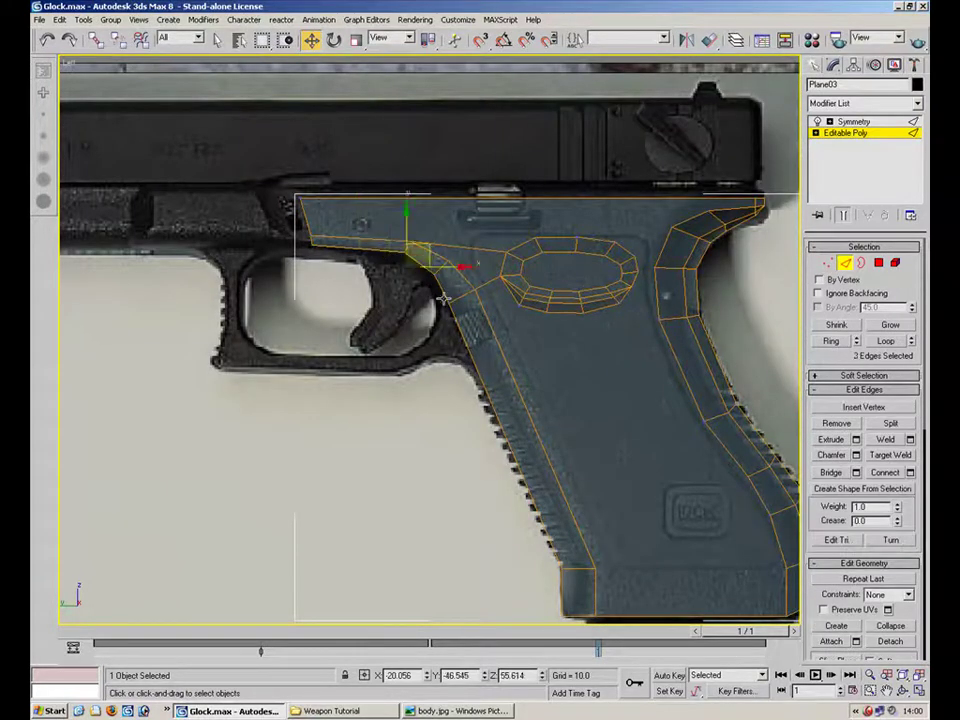
pyautogui.keyDown('ctrl'); pyautogui.click(482, 374); pyautogui.keyUp('ctrl')
pyautogui.keyDown('ctrl'); pyautogui.click(562, 587); pyautogui.keyUp('ctrl')
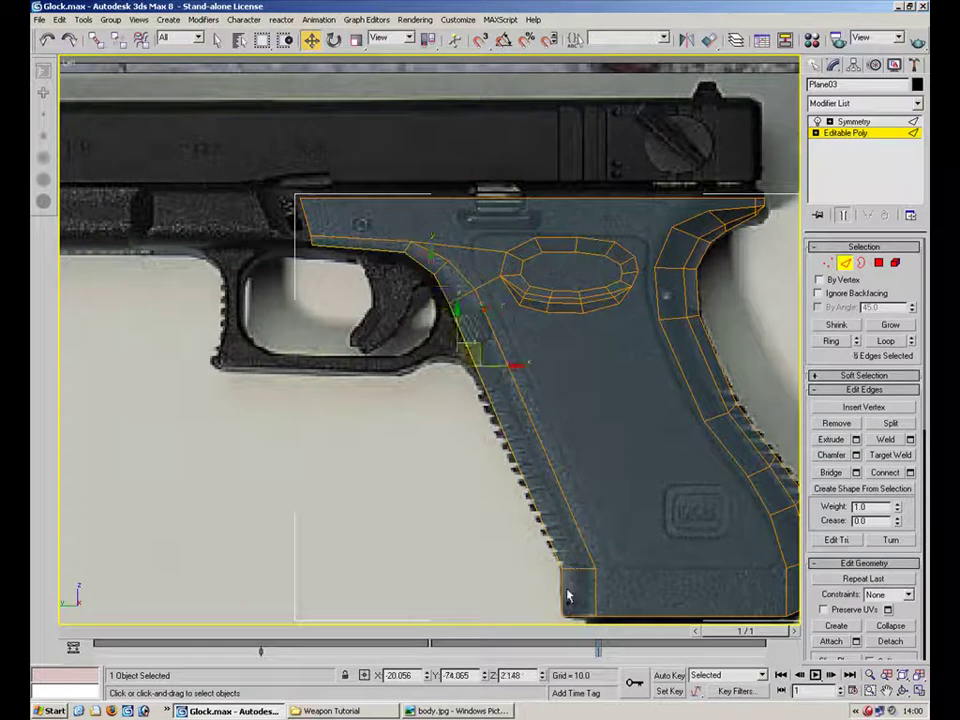
# Extrude the selected front edges across the frame's thickness in the Perspective view and set their X position to 0.
pyautogui.rightClick(427, 677)
pyautogui.click(915, 695)
pyautogui.moveTo(703, 548); pyautogui.dragTo(671, 493, button='middle')
pyautogui.hotkey('alt', 'w')
pyautogui.keyDown('alt'); pyautogui.moveTo(500, 345); pyautogui.dragTo(524, 405, button='middle'); pyautogui.keyUp('alt')
pyautogui.moveTo(405, 316)
pyautogui.mouseDown()
pyautogui.moveTo(426, 317)
pyautogui.moveTo(390, 314)
pyautogui.mouseUp()
pyautogui.keyDown('alt'); pyautogui.moveTo(447, 281); pyautogui.dragTo(464, 445, button='middle'); pyautogui.keyUp('alt')
pyautogui.rightClick(427, 677)
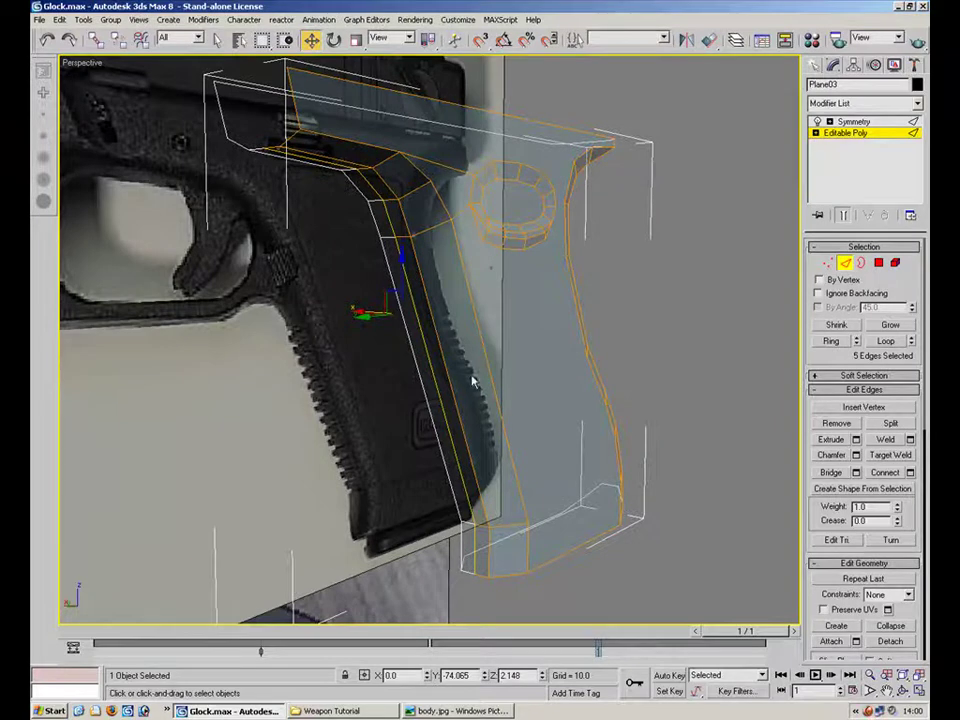
# Select the lengthwise edge beside the centreline on the back of the grip and copy its X position.
pyautogui.keyDown('alt'); pyautogui.moveTo(470, 374); pyautogui.dragTo(392, 410, button='middle'); pyautogui.keyUp('alt')
pyautogui.keyDown('alt'); pyautogui.moveTo(326, 407); pyautogui.dragTo(529, 306, button='middle'); pyautogui.keyUp('alt')
pyautogui.click(382, 431)
pyautogui.click(509, 373)
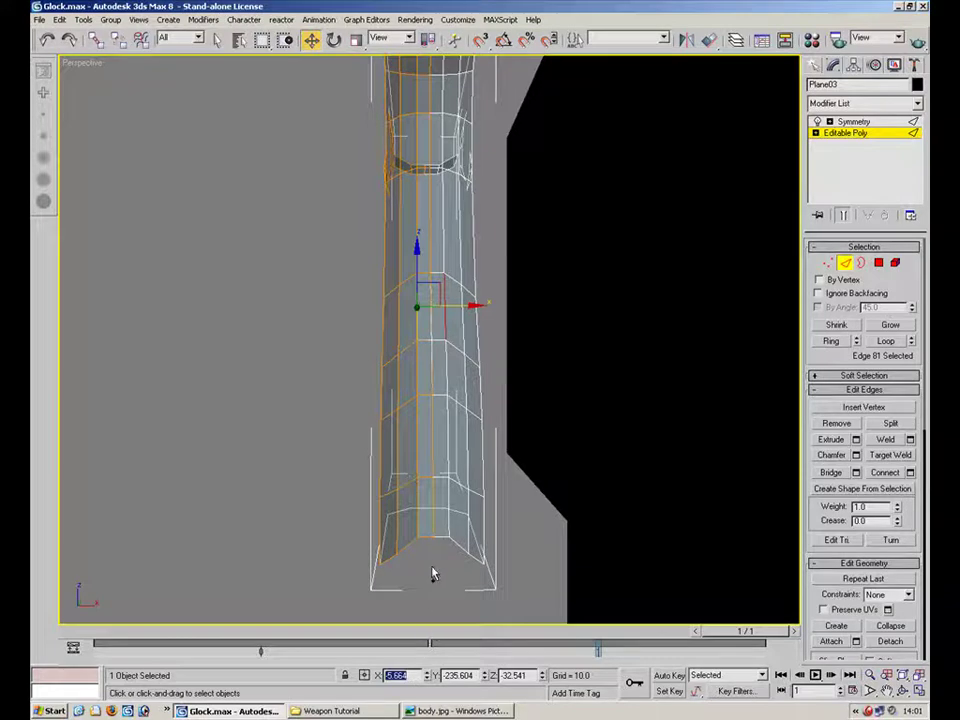
# Select the five lengthwise edges beside the centreline on the grip's front and set their X position to -5.664.
pyautogui.keyDown('alt'); pyautogui.moveTo(334, 334); pyautogui.dragTo(508, 347, button='middle'); pyautogui.keyUp('alt')
pyautogui.moveTo(497, 287)
pyautogui.keyDown('alt'); pyautogui.mouseDown(button='middle')
pyautogui.moveTo(489, 336)
pyautogui.moveTo(409, 311)
pyautogui.moveTo(478, 320)
pyautogui.moveTo(382, 236)
pyautogui.moveTo(510, 276)
pyautogui.mouseUp(button='middle'); pyautogui.keyUp('alt')
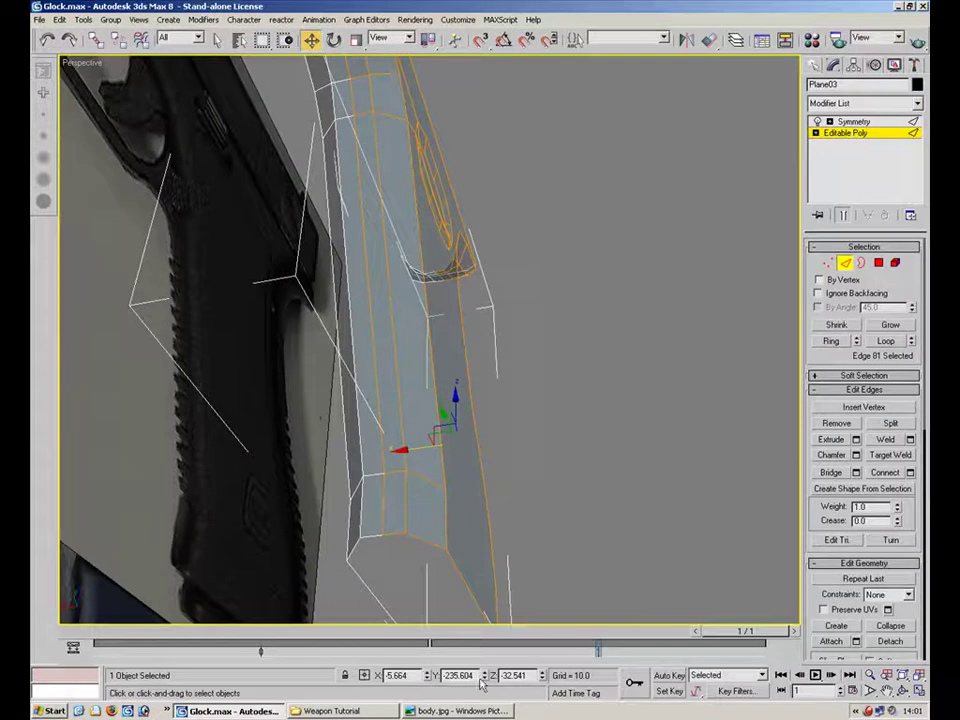
pyautogui.click(391, 484)
pyautogui.keyDown('ctrl'); pyautogui.click(392, 306); pyautogui.keyUp('ctrl')
pyautogui.moveTo(361, 136); pyautogui.dragTo(390, 264, button='middle')
pyautogui.keyDown('ctrl'); pyautogui.click(399, 234); pyautogui.keyUp('ctrl')
pyautogui.keyDown('ctrl'); pyautogui.click(391, 200); pyautogui.keyUp('ctrl')
pyautogui.keyDown('ctrl'); pyautogui.click(379, 146); pyautogui.keyUp('ctrl')
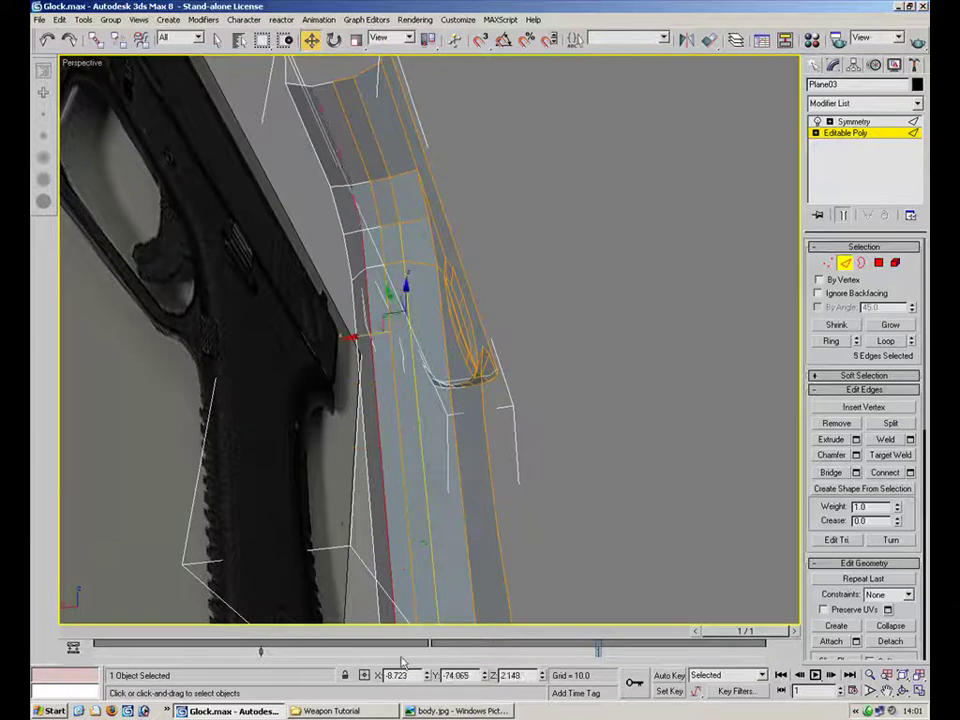
pyautogui.moveTo(365, 334); pyautogui.dragTo(358, 335)
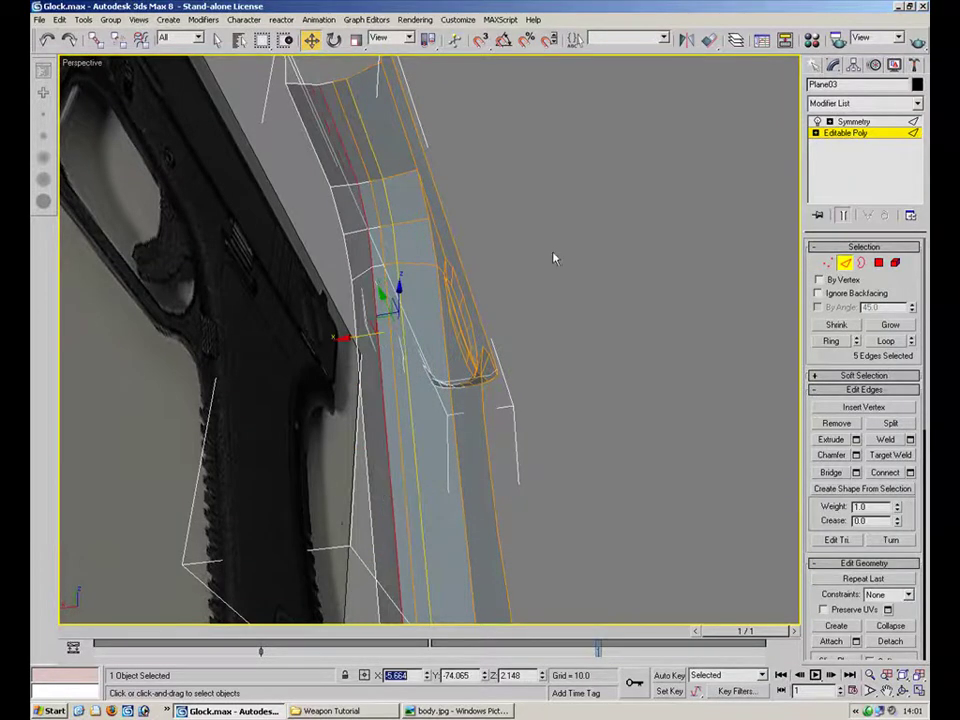
pyautogui.keyDown('alt'); pyautogui.moveTo(560, 200); pyautogui.dragTo(462, 96, button='middle'); pyautogui.keyUp('alt')
pyautogui.click(162, 136)
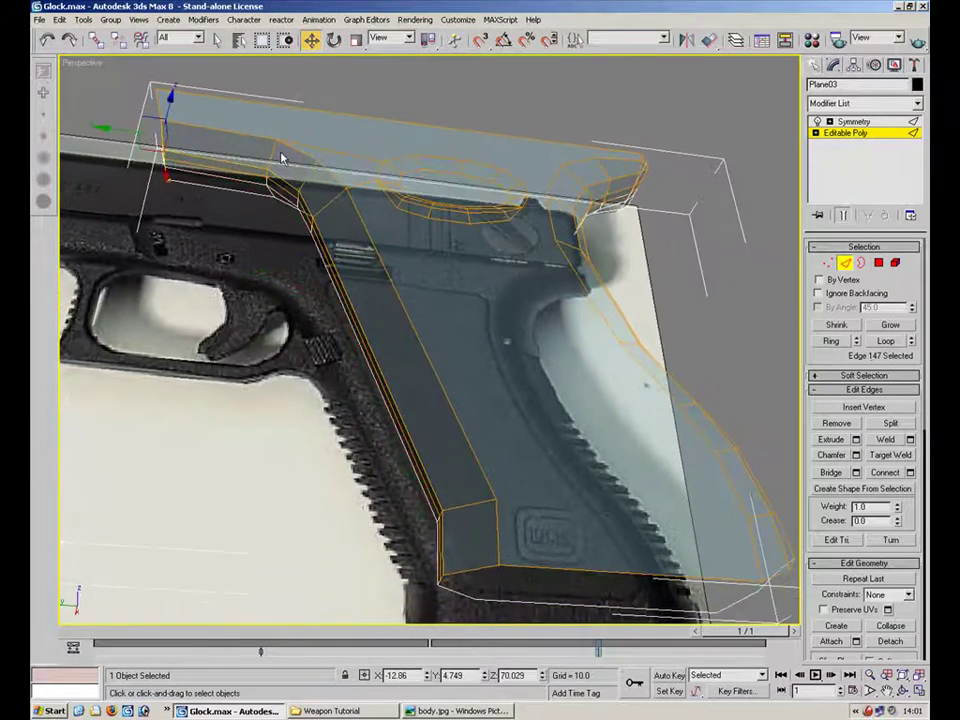
pyautogui.keyDown('ctrl'); pyautogui.click(274, 155); pyautogui.keyUp('ctrl')
pyautogui.keyDown('ctrl'); pyautogui.click(332, 204); pyautogui.keyUp('ctrl')
pyautogui.keyDown('ctrl'); pyautogui.click(462, 483); pyautogui.keyUp('ctrl')
pyautogui.keyDown('ctrl'); pyautogui.click(471, 504); pyautogui.keyUp('ctrl')
pyautogui.keyDown('ctrl'); pyautogui.click(484, 568); pyautogui.keyUp('ctrl')
pyautogui.keyDown('alt'); pyautogui.moveTo(609, 278); pyautogui.dragTo(478, 320, button='middle'); pyautogui.keyUp('alt')
pyautogui.keyDown('alt'); pyautogui.moveTo(152, 298); pyautogui.dragTo(294, 233, button='middle'); pyautogui.keyUp('alt')
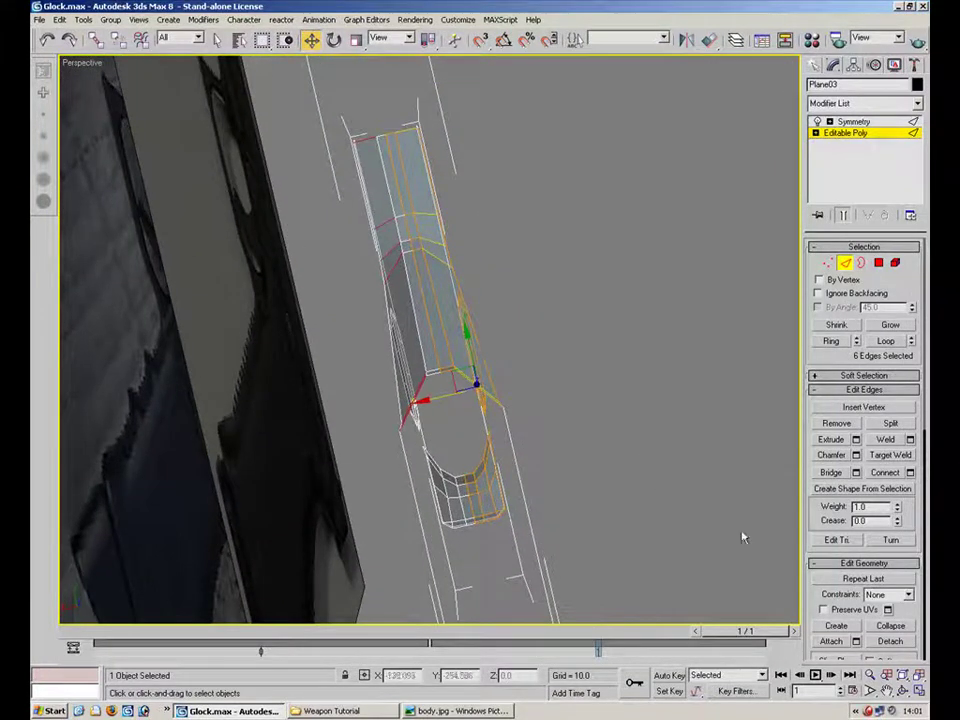
pyautogui.click(582, 296)
# Connect the six crosswise edges of the front strip with a new lengthwise edge loop from the frame's front end to the grip's bottom.
pyautogui.click(412, 131)
pyautogui.keyDown('alt'); pyautogui.moveTo(520, 195); pyautogui.dragTo(400, 155, button='middle'); pyautogui.keyUp('alt')
pyautogui.keyDown('ctrl'); pyautogui.click(397, 127); pyautogui.keyUp('ctrl')
pyautogui.keyDown('ctrl'); pyautogui.click(474, 448); pyautogui.keyUp('ctrl')
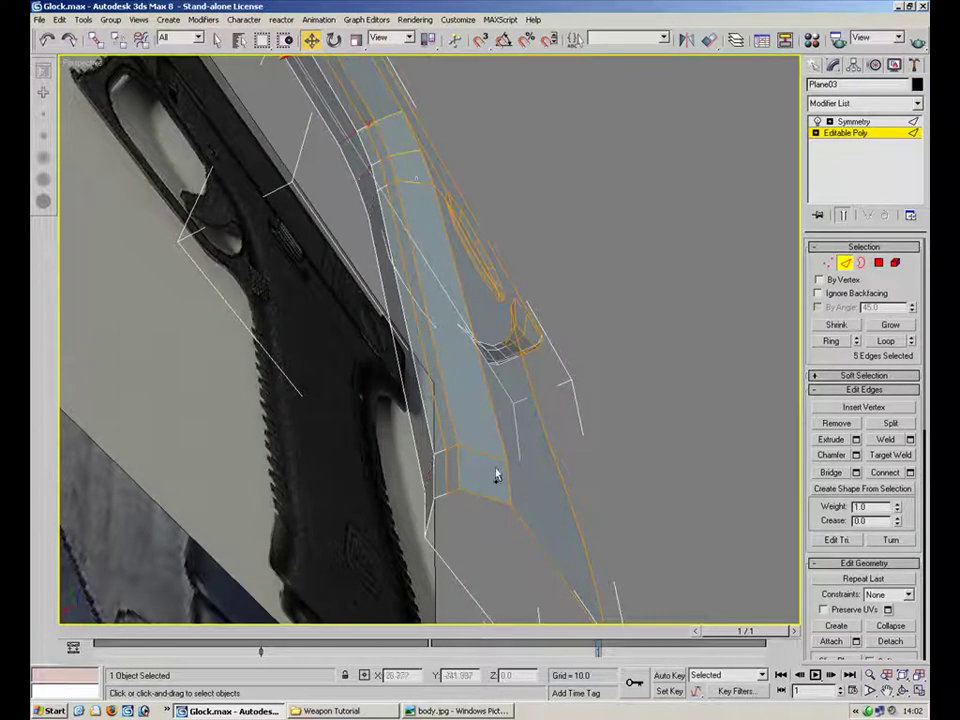
pyautogui.keyDown('ctrl'); pyautogui.click(486, 499); pyautogui.keyUp('ctrl')
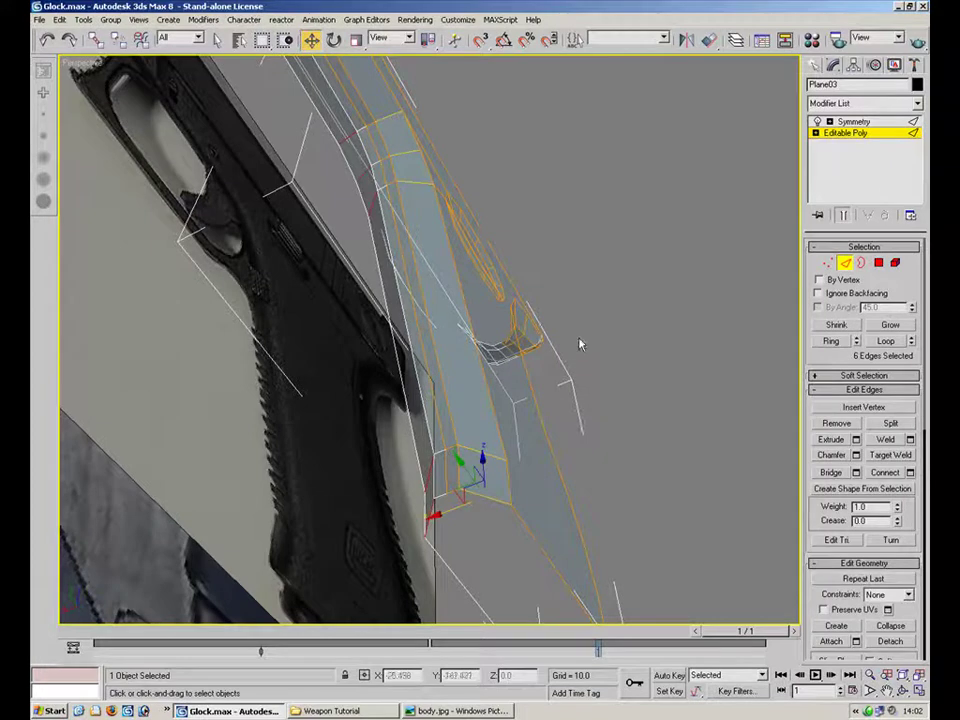
pyautogui.click(883, 472)
# Move the five new lengthwise edges about 4 units forward along Y to round the grip's front.
pyautogui.keyDown('alt'); pyautogui.moveTo(598, 363); pyautogui.dragTo(390, 225, button='middle'); pyautogui.keyUp('alt')
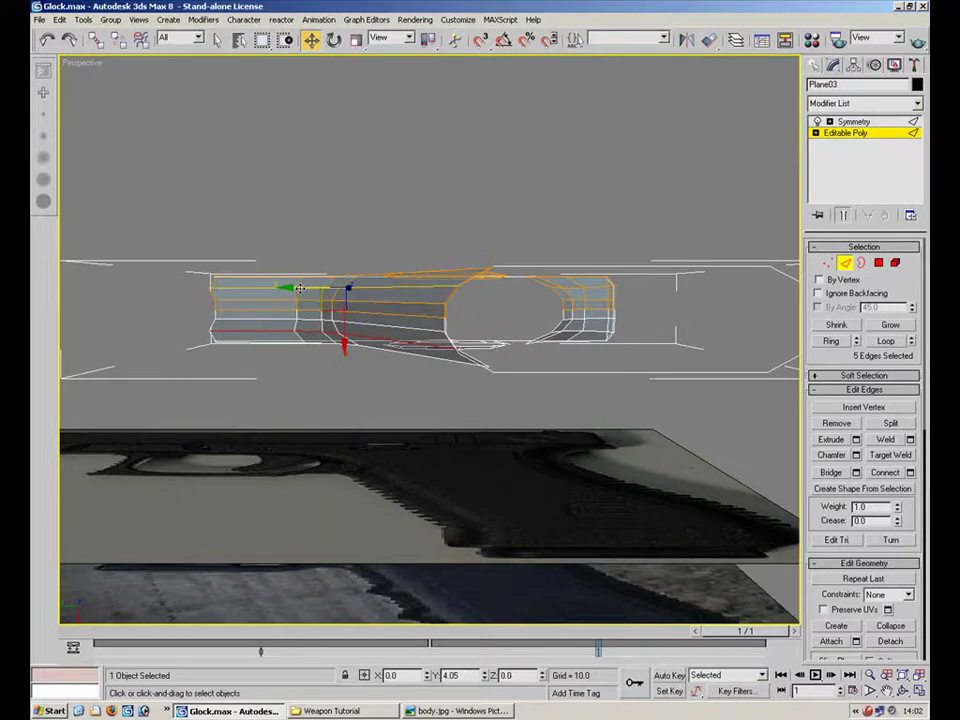
pyautogui.keyDown('alt'); pyautogui.moveTo(299, 288); pyautogui.dragTo(299, 375, button='middle'); pyautogui.keyUp('alt')
pyautogui.moveTo(264, 292); pyautogui.dragTo(362, 403, button='middle')
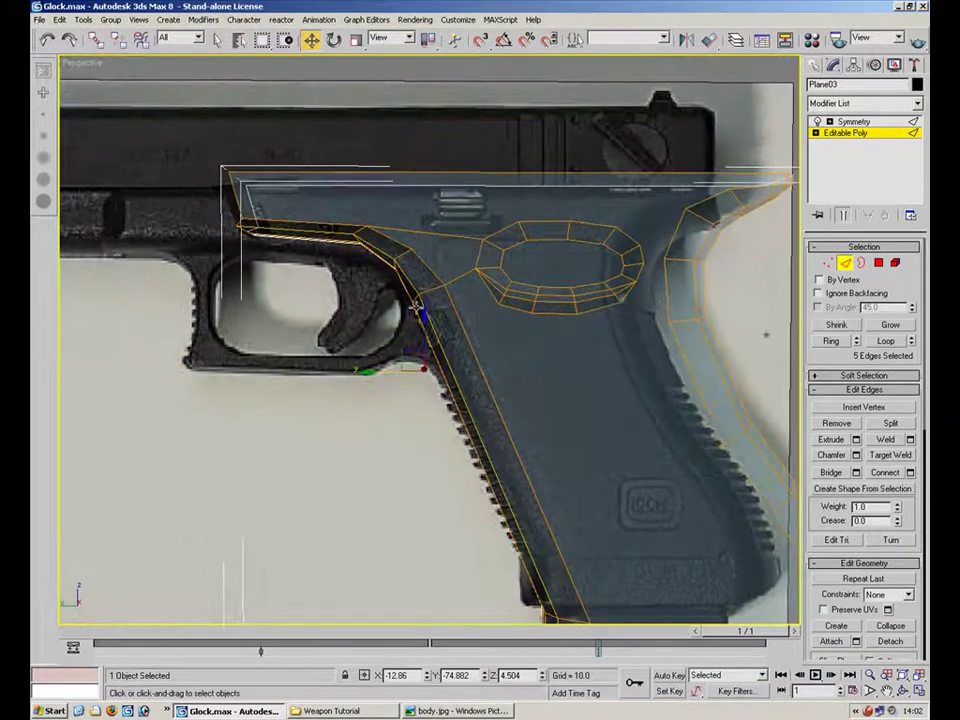
pyautogui.scroll(3, 384, 260)
pyautogui.moveTo(384, 260); pyautogui.dragTo(463, 325, button='middle')
pyautogui.scroll(2, 463, 325)
# Adjust the new loop's vertices on the frame's underside at the first bend and front end, moving the front-end vertex back about 5 units along Y.
pyautogui.press('1')
pyautogui.click(140, 231)
pyautogui.keyDown('ctrl'); pyautogui.click(432, 251); pyautogui.keyUp('ctrl')
pyautogui.keyDown('alt'); pyautogui.moveTo(401, 254); pyautogui.dragTo(452, 224, button='middle'); pyautogui.keyUp('alt')
pyautogui.moveTo(572, 206); pyautogui.dragTo(572, 215)
pyautogui.keyDown('alt'); pyautogui.moveTo(590, 258); pyautogui.dragTo(384, 153, button='middle'); pyautogui.keyUp('alt')
pyautogui.click(362, 160)
pyautogui.keyDown('alt'); pyautogui.moveTo(386, 199); pyautogui.dragTo(477, 259, button='middle'); pyautogui.keyUp('alt')
pyautogui.scroll(2, 477, 258)
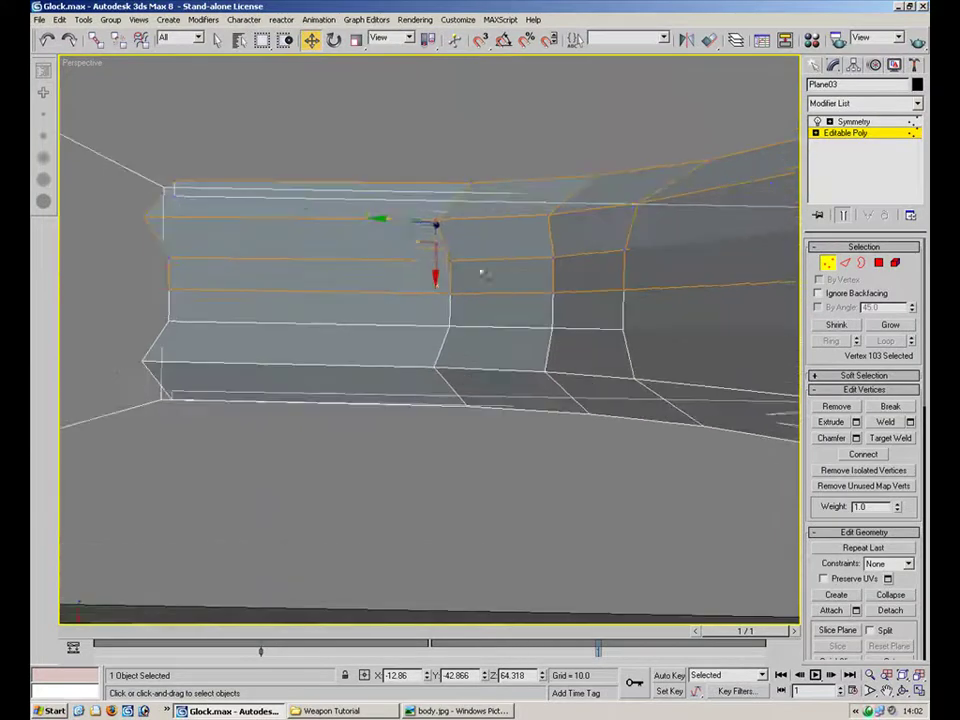
pyautogui.moveTo(394, 219); pyautogui.dragTo(436, 220)
pyautogui.keyDown('alt'); pyautogui.moveTo(450, 210); pyautogui.dragTo(430, 283, button='middle'); pyautogui.keyUp('alt')
pyautogui.click(401, 274)
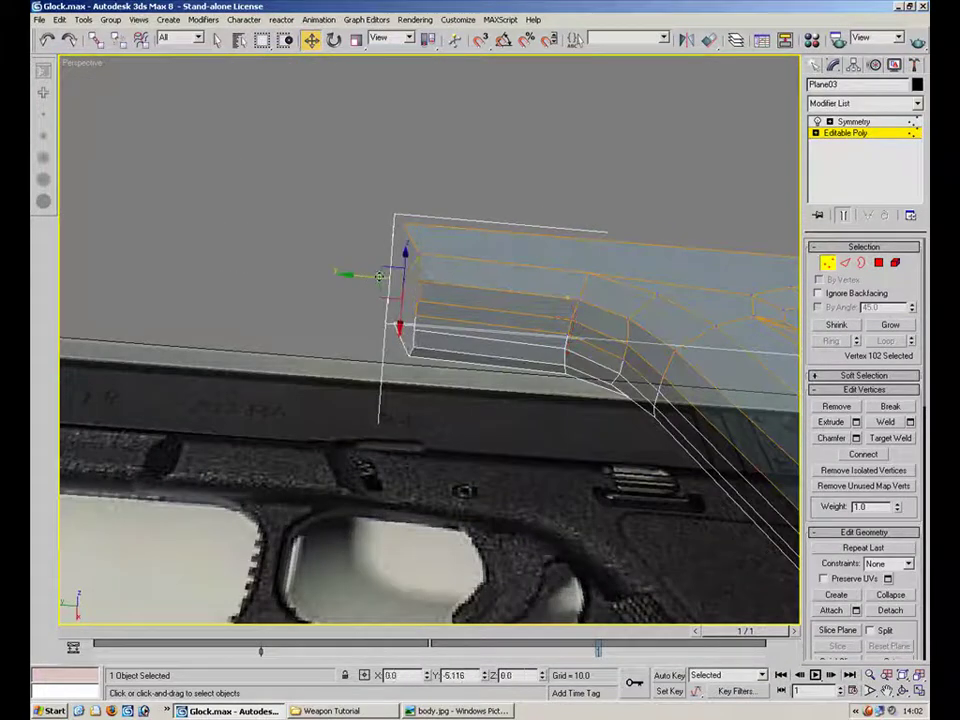
pyautogui.keyDown('alt'); pyautogui.moveTo(501, 281); pyautogui.dragTo(528, 468, button='middle'); pyautogui.keyUp('alt')
pyautogui.click(827, 264)
# Reselect the frame and return to its Editable Poly level.
pyautogui.keyDown('alt'); pyautogui.moveTo(581, 487); pyautogui.dragTo(343, 236, button='middle'); pyautogui.keyUp('alt')
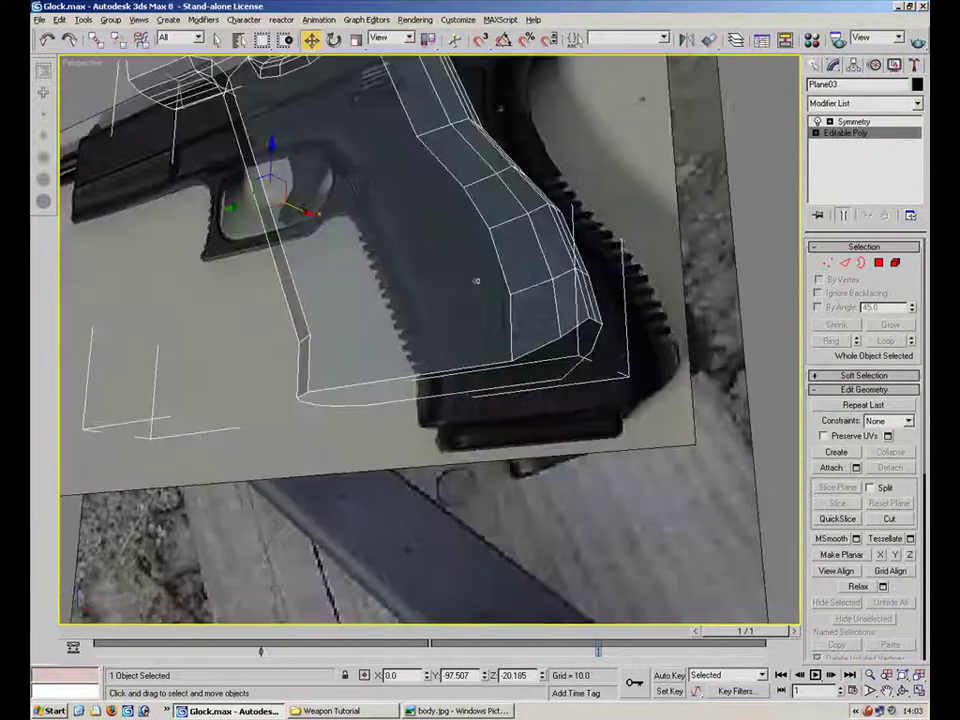
pyautogui.click(440, 318)
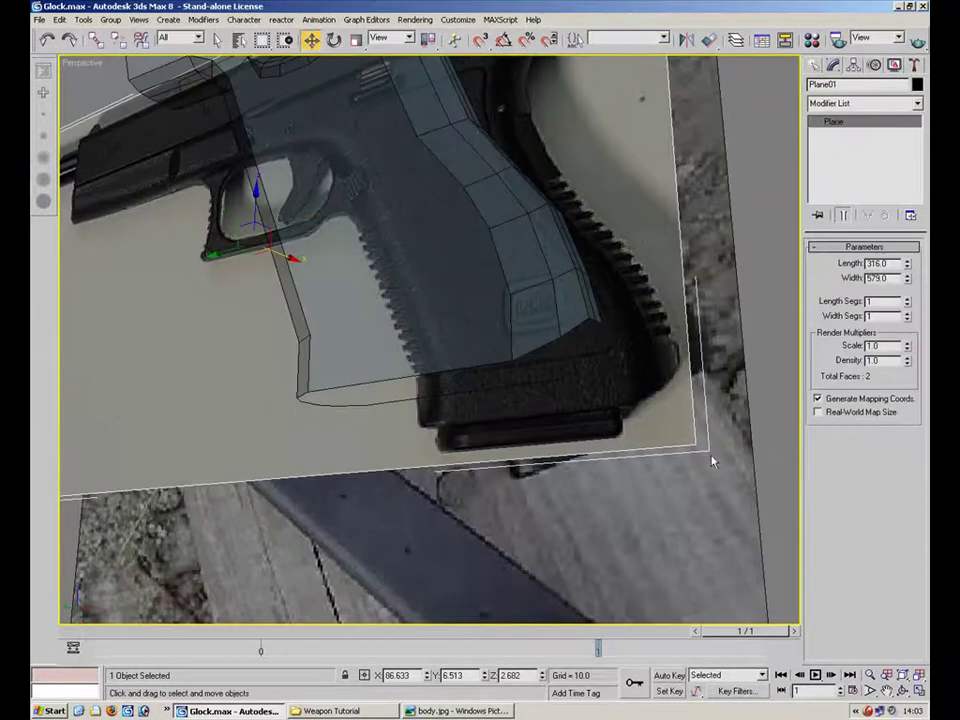
pyautogui.rightClick(632, 373)
pyautogui.click(681, 291)
pyautogui.click(520, 300)
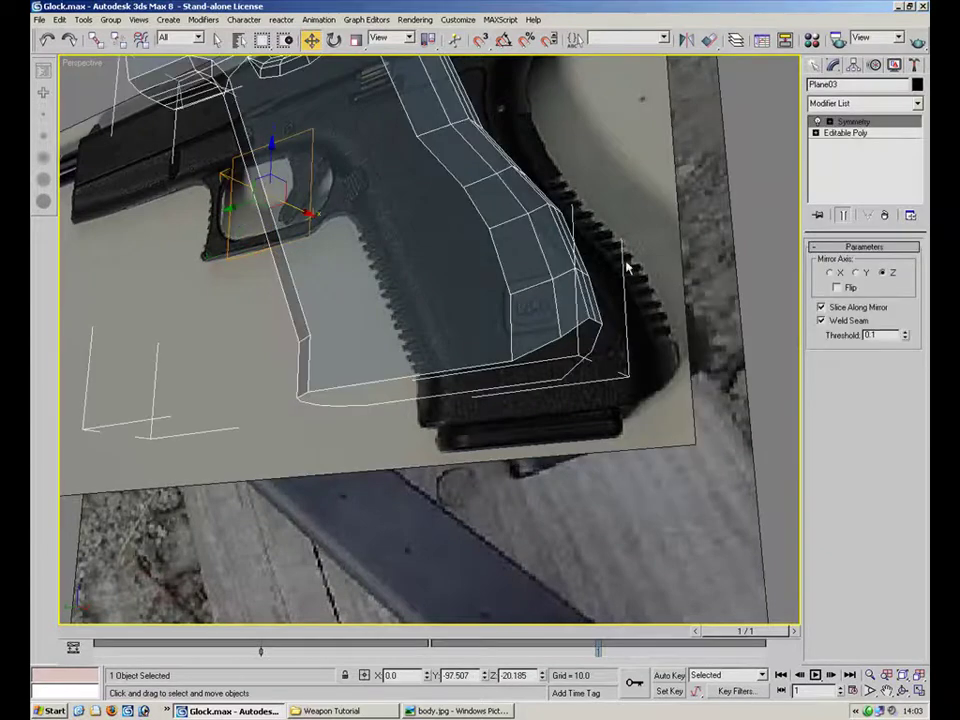
pyautogui.click(826, 134)
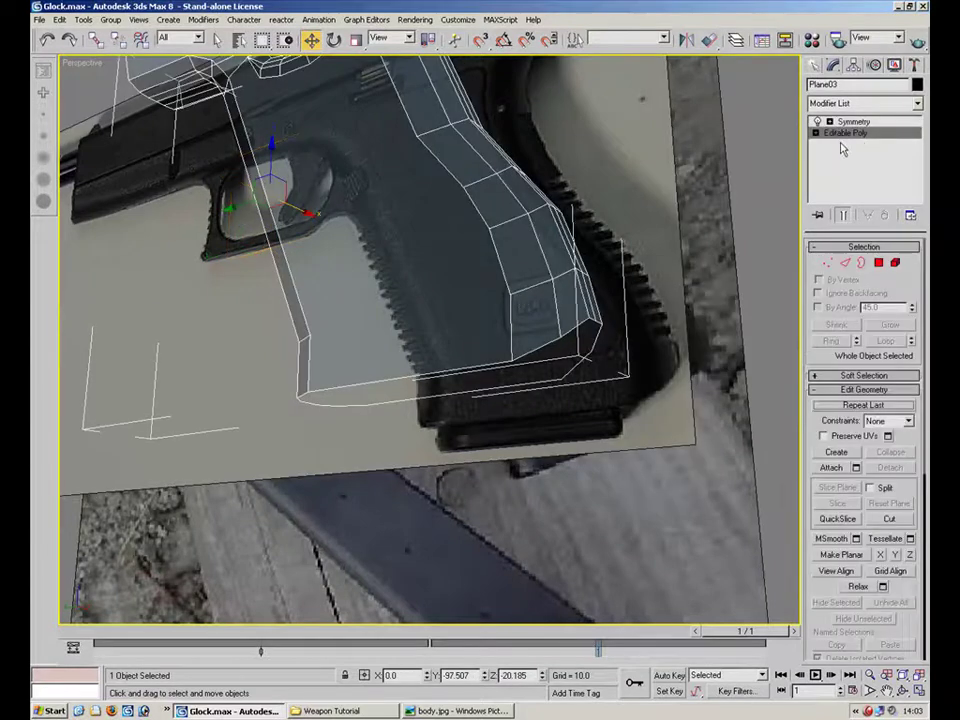
# Select the two open edges at the grip's lower rear corner and extrude them inward towards the centreline.
pyautogui.click(845, 263)
pyautogui.keyDown('alt'); pyautogui.moveTo(489, 386); pyautogui.dragTo(436, 252, button='middle'); pyautogui.keyUp('alt')
pyautogui.click(423, 245)
pyautogui.click(516, 185)
pyautogui.keyDown('ctrl'); pyautogui.click(554, 170); pyautogui.keyUp('ctrl')
pyautogui.keyDown('alt'); pyautogui.moveTo(597, 182); pyautogui.dragTo(542, 225, button='middle'); pyautogui.keyUp('alt')
pyautogui.scroll(4, 541, 225)
pyautogui.moveTo(406, 150); pyautogui.dragTo(489, 374, button='middle')
pyautogui.keyDown('shift'); pyautogui.moveTo(489, 299); pyautogui.dragTo(520, 305); pyautogui.keyUp('shift')
# Target-weld the new strip's upper inner vertex to the centreline vertex at the back of the grip.
pyautogui.press('1')
pyautogui.keyDown('alt'); pyautogui.moveTo(547, 238); pyautogui.dragTo(593, 182, button='middle'); pyautogui.keyUp('alt')
pyautogui.click(495, 224)
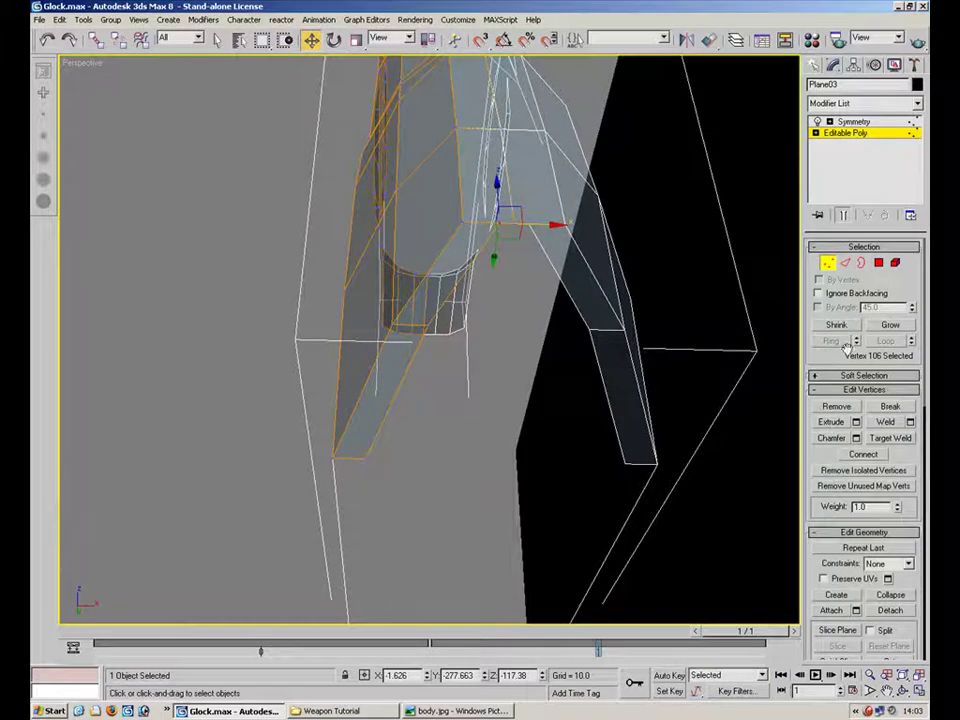
pyautogui.click(890, 438)
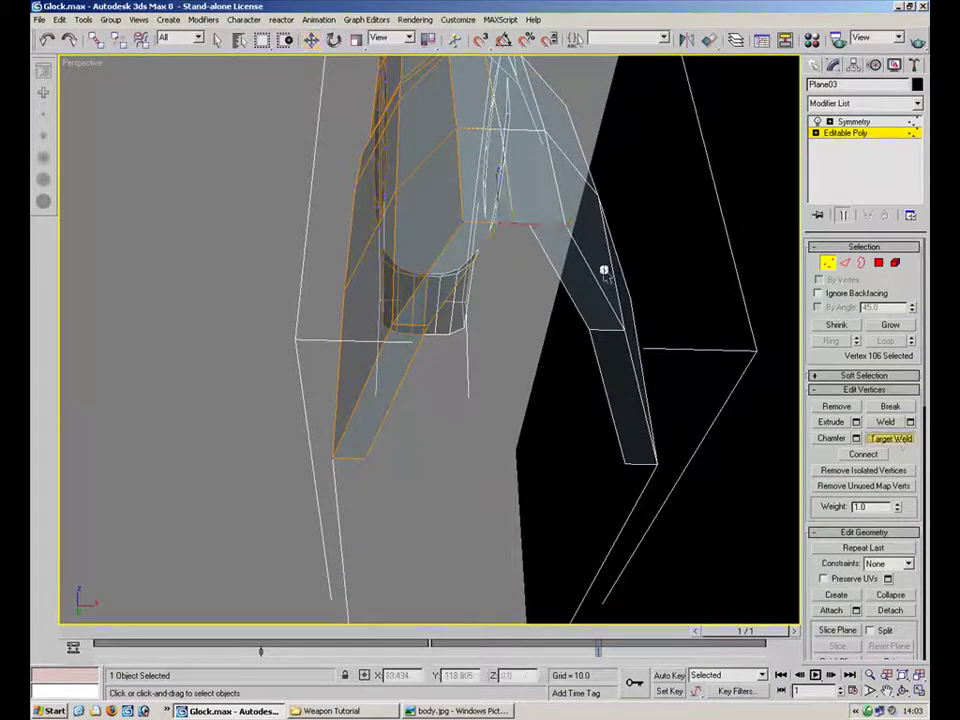
pyautogui.click(512, 223)
pyautogui.click(827, 270)
pyautogui.click(827, 270)
# Set the X position of the rear corner strip's two remaining inner vertices to 0.
pyautogui.click(427, 324)
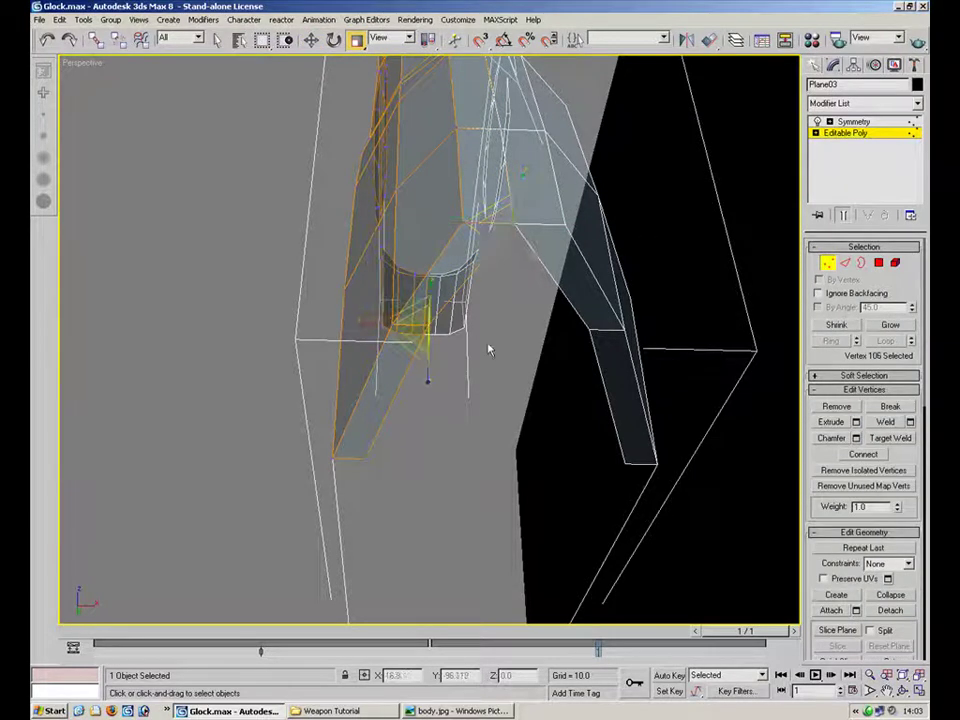
pyautogui.click(311, 39)
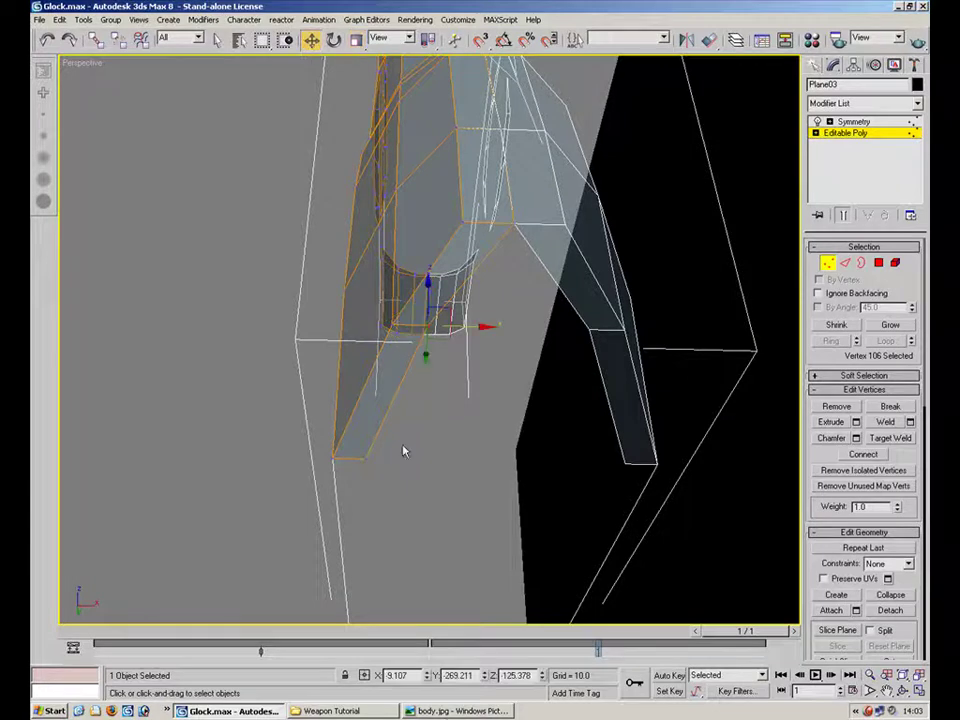
pyautogui.rightClick(427, 676)
pyautogui.click(366, 460)
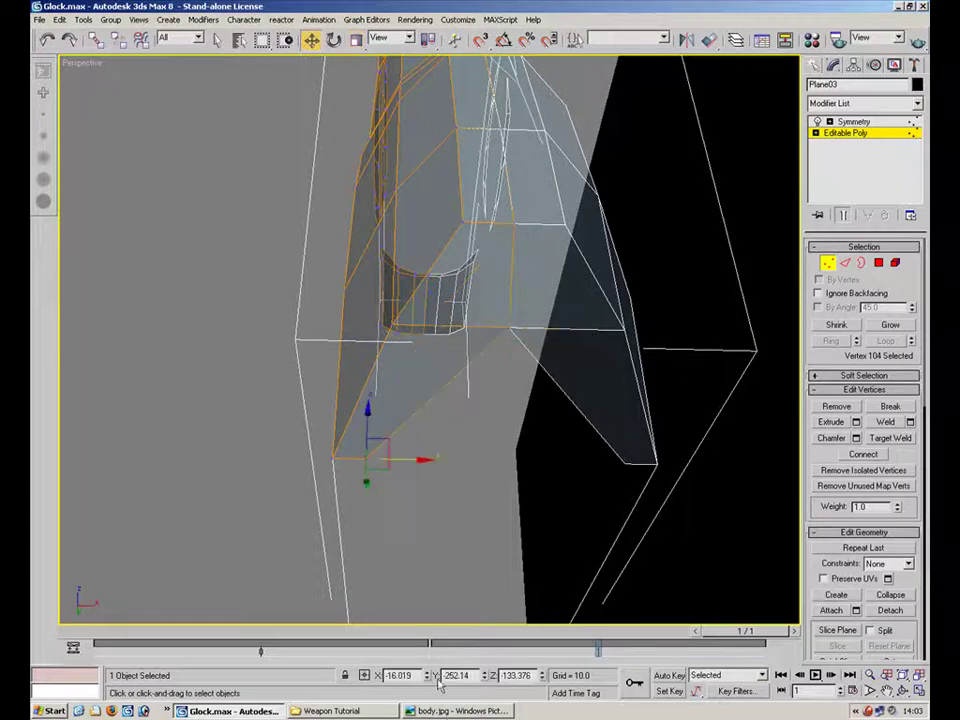
pyautogui.rightClick(427, 677)
# Extrude the grip's long bottom side edge inward towards the centreline to start the underside face.
pyautogui.keyDown('alt'); pyautogui.moveTo(421, 485); pyautogui.dragTo(557, 375, button='middle'); pyautogui.keyUp('alt')
pyautogui.press('2')
pyautogui.click(478, 395)
pyautogui.keyDown('shift'); pyautogui.moveTo(562, 254); pyautogui.dragTo(593, 306); pyautogui.keyUp('shift')
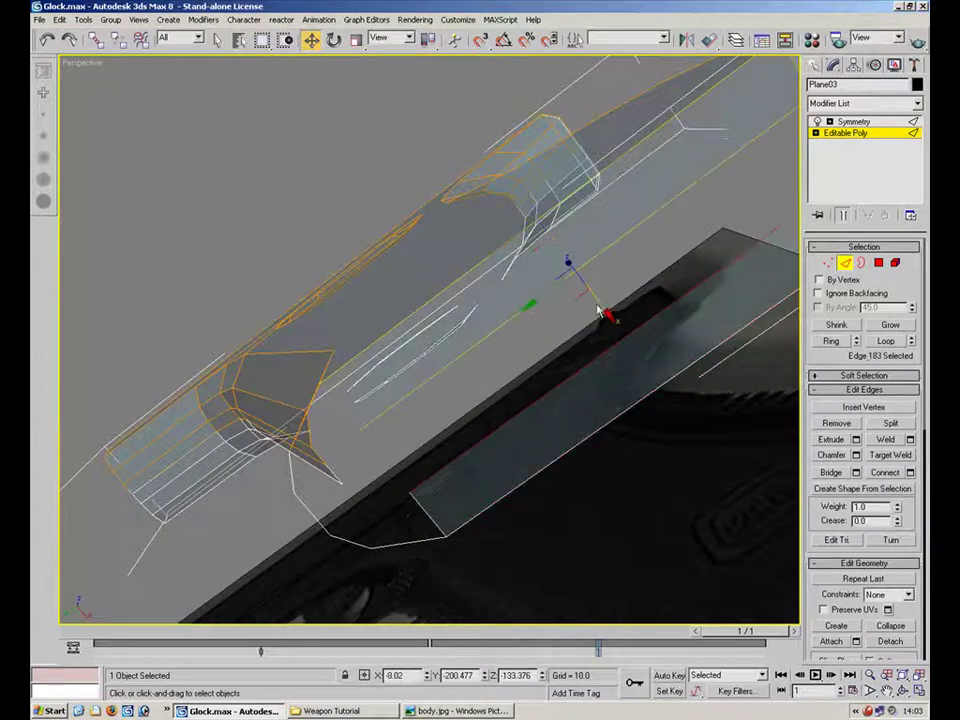
# Target-weld the bottom face's rear inner vertex to the centreline vertex of the rear corner strip.
pyautogui.moveTo(622, 238); pyautogui.dragTo(450, 390, button='middle')
pyautogui.press('1')
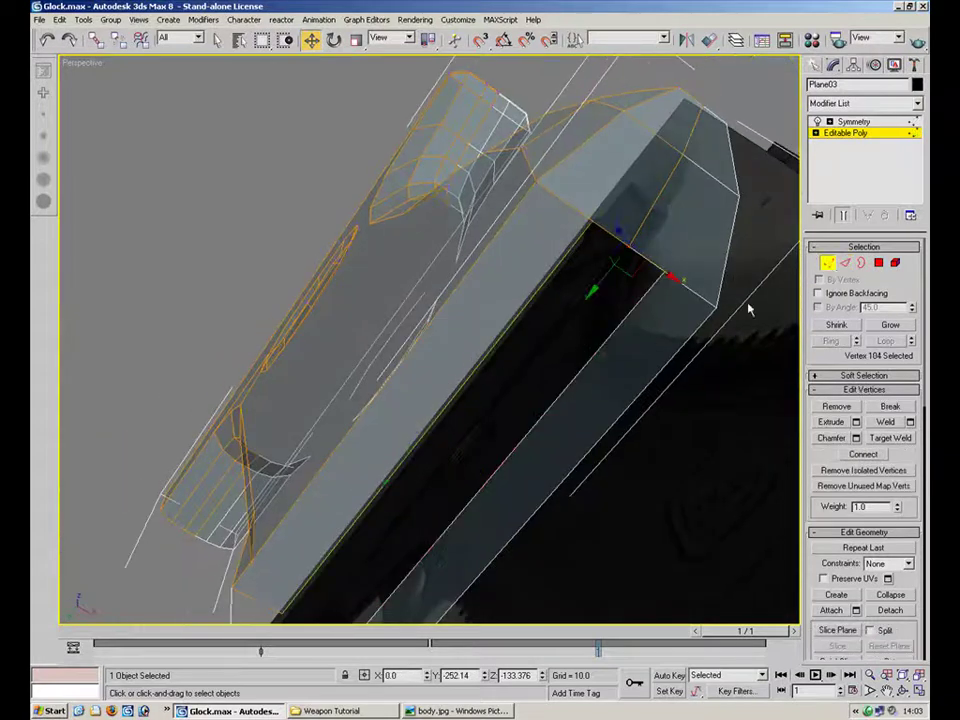
pyautogui.click(889, 438)
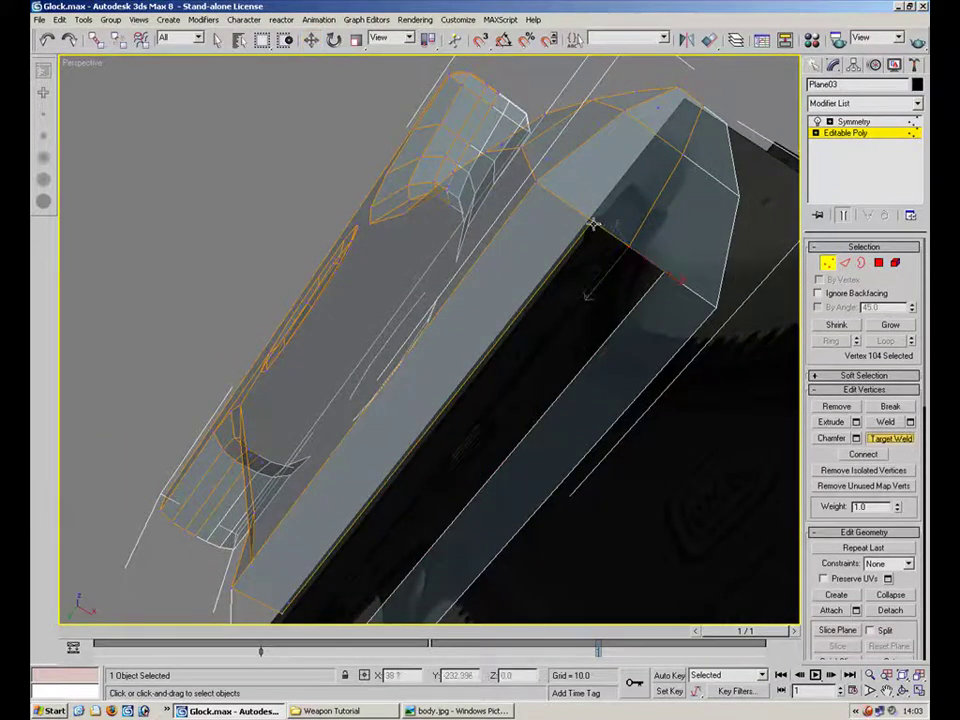
pyautogui.click(628, 246)
pyautogui.moveTo(439, 501); pyautogui.dragTo(560, 500, button='middle')
pyautogui.scroll(-3, 412, 183)
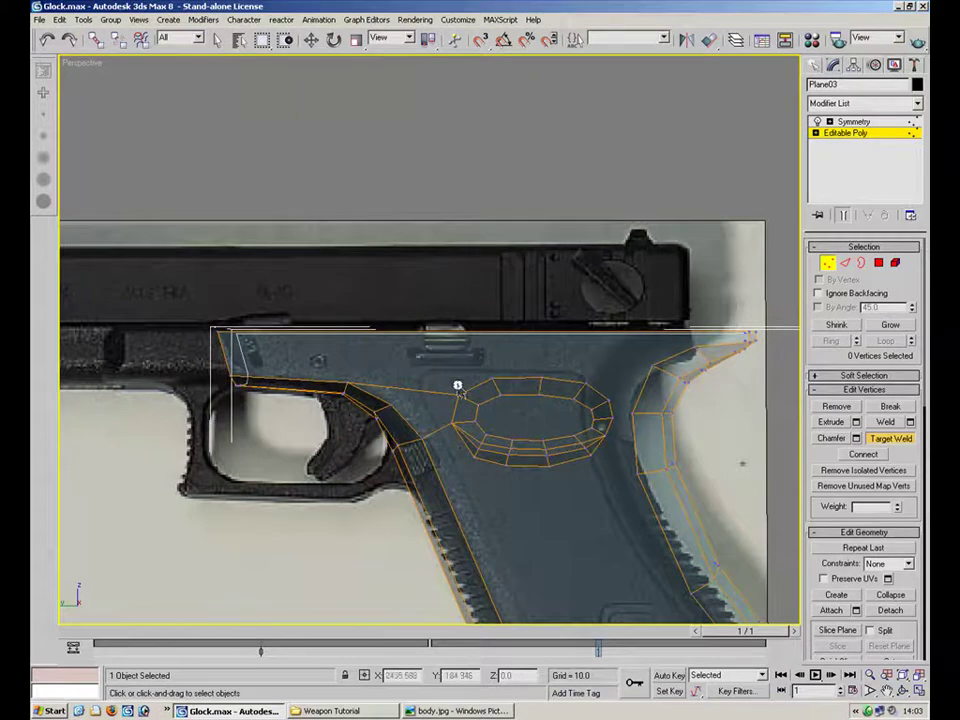
# Set the X position of the grip bottom face's front inner vertex to 0.
pyautogui.moveTo(532, 520); pyautogui.dragTo(418, 64, button='middle')
pyautogui.scroll(-3, 516, 360)
pyautogui.moveTo(518, 365)
pyautogui.keyDown('alt'); pyautogui.mouseDown(button='middle')
pyautogui.moveTo(516, 257)
pyautogui.moveTo(520, 373)
pyautogui.mouseUp(button='middle'); pyautogui.keyUp('alt')
pyautogui.keyDown('alt'); pyautogui.moveTo(527, 420); pyautogui.dragTo(524, 330, button='middle'); pyautogui.keyUp('alt')
pyautogui.scroll(2, 524, 330)
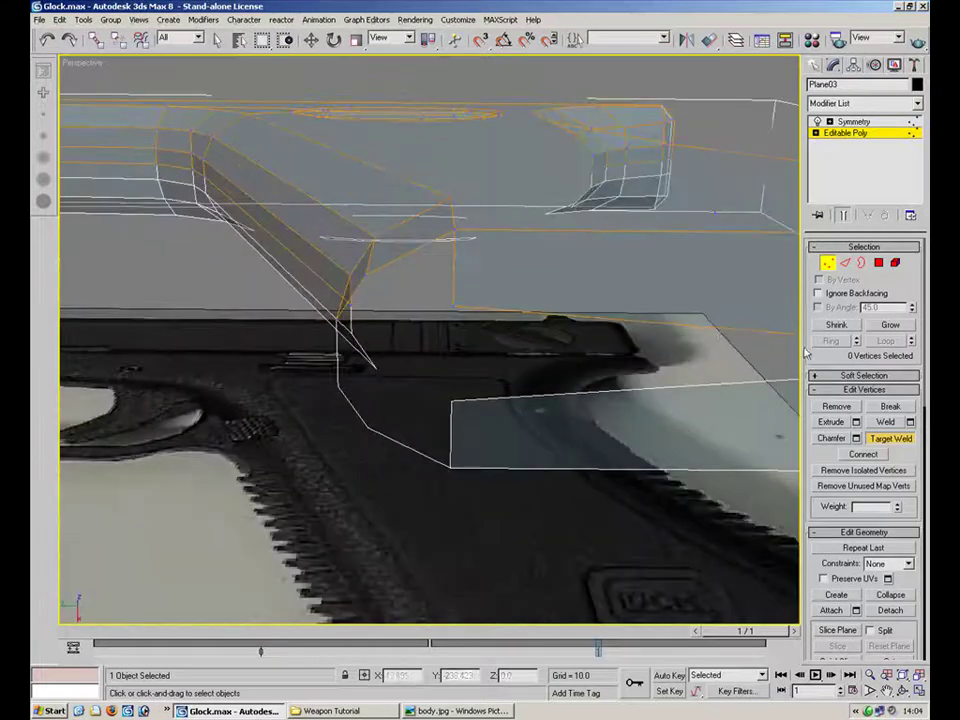
pyautogui.press('w')
pyautogui.click(451, 304)
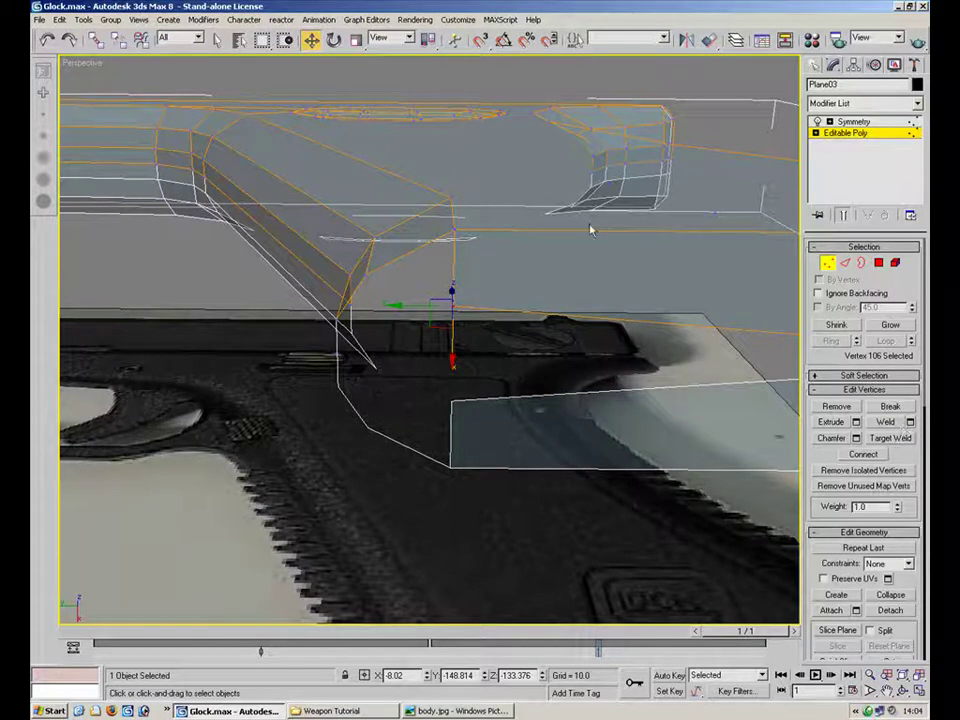
pyautogui.rightClick(428, 677)
# Select the open edges at the grip's lower front corner and extrude them inward towards the centreline.
pyautogui.keyDown('alt'); pyautogui.moveTo(450, 340); pyautogui.dragTo(555, 325, button='middle'); pyautogui.keyUp('alt')
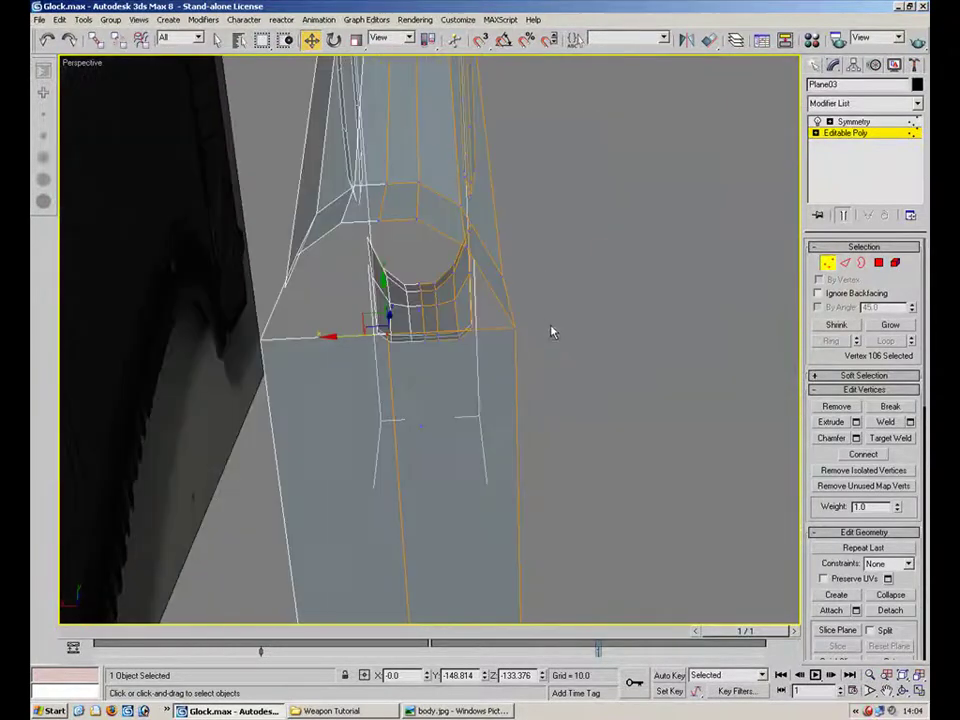
pyautogui.click(844, 263)
pyautogui.click(488, 284)
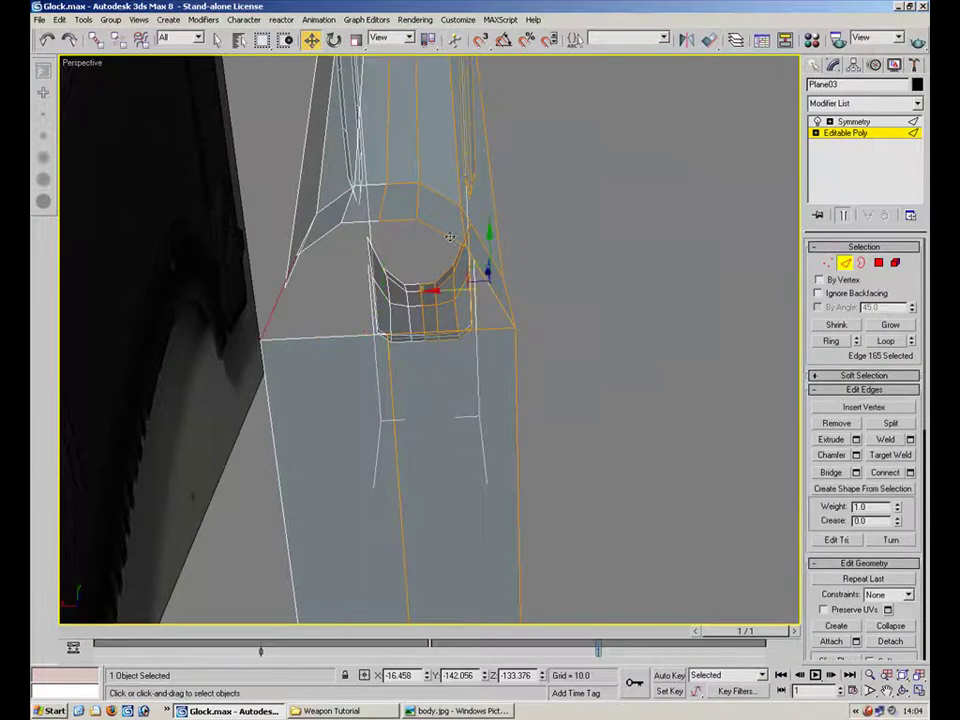
# Target-weld the front corner strip's two end vertices to the neighbouring centreline vertices on the grip's front and bottom.
pyautogui.press('1')
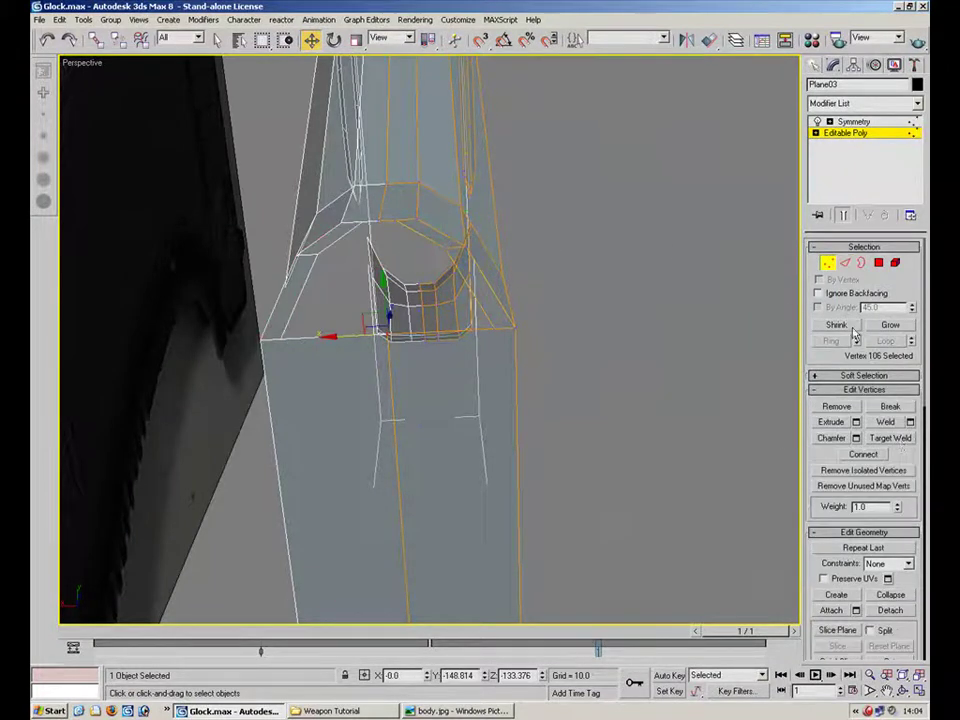
pyautogui.click(895, 438)
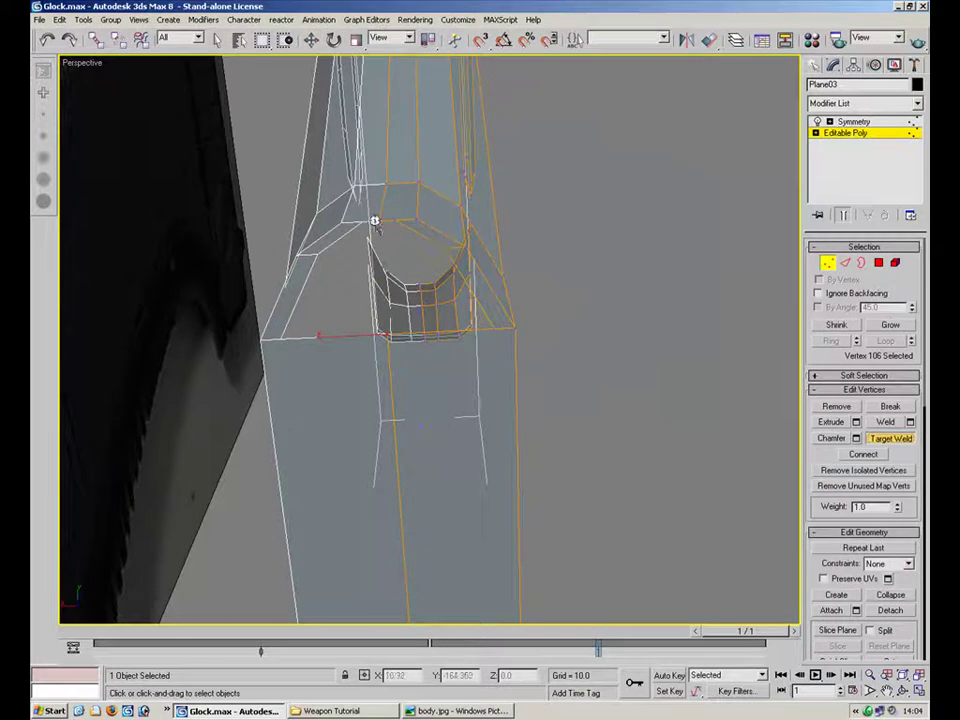
pyautogui.click(377, 221)
pyautogui.rightClick(662, 356)
pyautogui.click(662, 356)
pyautogui.click(491, 323)
pyautogui.click(886, 438)
pyautogui.click(474, 335)
pyautogui.click(387, 336)
# Set the X position of the front corner strip's middle inner vertex to 0 and clear the vertex selection.
pyautogui.keyDown('alt'); pyautogui.moveTo(518, 308); pyautogui.dragTo(446, 268, button='middle'); pyautogui.keyUp('alt')
pyautogui.rightClick(424, 236)
pyautogui.click(429, 236)
pyautogui.click(432, 228)
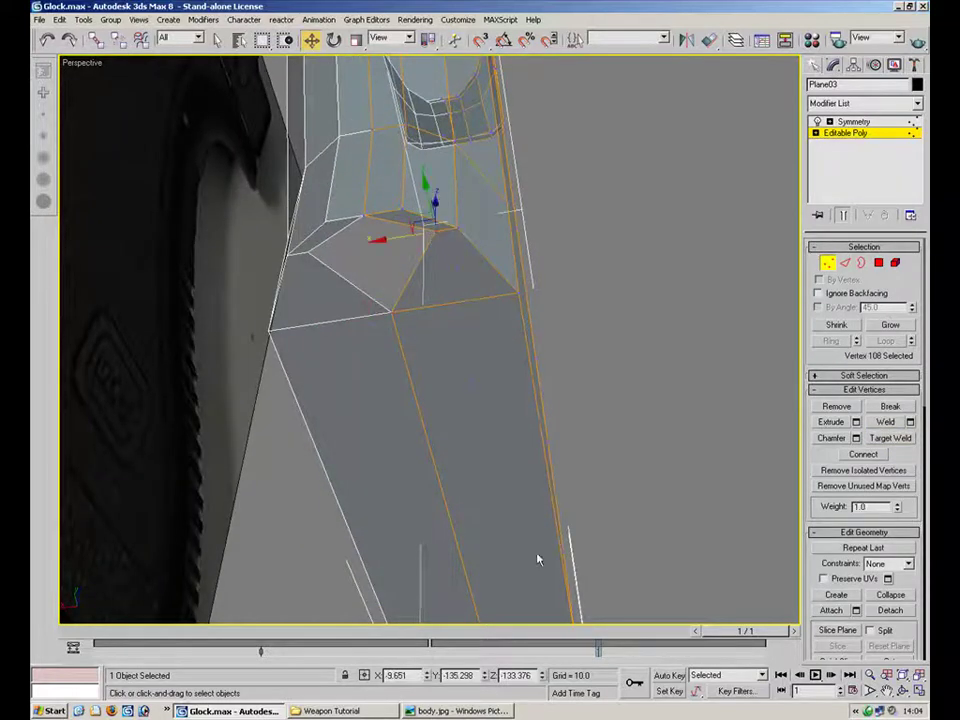
pyautogui.rightClick(429, 677)
pyautogui.click(609, 314)
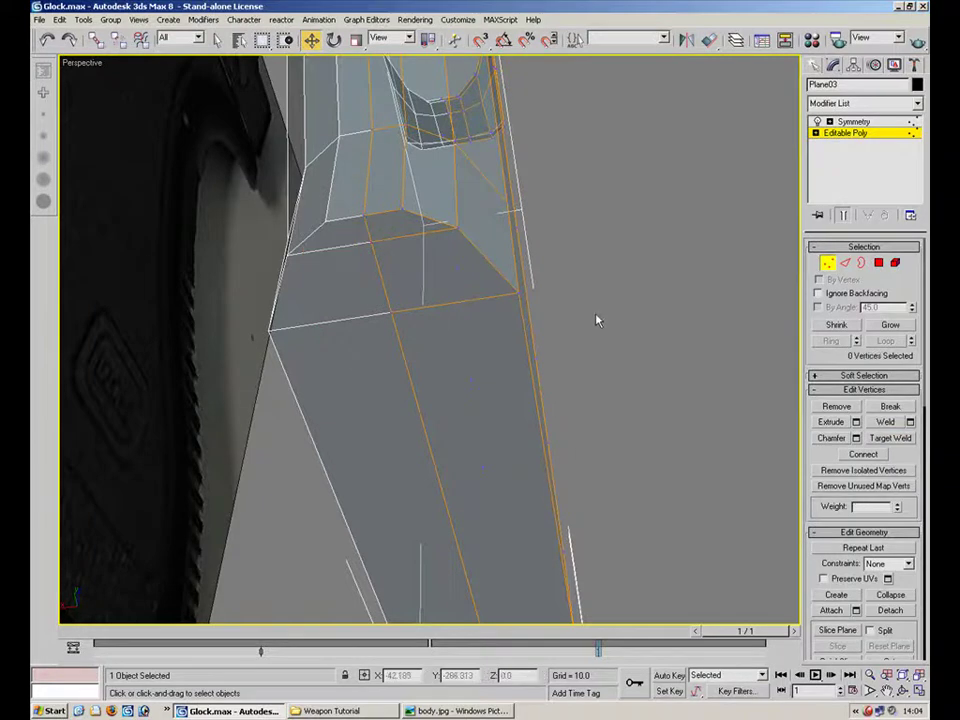
# Examine the frame's underside and front strap outline against the side reference image around the trigger guard.
pyautogui.keyDown('alt'); pyautogui.moveTo(572, 334); pyautogui.dragTo(502, 379, button='middle'); pyautogui.keyUp('alt')
pyautogui.scroll(3, 555, 373)
pyautogui.scroll(-2, 457, 330)
pyautogui.scroll(5, 456, 304)
pyautogui.moveTo(456, 304)
pyautogui.keyDown('alt'); pyautogui.mouseDown(button='middle')
pyautogui.moveTo(442, 291)
pyautogui.moveTo(467, 321)
pyautogui.mouseUp(button='middle'); pyautogui.keyUp('alt')
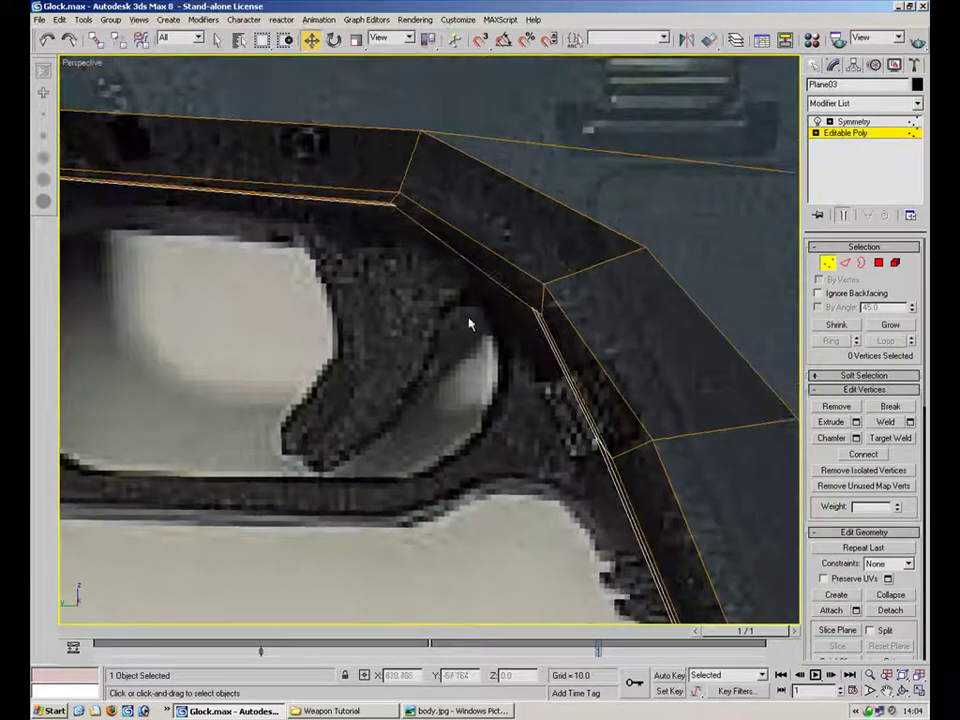
pyautogui.scroll(-2, 540, 328)
pyautogui.moveTo(390, 310); pyautogui.dragTo(583, 386, button='middle')
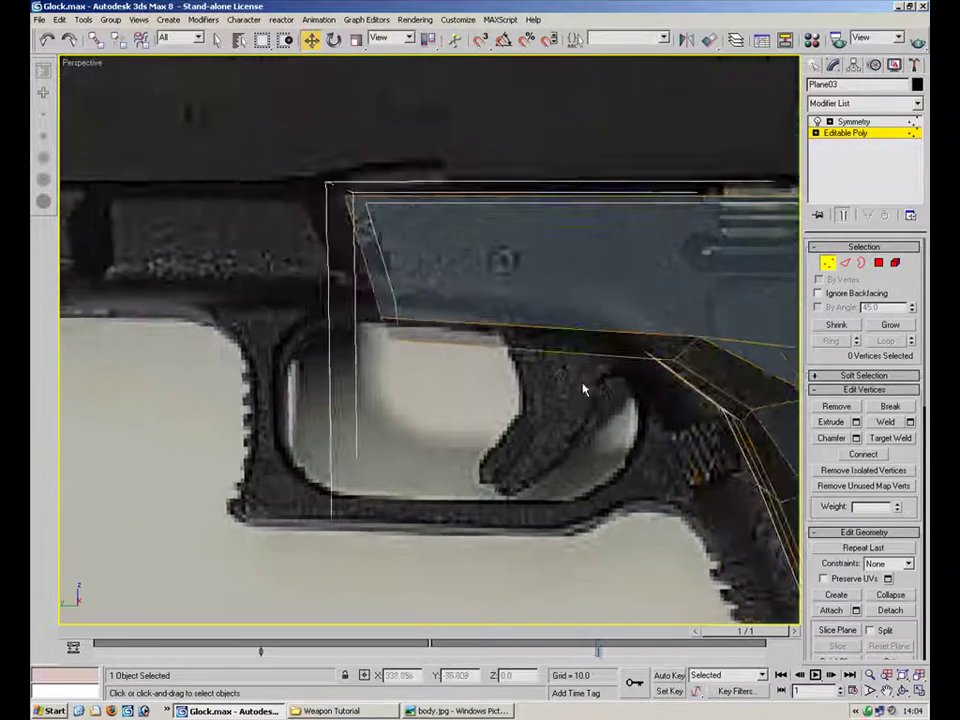
pyautogui.scroll(-6, 450, 369)
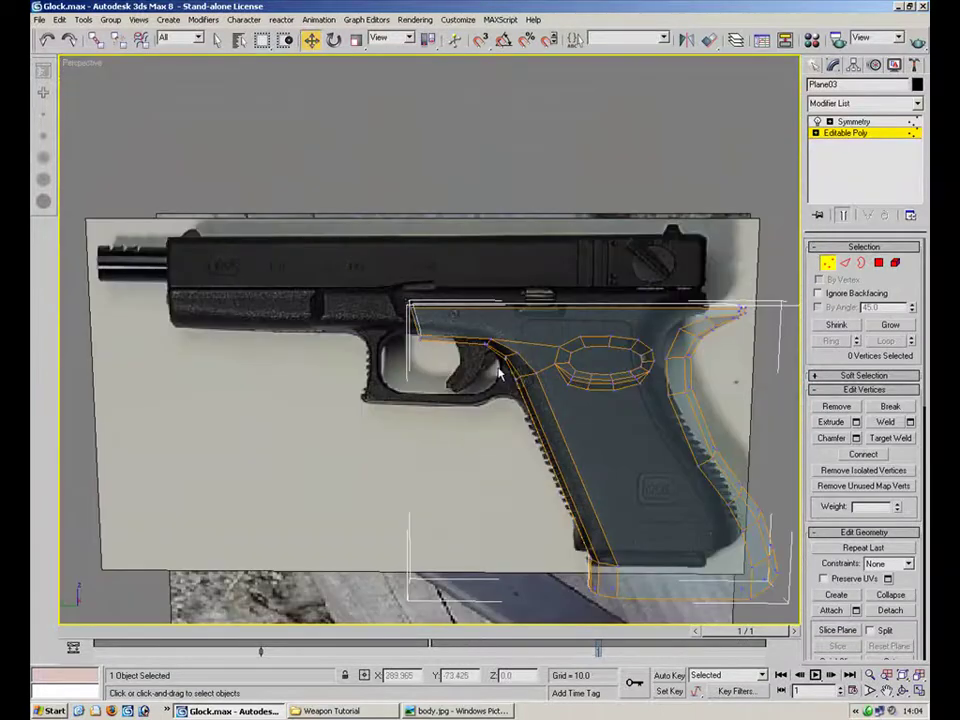
# In an enlarged Left view, move the upper and lower vertex groups at the frame's front end to match the reference.
pyautogui.click(916, 701)
pyautogui.moveTo(355, 463); pyautogui.dragTo(363, 467, button='middle')
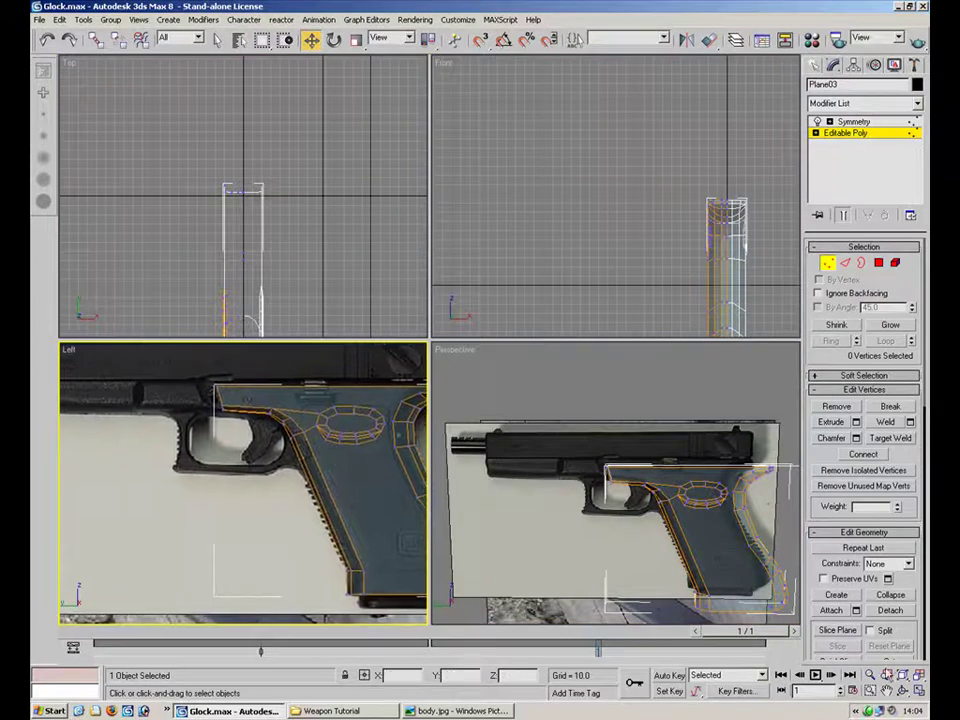
pyautogui.click(920, 694)
pyautogui.moveTo(467, 280); pyautogui.dragTo(496, 379, button='middle')
pyautogui.moveTo(355, 318); pyautogui.dragTo(352, 333, button='middle')
pyautogui.scroll(3, 366, 381)
pyautogui.moveTo(396, 273); pyautogui.dragTo(321, 336)
pyautogui.moveTo(416, 309); pyautogui.dragTo(424, 309)
pyautogui.moveTo(392, 360); pyautogui.dragTo(355, 418)
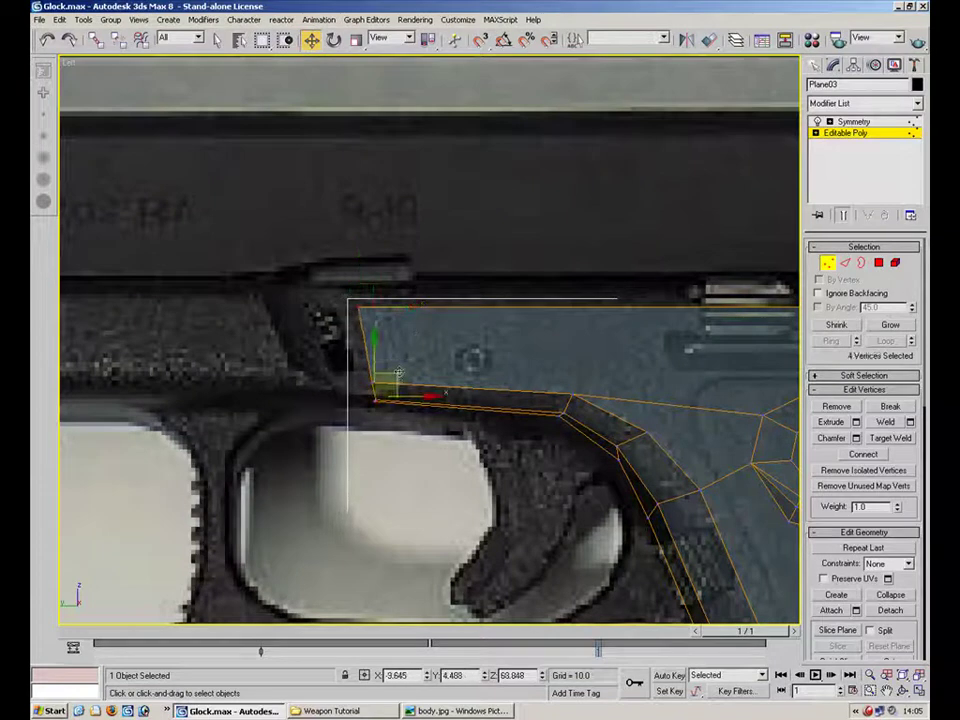
pyautogui.moveTo(396, 375); pyautogui.dragTo(401, 368)
# Reposition the outer vertices at the first two bends above the trigger to follow the reference outline.
pyautogui.click(469, 441)
pyautogui.click(571, 410)
pyautogui.moveTo(574, 401); pyautogui.dragTo(585, 388)
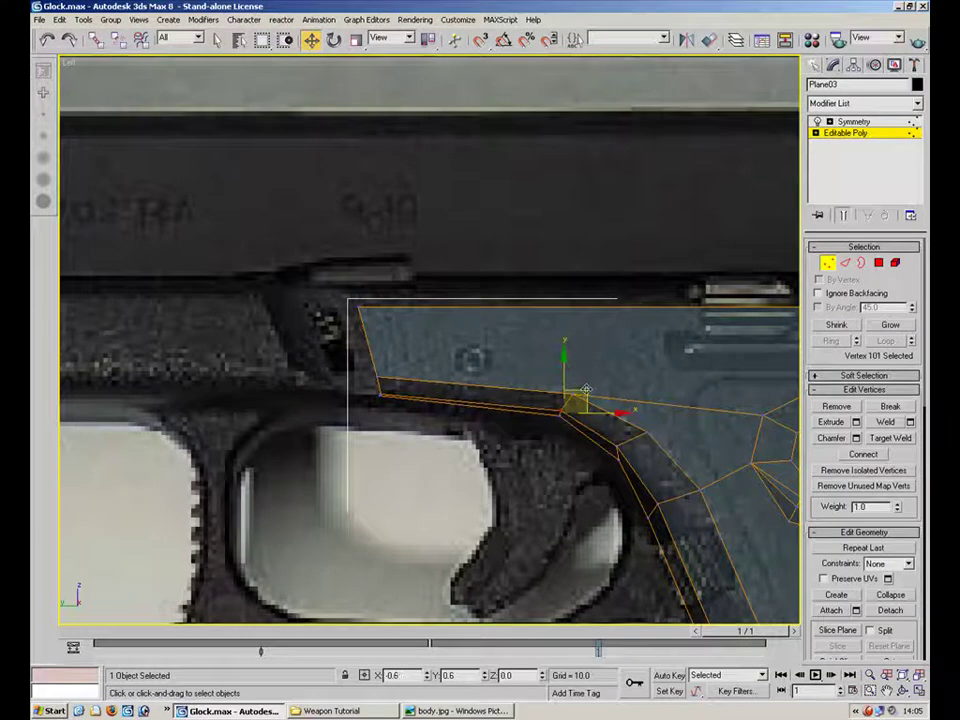
pyautogui.click(628, 438)
pyautogui.keyDown('ctrl'); pyautogui.click(637, 457); pyautogui.keyUp('ctrl')
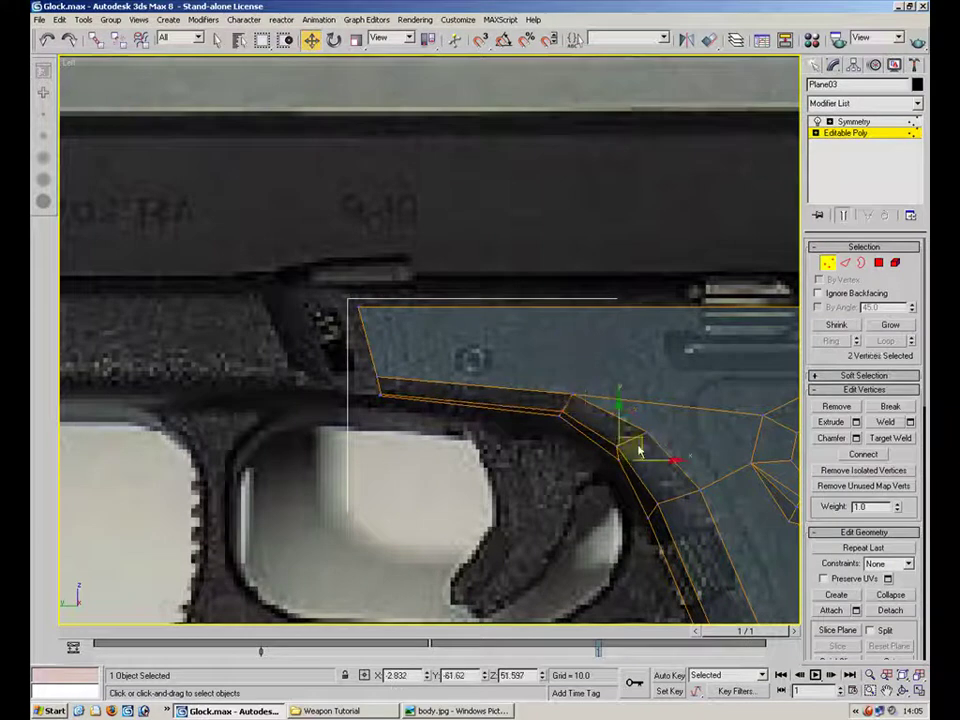
pyautogui.moveTo(640, 437); pyautogui.dragTo(632, 429)
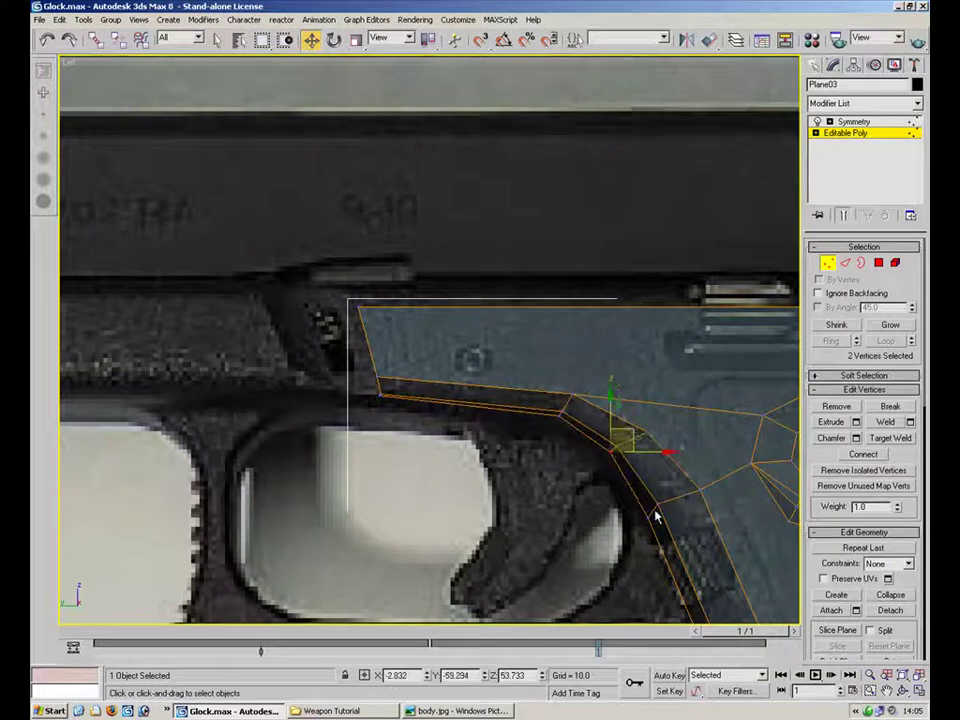
# Move the three front strap vertices at the third bend up and forward to follow the reference outline behind the trigger.
pyautogui.click(648, 510)
pyautogui.moveTo(674, 502); pyautogui.dragTo(574, 325, button='middle')
pyautogui.click(536, 313)
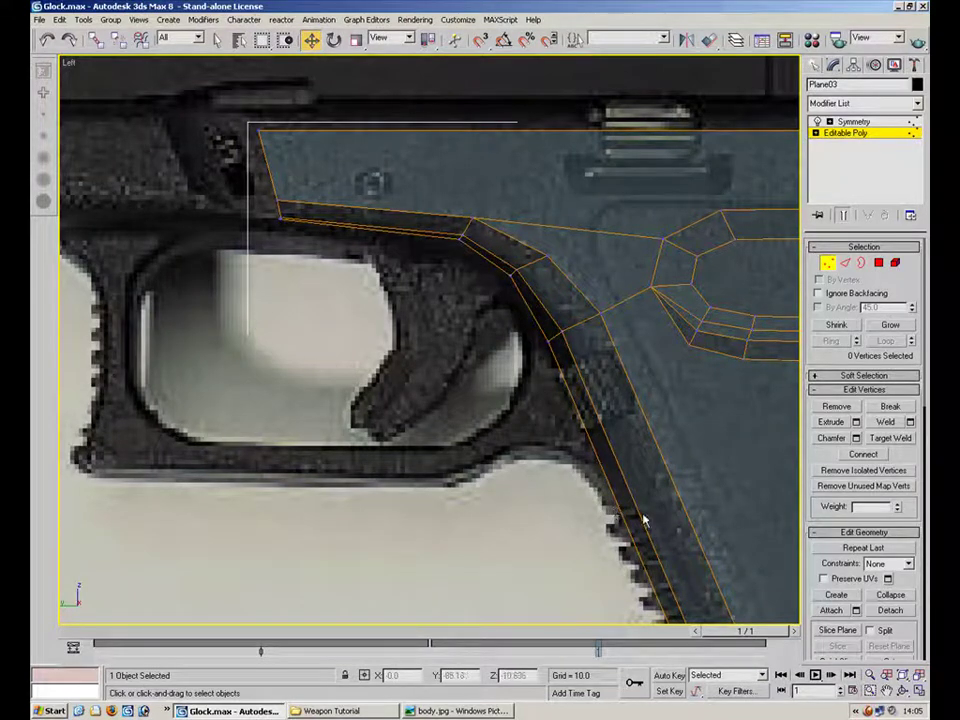
pyautogui.moveTo(574, 323); pyautogui.dragTo(543, 267)
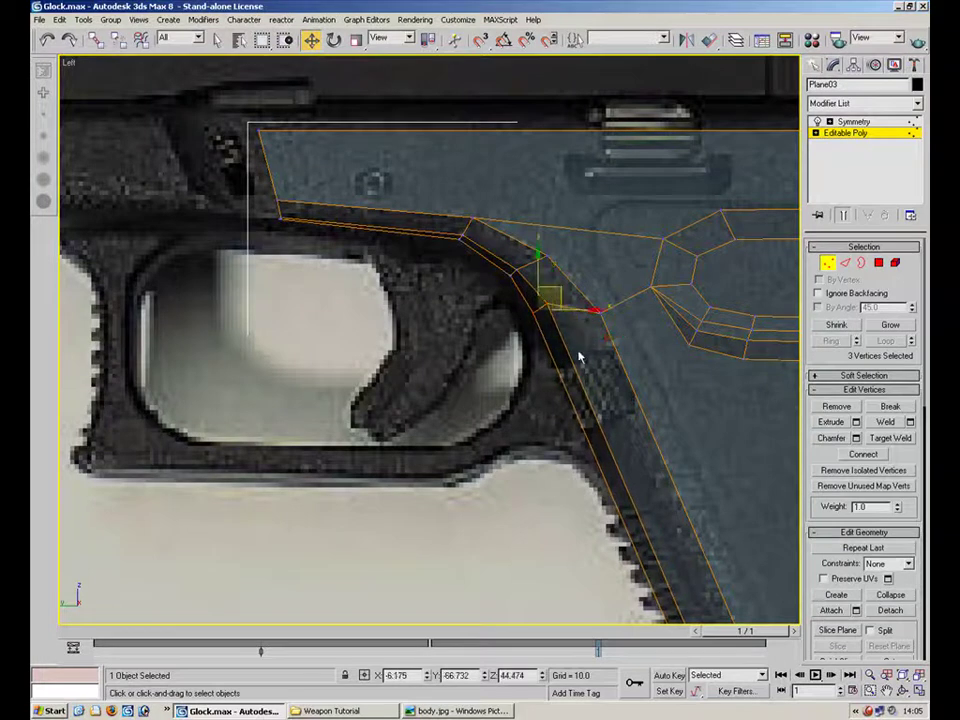
pyautogui.hotkey('ctrl', 'z')
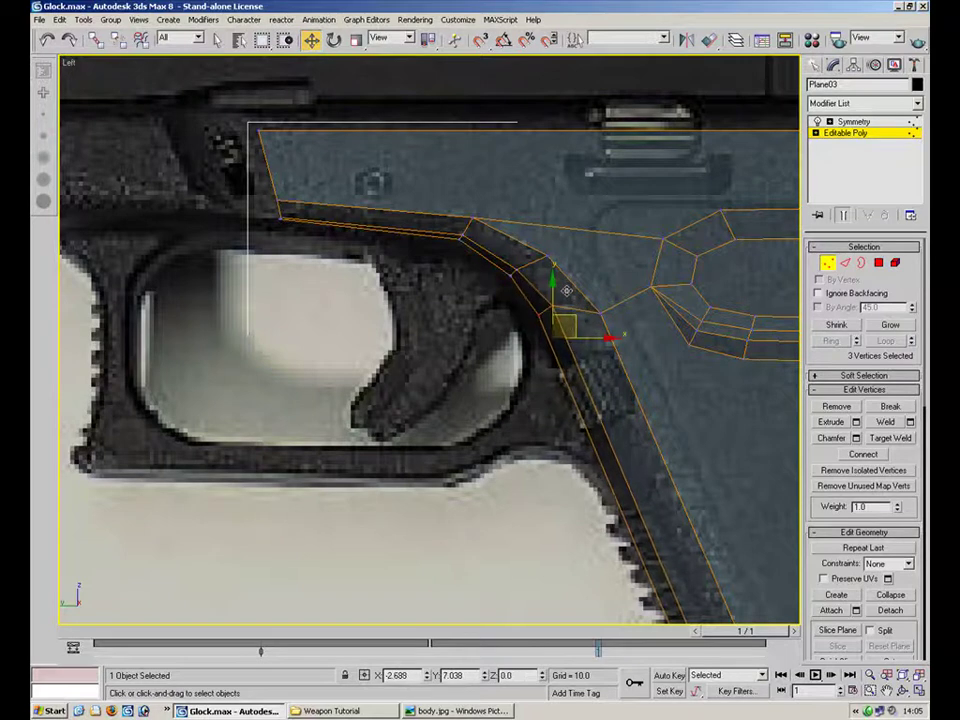
pyautogui.click(541, 402)
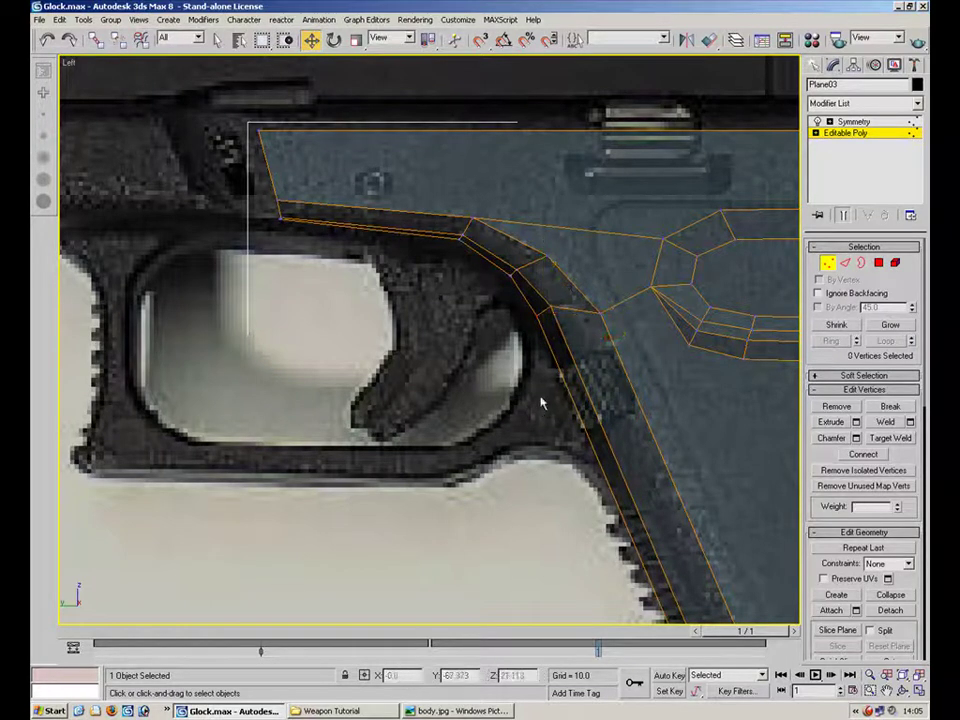
# Nudge the middle vertex at the second bend and move the side-face vertex at the third bend up and forward.
pyautogui.click(512, 273)
pyautogui.moveTo(531, 249); pyautogui.dragTo(535, 248)
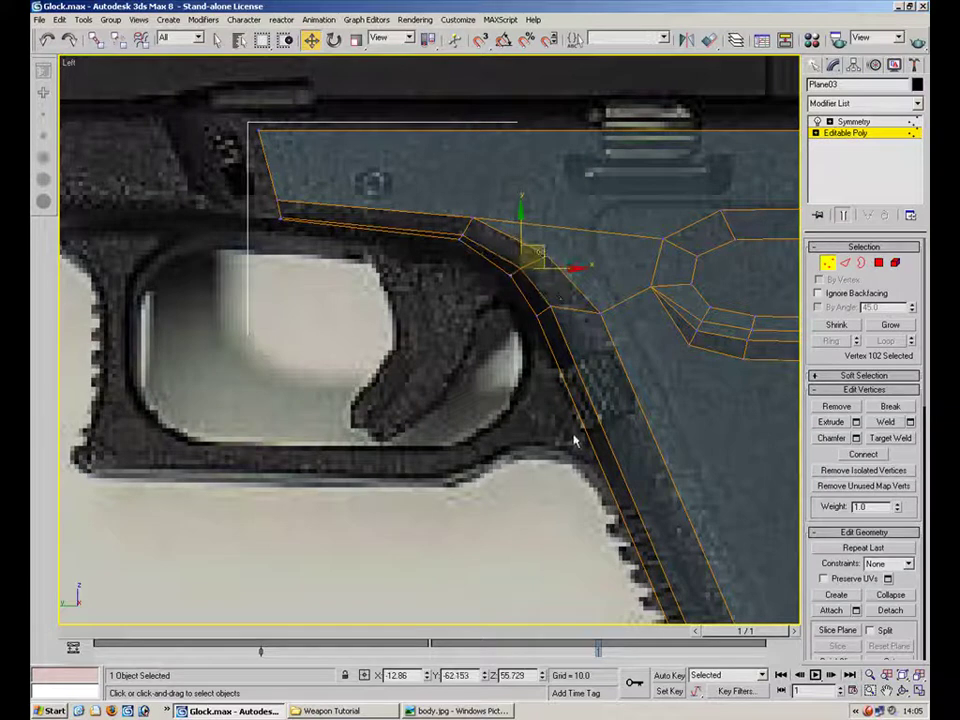
pyautogui.click(598, 305)
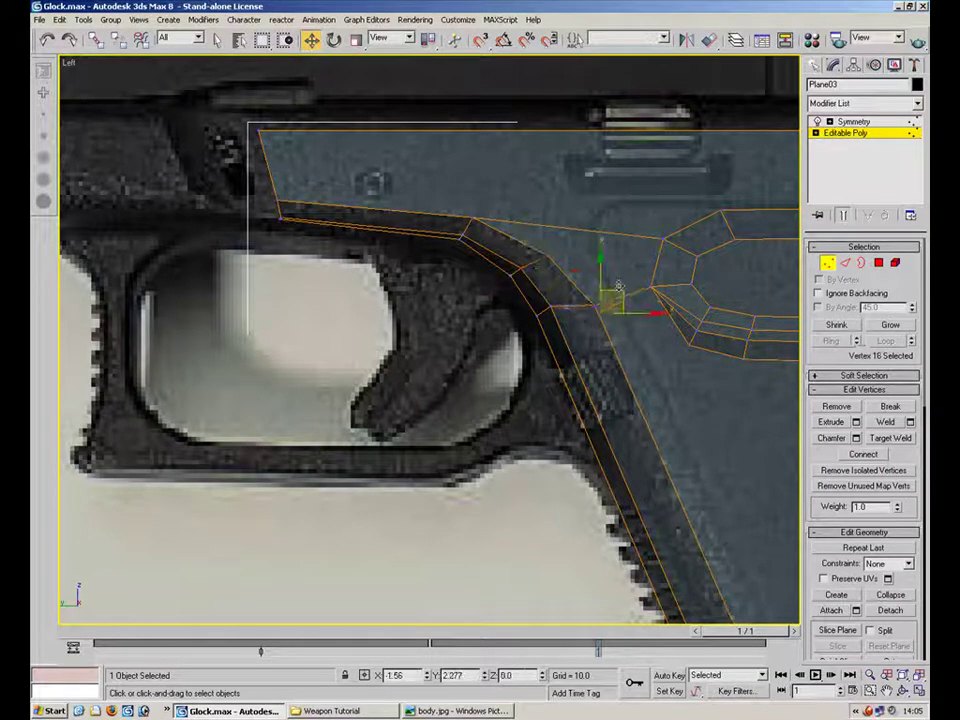
pyautogui.rightClick(612, 281)
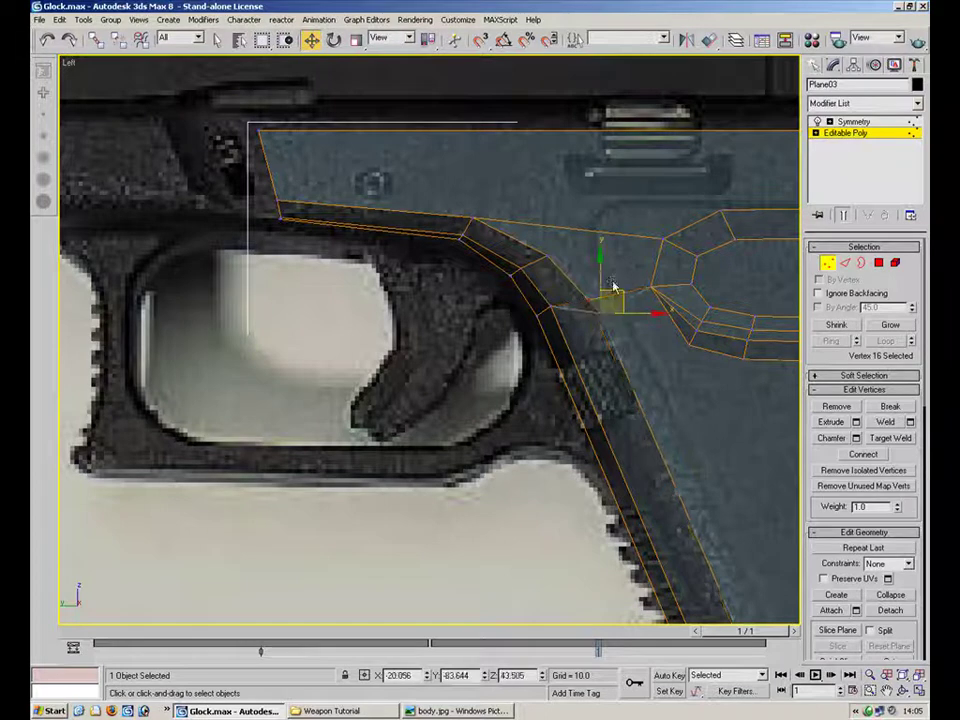
pyautogui.moveTo(622, 298); pyautogui.dragTo(607, 282)
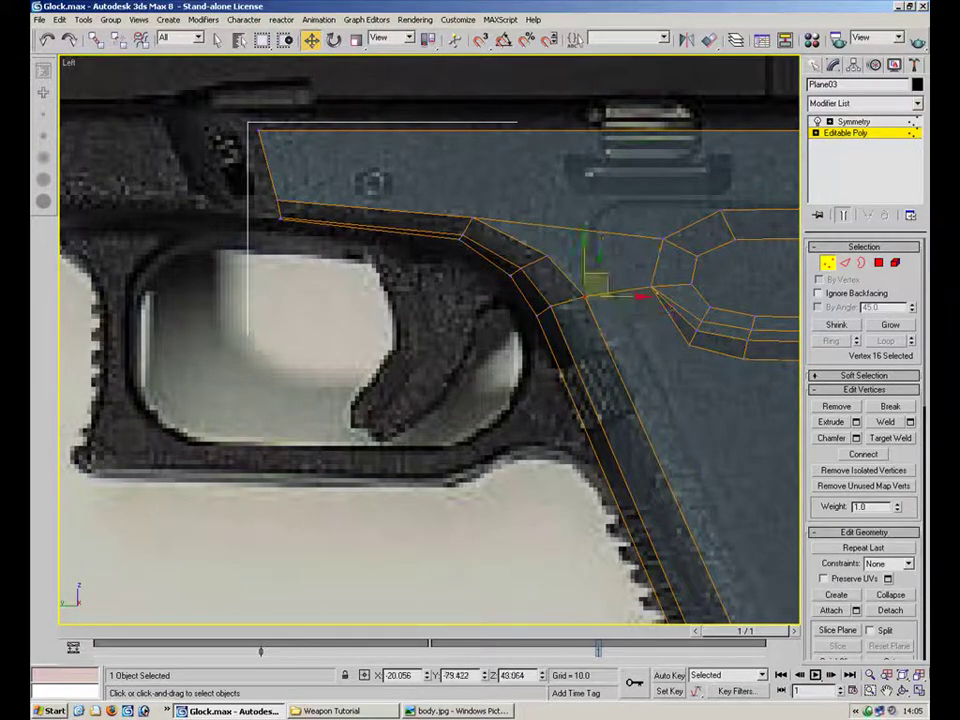
# Connect the lengthwise edges of the front strap below the third bend with a new row of crosswise edges.
pyautogui.hotkey('alt', 'w')
pyautogui.keyDown('alt'); pyautogui.moveTo(645, 567); pyautogui.dragTo(663, 515, button='middle'); pyautogui.keyUp('alt')
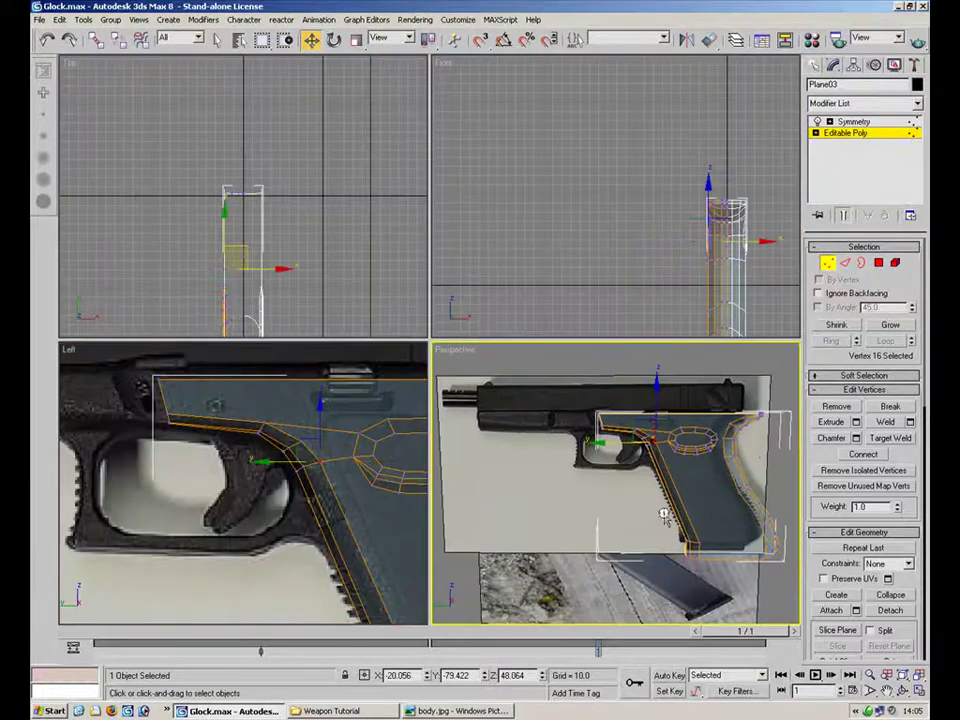
pyautogui.click(915, 691)
pyautogui.keyDown('alt'); pyautogui.moveTo(729, 557); pyautogui.dragTo(556, 403, button='middle'); pyautogui.keyUp('alt')
pyautogui.scroll(4, 489, 404)
pyautogui.press('2')
pyautogui.moveTo(304, 362); pyautogui.dragTo(478, 399, button='middle')
pyautogui.moveTo(547, 375); pyautogui.dragTo(506, 389)
pyautogui.keyDown('alt'); pyautogui.moveTo(543, 383); pyautogui.dragTo(672, 372, button='middle'); pyautogui.keyUp('alt')
pyautogui.click(880, 473)
pyautogui.hotkey('alt', 'w')
# Move the three new front strap vertices up along the grip to where the trigger guard's underside meets it.
pyautogui.moveTo(375, 538); pyautogui.dragTo(335, 462, button='middle')
pyautogui.press('1')
pyautogui.scroll(3, 366, 530)
pyautogui.moveTo(361, 543); pyautogui.dragTo(361, 543)
pyautogui.moveTo(331, 486); pyautogui.dragTo(298, 533, button='middle')
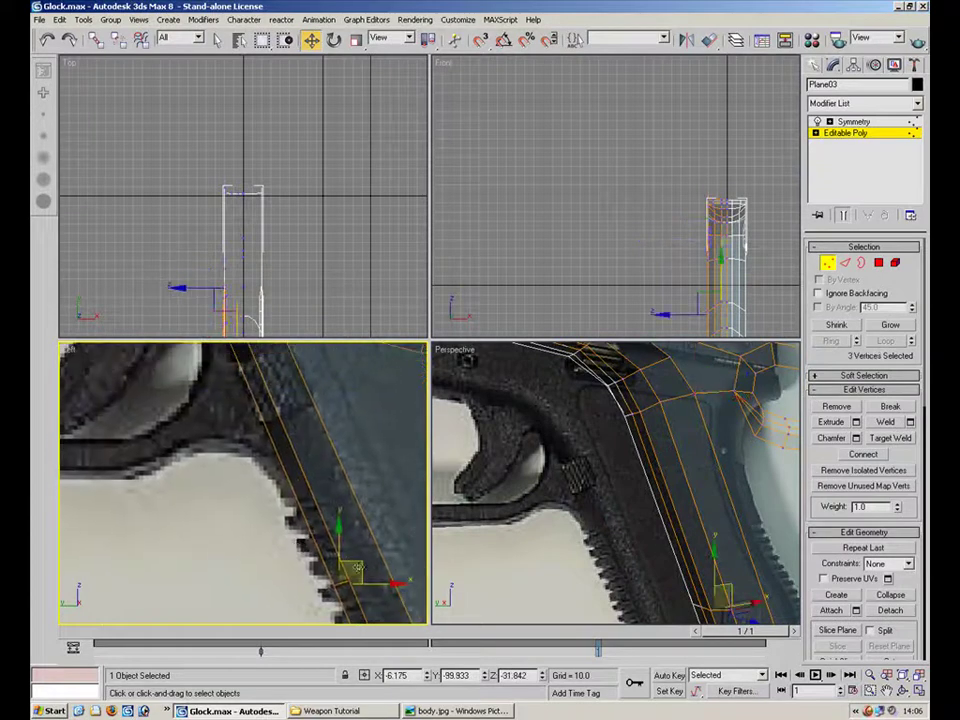
pyautogui.moveTo(353, 560); pyautogui.dragTo(306, 441)
pyautogui.moveTo(272, 376); pyautogui.dragTo(311, 488, button='middle')
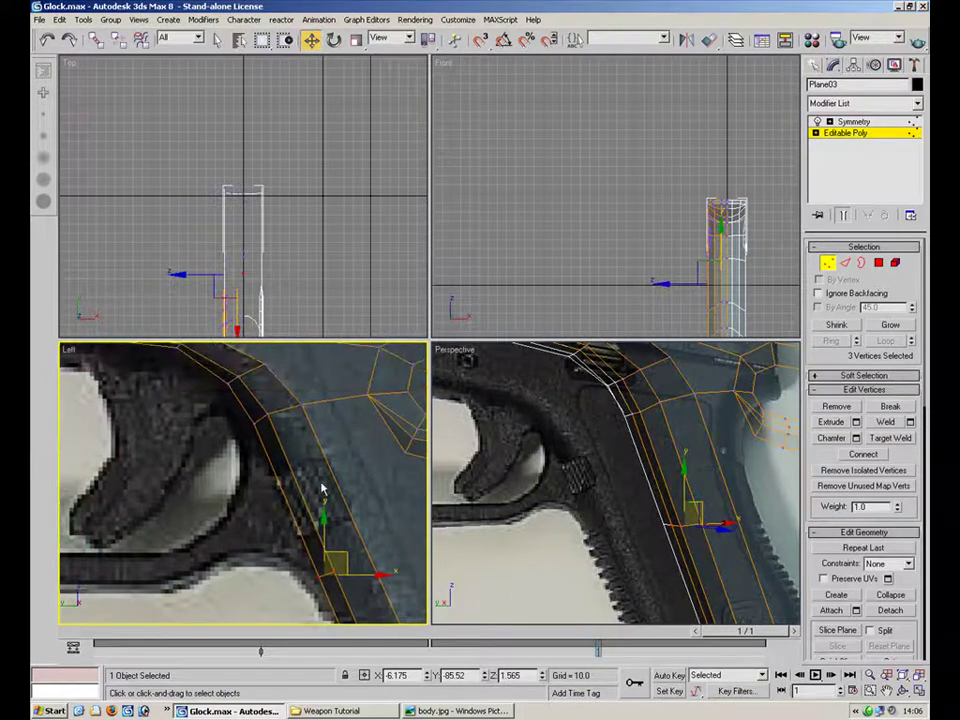
pyautogui.click(921, 693)
pyautogui.moveTo(499, 341); pyautogui.dragTo(474, 316, button='middle')
pyautogui.scroll(-3, 480, 318)
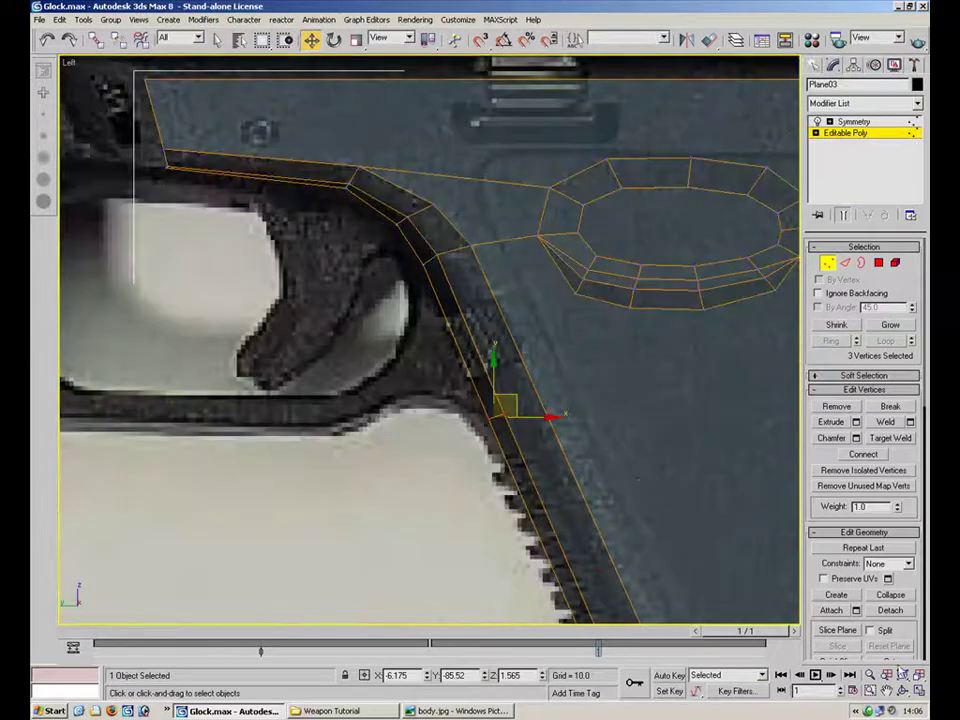
# Shift the two vertices bounding the trigger guard's attachment face on the front strap slightly along X.
pyautogui.click(920, 692)
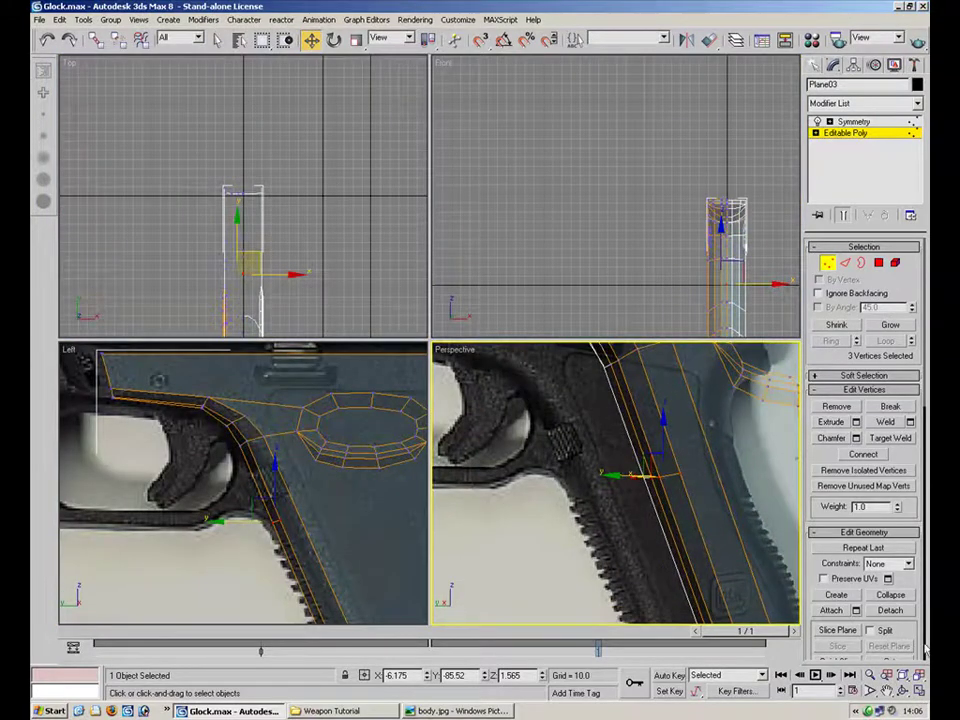
pyautogui.click(920, 691)
pyautogui.moveTo(431, 266); pyautogui.dragTo(503, 443, button='middle')
pyautogui.press('2')
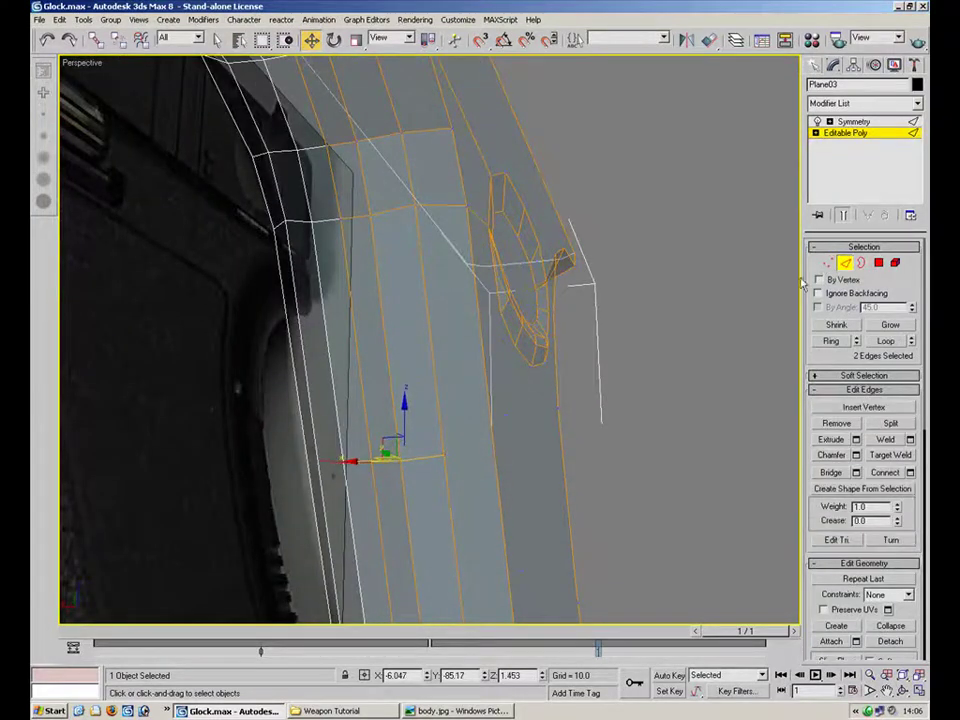
pyautogui.press('1')
pyautogui.click(443, 454)
pyautogui.click(460, 450)
pyautogui.keyDown('alt'); pyautogui.moveTo(445, 384); pyautogui.dragTo(368, 225, button='middle'); pyautogui.keyUp('alt')
pyautogui.click(358, 204)
pyautogui.keyDown('ctrl'); pyautogui.click(362, 452); pyautogui.keyUp('ctrl')
pyautogui.moveTo(318, 333); pyautogui.dragTo(325, 333)
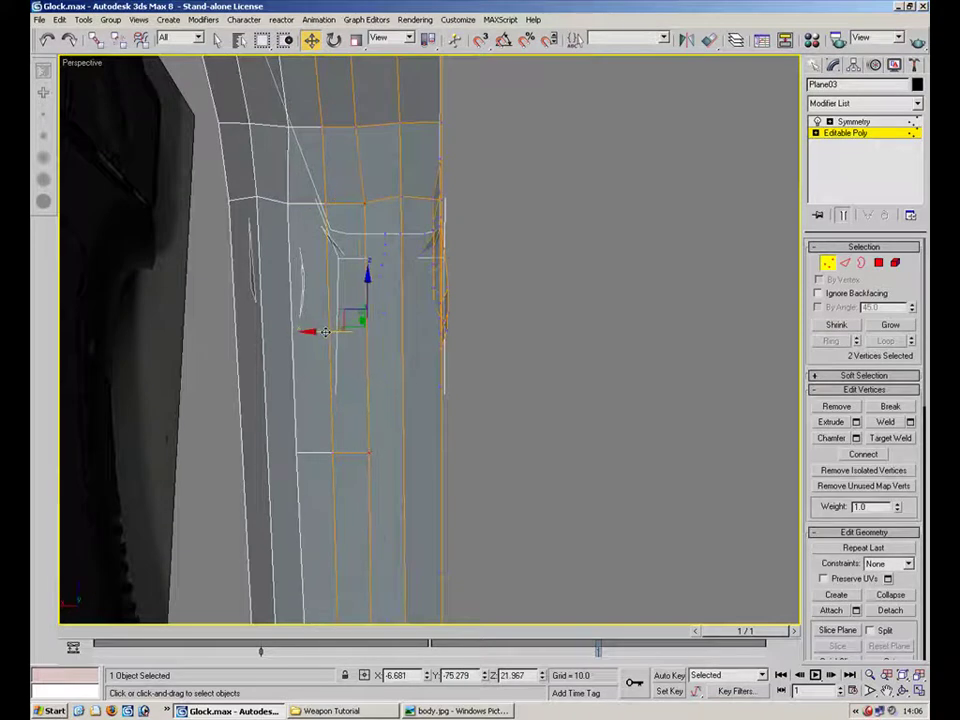
# Try to extrude the front strap polygon behind the trigger guard outward.
pyautogui.click(878, 264)
pyautogui.click(346, 389)
pyautogui.keyDown('alt'); pyautogui.moveTo(435, 321); pyautogui.dragTo(772, 421, button='middle'); pyautogui.keyUp('alt')
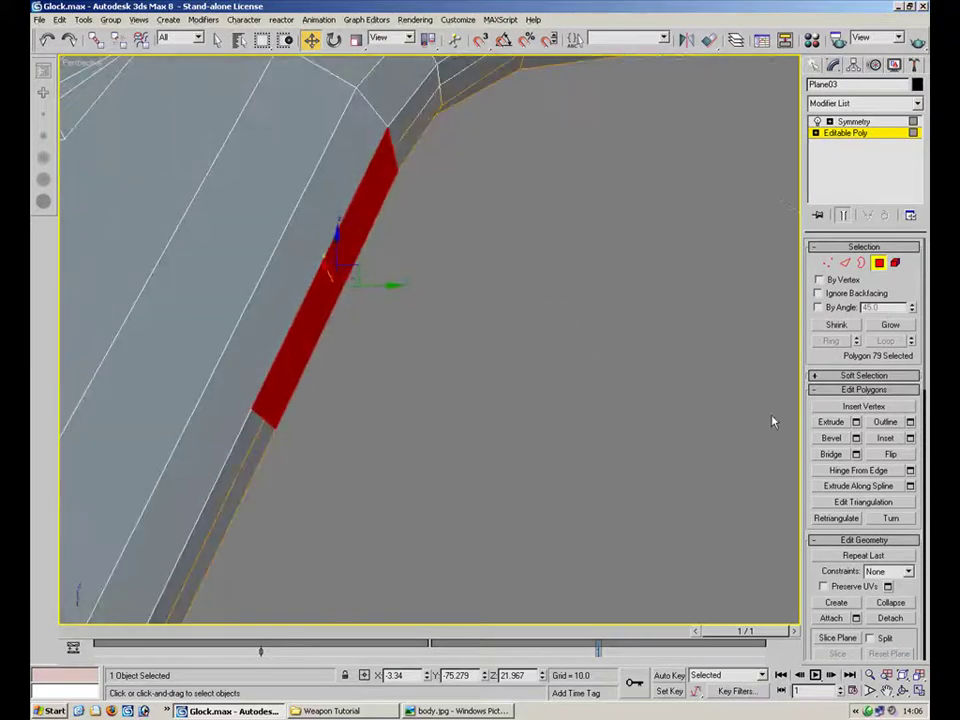
pyautogui.click(832, 425)
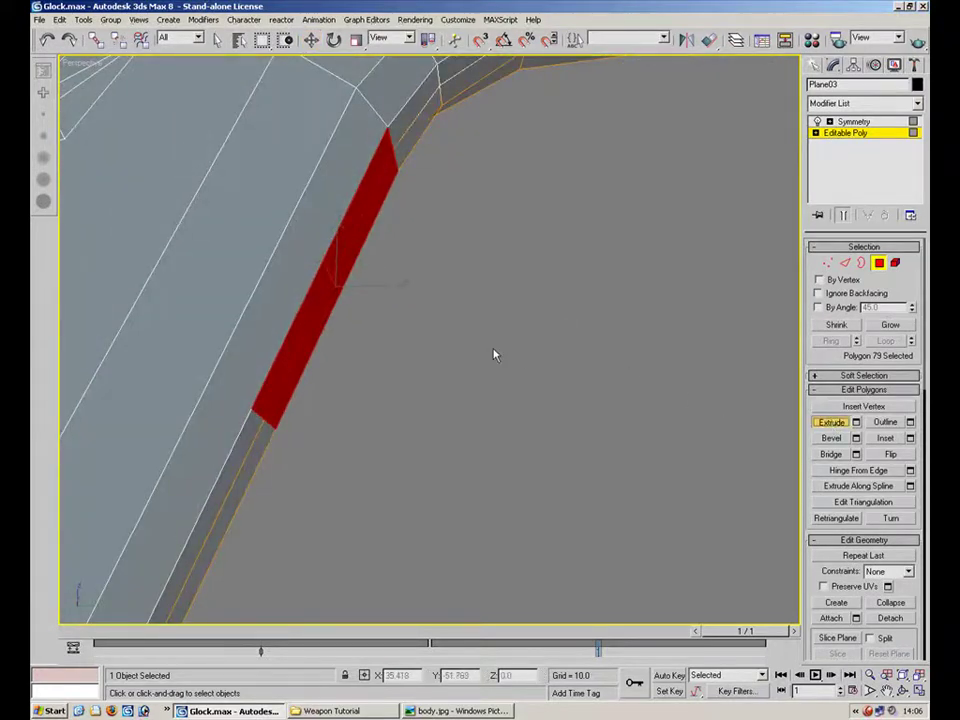
pyautogui.keyDown('alt'); pyautogui.moveTo(487, 329); pyautogui.dragTo(340, 352, button='middle'); pyautogui.keyUp('alt')
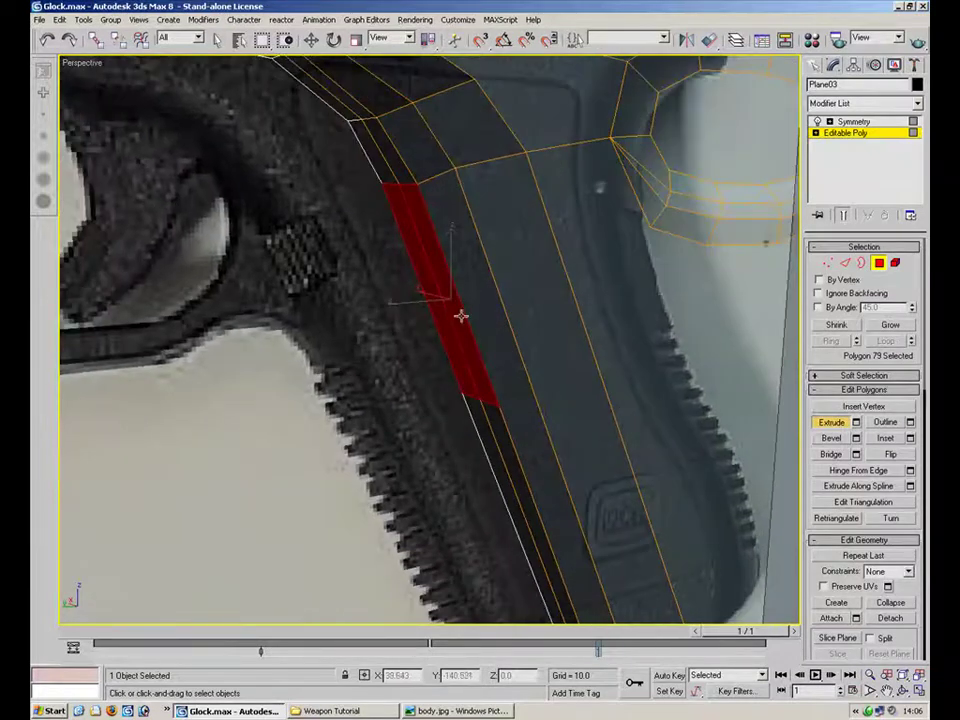
pyautogui.moveTo(449, 315); pyautogui.dragTo(440, 215)
pyautogui.click(272, 444)
pyautogui.keyDown('alt'); pyautogui.moveTo(272, 444); pyautogui.dragTo(386, 386, button='middle'); pyautogui.keyUp('alt')
pyautogui.click(385, 384)
pyautogui.press('w')
pyautogui.moveTo(320, 414); pyautogui.dragTo(378, 403)
pyautogui.click(363, 327)
pyautogui.keyDown('alt'); pyautogui.moveTo(437, 377); pyautogui.dragTo(464, 342, button='middle'); pyautogui.keyUp('alt')
pyautogui.hotkey('ctrl', 'z')
pyautogui.hotkey('ctrl', 'z')
pyautogui.hotkey('ctrl', 'z')
pyautogui.hotkey('ctrl', 'z')
pyautogui.hotkey('ctrl', 'z')
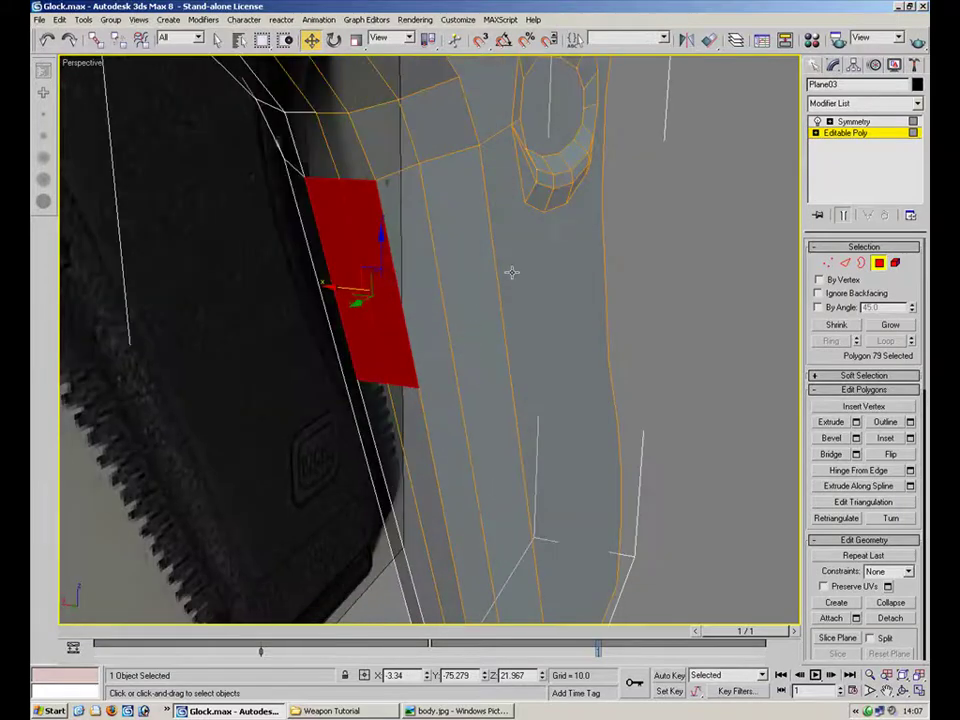
# Delete the front strap polygon behind the trigger guard and extend its open side edge forward along Y as a new polygon.
pyautogui.hotkey('ctrl', 'z')
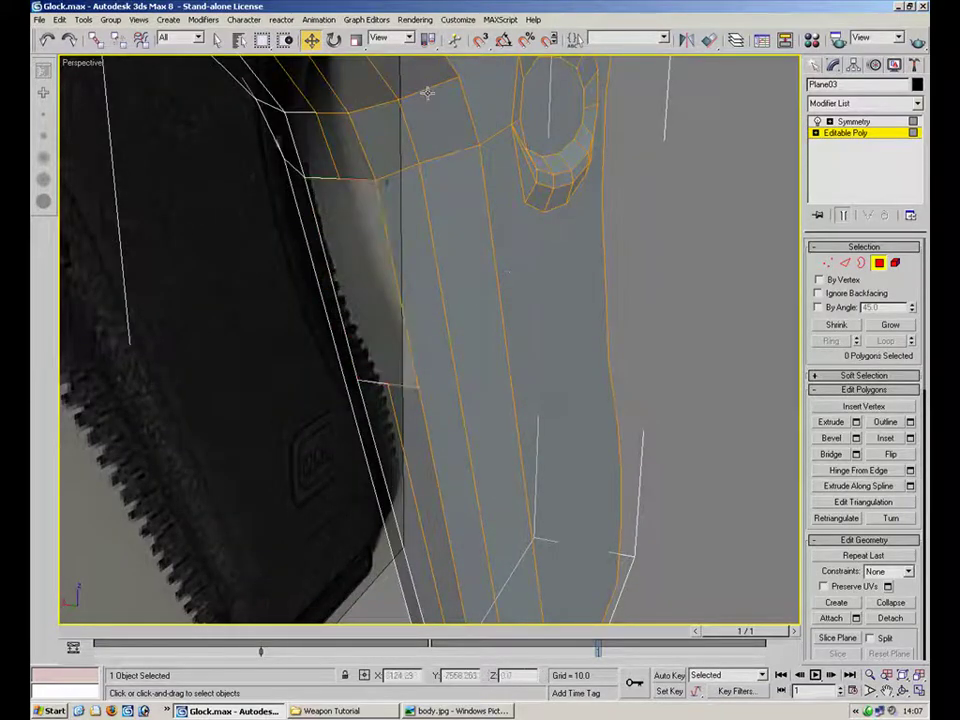
pyautogui.click(845, 262)
pyautogui.click(399, 290)
pyautogui.keyDown('alt'); pyautogui.moveTo(474, 285); pyautogui.dragTo(466, 360, button='middle'); pyautogui.keyUp('alt')
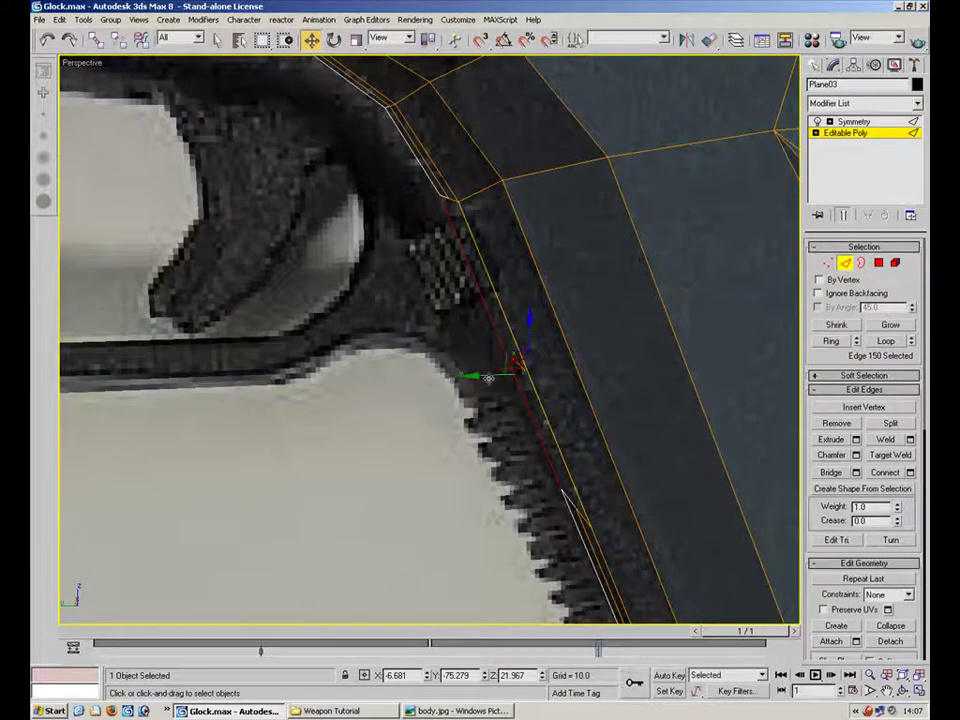
pyautogui.keyDown('shift'); pyautogui.moveTo(490, 376); pyautogui.dragTo(366, 381); pyautogui.keyUp('shift')
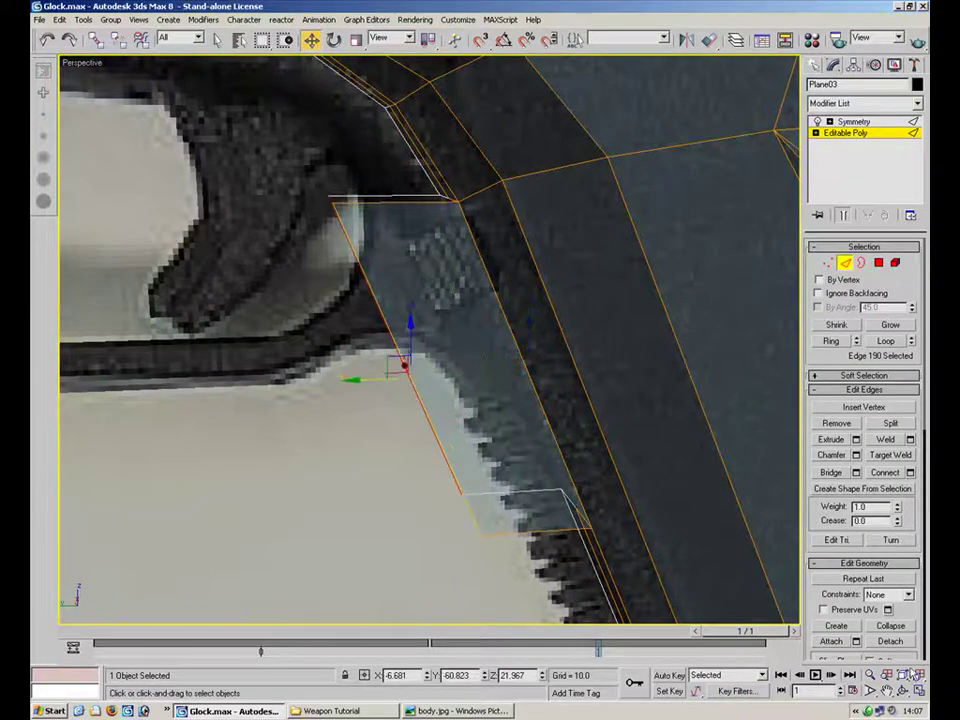
# In an enlarged Left view, extend the new polygon's front edge forward twice more across the trigger area.
pyautogui.click(920, 690)
pyautogui.moveTo(341, 502); pyautogui.dragTo(328, 444, button='middle')
pyautogui.scroll(2, 340, 450)
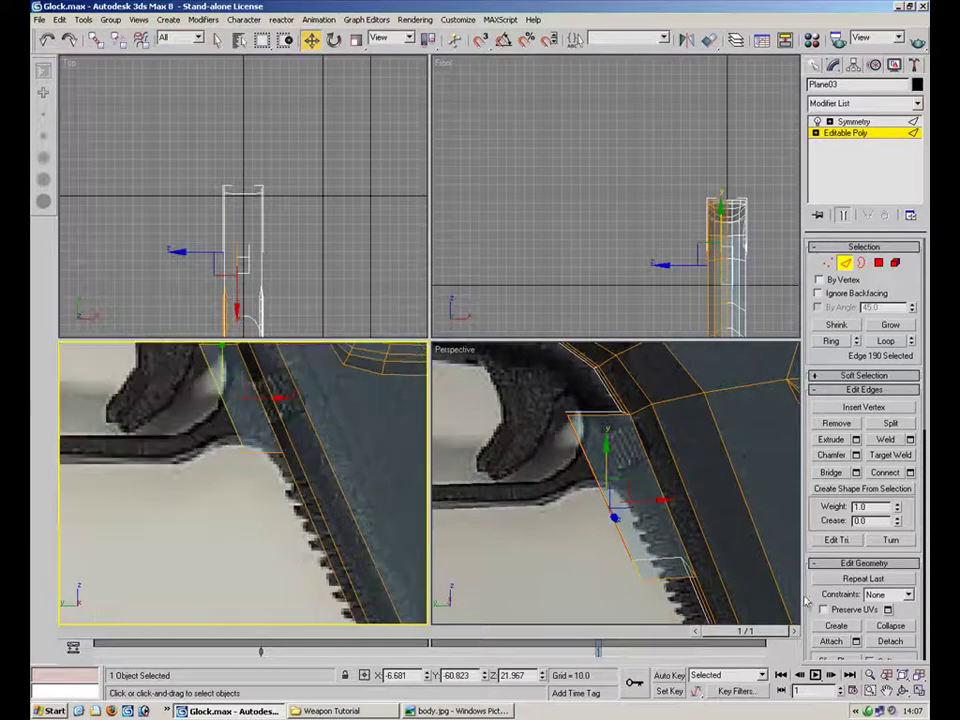
pyautogui.click(920, 691)
pyautogui.moveTo(312, 188); pyautogui.dragTo(319, 372, button='middle')
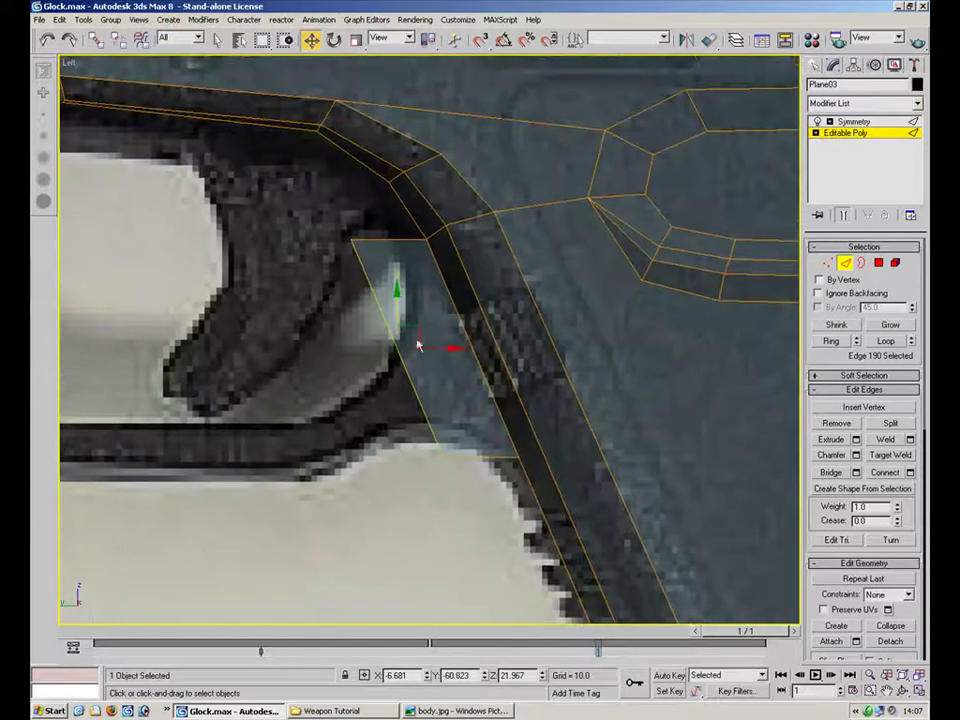
pyautogui.keyDown('shift'); pyautogui.moveTo(429, 348); pyautogui.dragTo(250, 349); pyautogui.keyUp('shift')
# Reposition the first two pairs of extended vertices to follow the guard's inner curve and its underside next to the grip.
pyautogui.press('1')
pyautogui.moveTo(363, 225); pyautogui.dragTo(433, 269)
pyautogui.click(447, 444)
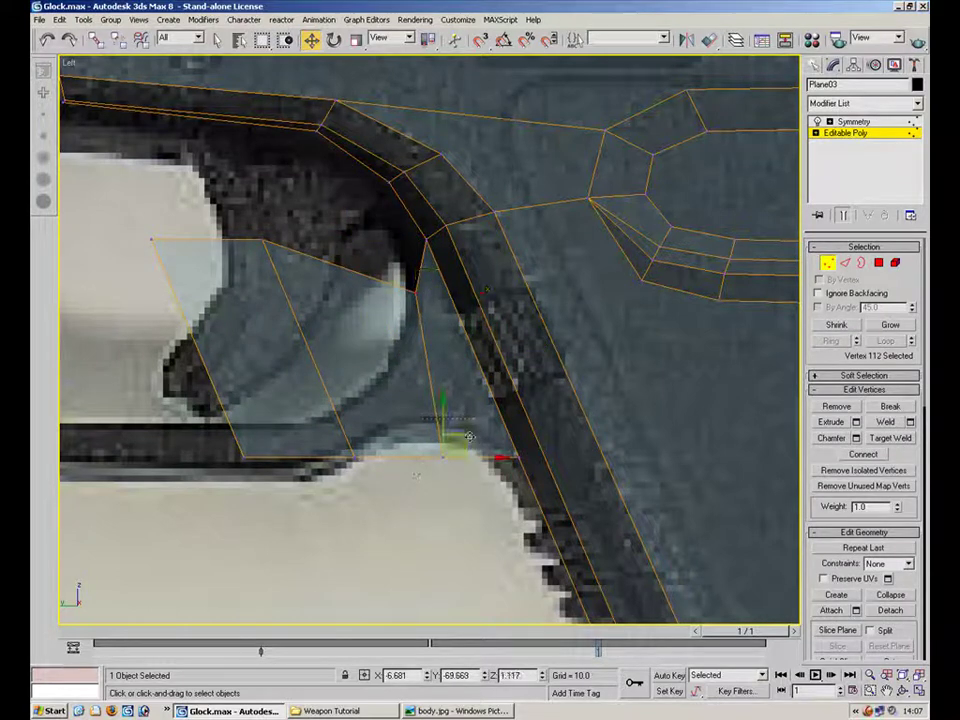
pyautogui.moveTo(493, 416); pyautogui.dragTo(501, 416)
pyautogui.moveTo(374, 444); pyautogui.dragTo(340, 473)
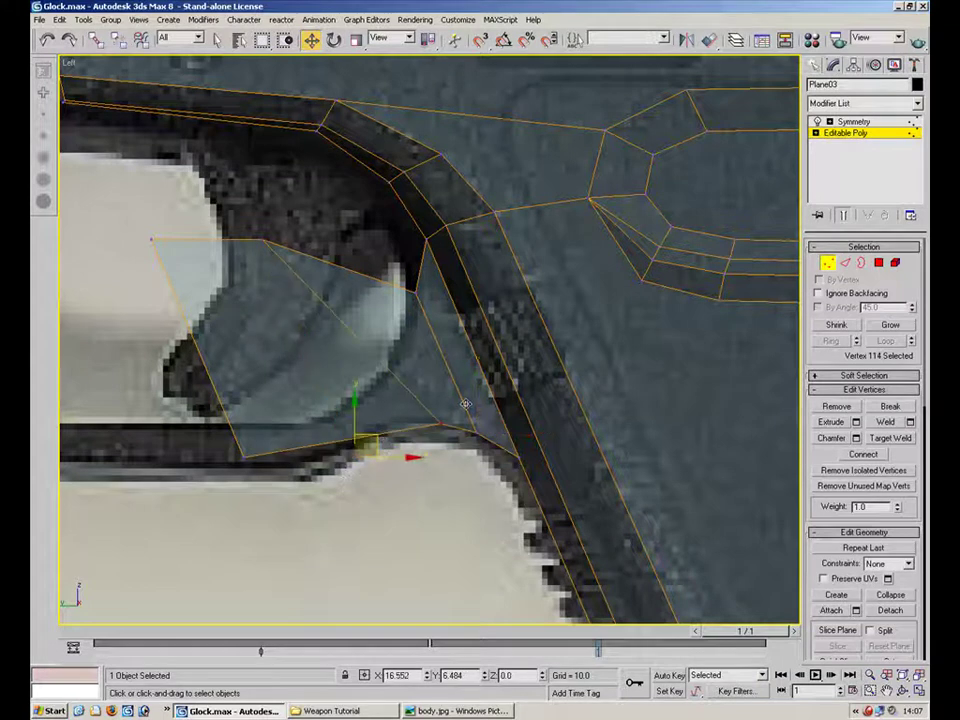
pyautogui.moveTo(379, 437); pyautogui.dragTo(456, 405)
pyautogui.click(264, 240)
pyautogui.moveTo(288, 223); pyautogui.dragTo(435, 321)
pyautogui.click(421, 292)
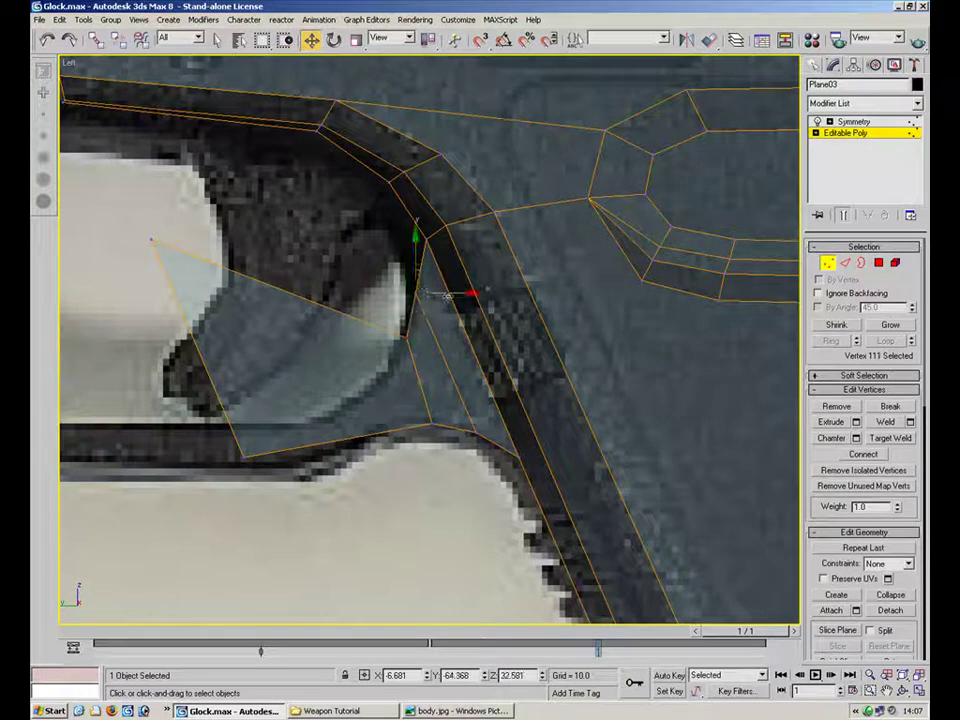
# Pull the foremost pair of extended vertices back onto the inner curve and underside at the rear of the trigger guard.
pyautogui.moveTo(205, 206); pyautogui.dragTo(99, 277)
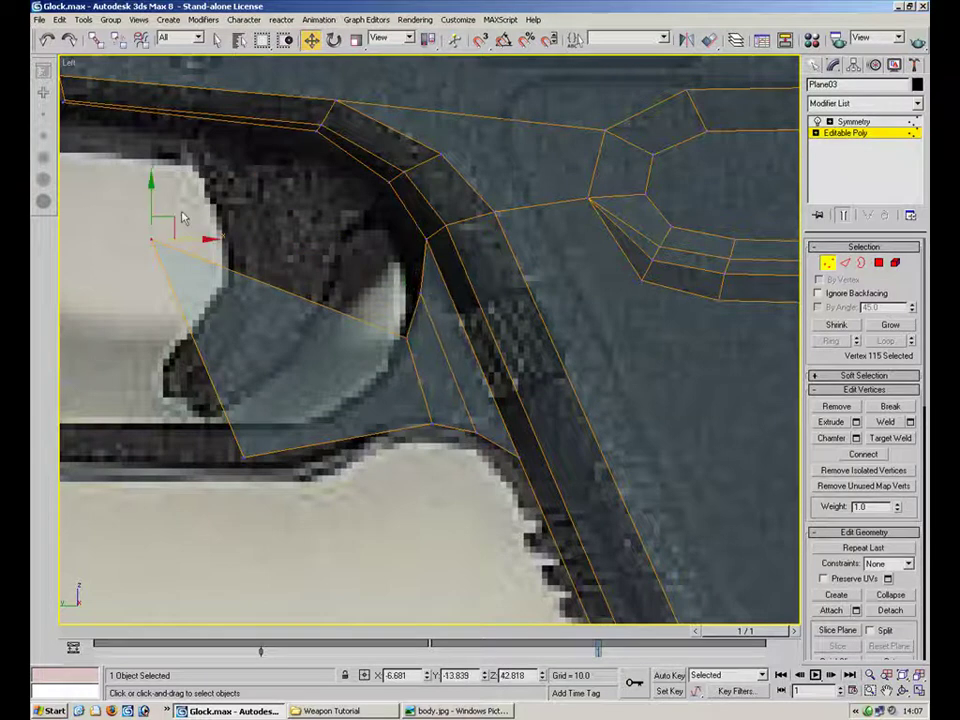
pyautogui.moveTo(174, 220); pyautogui.dragTo(395, 370)
pyautogui.click(408, 338)
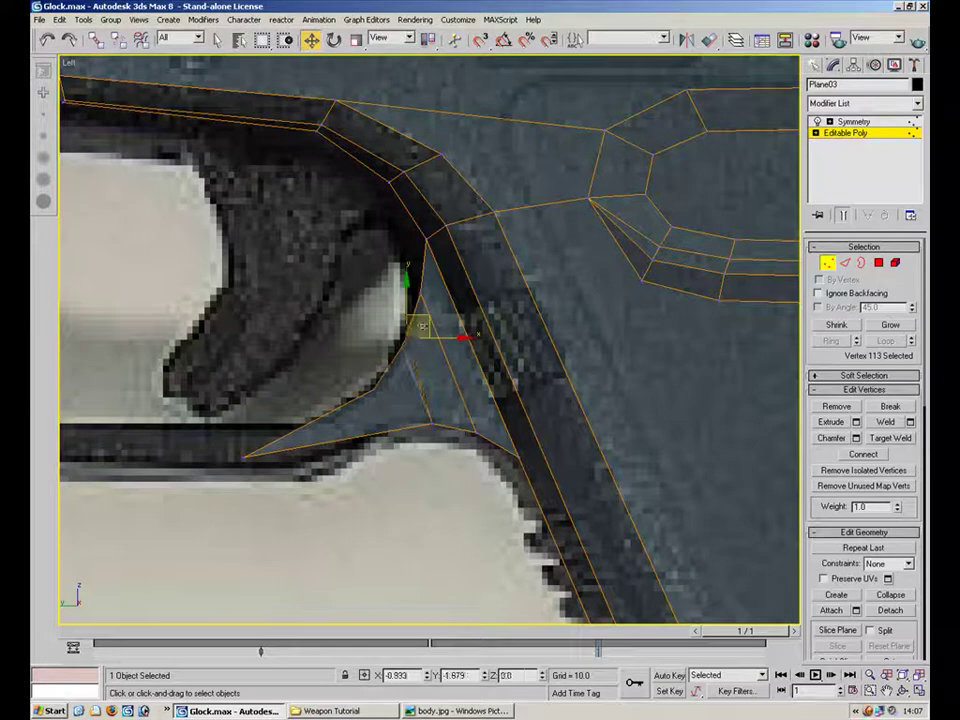
pyautogui.click(245, 456)
pyautogui.moveTo(334, 448); pyautogui.dragTo(410, 410)
# Remove the two interior edges of the guard's rear section and extend its front edge toward the bottom bar.
pyautogui.click(845, 262)
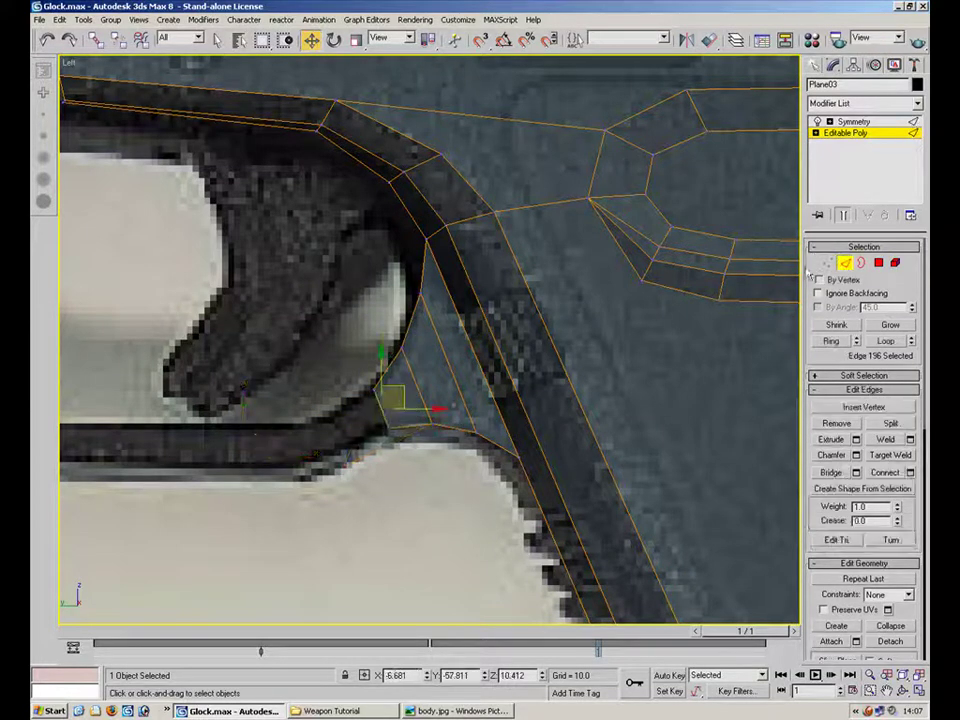
pyautogui.click(422, 397)
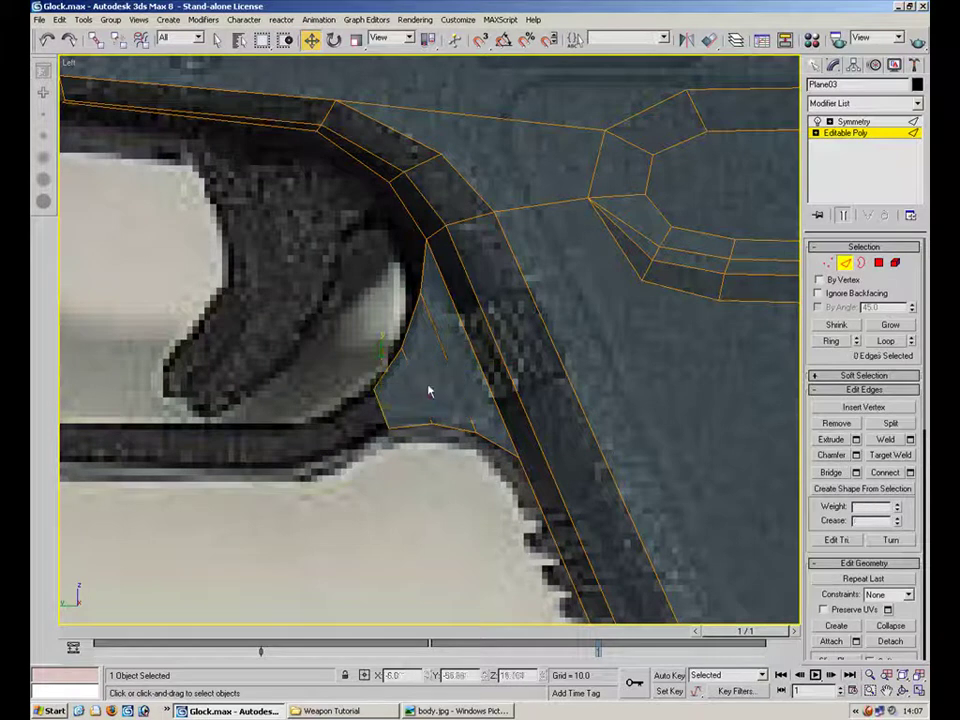
pyautogui.click(413, 393)
pyautogui.keyDown('shift'); pyautogui.moveTo(403, 389); pyautogui.dragTo(335, 426); pyautogui.keyUp('shift')
# Align the extended end's vertices with the rear start of the guard's bottom bar, making its end edge vertical.
pyautogui.press('1')
pyautogui.click(378, 469)
pyautogui.click(397, 427)
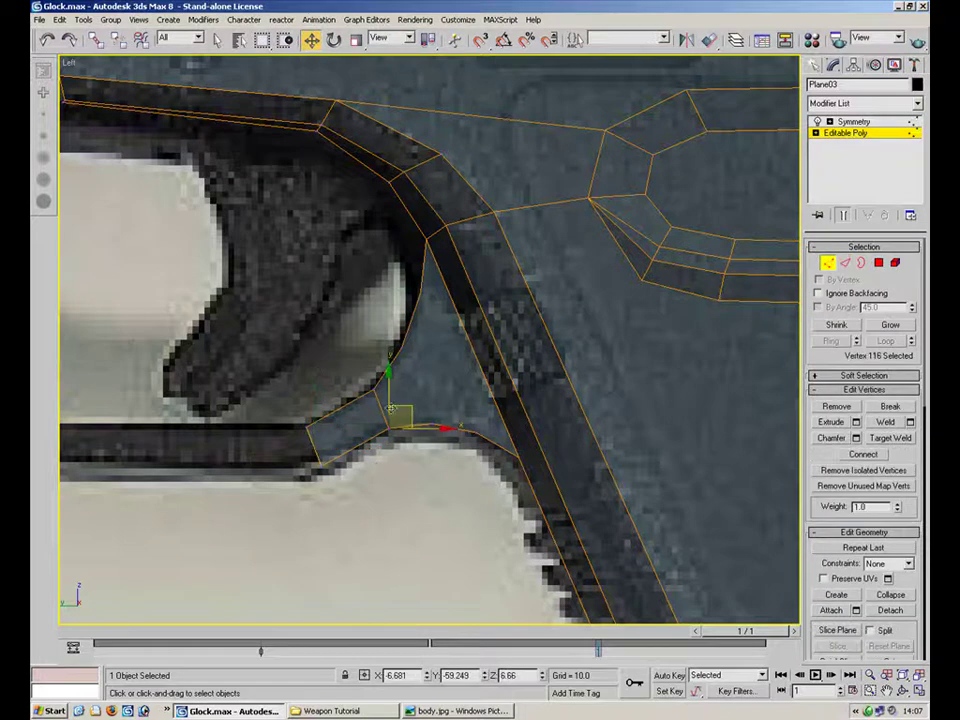
pyautogui.click(322, 464)
pyautogui.click(305, 428)
pyautogui.click(322, 465)
pyautogui.moveTo(356, 462); pyautogui.dragTo(342, 473)
pyautogui.moveTo(332, 408); pyautogui.dragTo(300, 480)
pyautogui.moveTo(354, 445); pyautogui.dragTo(356, 445)
# Extend the vertical end edge forward along the bottom bar to the front of the trigger guard.
pyautogui.press('2')
pyautogui.click(325, 452)
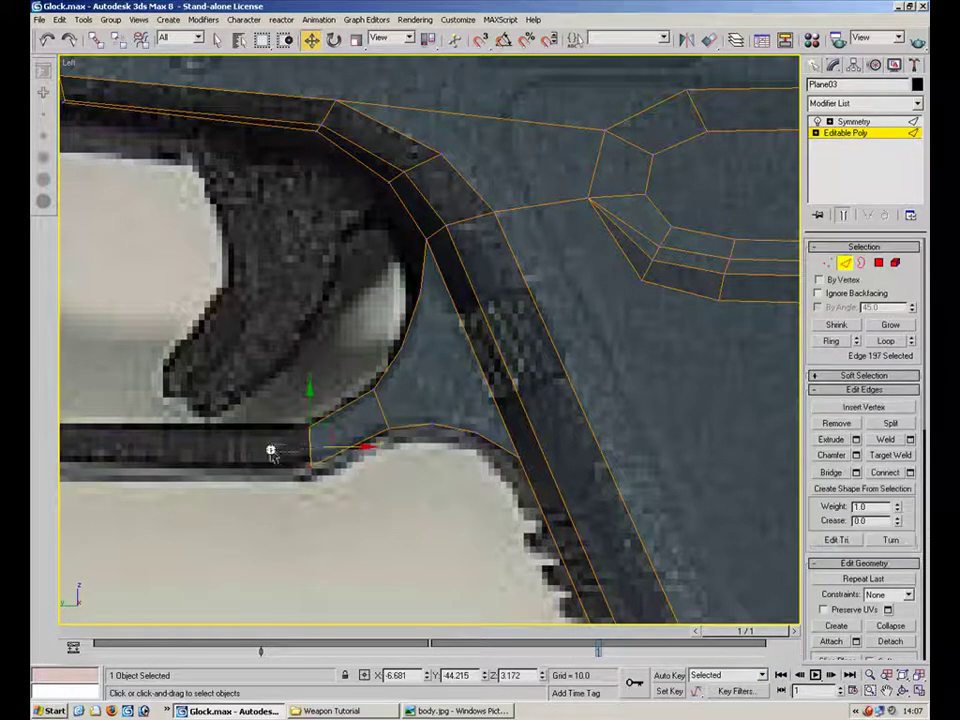
pyautogui.scroll(-4, 439, 456)
pyautogui.click(485, 397)
pyautogui.keyDown('shift'); pyautogui.moveTo(485, 397); pyautogui.dragTo(267, 397); pyautogui.keyUp('shift')
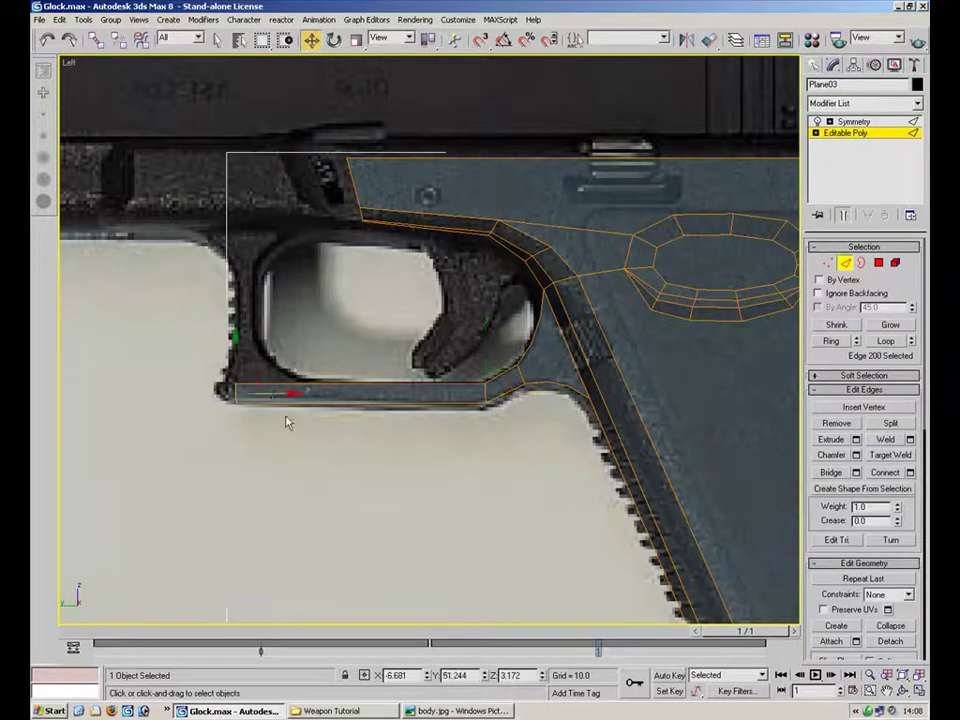
# Move the bar's upper front vertex back to the start of the inner curve and its lower one to the guard's front corner.
pyautogui.press('1')
pyautogui.scroll(2, 330, 410)
pyautogui.moveTo(127, 512); pyautogui.dragTo(120, 530)
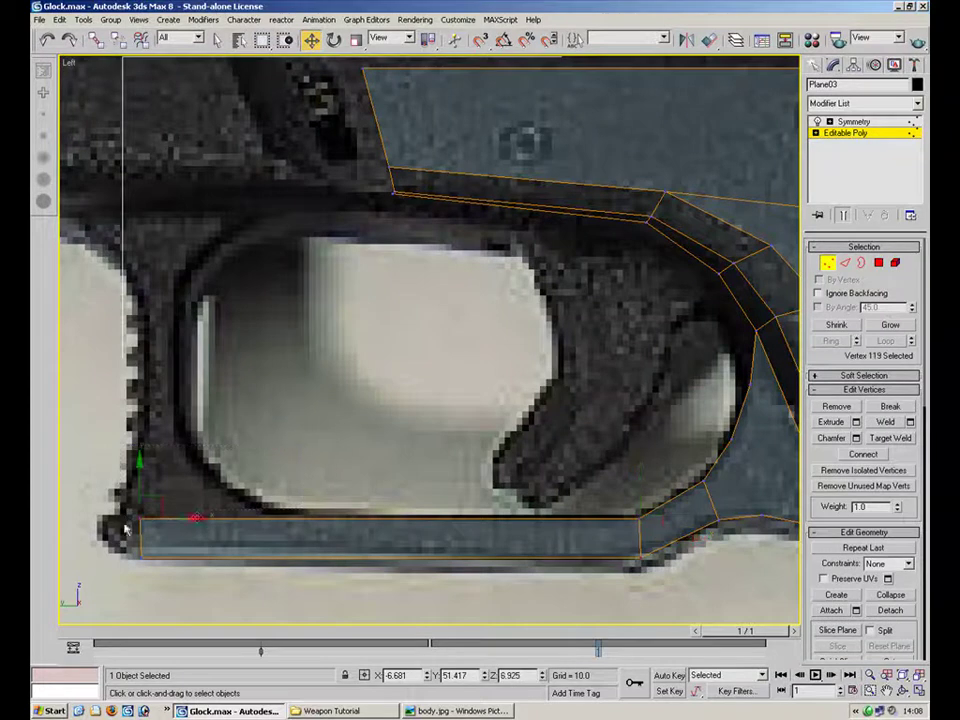
pyautogui.moveTo(187, 518); pyautogui.dragTo(317, 518)
pyautogui.click(141, 557)
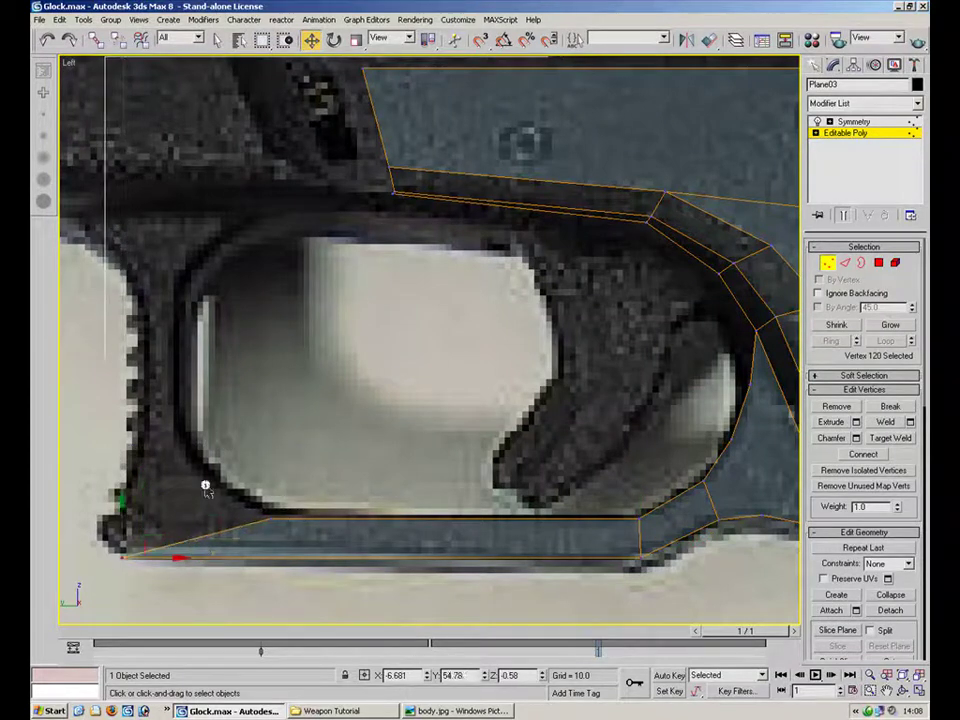
# Extend the slanted front edge up to the frame's underside and spread its end vertices to the width of the flared top.
pyautogui.press('2')
pyautogui.keyDown('shift'); pyautogui.moveTo(213, 516); pyautogui.dragTo(196, 210); pyautogui.keyUp('shift')
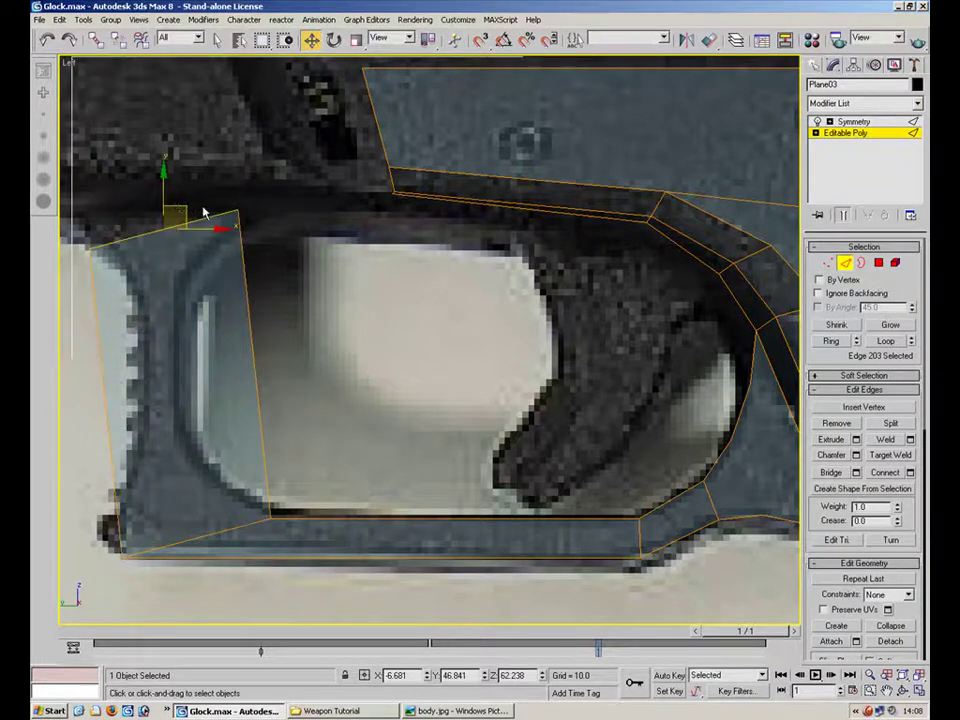
pyautogui.press('1')
pyautogui.click(238, 210)
pyautogui.moveTo(204, 214); pyautogui.dragTo(356, 291, button='middle')
pyautogui.click(241, 326)
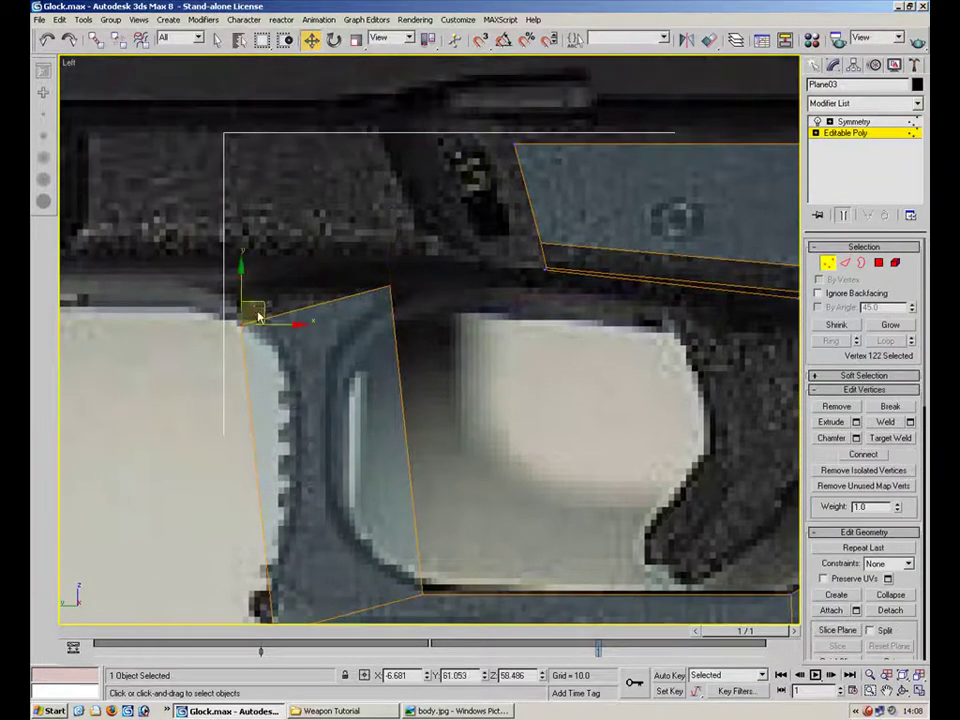
pyautogui.moveTo(240, 338); pyautogui.dragTo(201, 293)
pyautogui.click(393, 288)
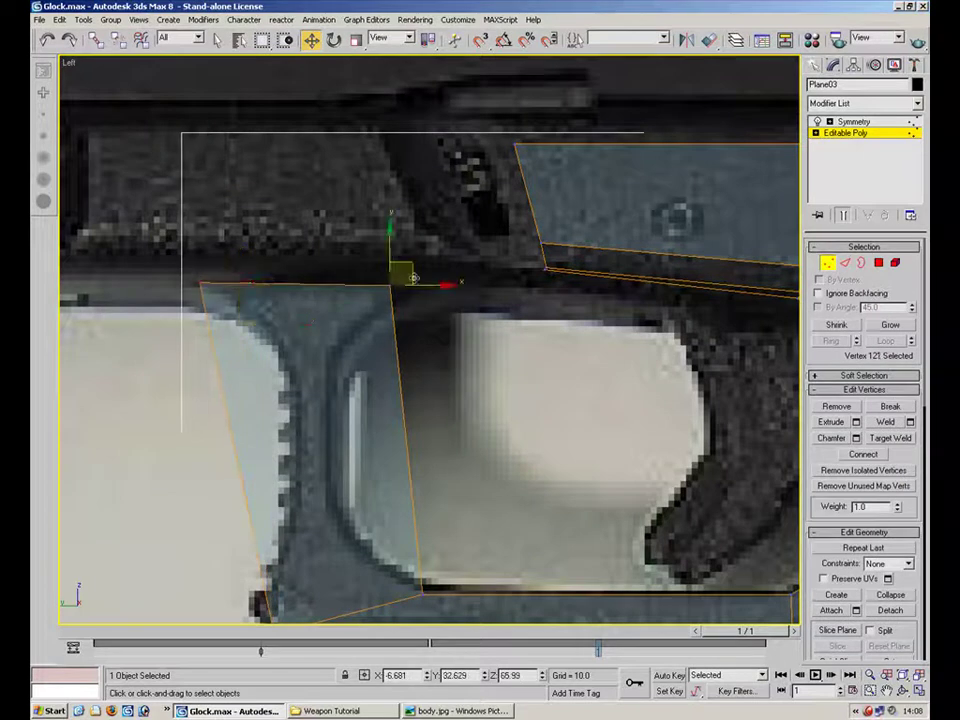
pyautogui.moveTo(415, 265); pyautogui.dragTo(439, 266)
# Connect the two long side edges of the guard's front section with 4 segments.
pyautogui.moveTo(416, 426); pyautogui.dragTo(416, 302, button='middle')
pyautogui.press('2')
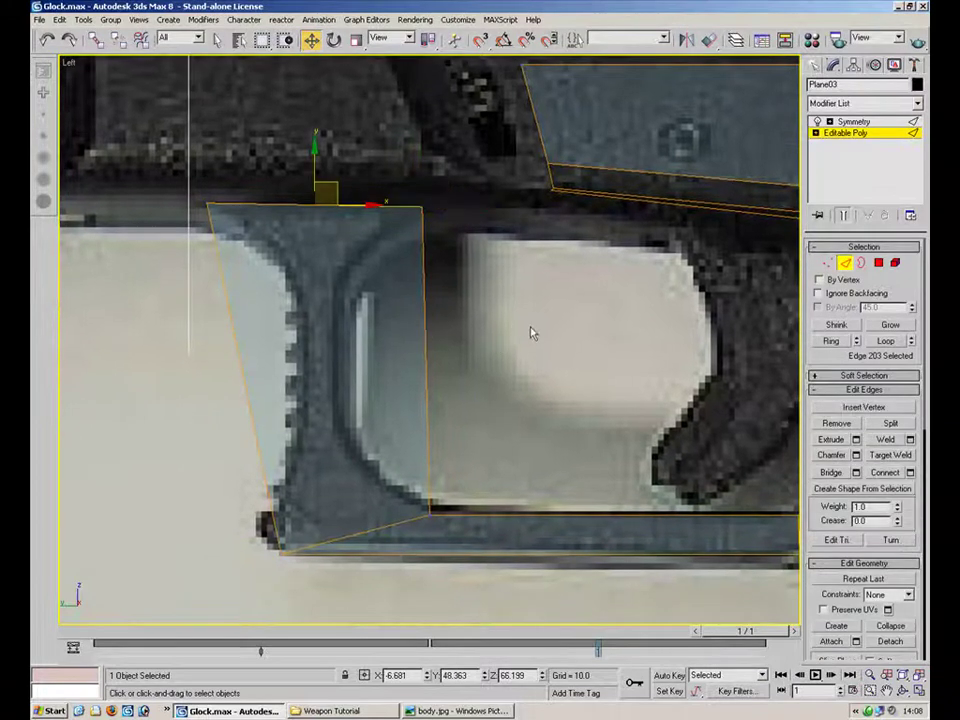
pyautogui.moveTo(519, 329); pyautogui.dragTo(127, 405)
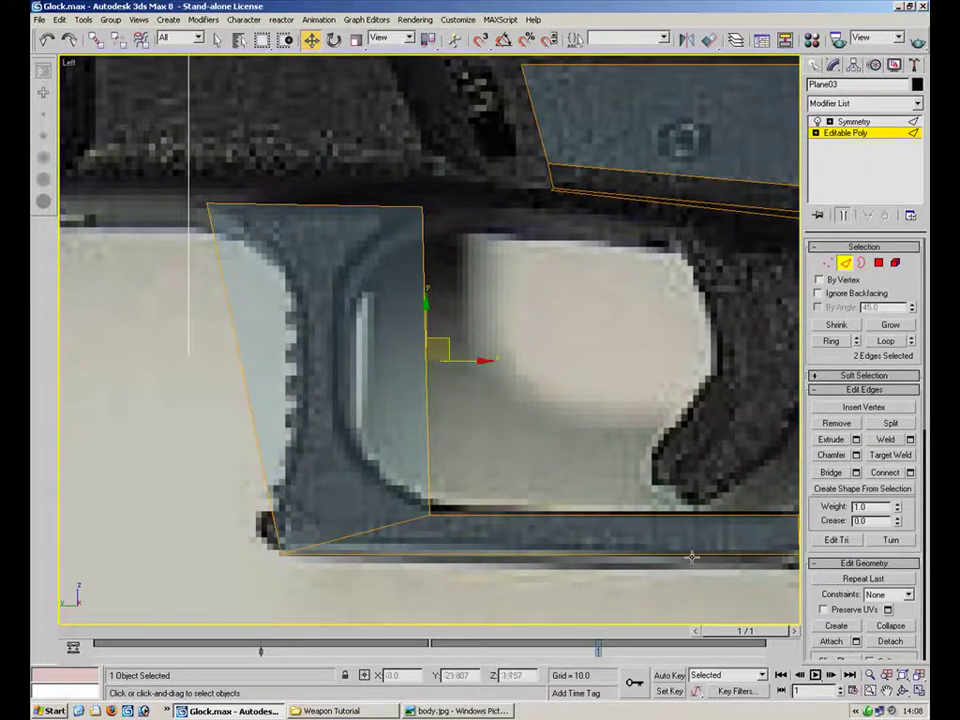
pyautogui.click(910, 472)
pyautogui.moveTo(480, 300); pyautogui.dragTo(606, 318)
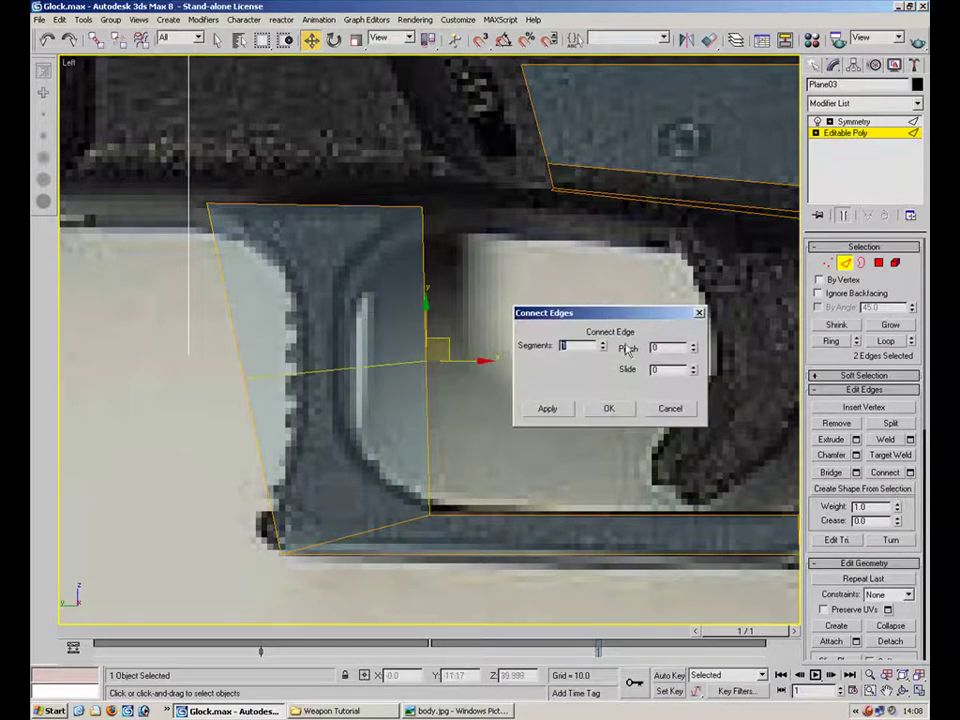
pyautogui.click(602, 344)
pyautogui.click(602, 344)
pyautogui.click(602, 344)
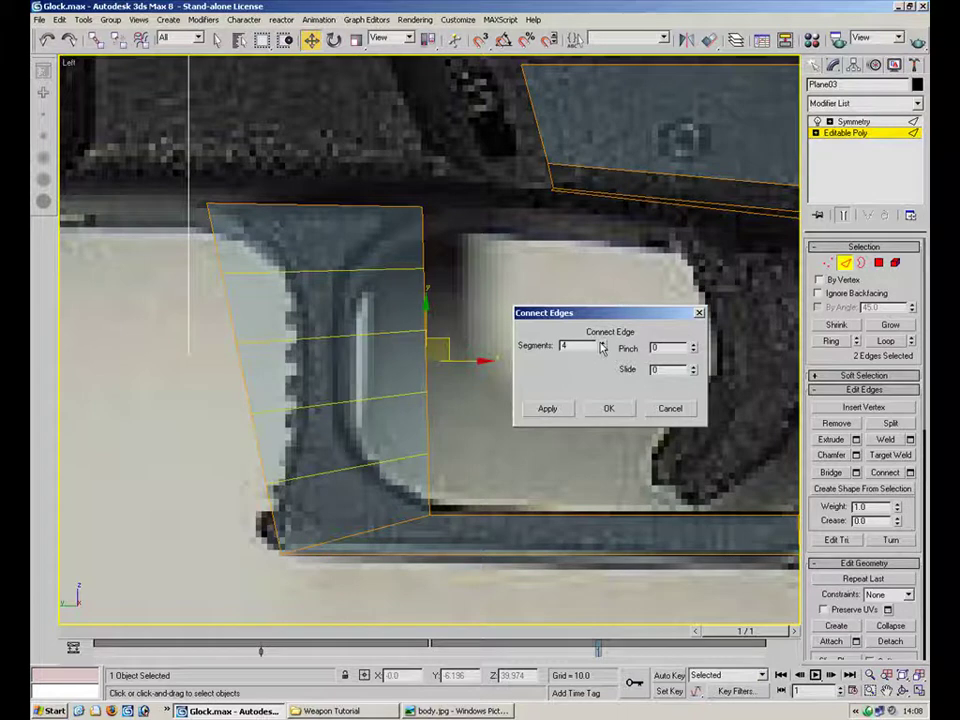
pyautogui.click(612, 408)
# Move the three lower inner vertices of the front section onto the curve of the trigger opening.
pyautogui.press('1')
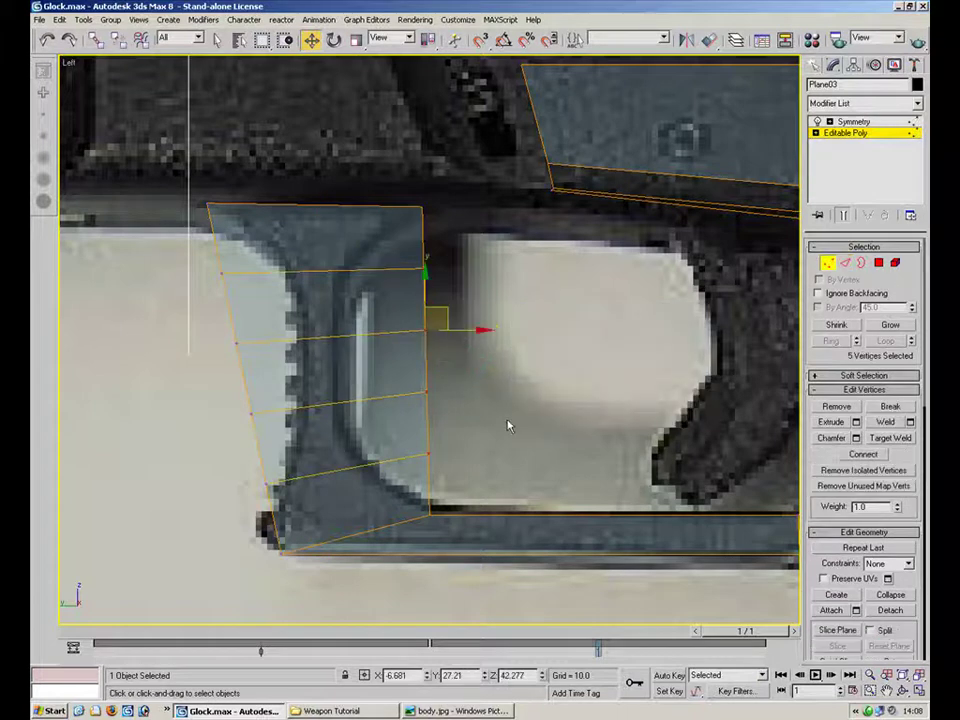
pyautogui.click(430, 454)
pyautogui.moveTo(449, 438); pyautogui.dragTo(400, 457)
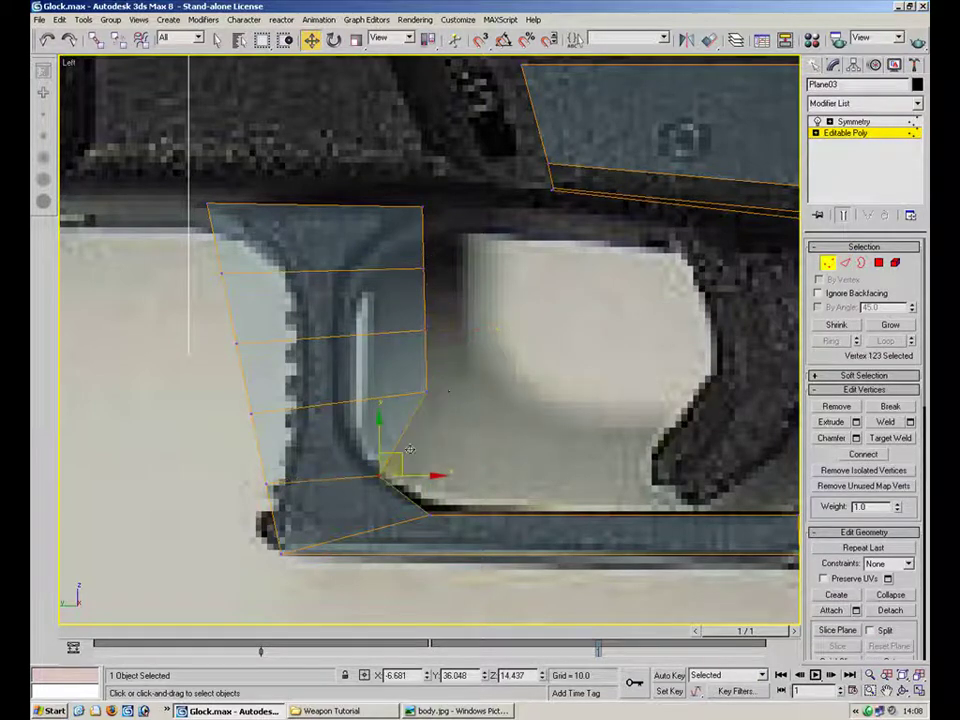
pyautogui.click(427, 391)
pyautogui.moveTo(450, 376); pyautogui.dragTo(368, 409)
pyautogui.click(427, 331)
pyautogui.moveTo(449, 319); pyautogui.dragTo(363, 348)
pyautogui.click(461, 268)
# Pull the uppermost new inner vertex onto the opening's upper curve and nudge the middle inner vertex slightly rearward.
pyautogui.click(424, 268)
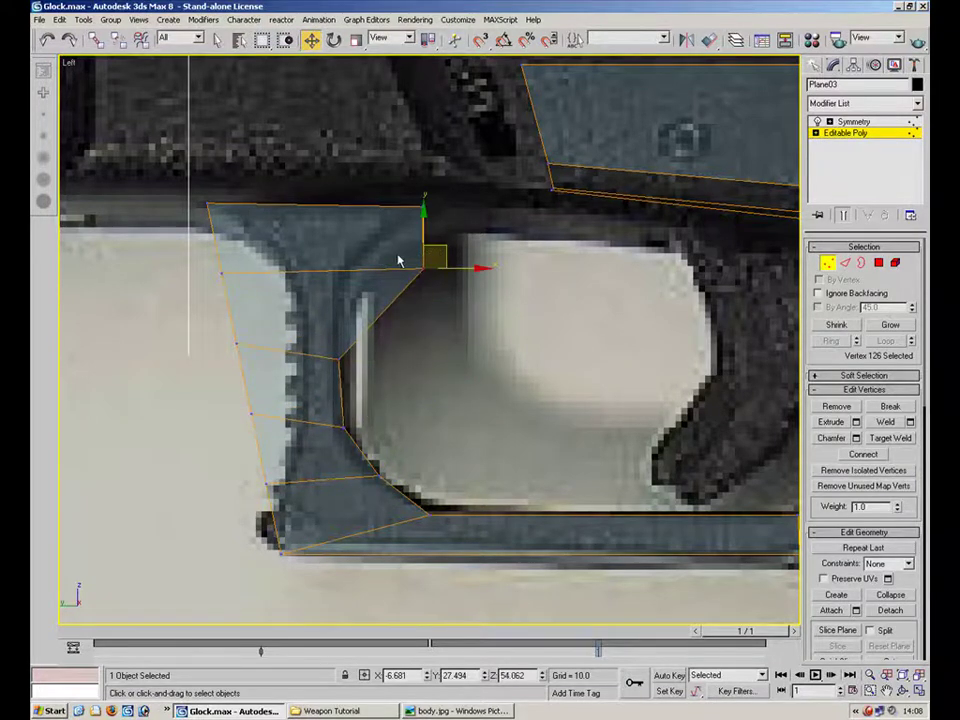
pyautogui.moveTo(446, 251); pyautogui.dragTo(392, 251)
pyautogui.click(438, 226)
pyautogui.moveTo(438, 226); pyautogui.dragTo(485, 255, button='middle')
pyautogui.click(386, 388)
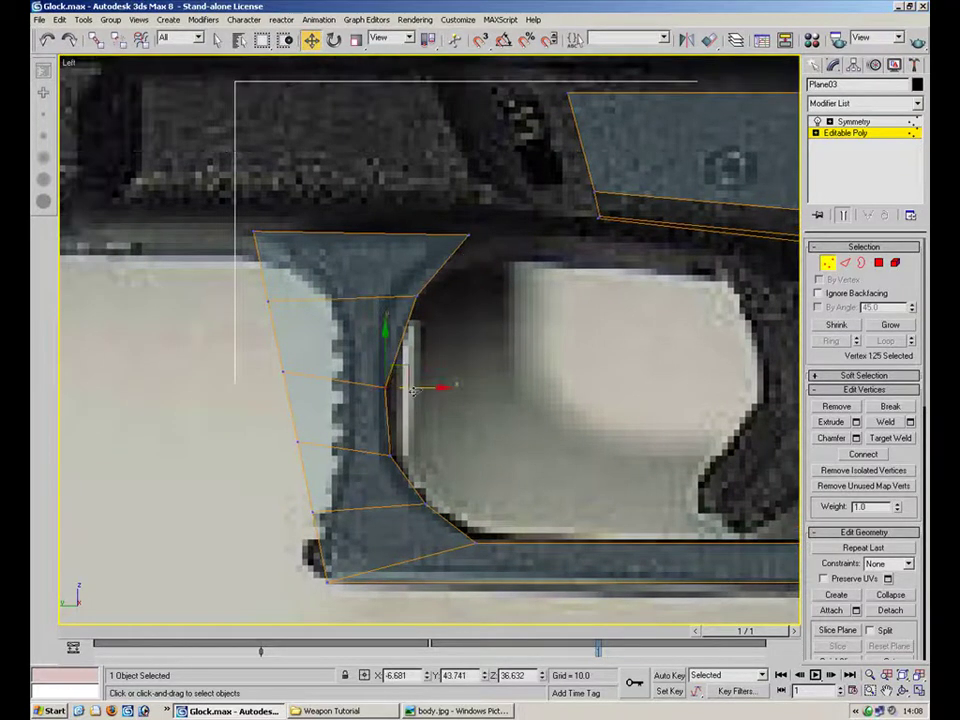
pyautogui.moveTo(419, 388); pyautogui.dragTo(423, 388)
pyautogui.click(390, 456)
pyautogui.click(312, 474)
# Fit the outer vertices of the front section to the guard's serrated front face and protruding lower lip.
pyautogui.click(313, 512)
pyautogui.moveTo(333, 495); pyautogui.dragTo(325, 538)
pyautogui.click(298, 443)
pyautogui.moveTo(321, 433); pyautogui.dragTo(363, 391)
pyautogui.click(268, 300)
pyautogui.moveTo(298, 291); pyautogui.dragTo(354, 289)
# Connect the two flared side edges at the top of the front section with 1 segment.
pyautogui.press('2')
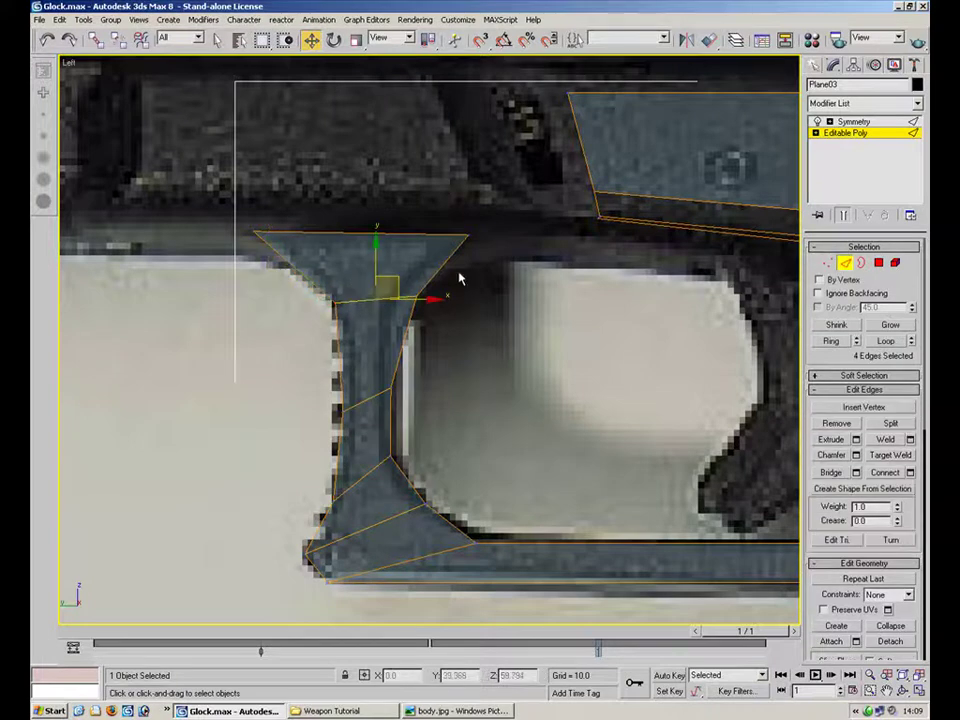
pyautogui.click(344, 287)
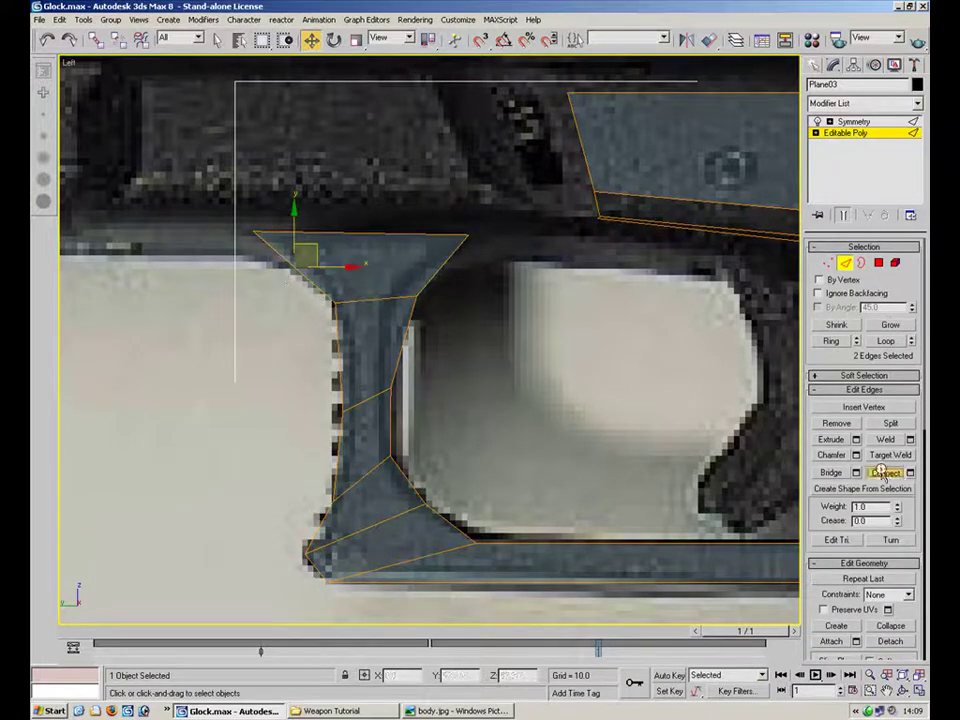
pyautogui.press('1')
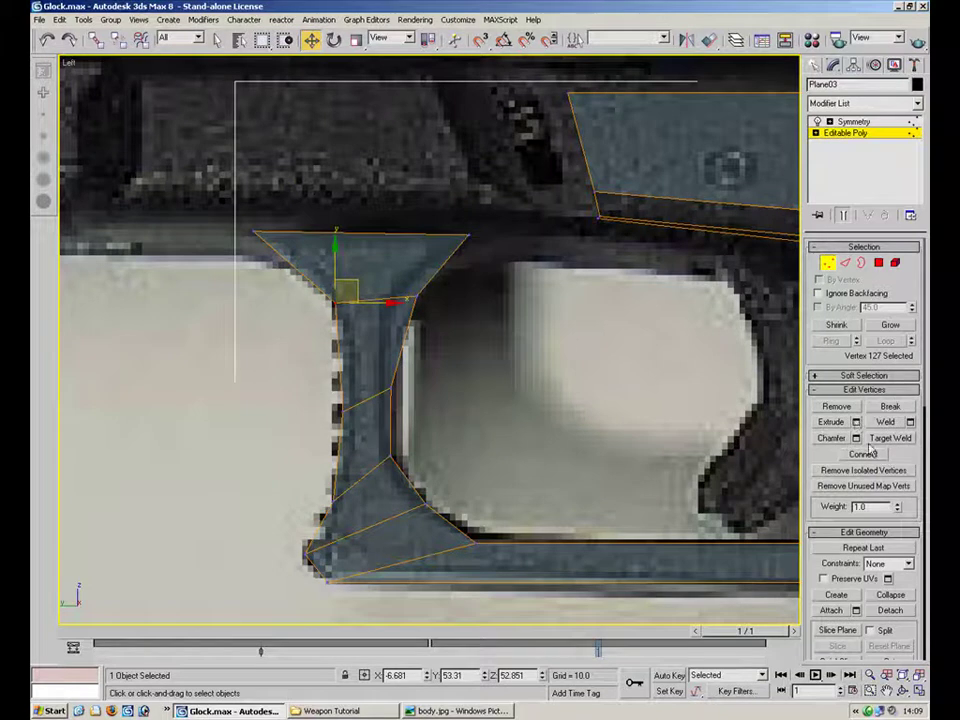
pyautogui.click(535, 275)
pyautogui.press('2')
pyautogui.moveTo(279, 271); pyautogui.dragTo(484, 262)
pyautogui.keyDown('shift'); pyautogui.click(877, 478); pyautogui.keyUp('shift')
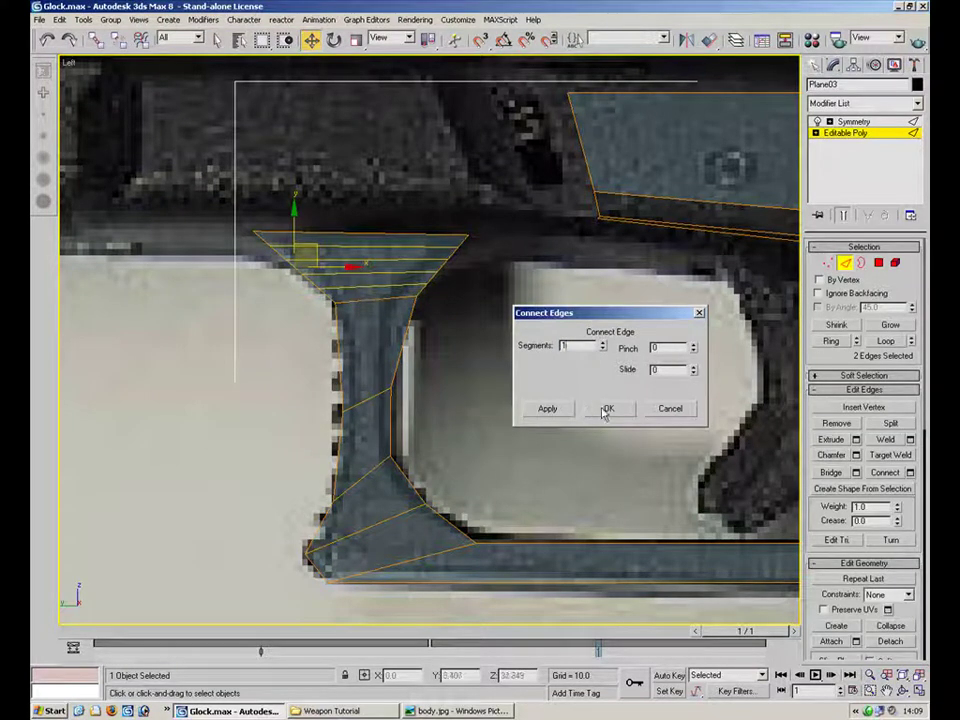
pyautogui.click(607, 409)
# Move the new segment's end vertices inward to round both sides of the flared top.
pyautogui.press('1')
pyautogui.click(432, 265)
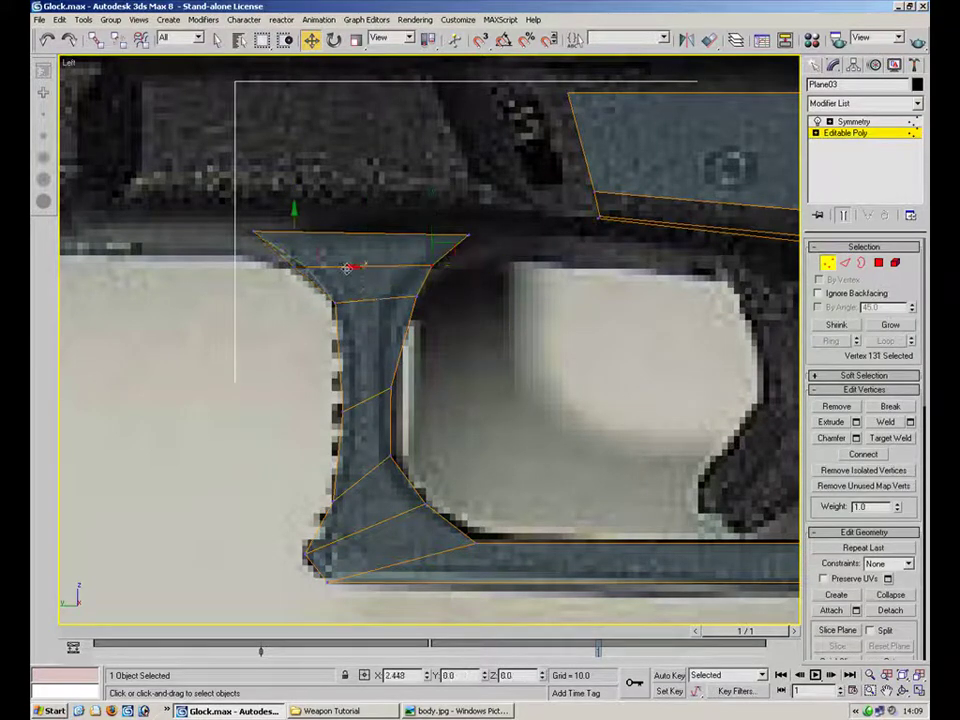
pyautogui.click(437, 433)
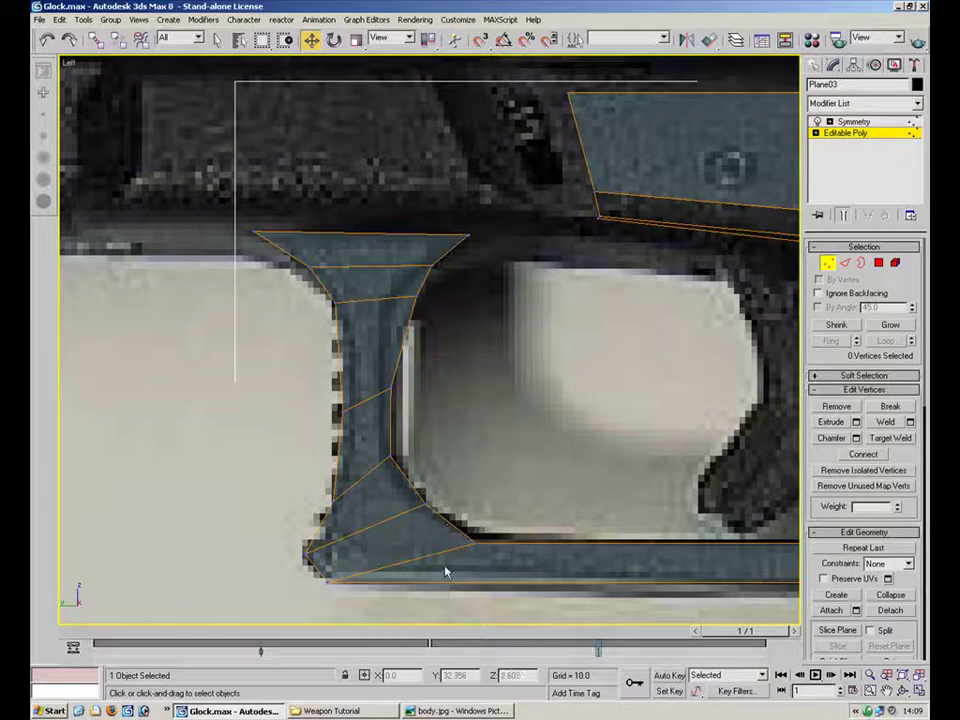
# Remove all six interior cross edges from the guard's front section, keeping its outline vertices.
pyautogui.click(844, 261)
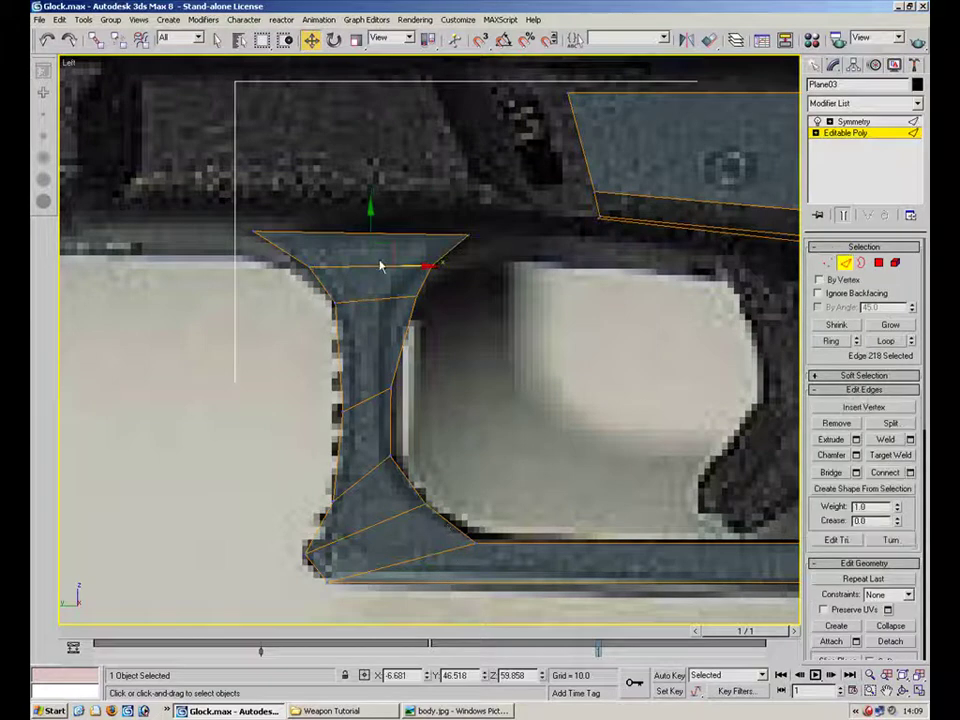
pyautogui.keyDown('ctrl'); pyautogui.click(379, 344); pyautogui.keyUp('ctrl')
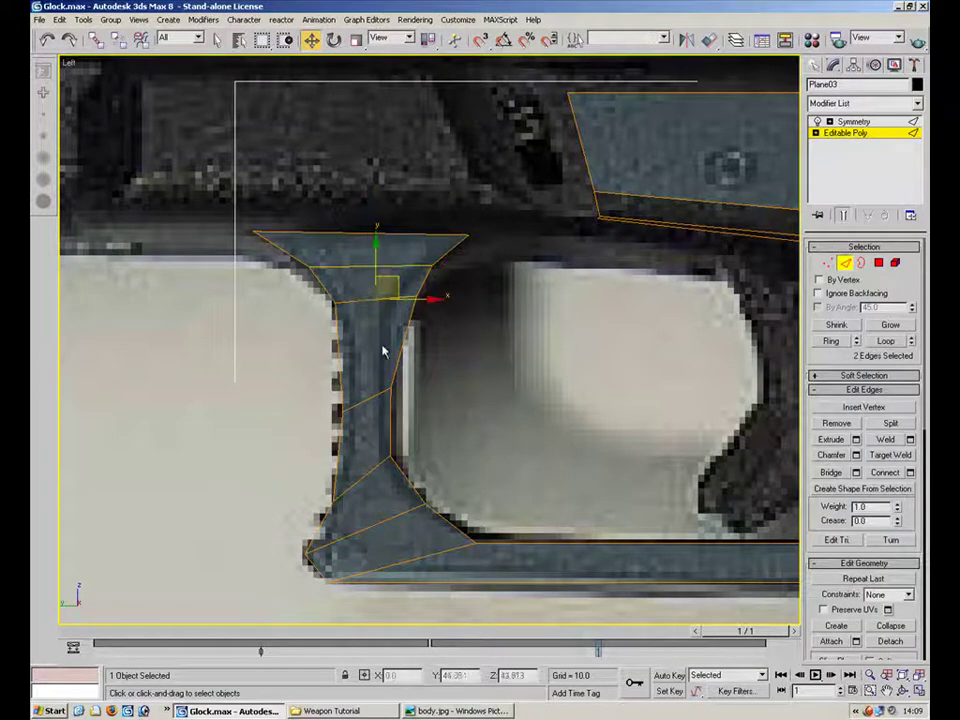
pyautogui.press('BackSpace')
pyautogui.click(367, 398)
pyautogui.keyDown('ctrl'); pyautogui.click(363, 477); pyautogui.keyUp('ctrl')
pyautogui.press('BackSpace')
pyautogui.click(386, 520)
pyautogui.press('BackSpace')
pyautogui.click(408, 561)
pyautogui.press('BackSpace')
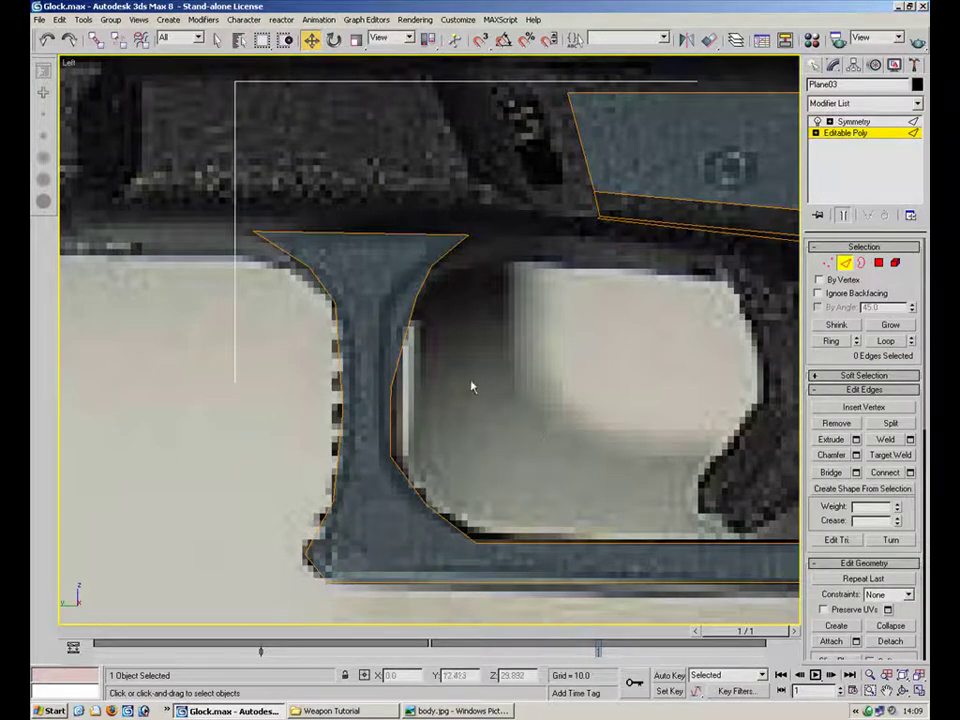
# Refine the middle and lower vertices on the front face and the lower inner curve vertex to match the reference.
pyautogui.press('1')
pyautogui.click(345, 408)
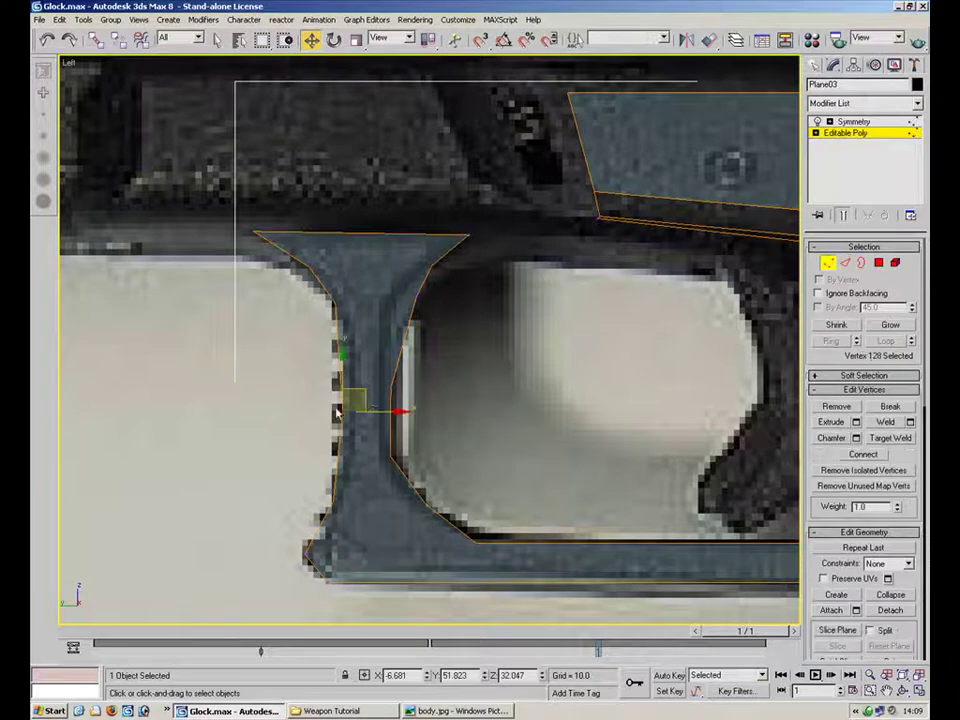
pyautogui.click(402, 307)
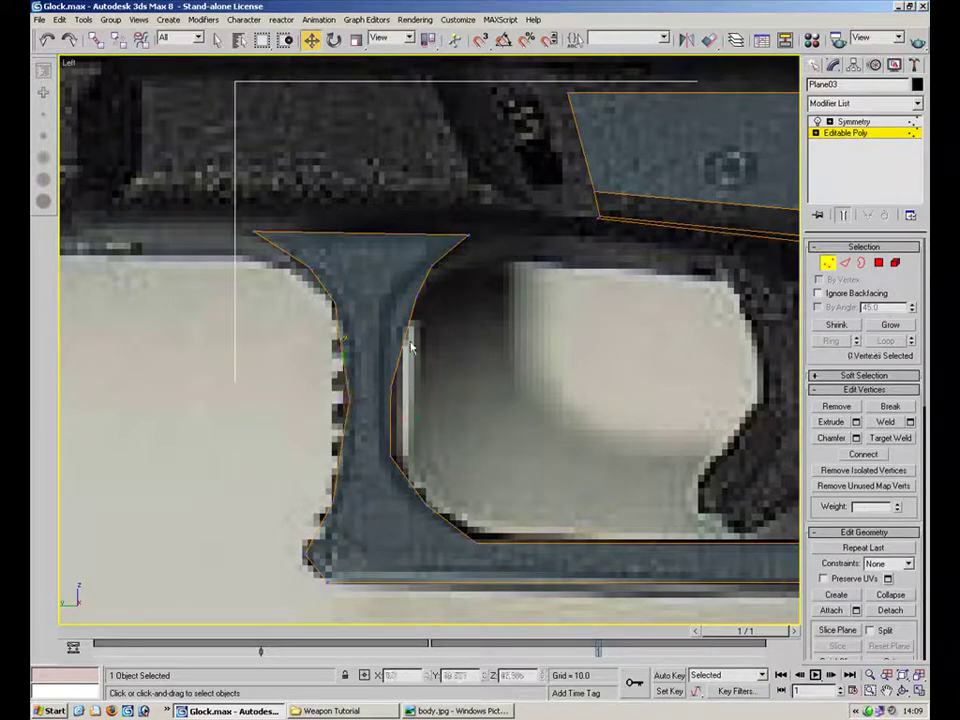
pyautogui.click(345, 495)
pyautogui.click(398, 458)
pyautogui.click(458, 369)
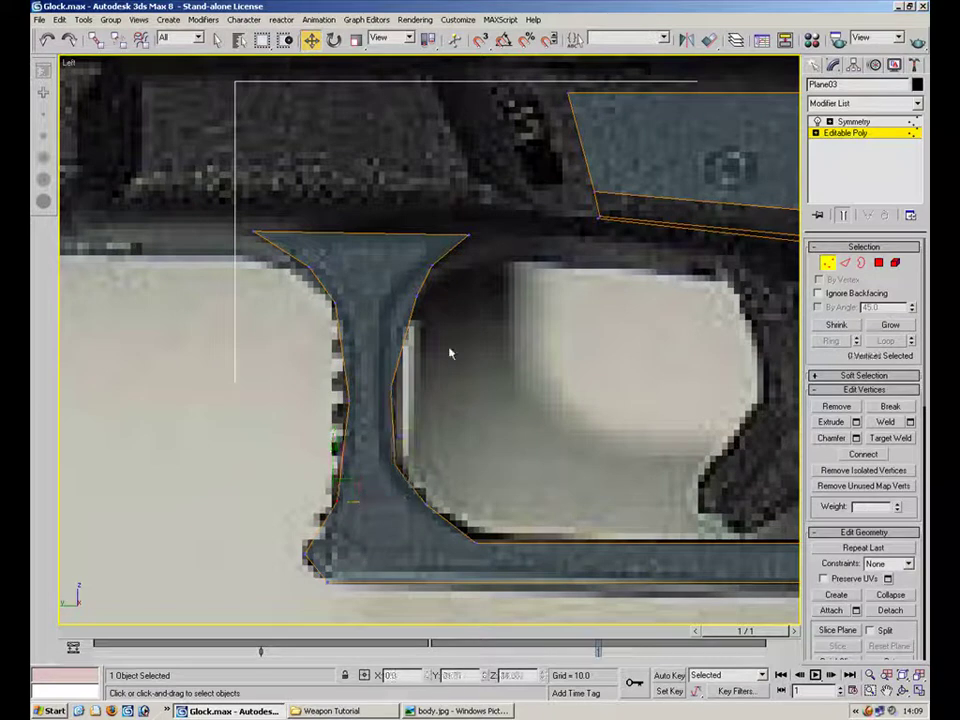
# Shift the two upper inner vertices of the front section to smooth the curve below the flared top.
pyautogui.click(418, 296)
pyautogui.moveTo(435, 283); pyautogui.dragTo(417, 305)
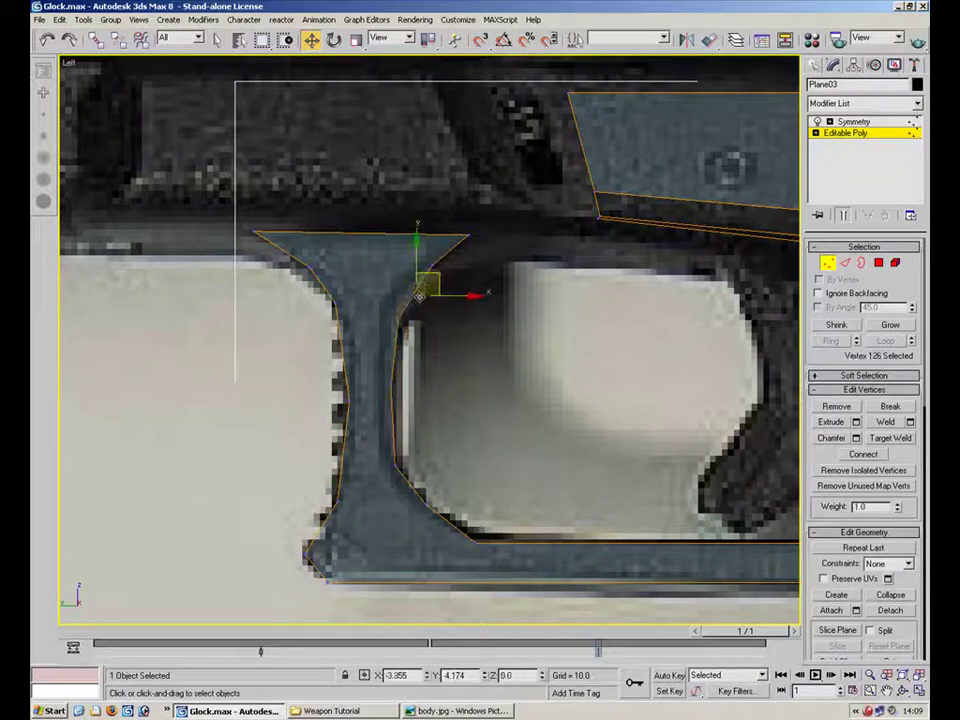
pyautogui.click(469, 260)
pyautogui.click(430, 268)
pyautogui.moveTo(455, 255); pyautogui.dragTo(451, 259)
pyautogui.click(543, 263)
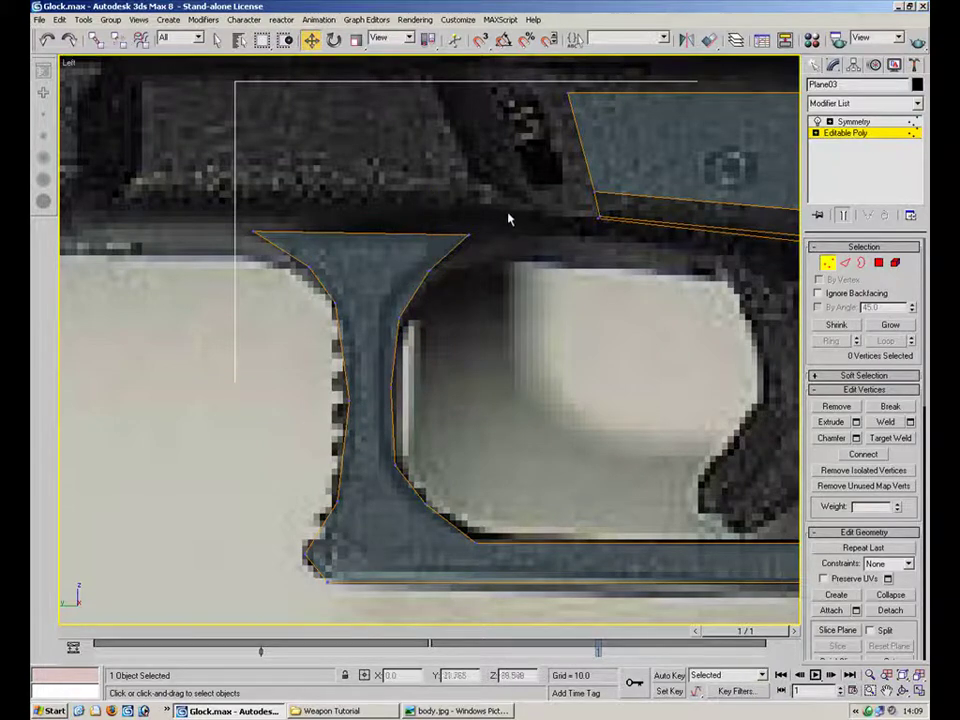
# Level the flared top by setting its front vertex to the rear vertex's Z value of 65.846.
pyautogui.click(469, 236)
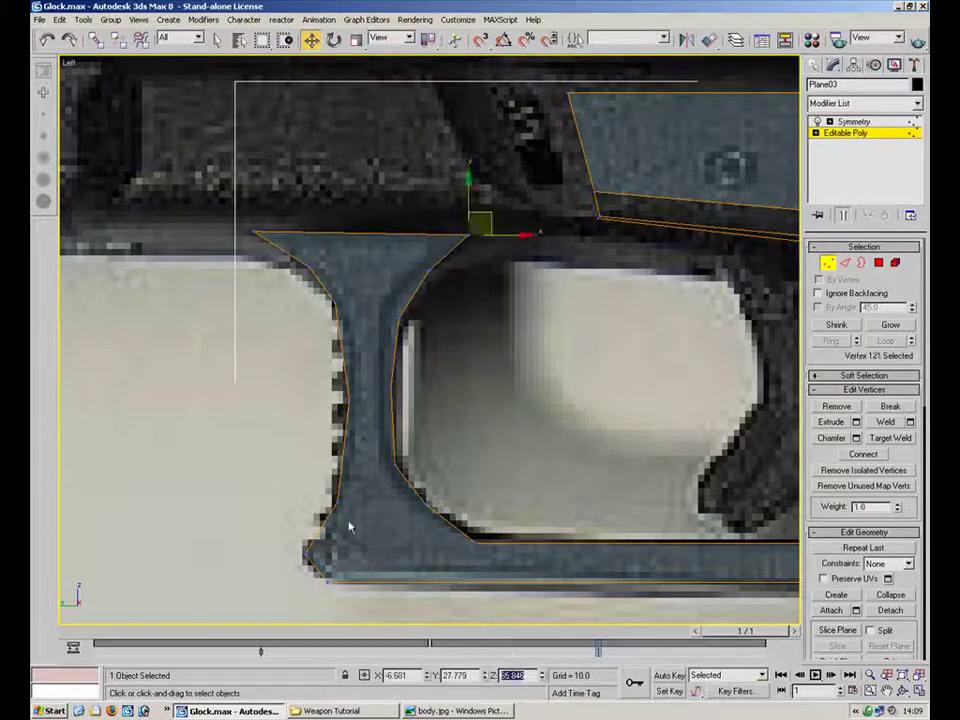
pyautogui.click(256, 233)
pyautogui.moveTo(527, 676); pyautogui.dragTo(395, 651)
pyautogui.write('65.846')
pyautogui.press('Return')
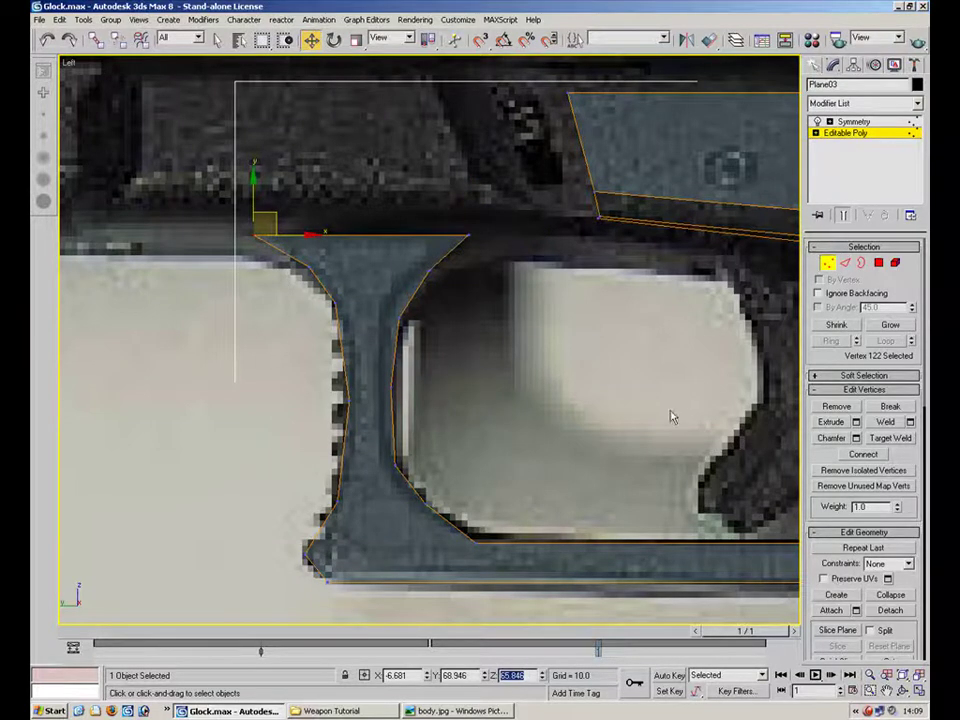
# In the perspective view, select the outer edges along the guard's underside from the front strap to the bottom bar's front end.
pyautogui.scroll(-3, 549, 339)
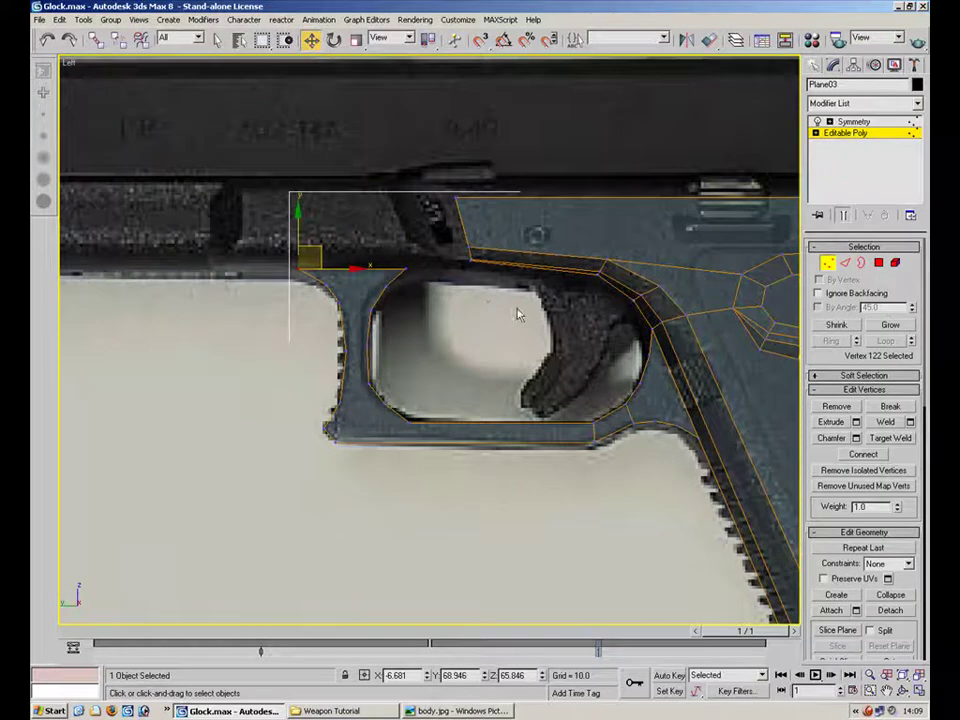
pyautogui.click(919, 691)
pyautogui.moveTo(581, 497); pyautogui.dragTo(560, 454, button='middle')
pyautogui.click(917, 691)
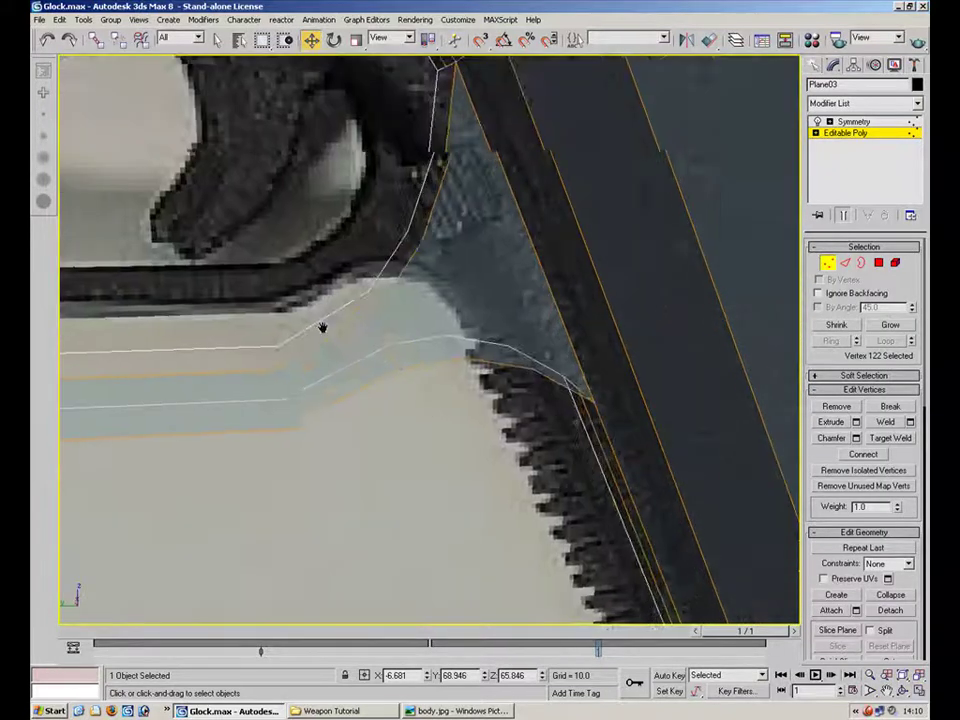
pyautogui.moveTo(311, 330); pyautogui.dragTo(694, 360, button='middle')
pyautogui.scroll(-2, 367, 348)
pyautogui.keyDown('alt'); pyautogui.moveTo(367, 348); pyautogui.dragTo(305, 245, button='middle'); pyautogui.keyUp('alt')
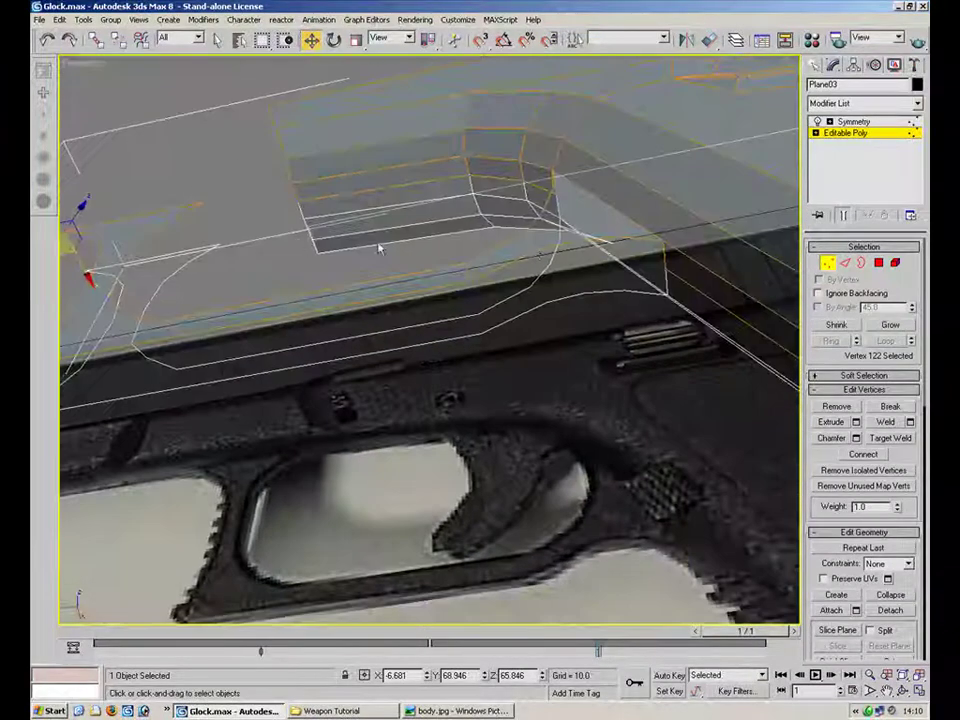
pyautogui.press('2')
pyautogui.click(619, 241)
pyautogui.keyDown('ctrl'); pyautogui.click(571, 246); pyautogui.keyUp('ctrl')
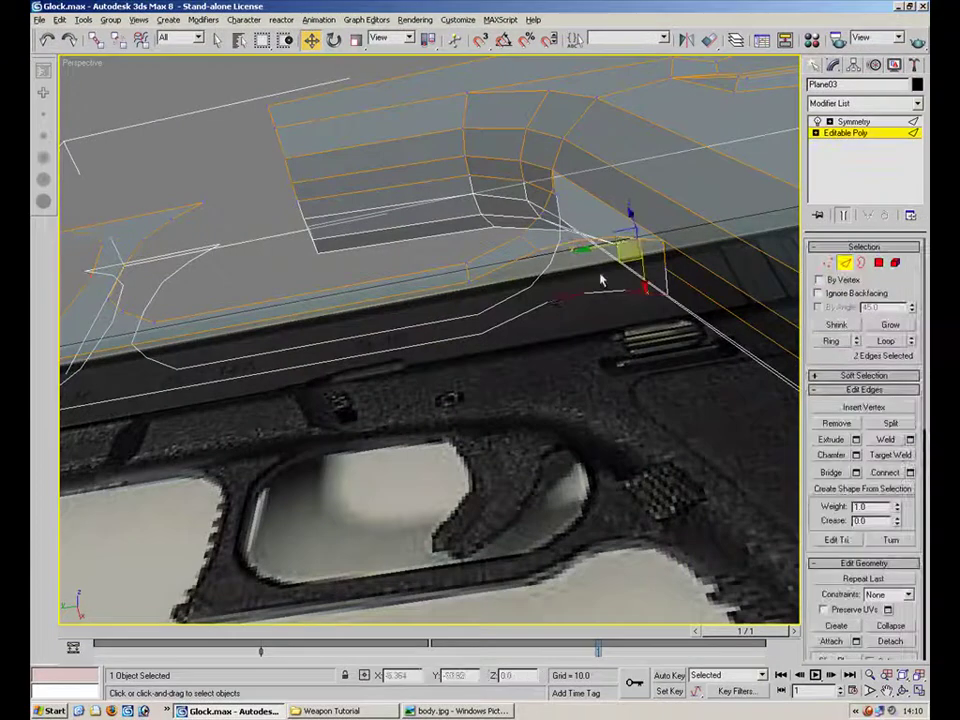
pyautogui.keyDown('alt'); pyautogui.moveTo(598, 353); pyautogui.dragTo(543, 334, button='middle'); pyautogui.keyUp('alt')
pyautogui.keyDown('ctrl'); pyautogui.click(588, 366); pyautogui.keyUp('ctrl')
pyautogui.keyDown('ctrl'); pyautogui.click(498, 397); pyautogui.keyUp('ctrl')
pyautogui.keyDown('ctrl'); pyautogui.click(431, 400); pyautogui.keyUp('ctrl')
pyautogui.keyDown('alt'); pyautogui.moveTo(429, 398); pyautogui.dragTo(367, 459, button='middle'); pyautogui.keyUp('alt')
# Add the front face, flared top sides, inner curve and rear curve edges of the trigger guard to the edge selection.
pyautogui.keyDown('ctrl'); pyautogui.click(373, 446); pyautogui.keyUp('ctrl')
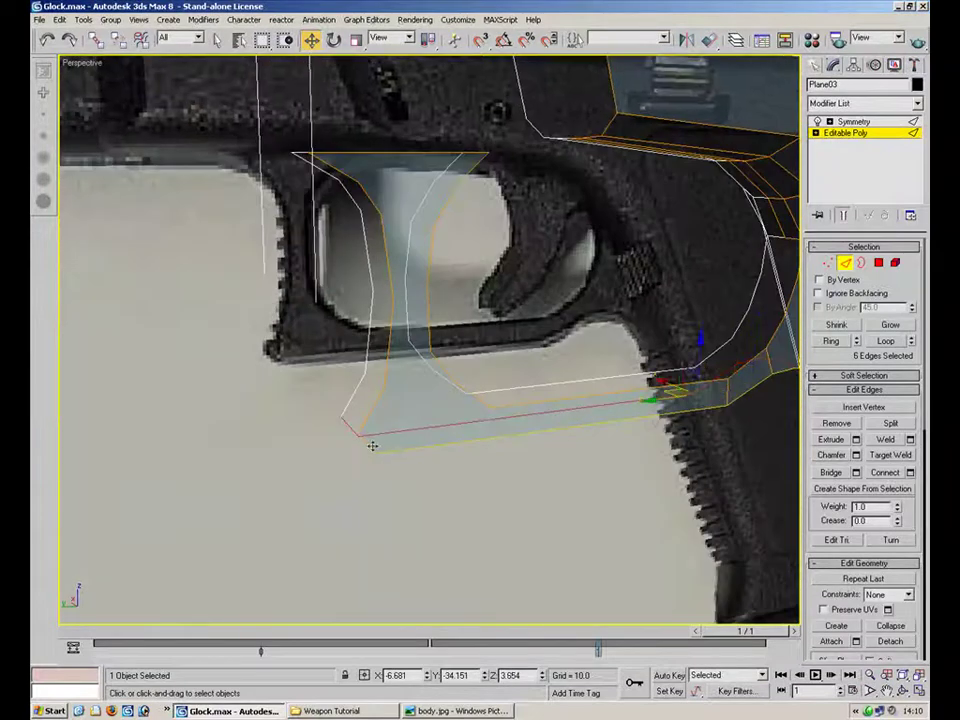
pyautogui.keyDown('ctrl'); pyautogui.click(376, 405); pyautogui.keyUp('ctrl')
pyautogui.keyDown('ctrl'); pyautogui.click(388, 364); pyautogui.keyUp('ctrl')
pyautogui.keyDown('ctrl'); pyautogui.click(390, 289); pyautogui.keyUp('ctrl')
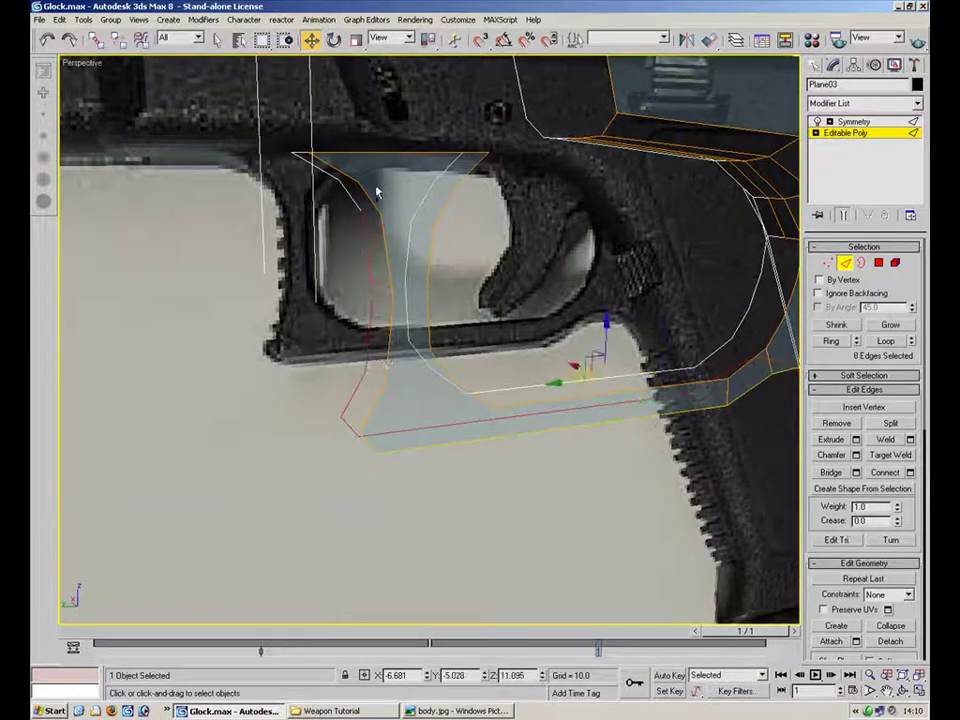
pyautogui.keyDown('ctrl'); pyautogui.click(356, 183); pyautogui.keyUp('ctrl')
pyautogui.keyDown('ctrl'); pyautogui.click(463, 196); pyautogui.keyUp('ctrl')
pyautogui.keyDown('ctrl'); pyautogui.click(418, 232); pyautogui.keyUp('ctrl')
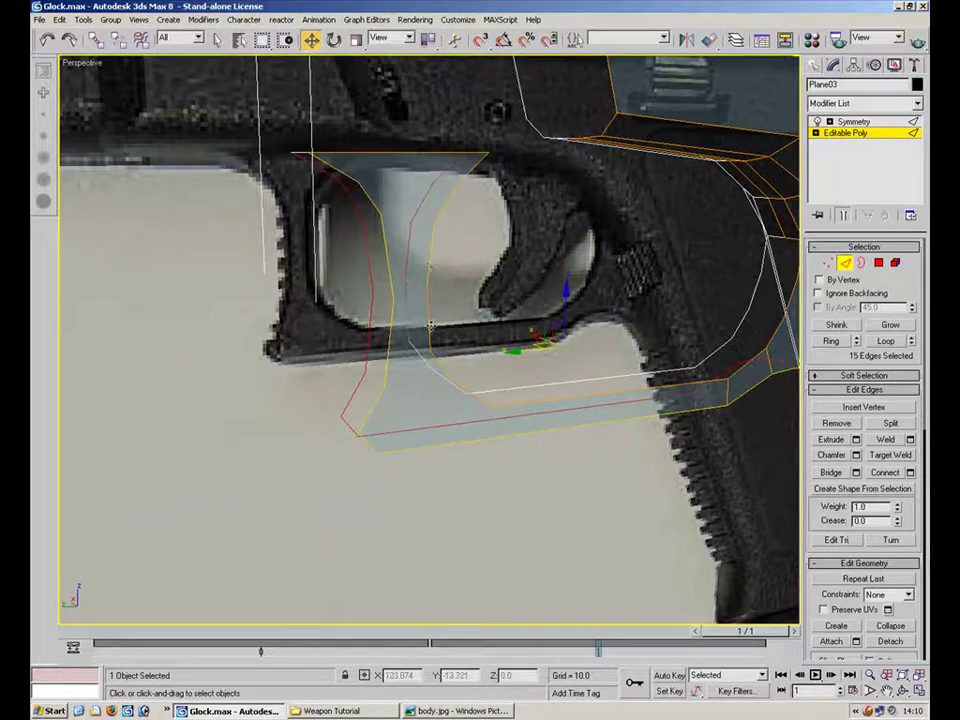
pyautogui.keyDown('ctrl'); pyautogui.click(553, 399); pyautogui.keyUp('ctrl')
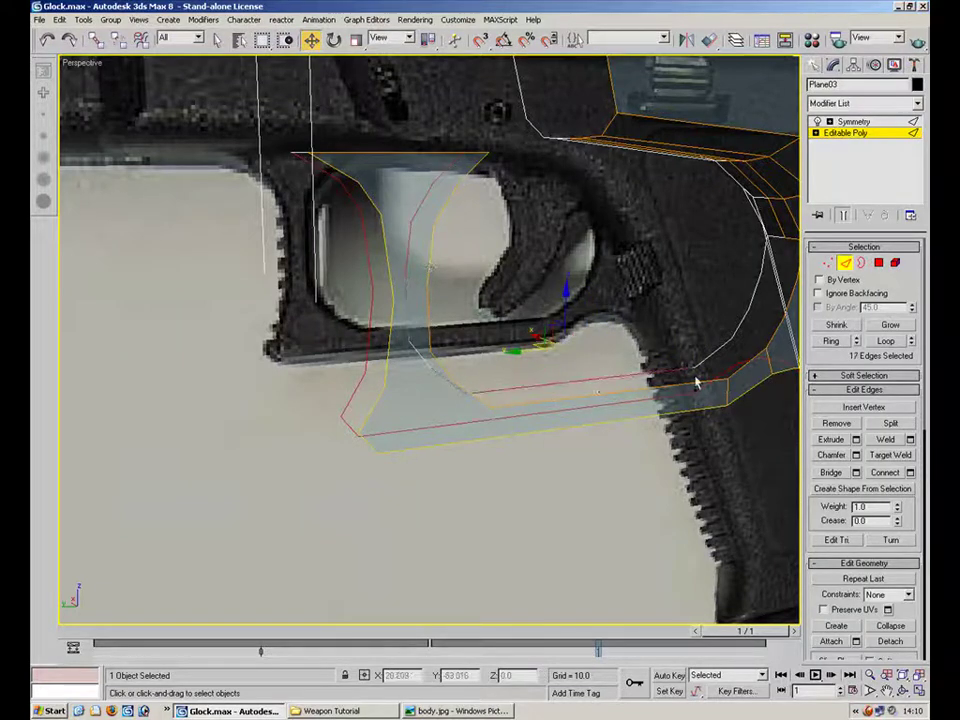
pyautogui.keyDown('ctrl'); pyautogui.click(739, 366); pyautogui.keyUp('ctrl')
pyautogui.moveTo(753, 294); pyautogui.dragTo(622, 330, button='middle')
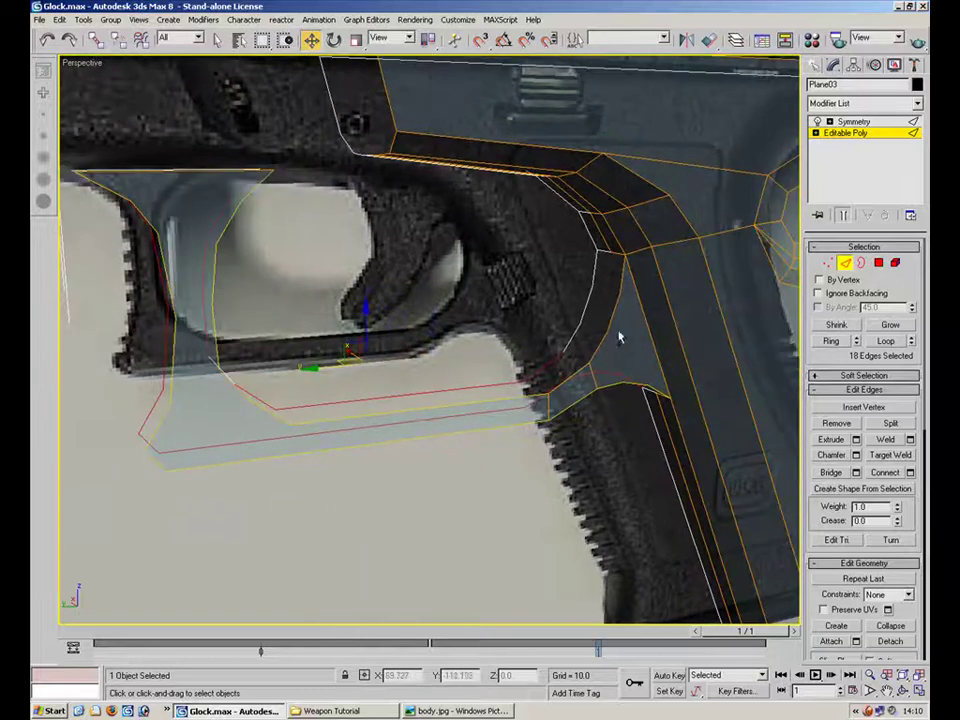
pyautogui.keyDown('ctrl'); pyautogui.click(613, 317); pyautogui.keyUp('ctrl')
pyautogui.keyDown('ctrl'); pyautogui.click(619, 286); pyautogui.keyUp('ctrl')
pyautogui.keyDown('alt'); pyautogui.moveTo(508, 345); pyautogui.dragTo(491, 322, button='middle'); pyautogui.keyUp('alt')
pyautogui.keyDown('shift'); pyautogui.moveTo(479, 300); pyautogui.dragTo(449, 286); pyautogui.keyUp('shift')
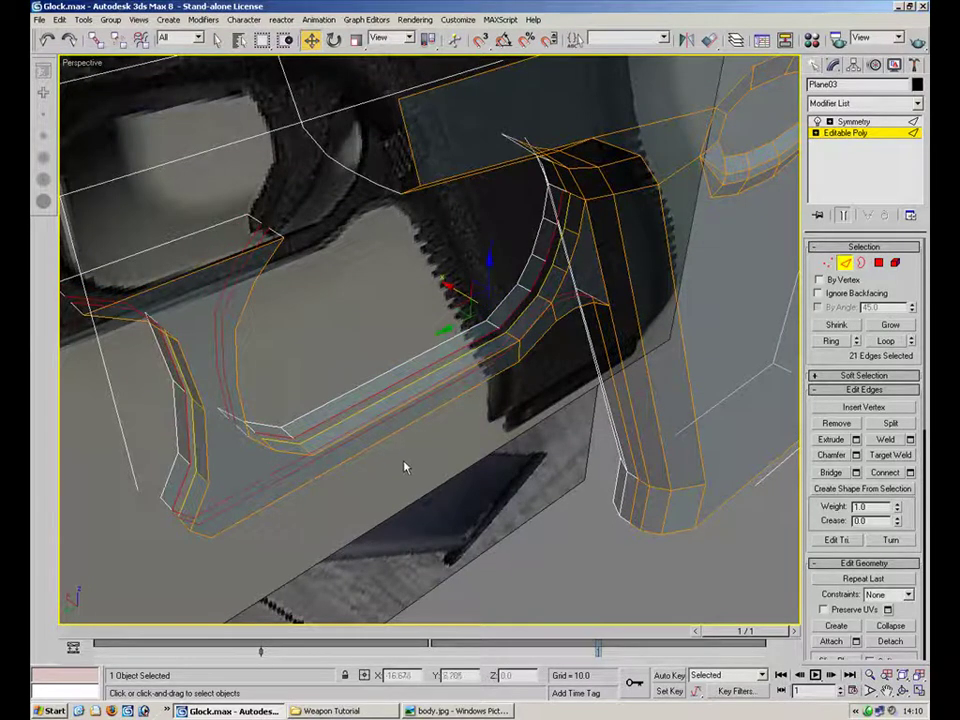
pyautogui.keyDown('shift'); pyautogui.moveTo(454, 294); pyautogui.dragTo(450, 292); pyautogui.keyUp('shift')
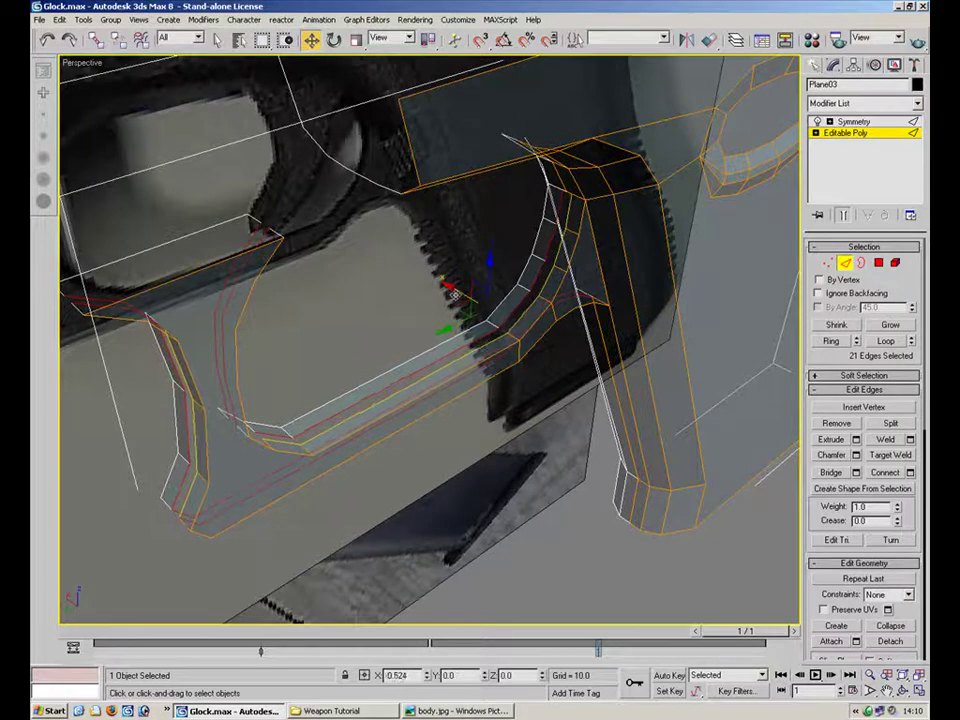
pyautogui.press('1')
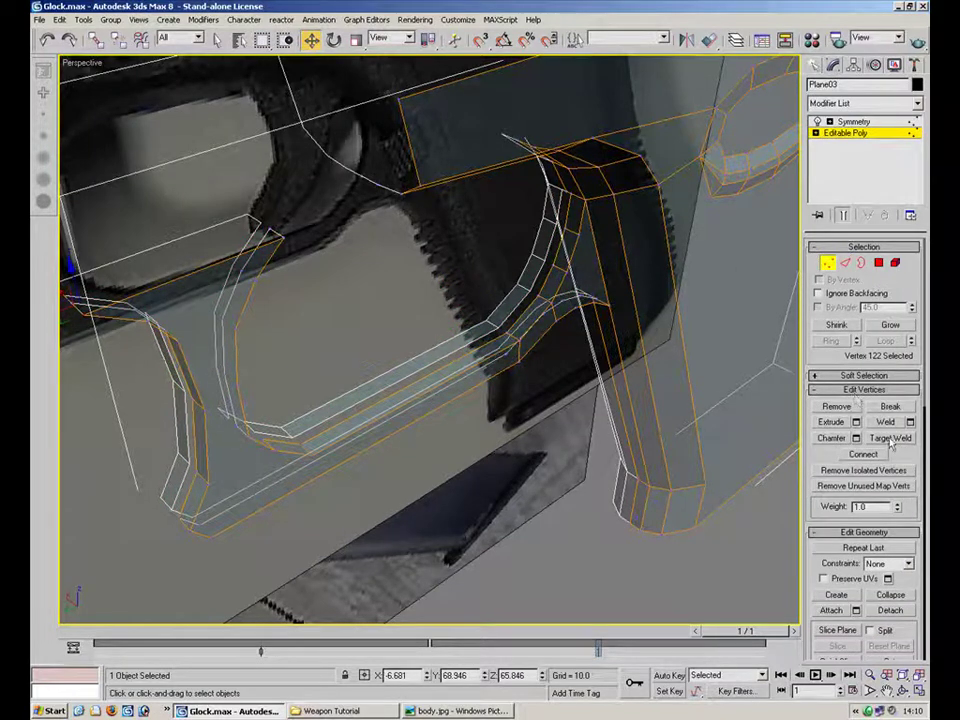
pyautogui.hotkey('ctrl', 'z')
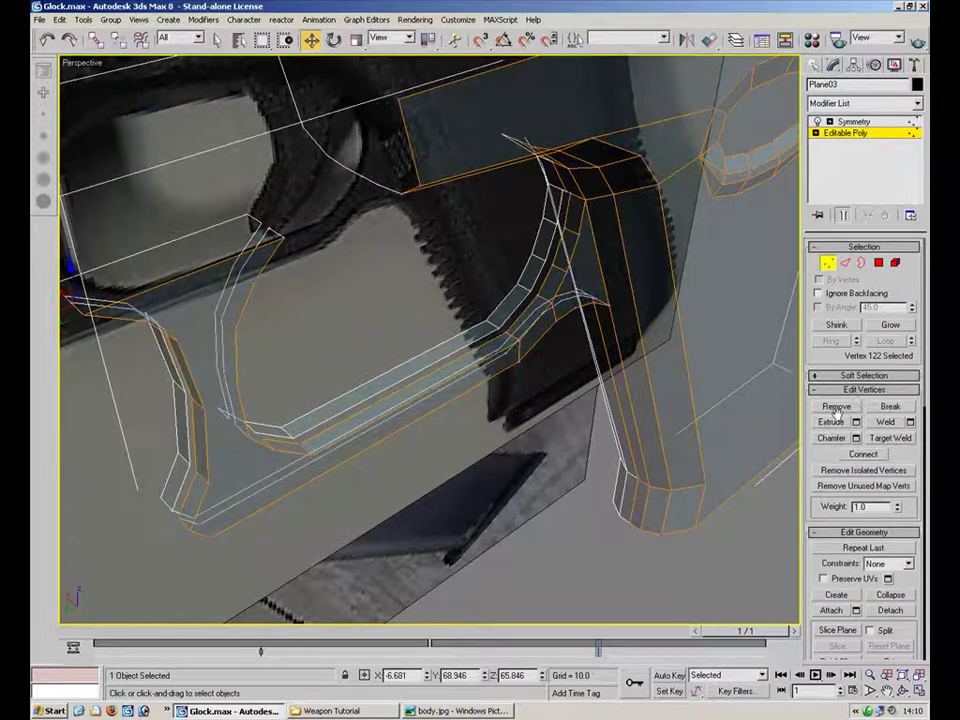
pyautogui.hotkey('ctrl', 'z')
pyautogui.click(846, 262)
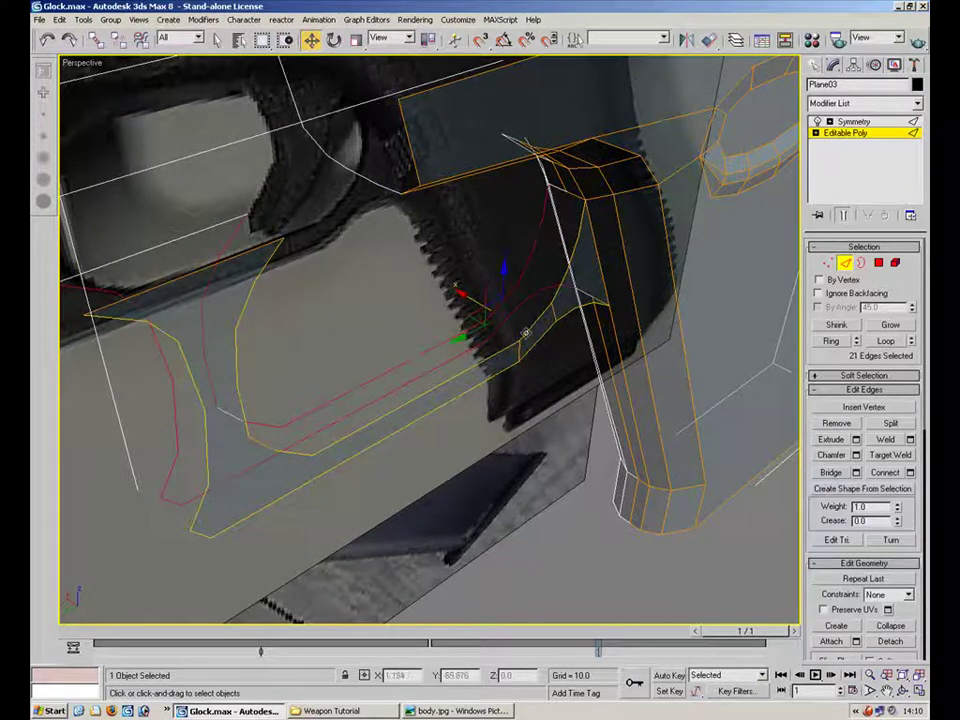
# Add the missing edge on the guard's lower inner curve to the selection and extrude the selected border edges inward along X.
pyautogui.moveTo(457, 316); pyautogui.dragTo(270, 447)
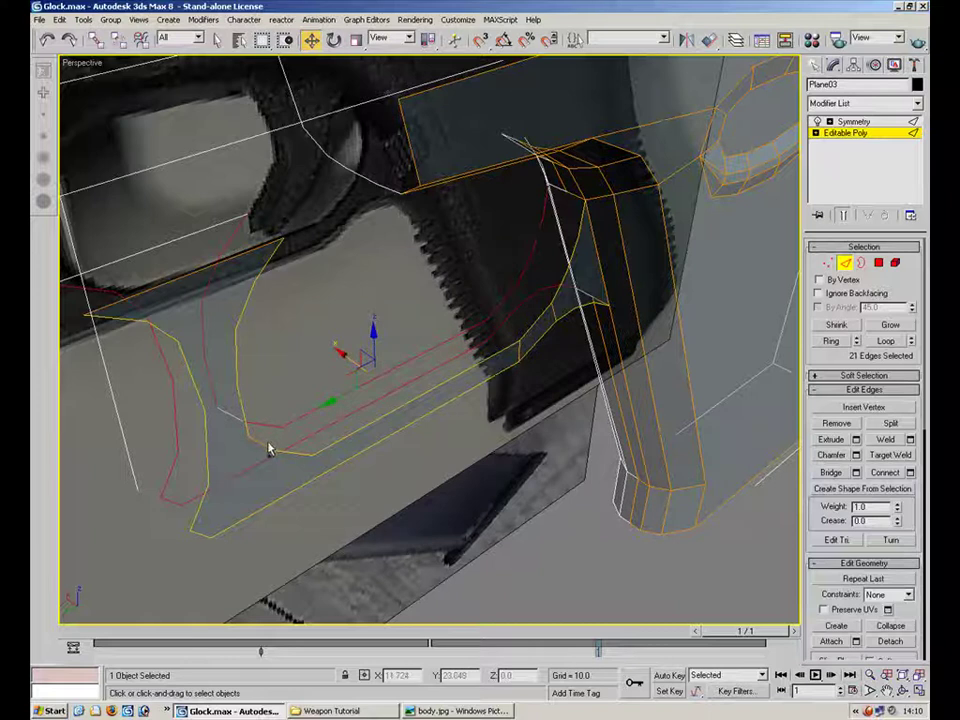
pyautogui.keyDown('shift'); pyautogui.moveTo(349, 355); pyautogui.dragTo(339, 349); pyautogui.keyUp('shift')
pyautogui.keyDown('alt'); pyautogui.moveTo(257, 426); pyautogui.dragTo(325, 389, button='middle'); pyautogui.keyUp('alt')
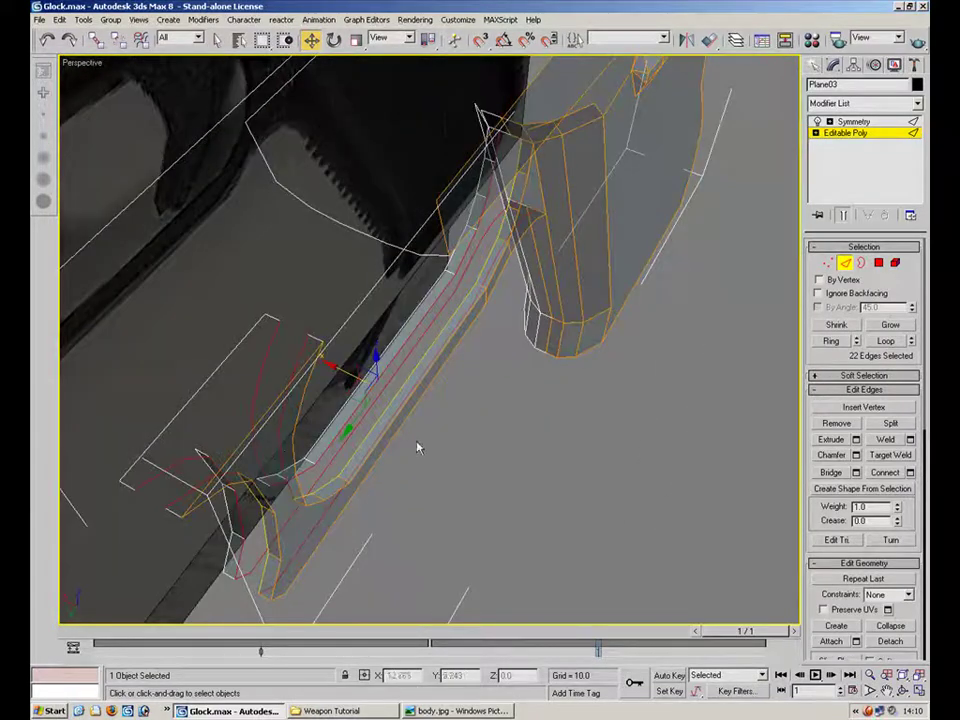
pyautogui.keyDown('alt'); pyautogui.moveTo(421, 505); pyautogui.dragTo(441, 386, button='middle'); pyautogui.keyUp('alt')
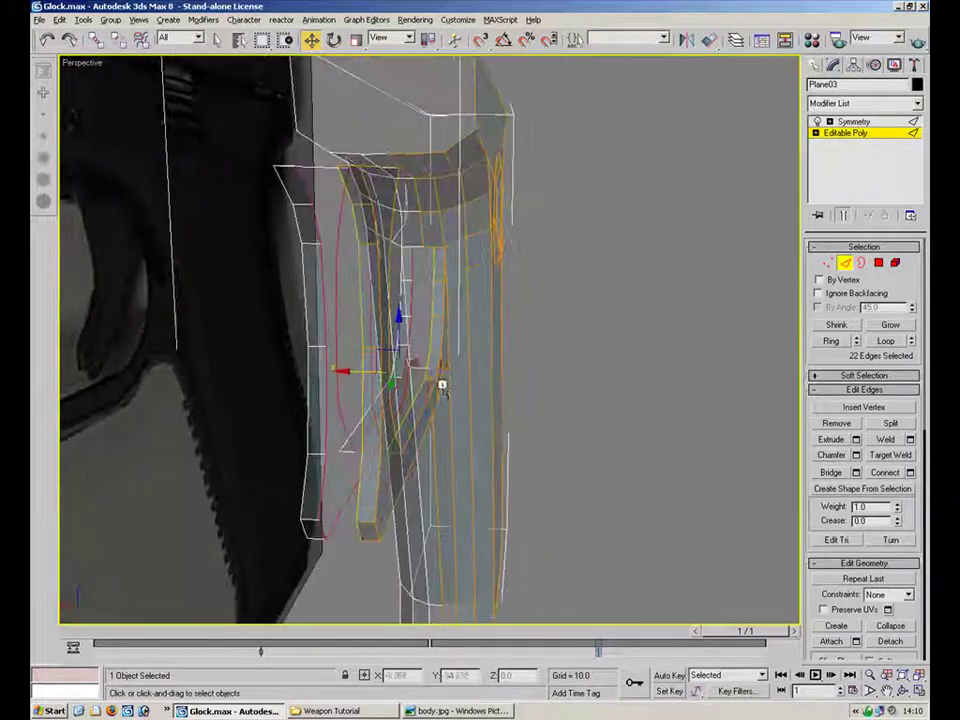
# Select the extruded strip's inner vertices along the front face and flared top of the trigger guard.
pyautogui.press('1')
pyautogui.keyDown('alt'); pyautogui.moveTo(424, 265); pyautogui.dragTo(398, 336, button='middle'); pyautogui.keyUp('alt')
pyautogui.keyDown('alt'); pyautogui.moveTo(365, 295); pyautogui.dragTo(381, 318, button='middle'); pyautogui.keyUp('alt')
pyautogui.click(376, 292)
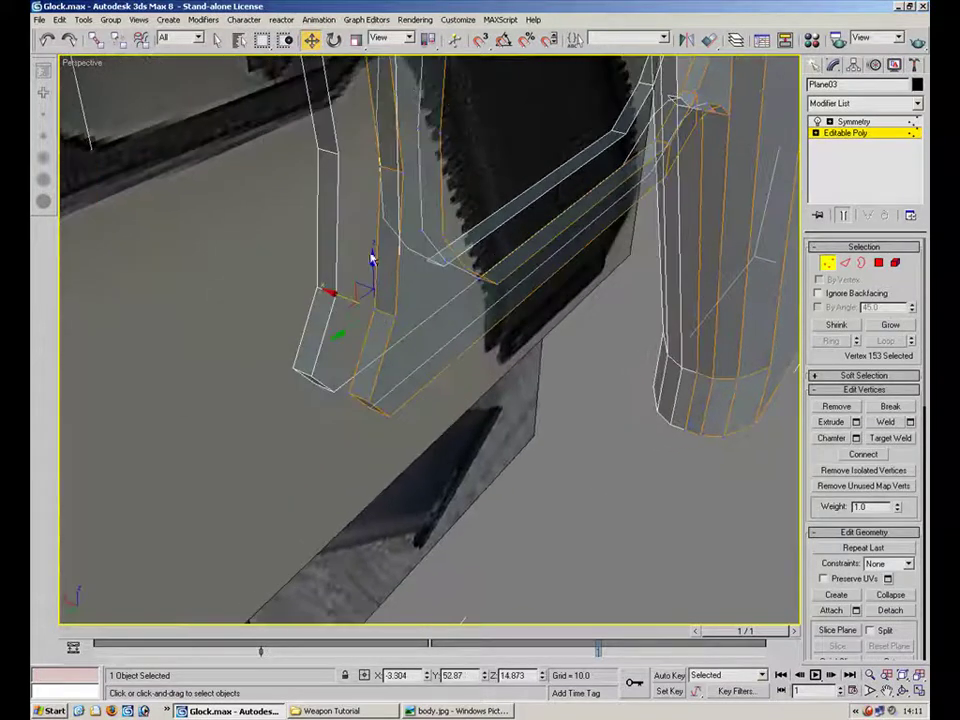
pyautogui.keyDown('ctrl'); pyautogui.click(390, 177); pyautogui.keyUp('ctrl')
pyautogui.keyDown('alt'); pyautogui.moveTo(390, 177); pyautogui.dragTo(460, 283, button='middle'); pyautogui.keyUp('alt')
pyautogui.keyDown('ctrl'); pyautogui.click(399, 244); pyautogui.keyUp('ctrl')
pyautogui.keyDown('alt'); pyautogui.moveTo(399, 244); pyautogui.dragTo(446, 226, button='middle'); pyautogui.keyUp('alt')
pyautogui.keyDown('ctrl'); pyautogui.click(435, 206); pyautogui.keyUp('ctrl')
pyautogui.keyDown('ctrl'); pyautogui.click(373, 152); pyautogui.keyUp('ctrl')
pyautogui.keyDown('alt'); pyautogui.moveTo(373, 152); pyautogui.dragTo(420, 408, button='middle'); pyautogui.keyUp('alt')
pyautogui.keyDown('ctrl'); pyautogui.click(410, 430); pyautogui.keyUp('ctrl')
pyautogui.keyDown('ctrl'); pyautogui.click(437, 461); pyautogui.keyUp('ctrl')
pyautogui.keyDown('alt'); pyautogui.moveTo(437, 461); pyautogui.dragTo(204, 307, button='middle'); pyautogui.keyUp('alt')
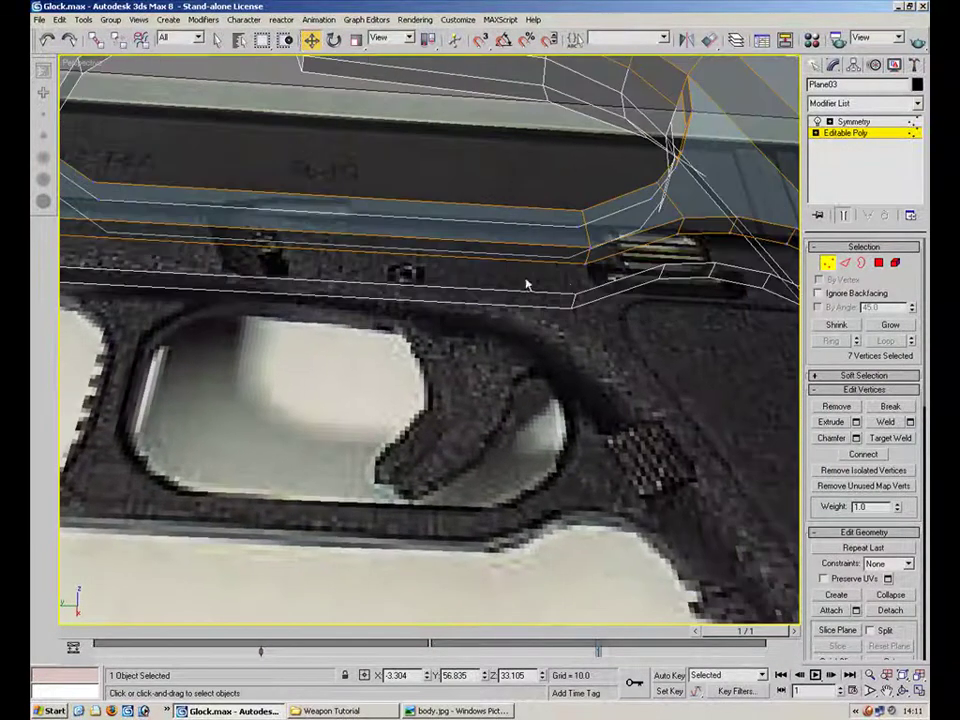
# Add the strip's inner vertices under the guard's rear end and up the rear inner curve to the selection.
pyautogui.keyDown('ctrl'); pyautogui.click(726, 245); pyautogui.keyUp('ctrl')
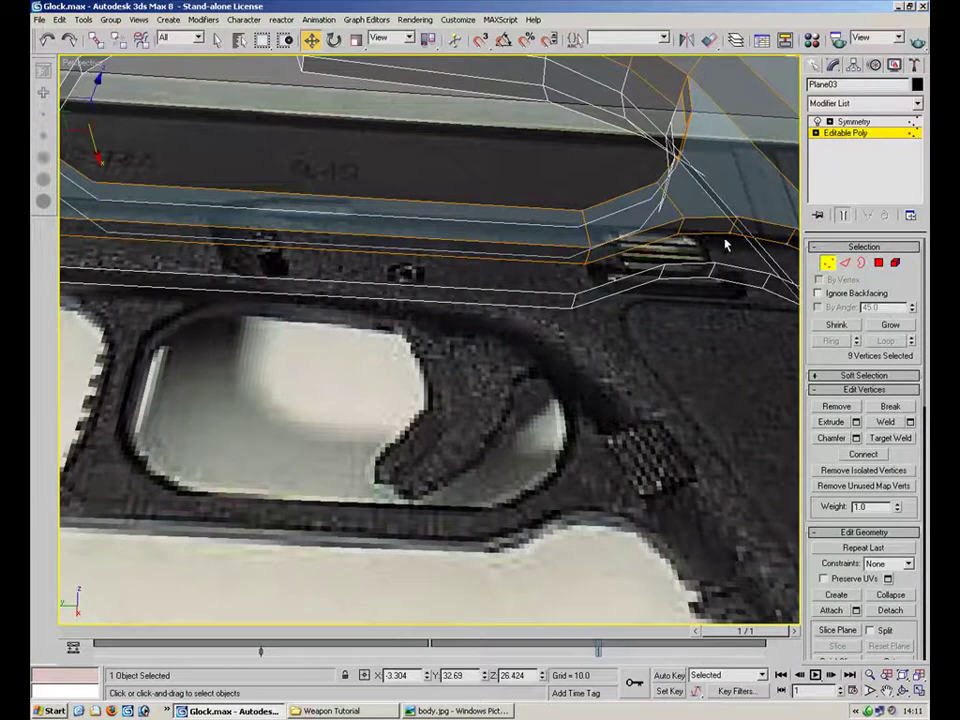
pyautogui.keyDown('ctrl'); pyautogui.click(731, 243); pyautogui.keyUp('ctrl')
pyautogui.keyDown('alt'); pyautogui.moveTo(731, 243); pyautogui.dragTo(569, 343, button='middle'); pyautogui.keyUp('alt')
pyautogui.keyDown('ctrl'); pyautogui.click(673, 241); pyautogui.keyUp('ctrl')
pyautogui.keyDown('ctrl'); pyautogui.click(598, 270); pyautogui.keyUp('ctrl')
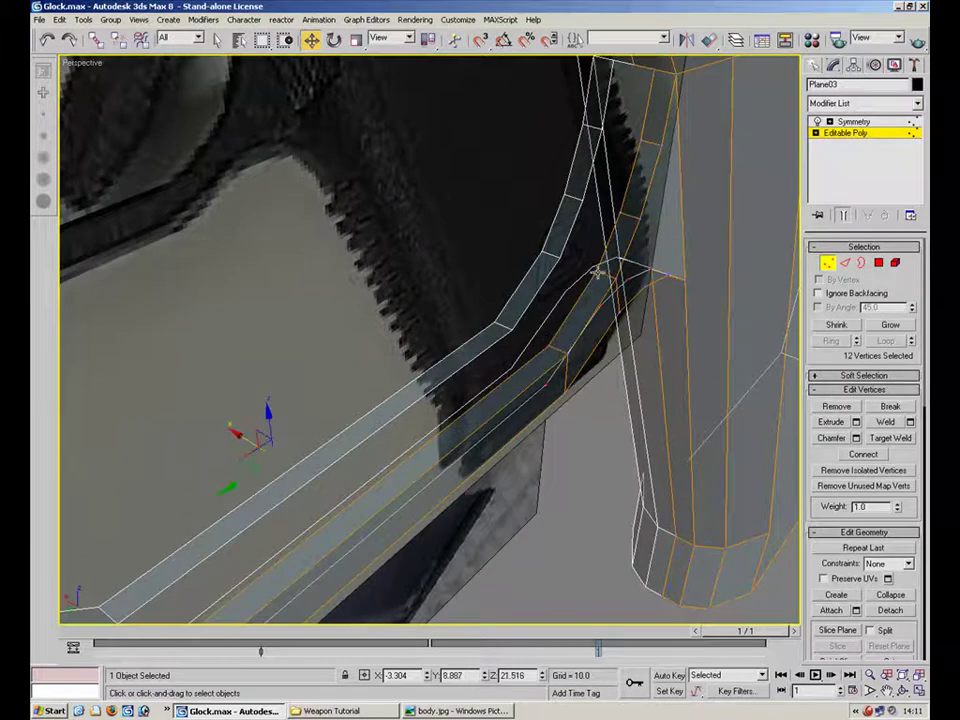
pyautogui.keyDown('ctrl'); pyautogui.click(606, 267); pyautogui.keyUp('ctrl')
pyautogui.keyDown('ctrl'); pyautogui.click(620, 214); pyautogui.keyUp('ctrl')
pyautogui.keyDown('ctrl'); pyautogui.click(640, 140); pyautogui.keyUp('ctrl')
pyautogui.keyDown('alt'); pyautogui.moveTo(640, 138); pyautogui.dragTo(558, 203, button='middle'); pyautogui.keyUp('alt')
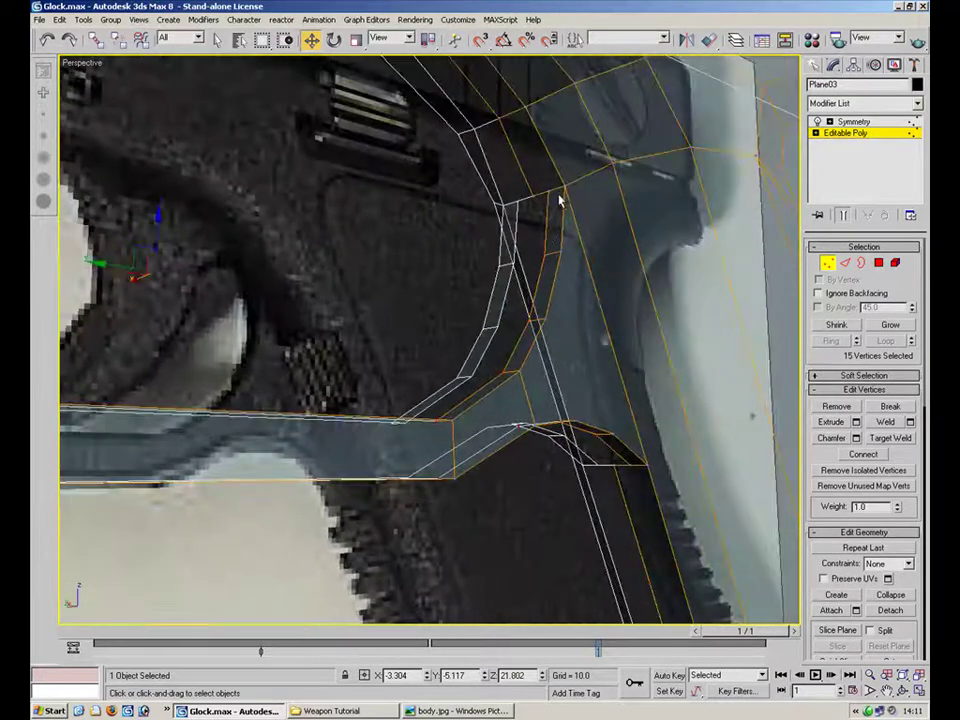
pyautogui.keyDown('ctrl'); pyautogui.click(548, 190); pyautogui.keyUp('ctrl')
# Add the inner curve and remaining flared top vertices to the selection, and set all selected vertices to X 0.
pyautogui.moveTo(303, 255); pyautogui.dragTo(684, 276, button='middle')
pyautogui.keyDown('alt'); pyautogui.moveTo(255, 315); pyautogui.dragTo(447, 397, button='middle'); pyautogui.keyUp('alt')
pyautogui.keyDown('ctrl'); pyautogui.click(438, 401); pyautogui.keyUp('ctrl')
pyautogui.keyDown('ctrl'); pyautogui.click(367, 232); pyautogui.keyUp('ctrl')
pyautogui.keyDown('ctrl'); pyautogui.click(355, 195); pyautogui.keyUp('ctrl')
pyautogui.moveTo(369, 150); pyautogui.dragTo(381, 278, button='middle')
pyautogui.keyDown('ctrl'); pyautogui.click(381, 269); pyautogui.keyUp('ctrl')
pyautogui.keyDown('ctrl'); pyautogui.click(463, 157); pyautogui.keyUp('ctrl')
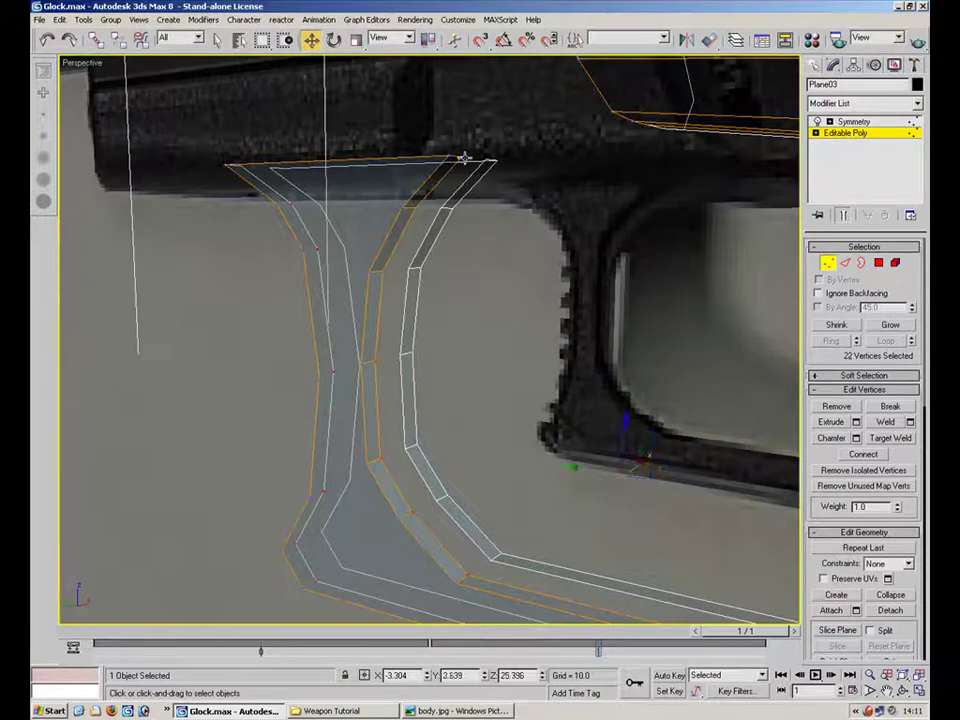
pyautogui.rightClick(427, 677)
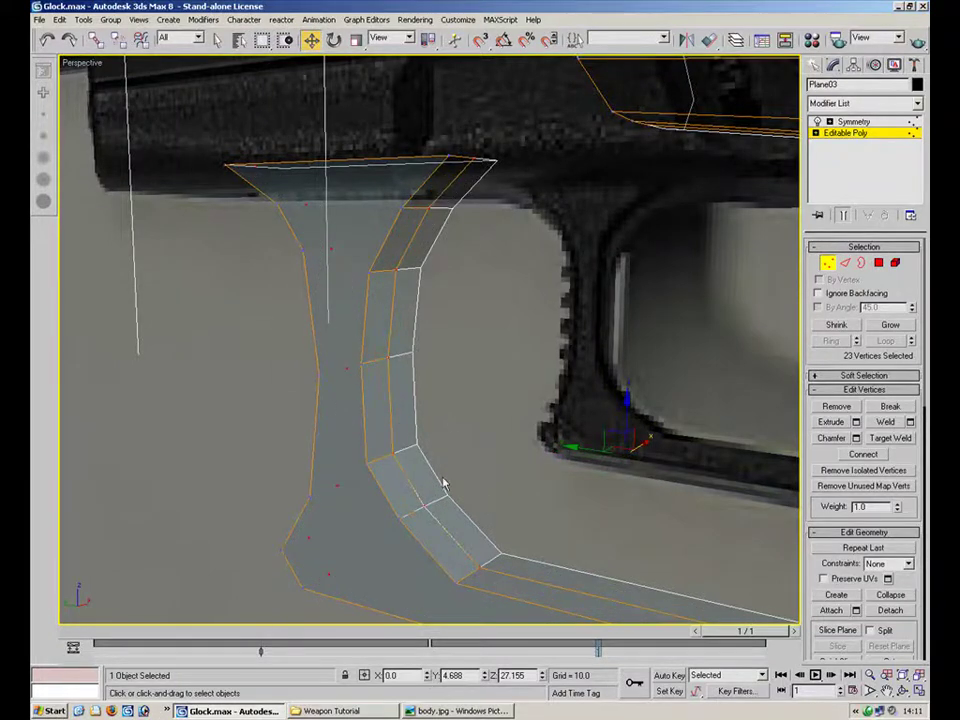
# Slide the strip's end vertex at the top of the rear curve along X, off the overlapping frame vertex.
pyautogui.keyDown('alt'); pyautogui.moveTo(413, 357); pyautogui.dragTo(416, 268, button='middle'); pyautogui.keyUp('alt')
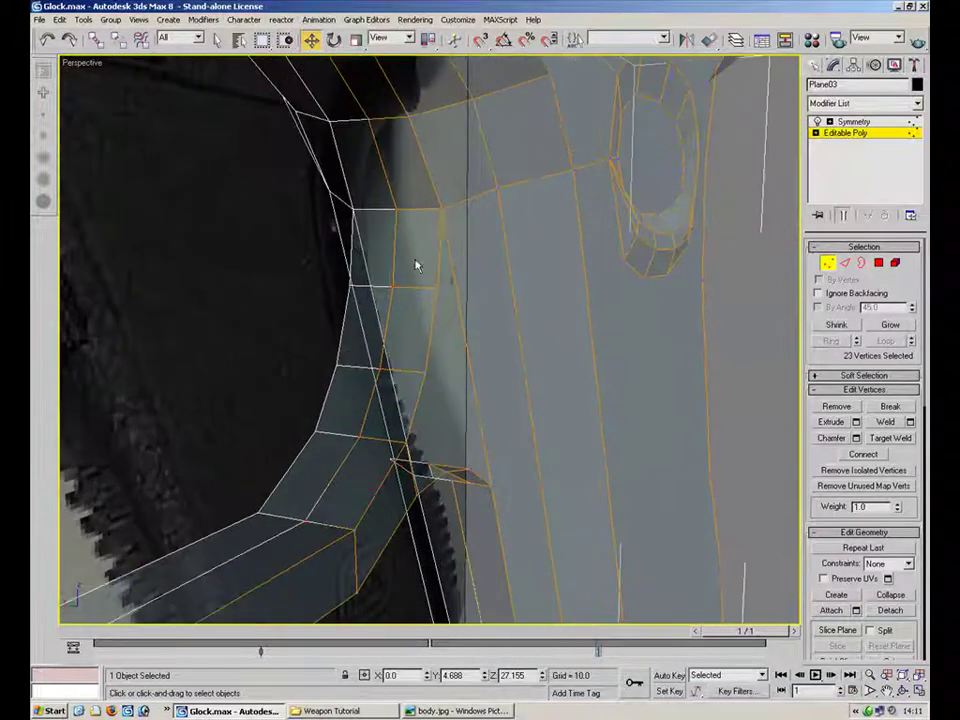
pyautogui.moveTo(395, 228); pyautogui.dragTo(345, 220)
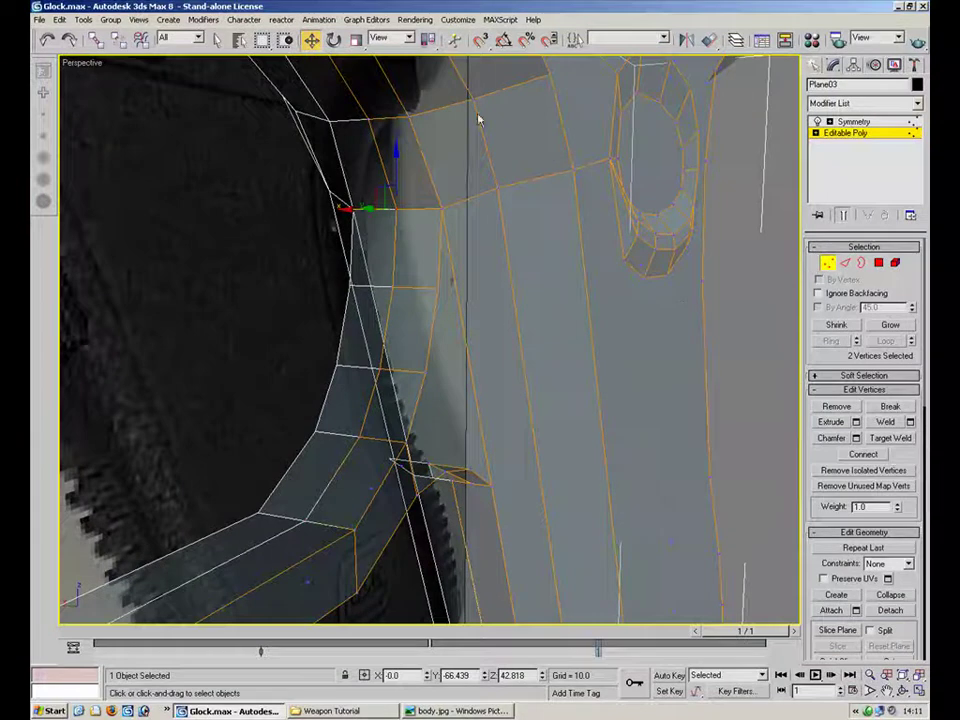
pyautogui.click(392, 228)
pyautogui.moveTo(357, 210); pyautogui.dragTo(380, 209)
# Target weld the displaced strip vertex to the neighbouring frame vertex at the top of the rear curve.
pyautogui.click(886, 439)
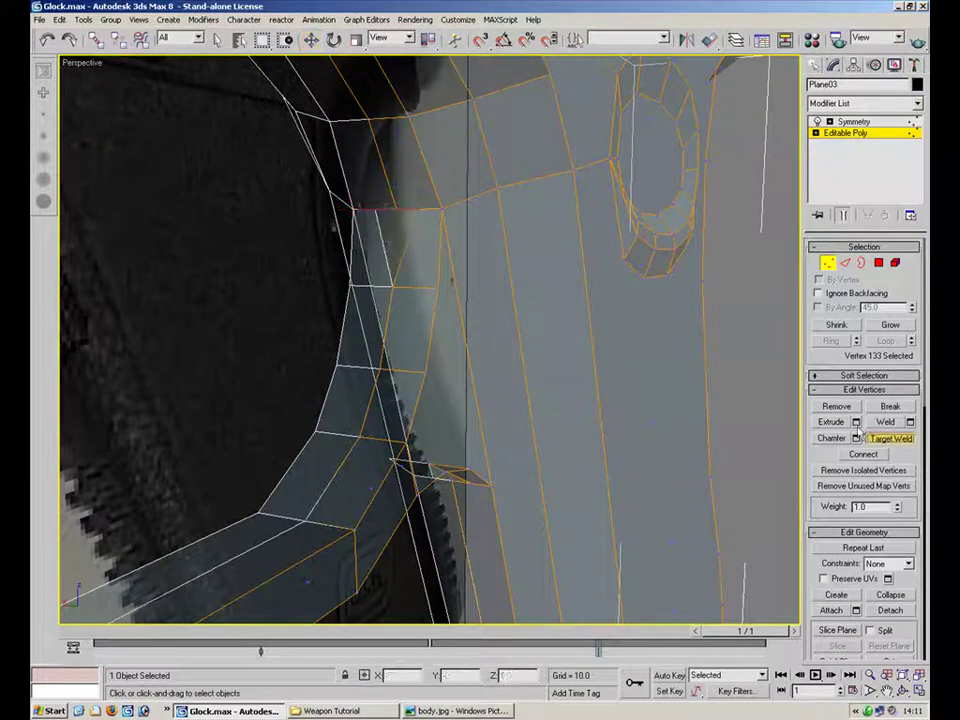
pyautogui.click(401, 209)
pyautogui.keyDown('alt'); pyautogui.moveTo(553, 399); pyautogui.dragTo(486, 193, button='middle'); pyautogui.keyUp('alt')
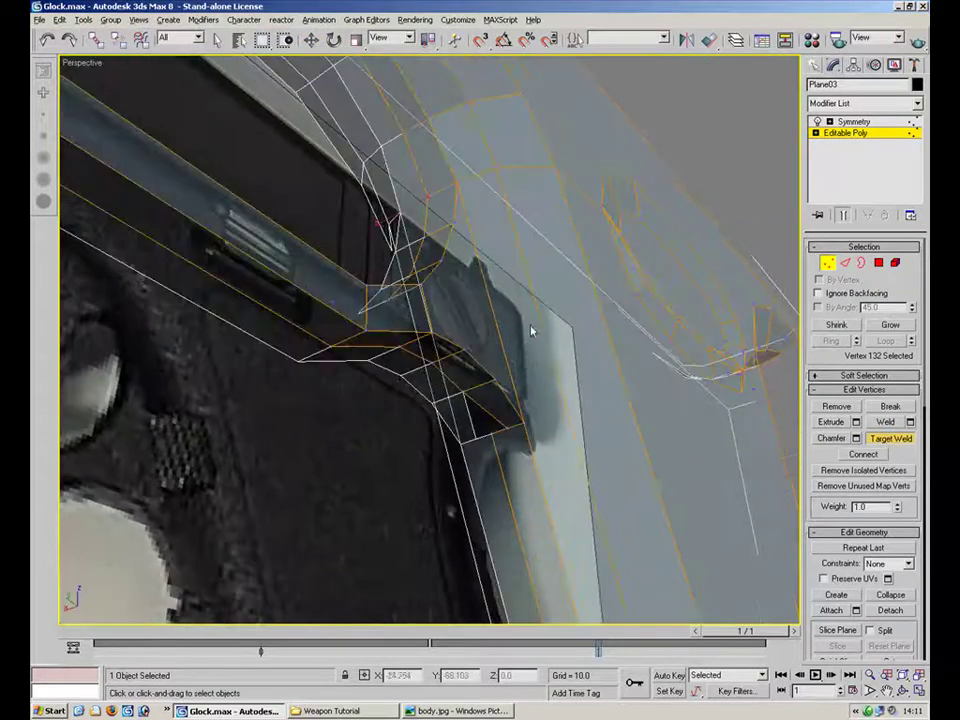
pyautogui.keyDown('alt'); pyautogui.moveTo(467, 386); pyautogui.dragTo(660, 180, button='middle'); pyautogui.keyUp('alt')
pyautogui.scroll(4, 465, 364)
pyautogui.press('w')
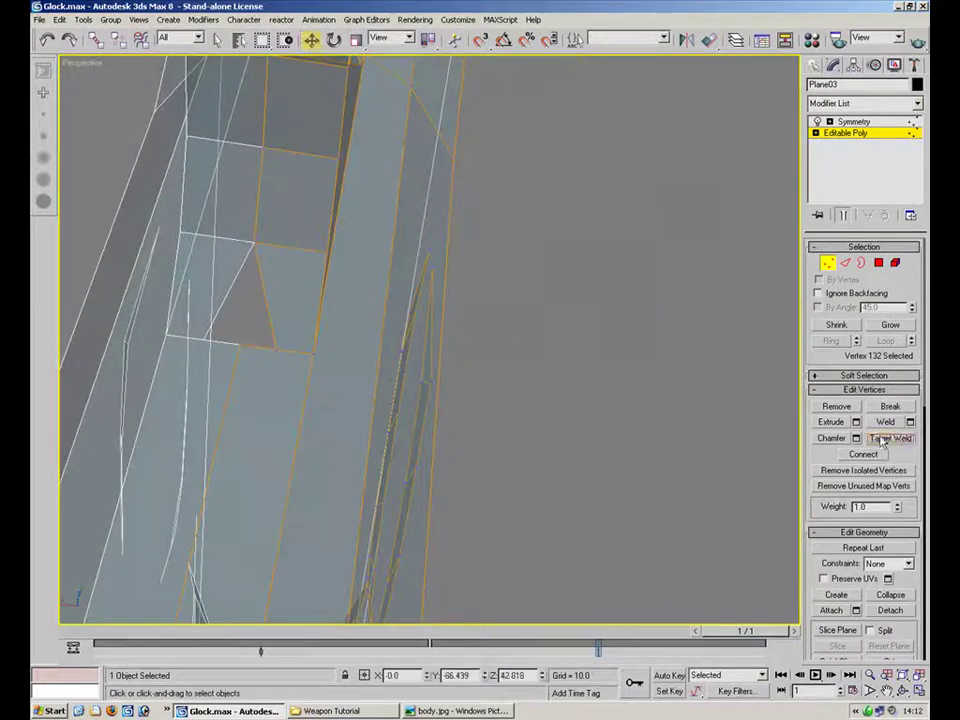
pyautogui.click(893, 441)
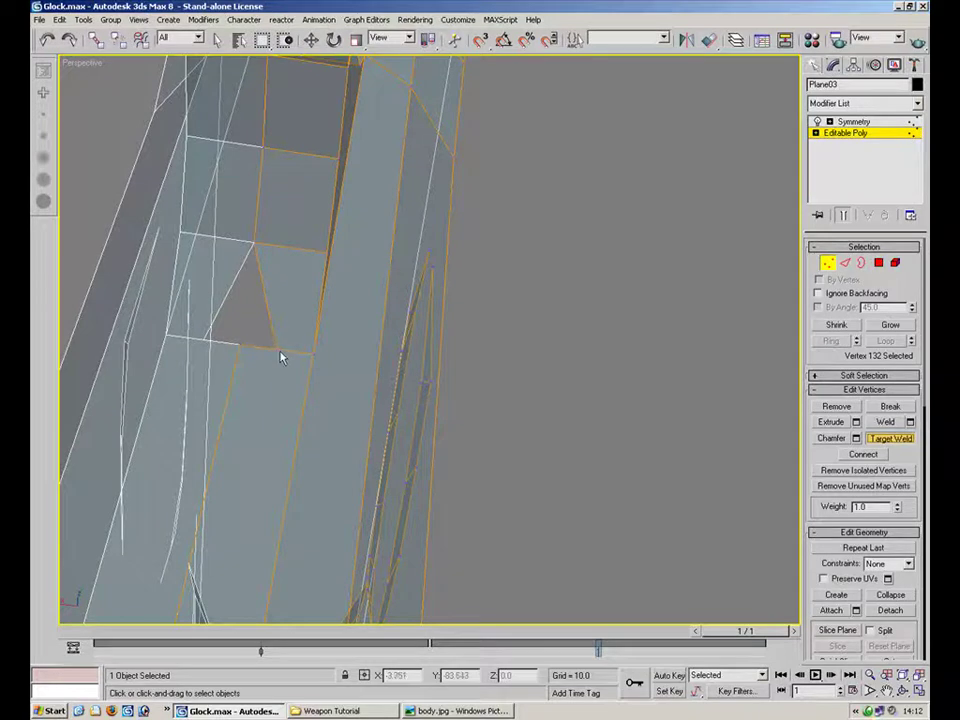
pyautogui.click(242, 344)
pyautogui.keyDown('alt'); pyautogui.moveTo(386, 285); pyautogui.dragTo(339, 343, button='middle'); pyautogui.keyUp('alt')
pyautogui.keyDown('alt'); pyautogui.moveTo(415, 399); pyautogui.dragTo(284, 272, button='middle'); pyautogui.keyUp('alt')
# Select the four centre edges along the guard's underside and lower them to about Z 2.8 to round the bottom.
pyautogui.click(845, 262)
pyautogui.press('w')
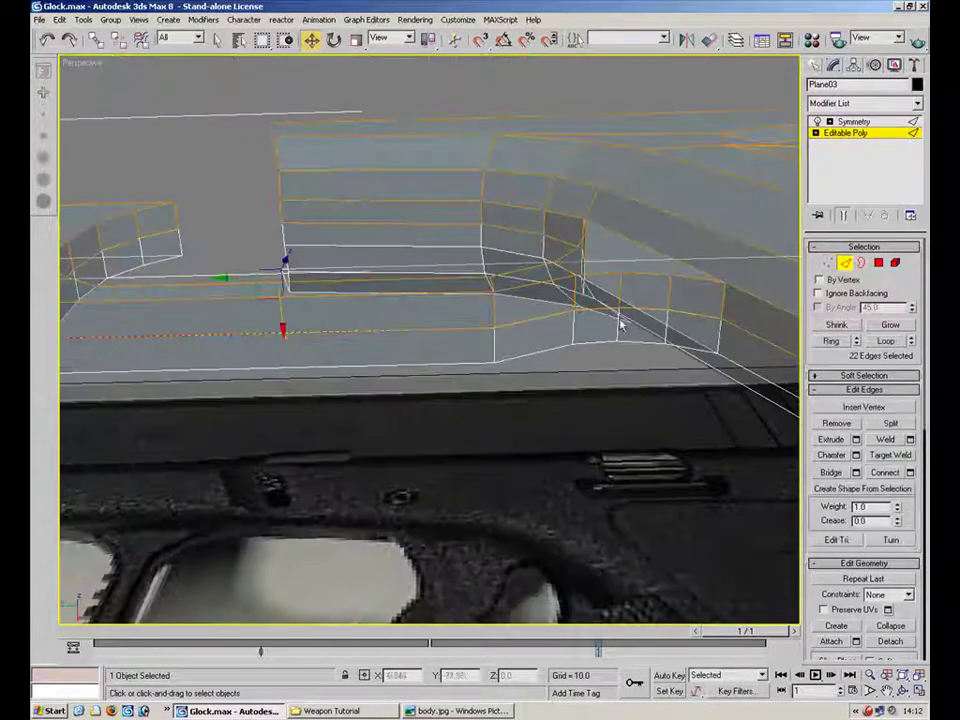
pyautogui.keyDown('alt'); pyautogui.moveTo(345, 332); pyautogui.dragTo(343, 398, button='middle'); pyautogui.keyUp('alt')
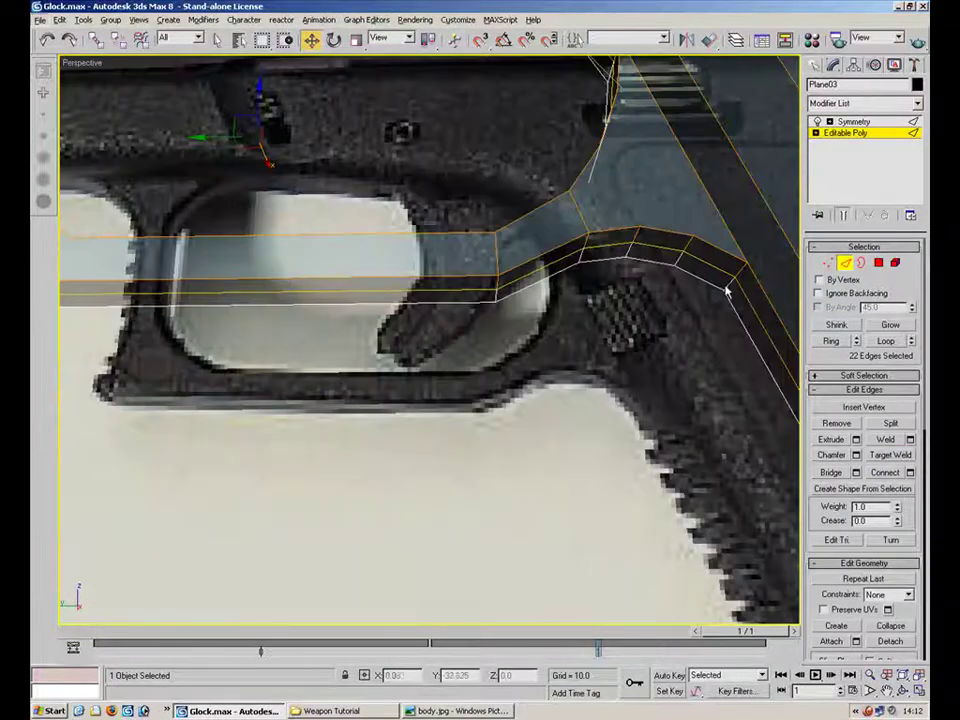
pyautogui.click(686, 262)
pyautogui.keyDown('ctrl'); pyautogui.click(656, 248); pyautogui.keyUp('ctrl')
pyautogui.keyDown('ctrl'); pyautogui.click(597, 246); pyautogui.keyUp('ctrl')
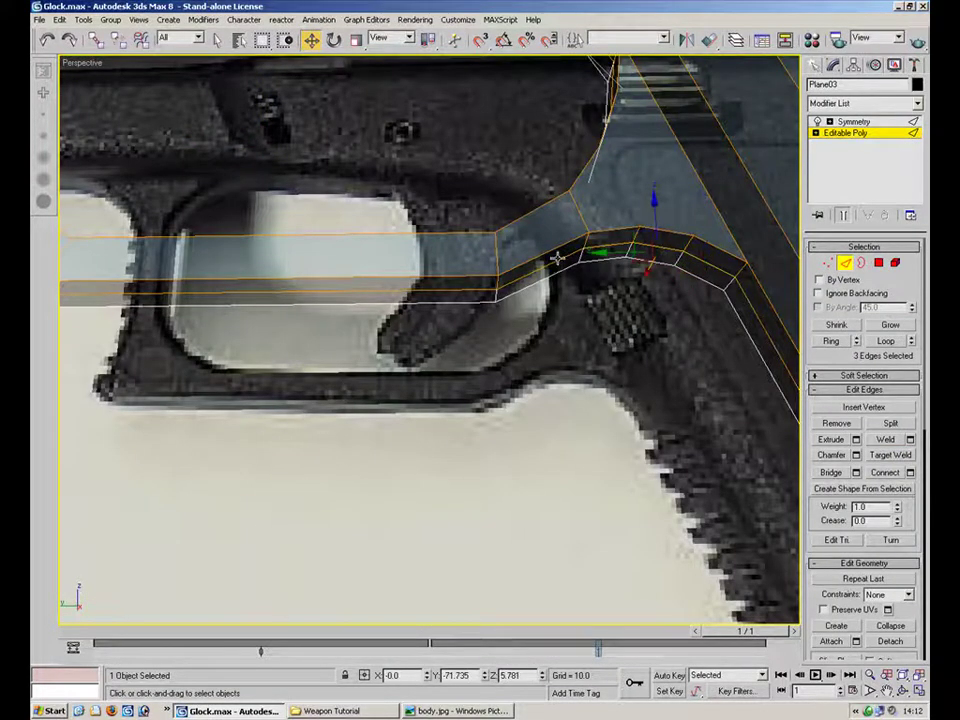
pyautogui.moveTo(667, 249); pyautogui.dragTo(457, 293)
pyautogui.keyDown('ctrl'); pyautogui.click(446, 289); pyautogui.keyUp('ctrl')
pyautogui.moveTo(369, 306); pyautogui.dragTo(622, 318, button='middle')
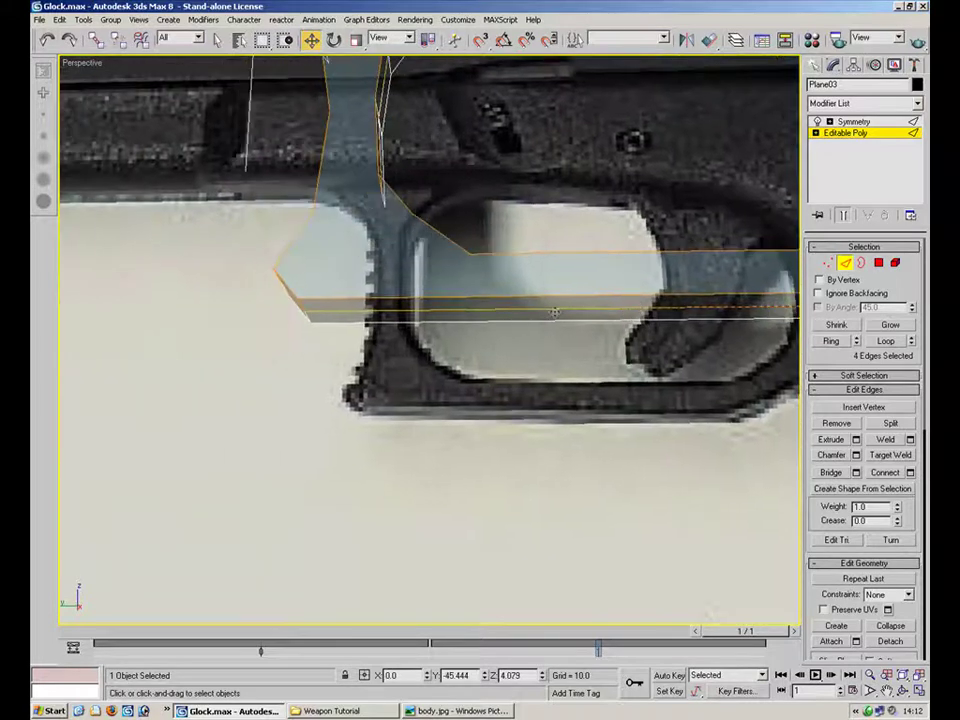
pyautogui.moveTo(456, 305); pyautogui.dragTo(290, 285, button='middle')
pyautogui.moveTo(640, 233); pyautogui.dragTo(640, 262)
# Pull the centre edge at the guard's lower front corner slightly outward.
pyautogui.moveTo(269, 248); pyautogui.dragTo(308, 395, button='middle')
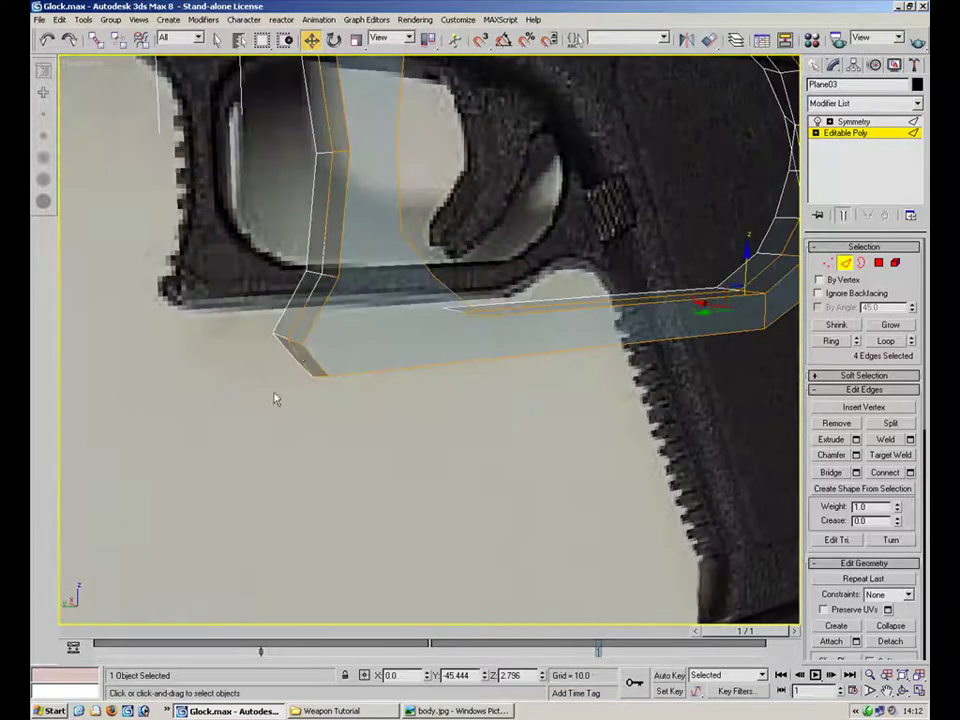
pyautogui.click(298, 353)
pyautogui.keyDown('alt'); pyautogui.moveTo(283, 346); pyautogui.dragTo(259, 336, button='middle'); pyautogui.keyUp('alt')
pyautogui.moveTo(286, 338); pyautogui.dragTo(259, 356)
pyautogui.rightClick(281, 340)
# Select the centre edges up the guard's front face to the flared top and shift them slightly to round the face.
pyautogui.keyDown('alt'); pyautogui.moveTo(259, 356); pyautogui.dragTo(420, 388, button='middle'); pyautogui.keyUp('alt')
pyautogui.click(389, 290)
pyautogui.keyDown('ctrl'); pyautogui.click(386, 162); pyautogui.keyUp('ctrl')
pyautogui.moveTo(389, 190)
pyautogui.keyDown('alt'); pyautogui.mouseDown(button='middle')
pyautogui.moveTo(452, 317)
pyautogui.moveTo(409, 281)
pyautogui.moveTo(384, 202)
pyautogui.mouseUp(button='middle'); pyautogui.keyUp('alt')
pyautogui.keyDown('ctrl'); pyautogui.click(383, 198); pyautogui.keyUp('ctrl')
pyautogui.keyDown('ctrl'); pyautogui.click(334, 144); pyautogui.keyUp('ctrl')
pyautogui.keyDown('alt'); pyautogui.moveTo(423, 245); pyautogui.dragTo(410, 251, button='middle'); pyautogui.keyUp('alt')
pyautogui.moveTo(327, 259); pyautogui.dragTo(338, 266)
pyautogui.keyDown('alt'); pyautogui.moveTo(453, 283); pyautogui.dragTo(459, 189, button='middle'); pyautogui.keyUp('alt')
pyautogui.click(495, 158)
pyautogui.keyDown('ctrl'); pyautogui.click(455, 200); pyautogui.keyUp('ctrl')
pyautogui.keyDown('ctrl'); pyautogui.click(434, 260); pyautogui.keyUp('ctrl')
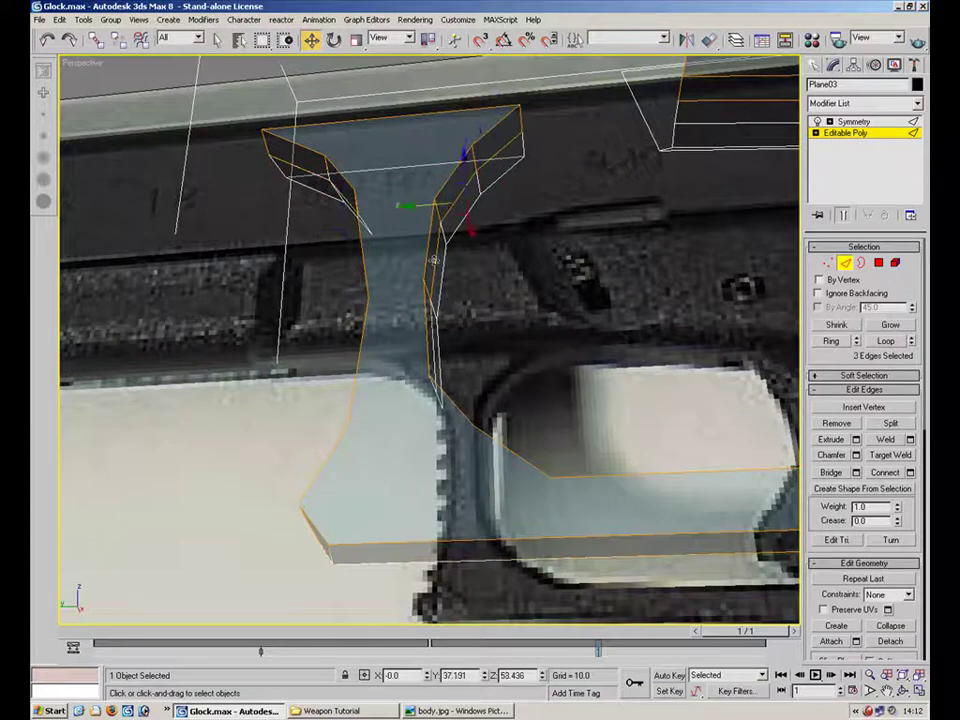
pyautogui.keyDown('ctrl'); pyautogui.click(433, 322); pyautogui.keyUp('ctrl')
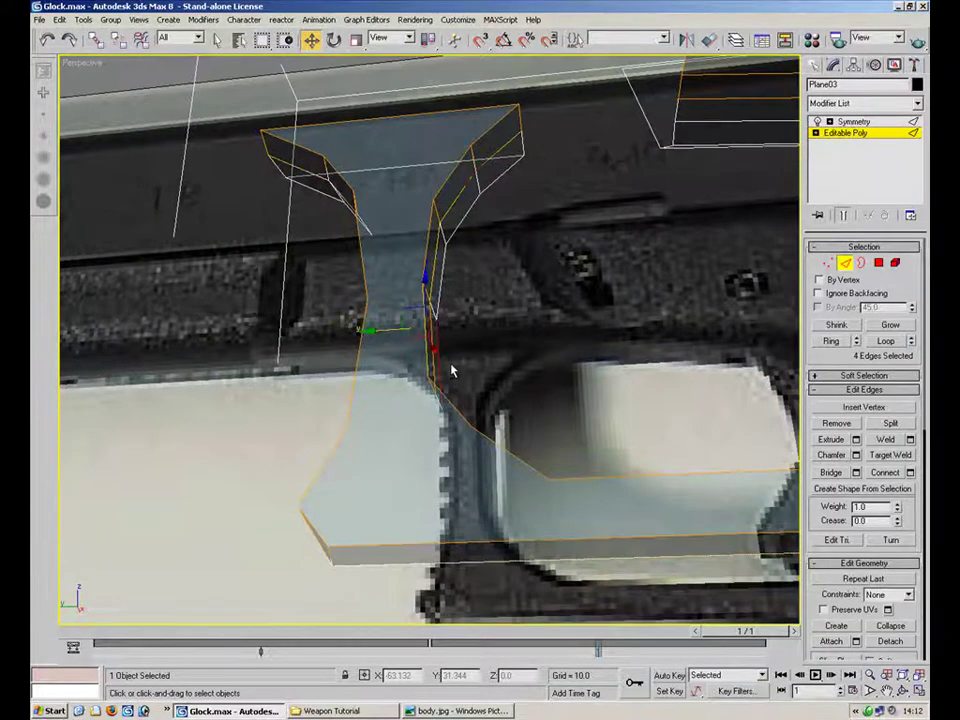
pyautogui.keyDown('alt'); pyautogui.moveTo(456, 364); pyautogui.dragTo(425, 389, button='middle'); pyautogui.keyUp('alt')
pyautogui.click(463, 367)
# Select the centre edges down the inner side of the front section and move them slightly toward the trigger opening.
pyautogui.click(420, 276)
pyautogui.keyDown('ctrl'); pyautogui.click(444, 201); pyautogui.keyUp('ctrl')
pyautogui.keyDown('ctrl'); pyautogui.click(478, 156); pyautogui.keyUp('ctrl')
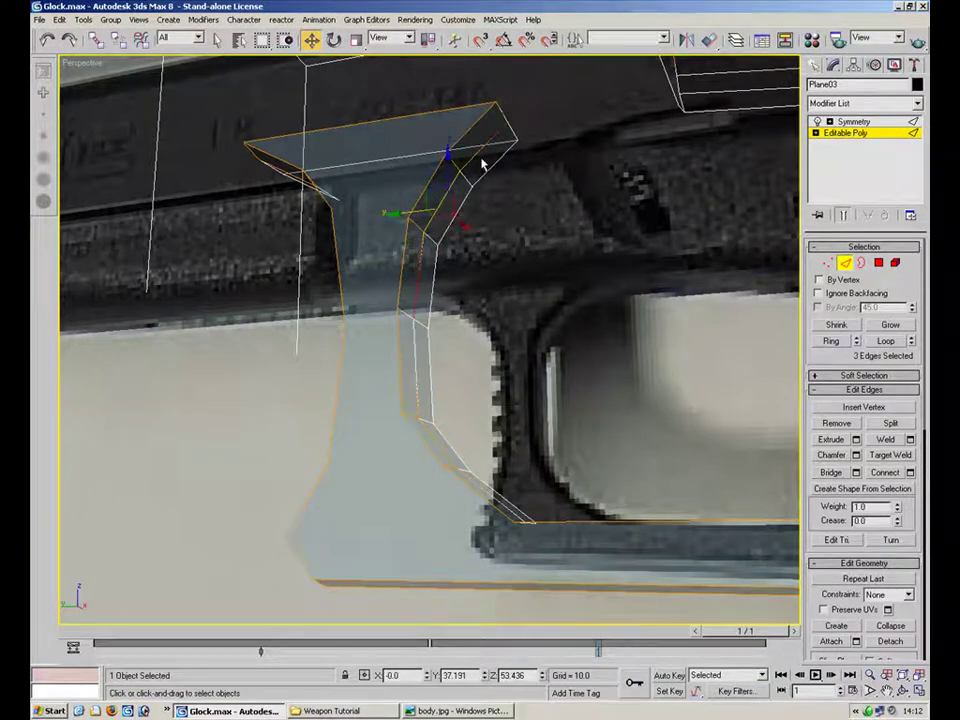
pyautogui.keyDown('ctrl'); pyautogui.click(433, 435); pyautogui.keyUp('ctrl')
pyautogui.keyDown('ctrl'); pyautogui.click(415, 378); pyautogui.keyUp('ctrl')
pyautogui.keyDown('alt'); pyautogui.moveTo(496, 448); pyautogui.dragTo(493, 408, button='middle'); pyautogui.keyUp('alt')
pyautogui.moveTo(427, 314); pyautogui.dragTo(443, 310)
# Select the five centre edges around the rear curve of the trigger opening and shift them slightly in Y toward the opening.
pyautogui.moveTo(697, 422); pyautogui.dragTo(268, 352, button='middle')
pyautogui.click(535, 437)
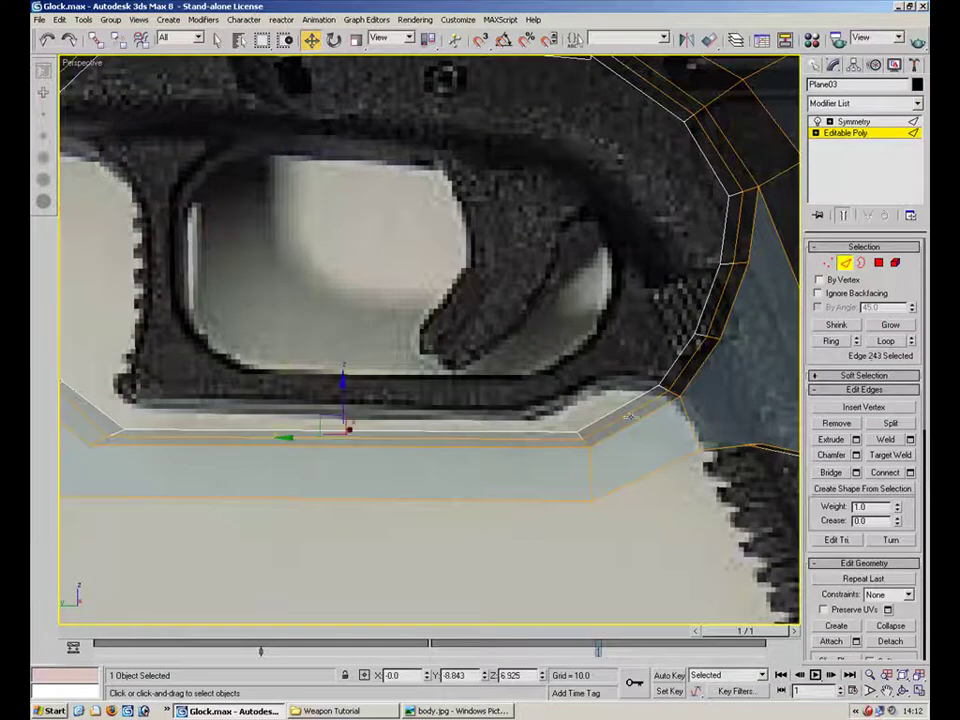
pyautogui.click(652, 400)
pyautogui.keyDown('ctrl'); pyautogui.click(692, 356); pyautogui.keyUp('ctrl')
pyautogui.keyDown('ctrl'); pyautogui.click(729, 286); pyautogui.keyUp('ctrl')
pyautogui.keyDown('ctrl'); pyautogui.click(736, 234); pyautogui.keyUp('ctrl')
pyautogui.keyDown('ctrl'); pyautogui.click(735, 174); pyautogui.keyUp('ctrl')
pyautogui.keyDown('alt'); pyautogui.moveTo(724, 188); pyautogui.dragTo(643, 269, button='middle'); pyautogui.keyUp('alt')
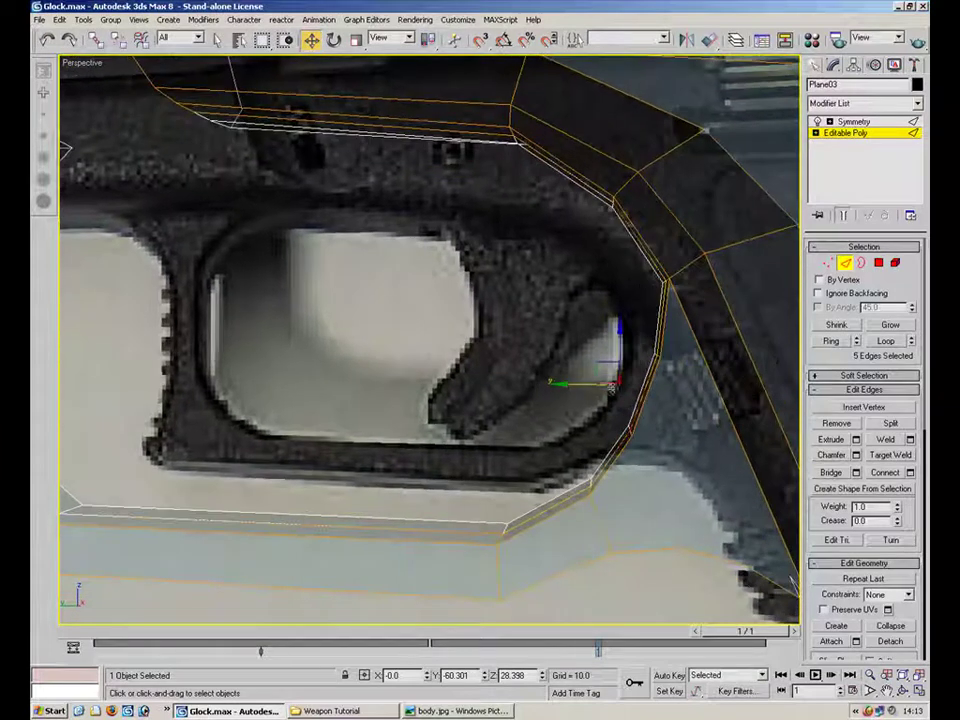
pyautogui.moveTo(578, 386); pyautogui.dragTo(562, 385)
# Raise the centre edge along the guard's inner bottom by about 1.3 units, and finish edge editing with the timeline at frame 0.
pyautogui.moveTo(450, 456); pyautogui.dragTo(358, 381, button='middle')
pyautogui.click(519, 430)
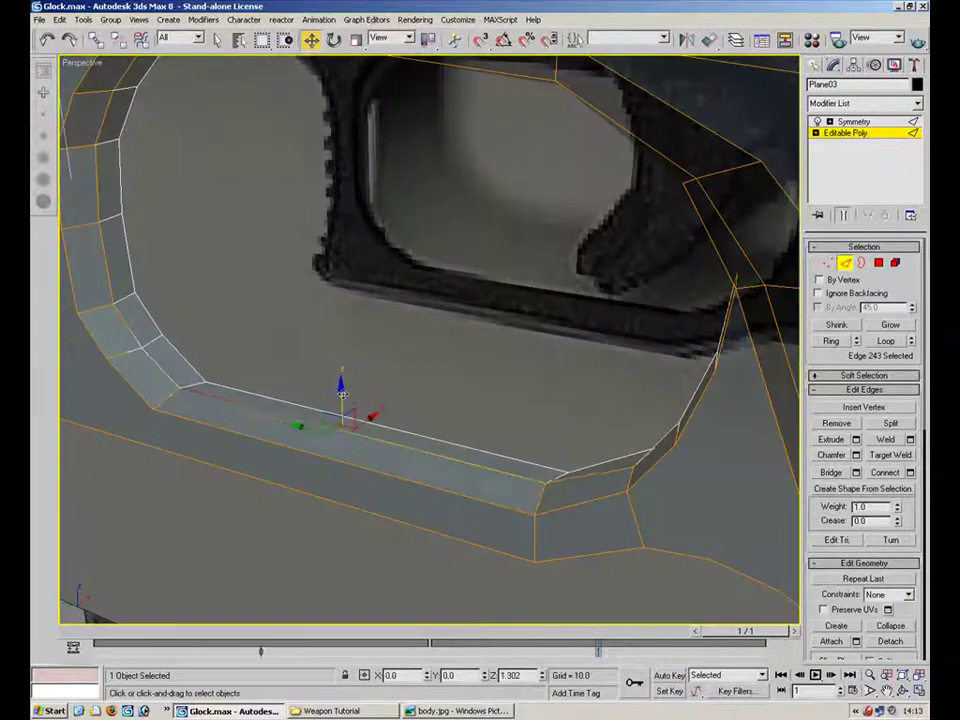
pyautogui.click(426, 418)
pyautogui.keyDown('alt'); pyautogui.moveTo(426, 418); pyautogui.dragTo(509, 418, button='middle'); pyautogui.keyUp('alt')
pyautogui.press(',')
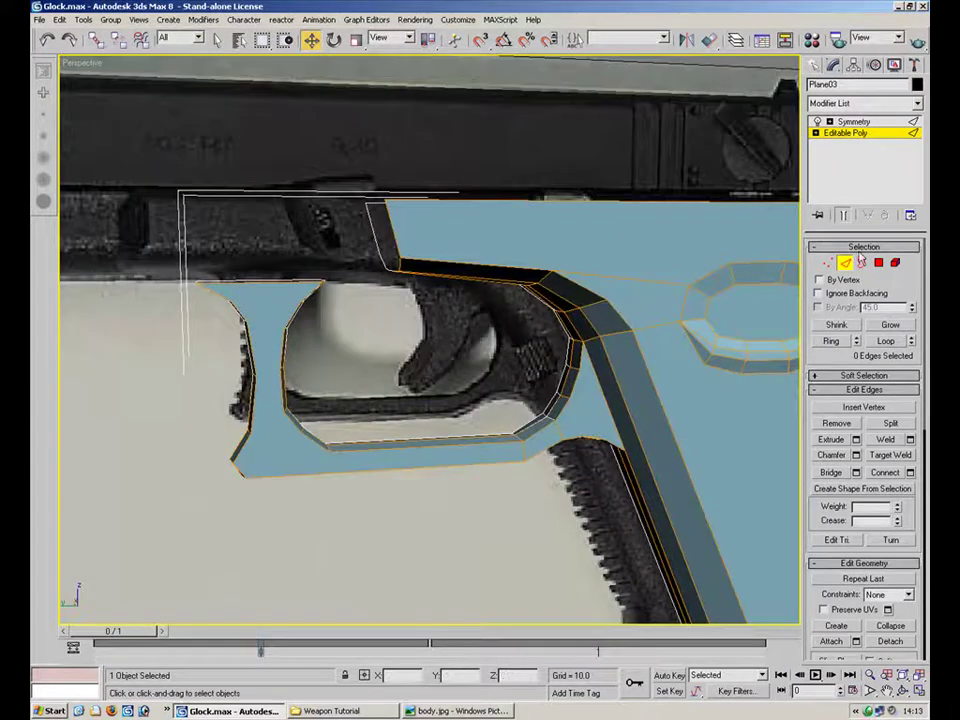
pyautogui.click(846, 263)
pyautogui.click(557, 518)
pyautogui.scroll(-5, 427, 296)
pyautogui.keyDown('alt'); pyautogui.moveTo(427, 296); pyautogui.dragTo(532, 399, button='middle'); pyautogui.keyUp('alt')
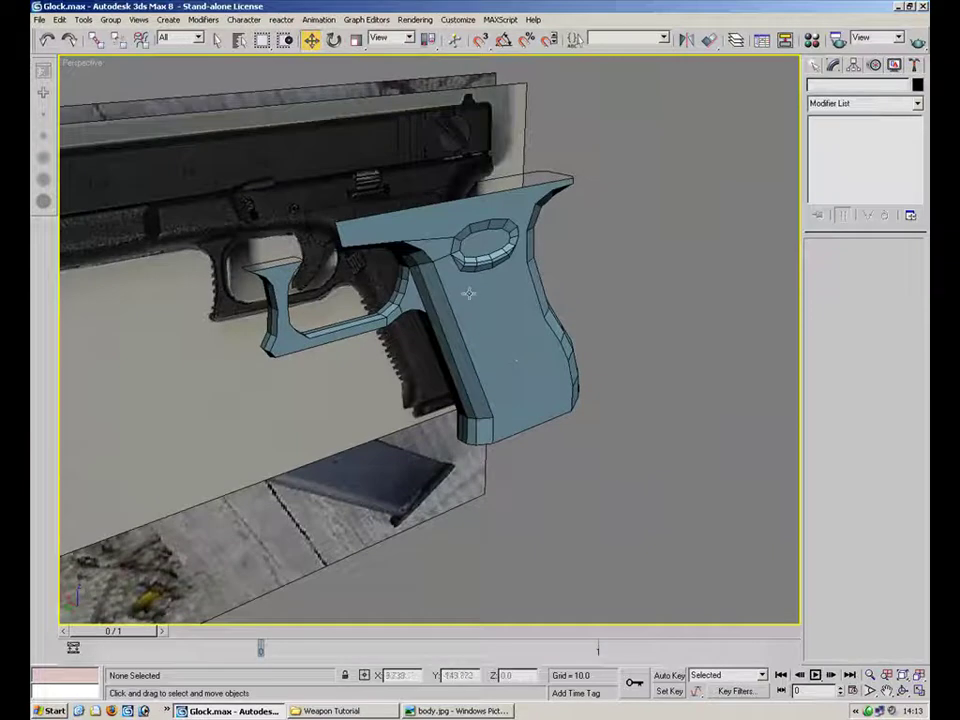
pyautogui.keyDown('alt'); pyautogui.moveTo(468, 306); pyautogui.dragTo(463, 404, button='middle'); pyautogui.keyUp('alt')
pyautogui.click(463, 404)
pyautogui.scroll(4, 463, 404)
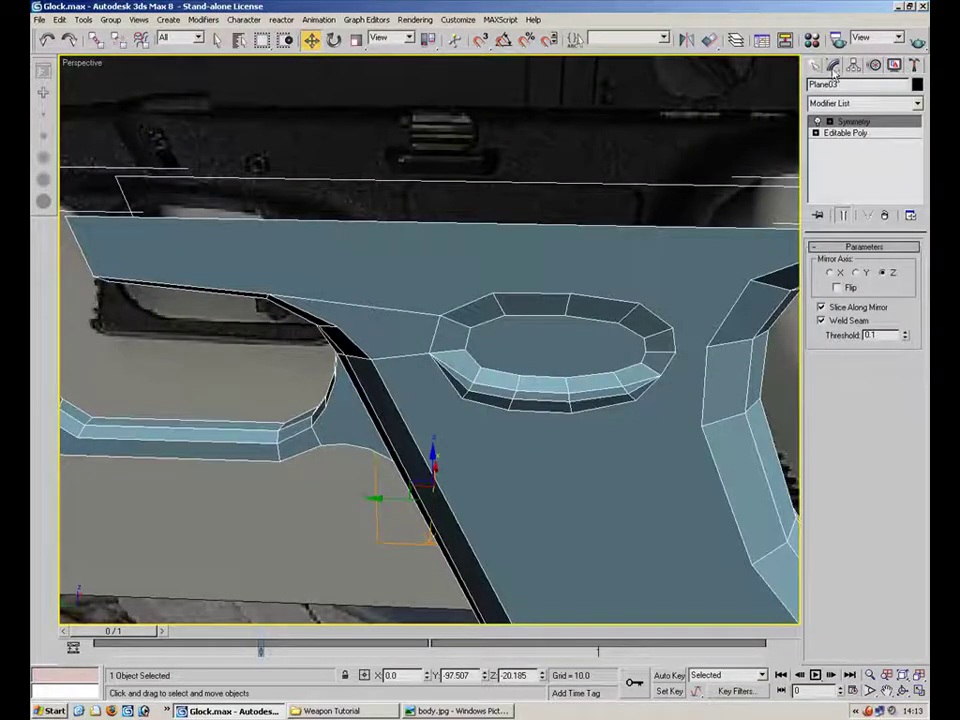
pyautogui.click(845, 133)
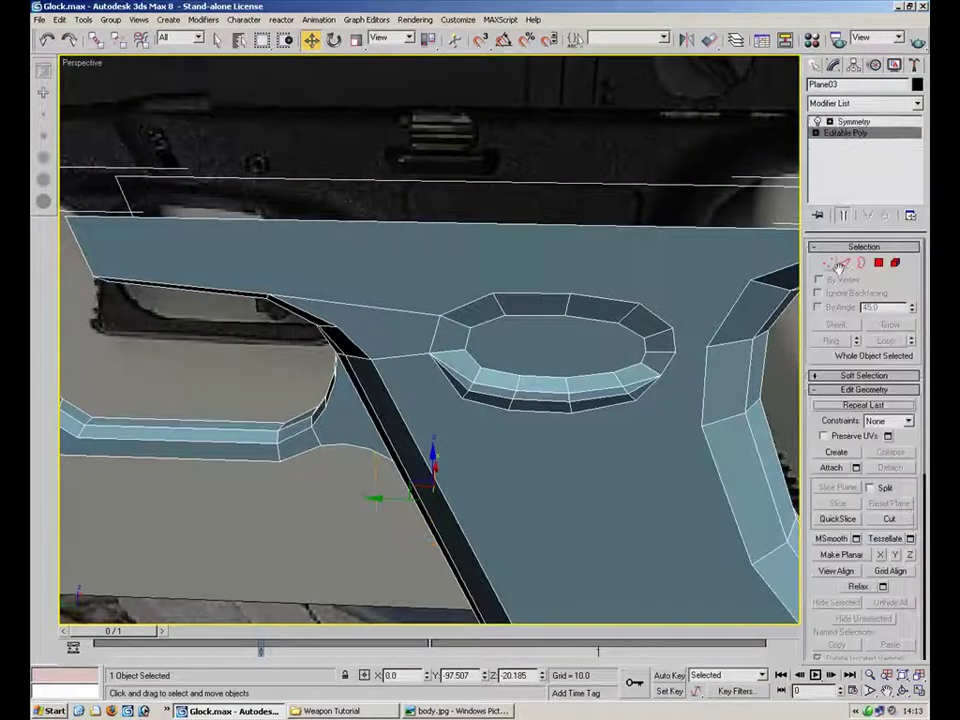
pyautogui.press('2')
pyautogui.click(412, 356)
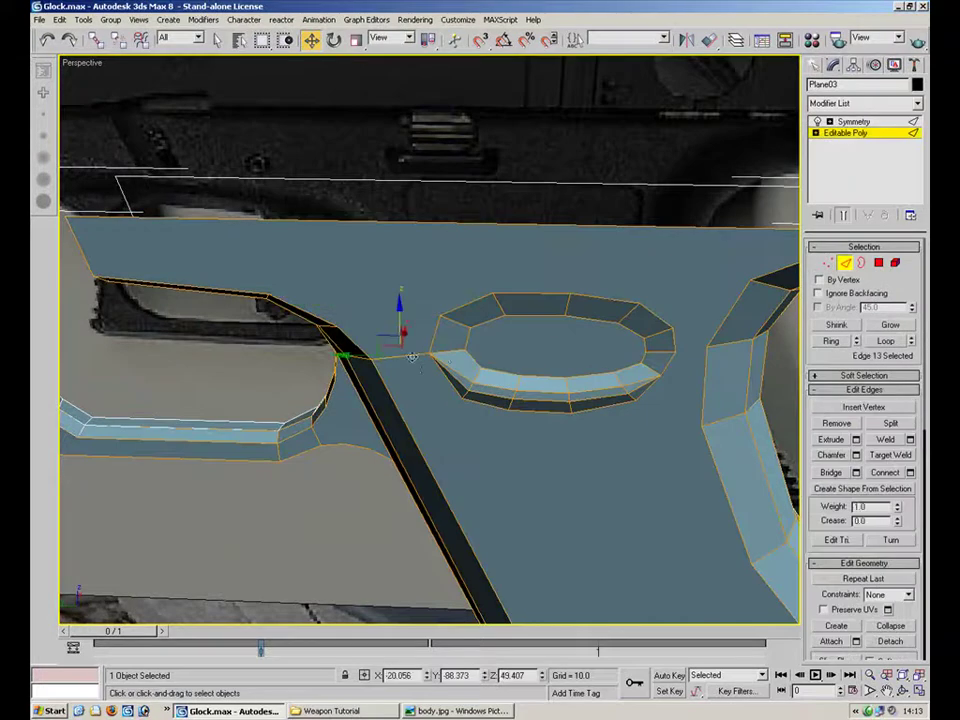
pyautogui.click(846, 263)
pyautogui.click(664, 189)
# Examine the whole frame and trigger guard against the reference images from several angles.
pyautogui.scroll(-4, 544, 521)
pyautogui.moveTo(489, 328); pyautogui.dragTo(401, 304, button='middle')
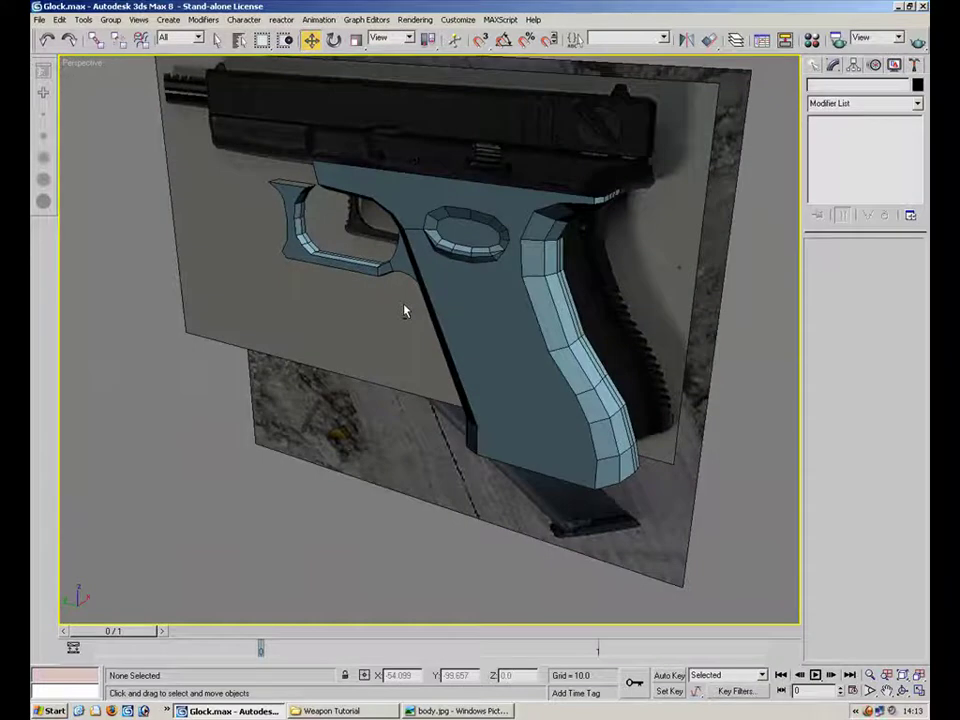
pyautogui.moveTo(405, 311)
pyautogui.keyDown('alt'); pyautogui.mouseDown(button='middle')
pyautogui.moveTo(407, 294)
pyautogui.moveTo(548, 276)
pyautogui.moveTo(413, 306)
pyautogui.mouseUp(button='middle'); pyautogui.keyUp('alt')
pyautogui.moveTo(546, 313)
pyautogui.keyDown('alt'); pyautogui.mouseDown(button='middle')
pyautogui.moveTo(491, 349)
pyautogui.moveTo(489, 315)
pyautogui.moveTo(513, 364)
pyautogui.moveTo(560, 330)
pyautogui.moveTo(651, 393)
pyautogui.moveTo(626, 302)
pyautogui.moveTo(595, 263)
pyautogui.moveTo(530, 306)
pyautogui.moveTo(600, 447)
pyautogui.moveTo(554, 403)
pyautogui.mouseUp(button='middle'); pyautogui.keyUp('alt')
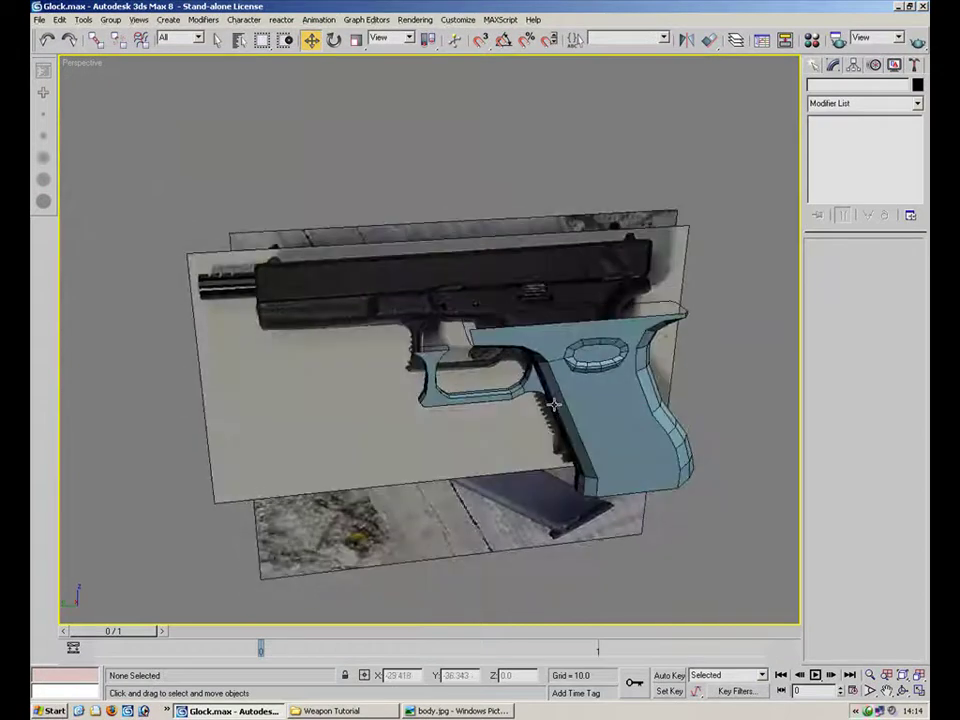